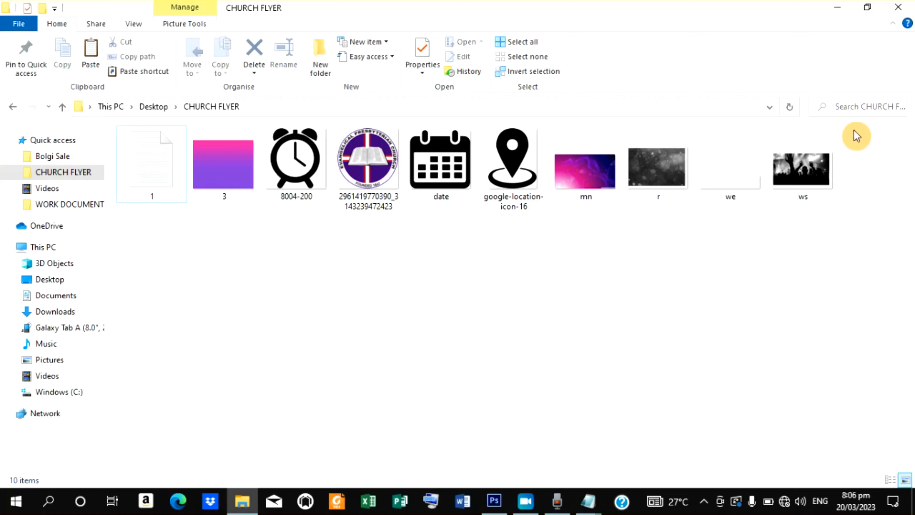
Step: Switch to Photoshop and create a new 8 by 8 cm document at 300 pixels/inch in CMYK Color with white background contents
click(837, 9)
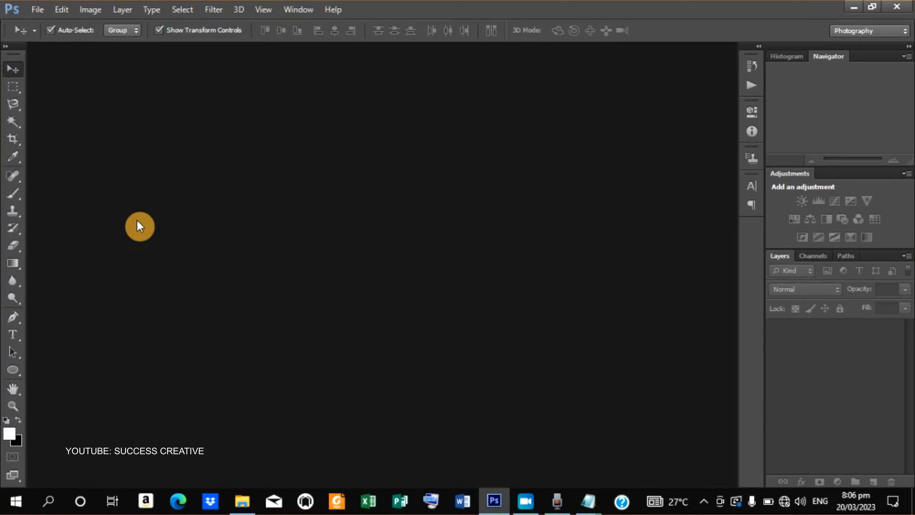
click(38, 9)
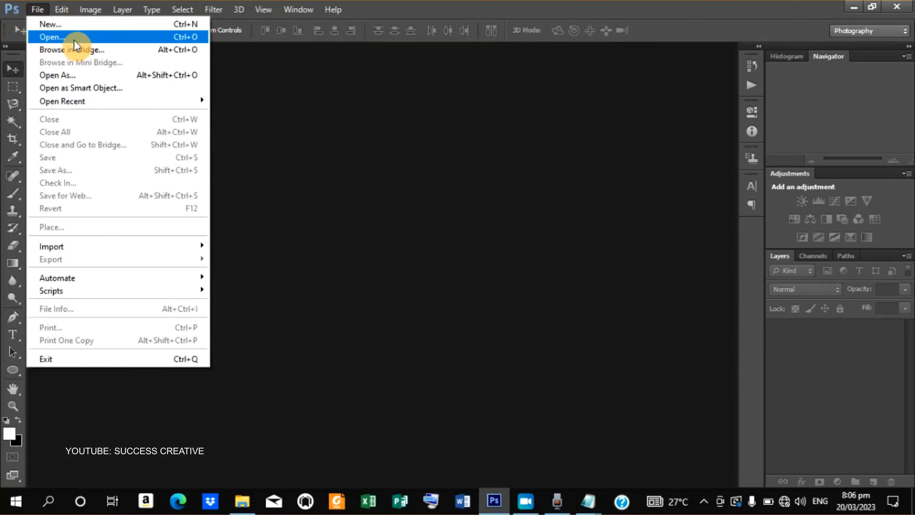
click(69, 28)
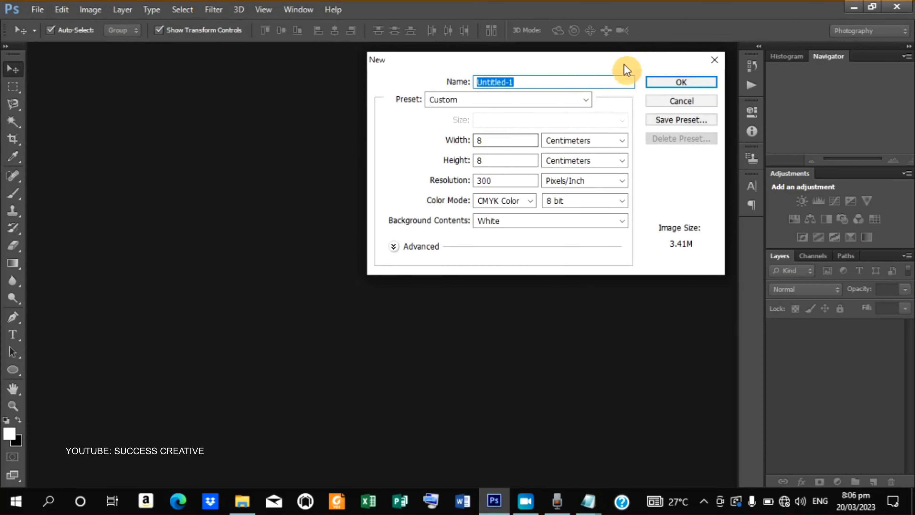
double_click(501, 140)
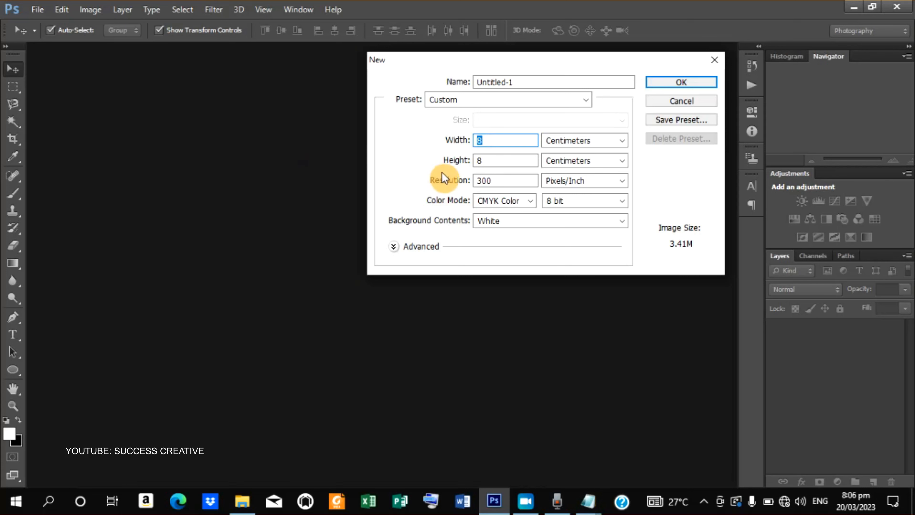
double_click(494, 160)
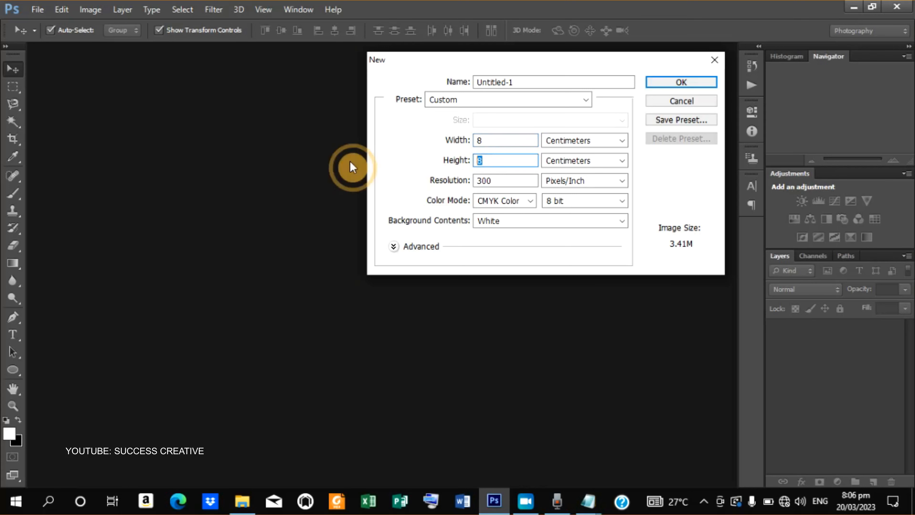
double_click(505, 180)
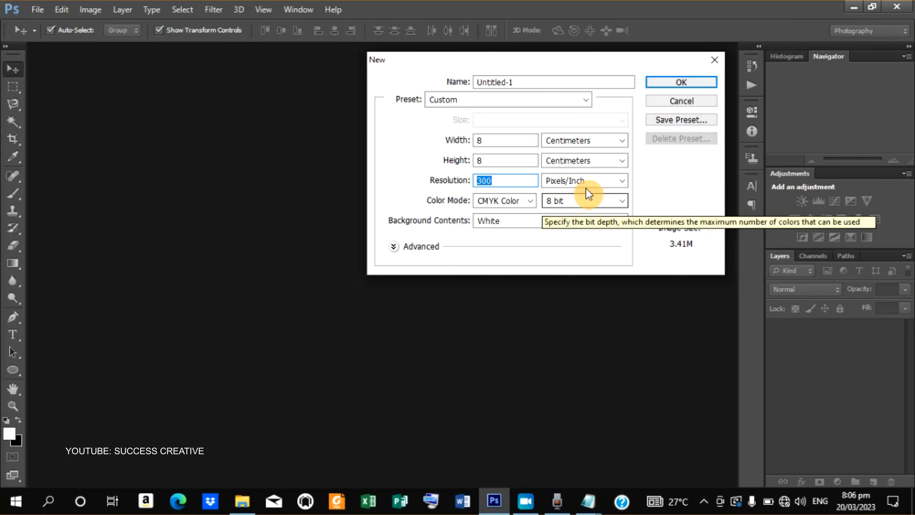
click(686, 83)
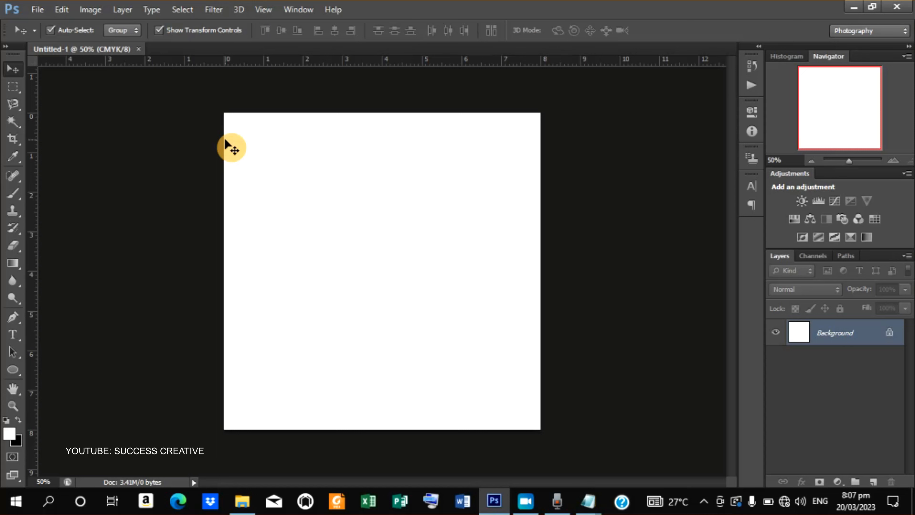
Step: Place the crowd image ws from the CHURCH FLYER folder on the Desktop into the document
click(36, 10)
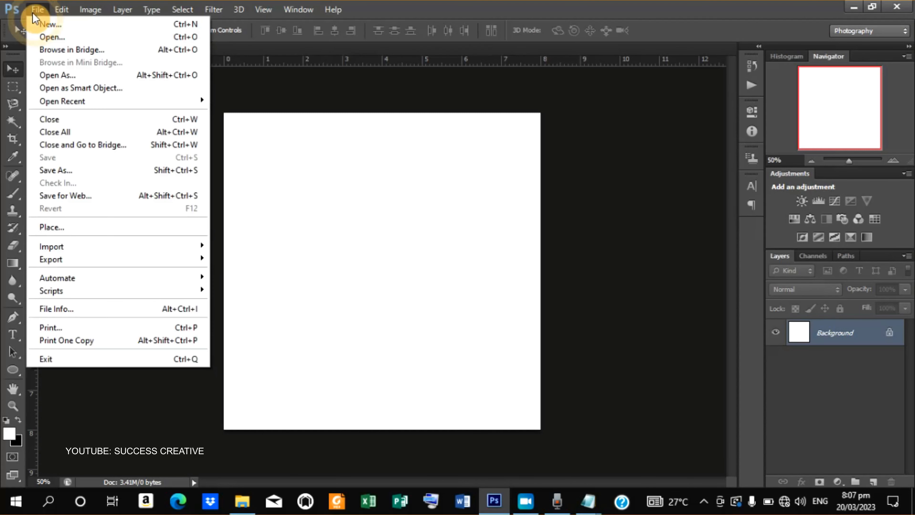
click(72, 227)
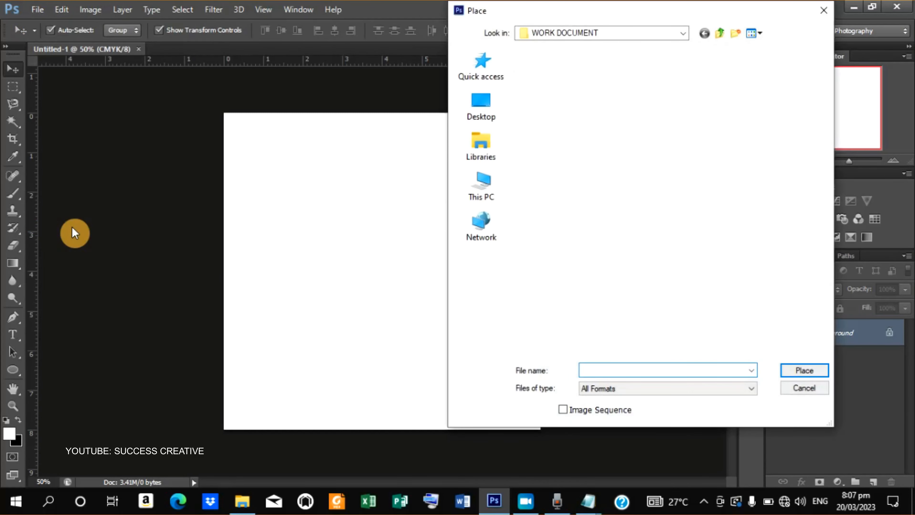
click(506, 116)
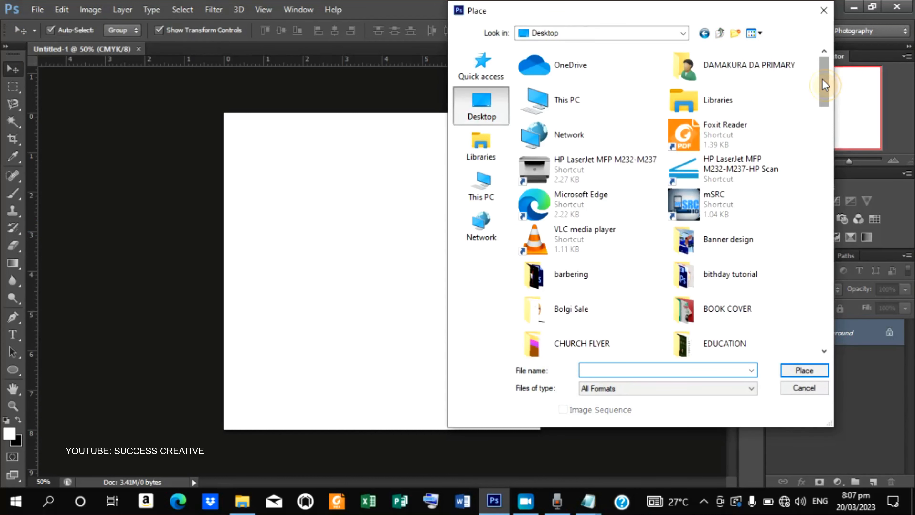
drag(822, 79, 820, 120)
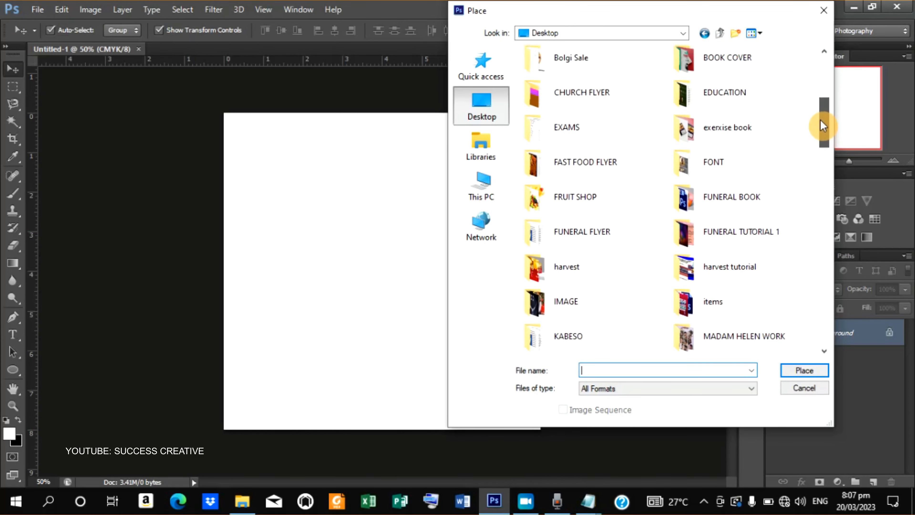
double_click(579, 92)
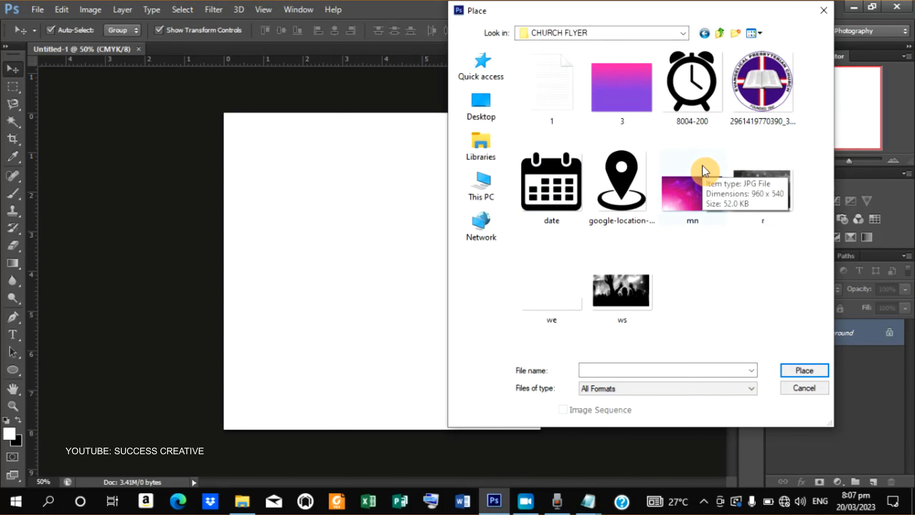
click(624, 285)
click(801, 370)
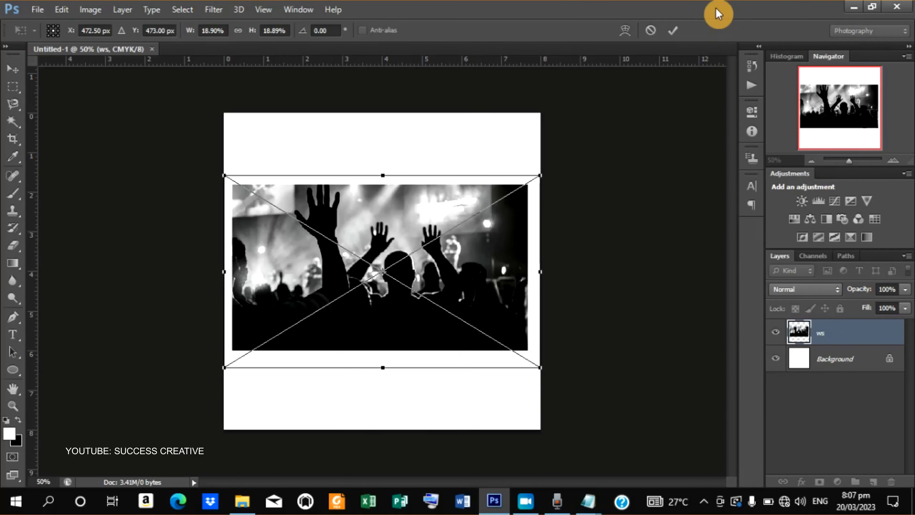
click(673, 30)
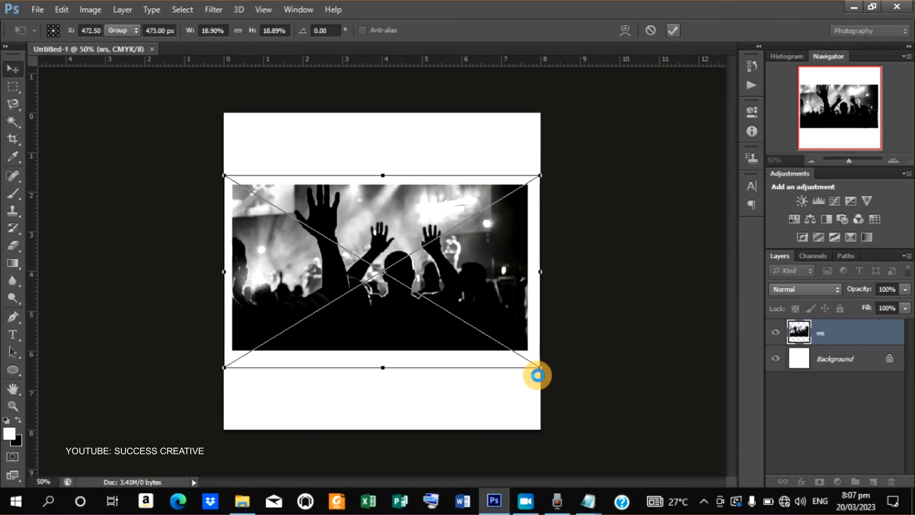
Step: Reposition the ws crowd photo and enlarge it to about 31% so it spans the canvas width from the upper edge downward
drag(419, 286, 414, 232)
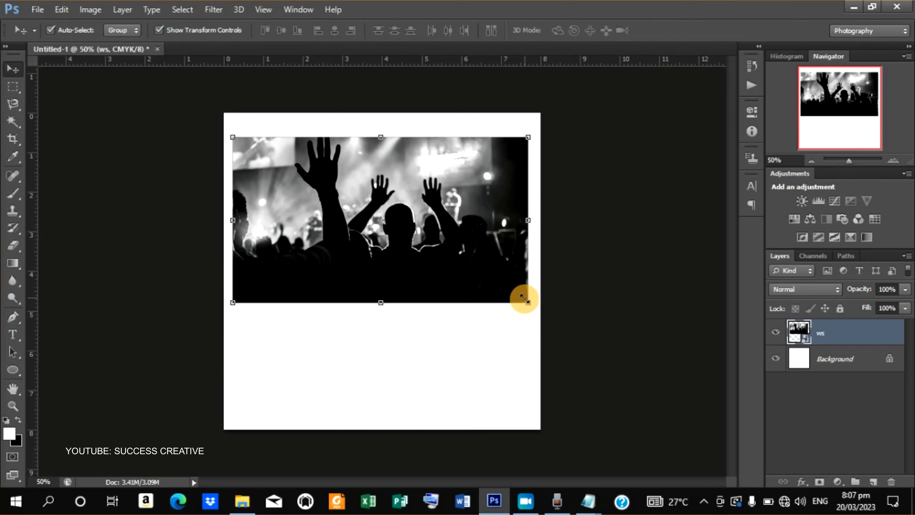
drag(525, 300, 583, 354)
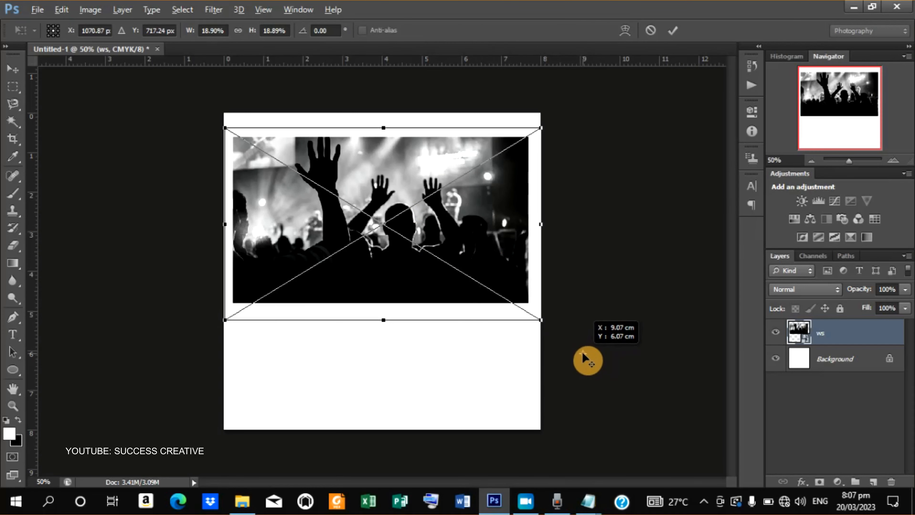
drag(541, 320, 556, 332)
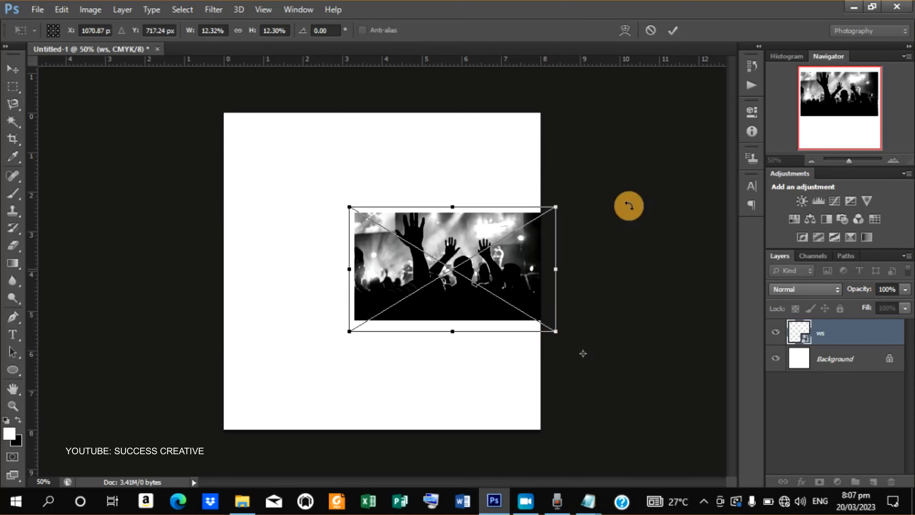
click(666, 30)
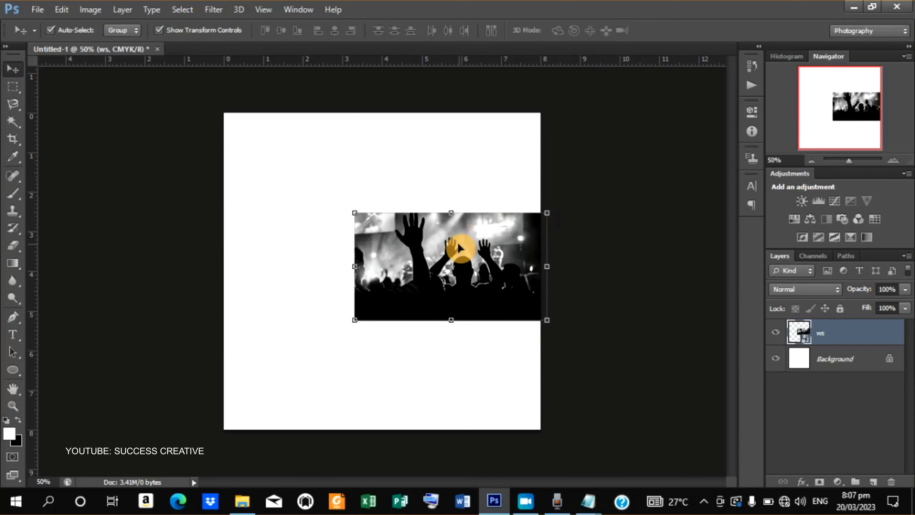
drag(422, 234, 361, 200)
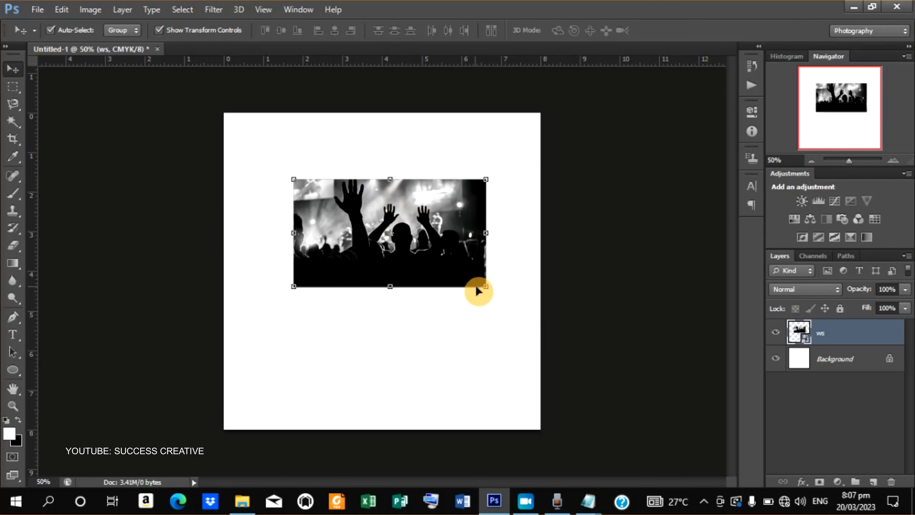
drag(486, 287, 658, 380)
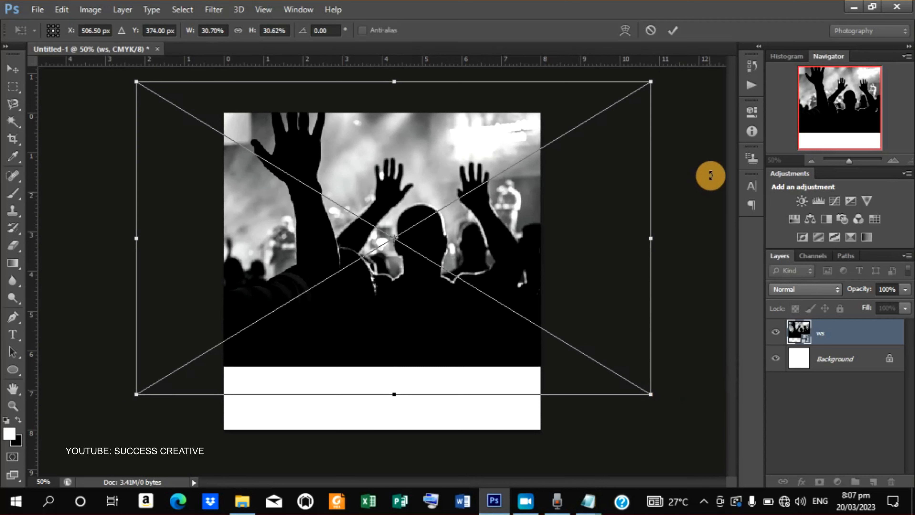
click(668, 34)
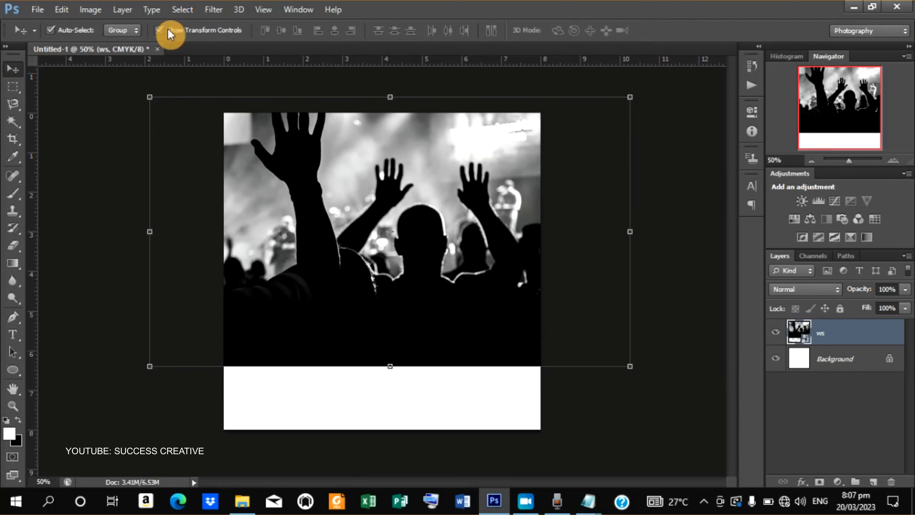
Step: Place the grey bokeh image r from the CHURCH FLYER folder above the crowd photo
click(38, 9)
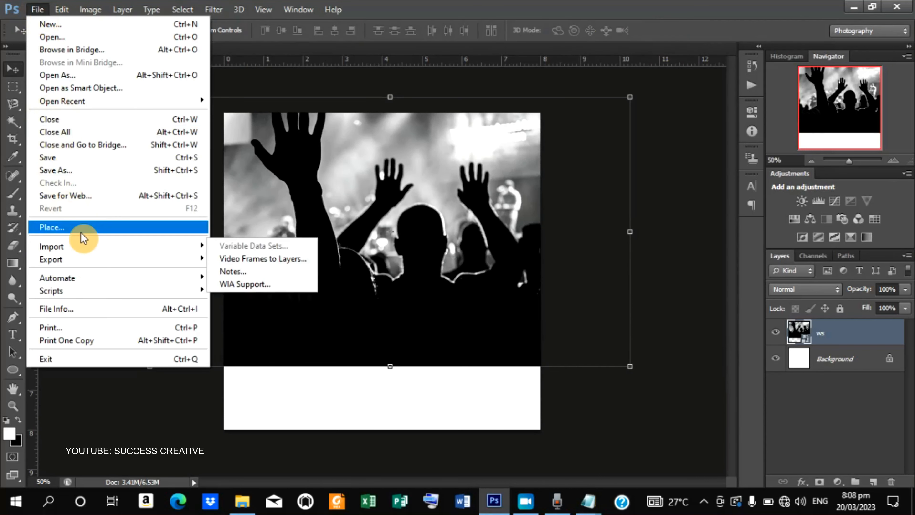
click(78, 227)
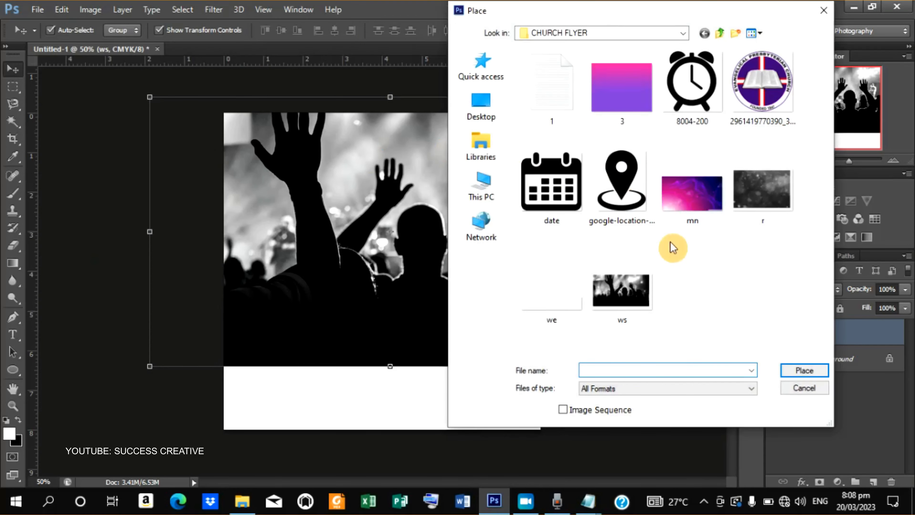
click(751, 184)
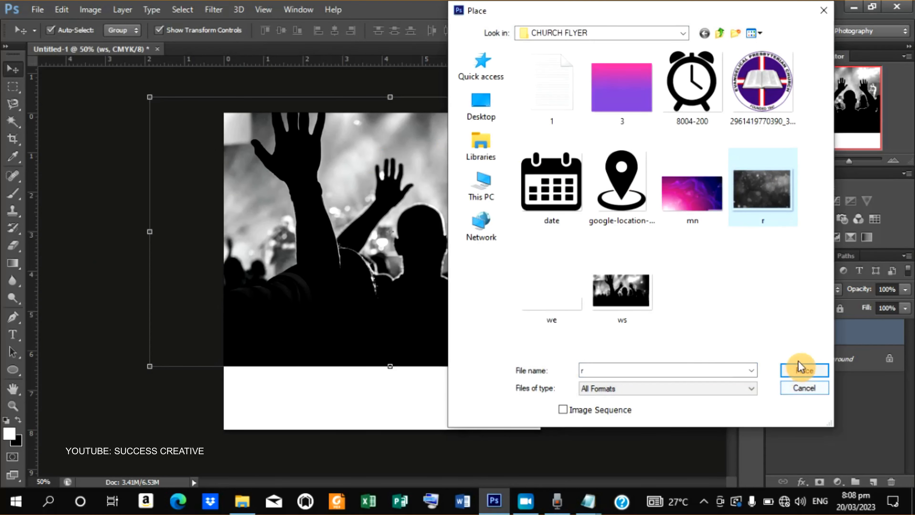
click(798, 371)
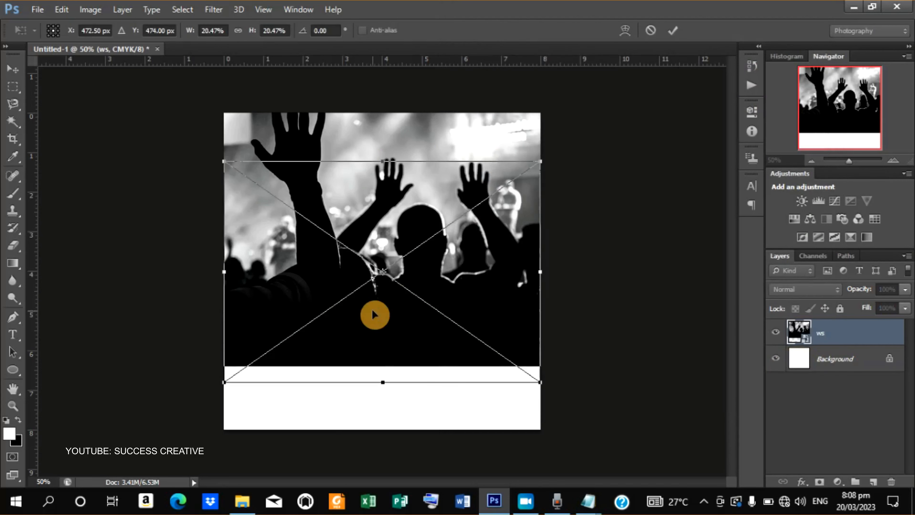
Step: Move the r image up, scale it to about 29% to cover the crowd photo, and set its blend mode to Soft Light
drag(422, 277, 417, 234)
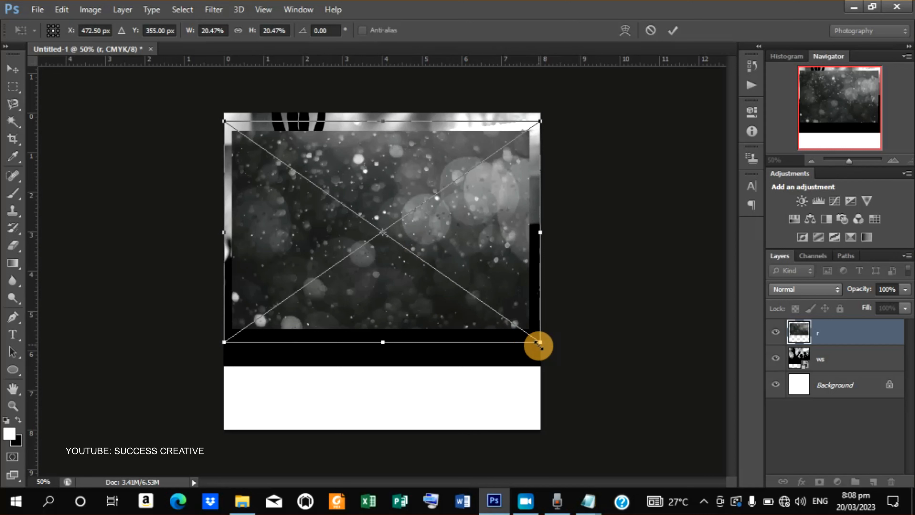
drag(540, 344, 600, 403)
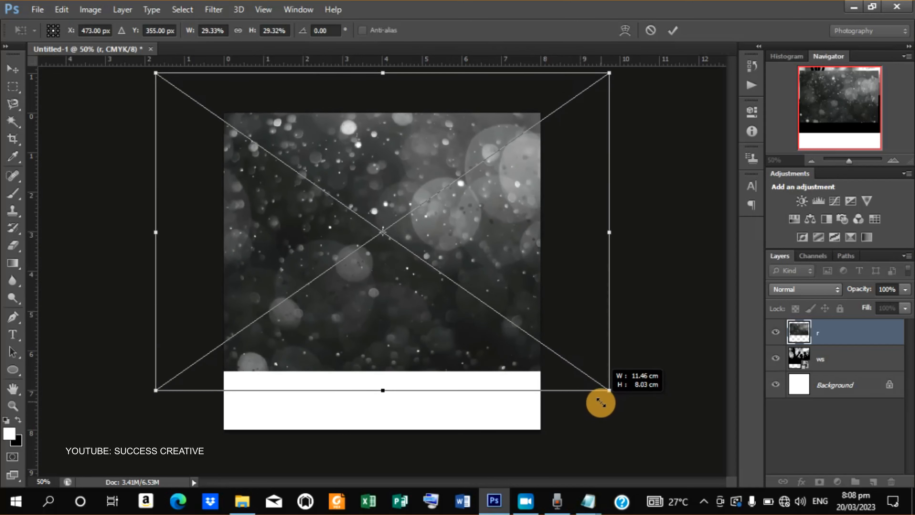
click(678, 32)
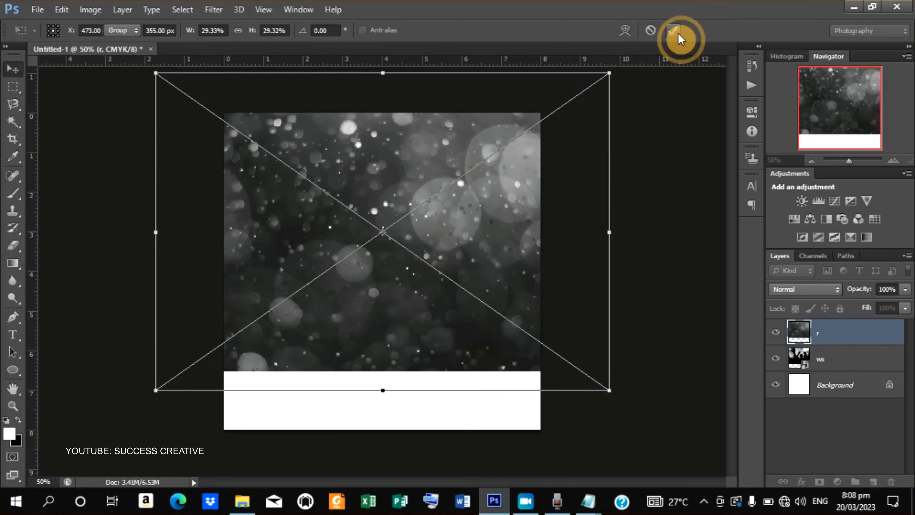
click(836, 296)
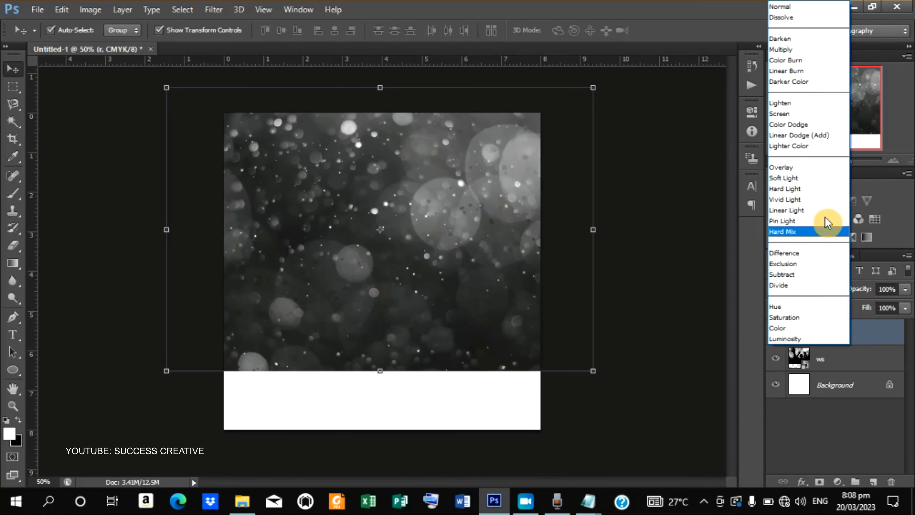
click(799, 177)
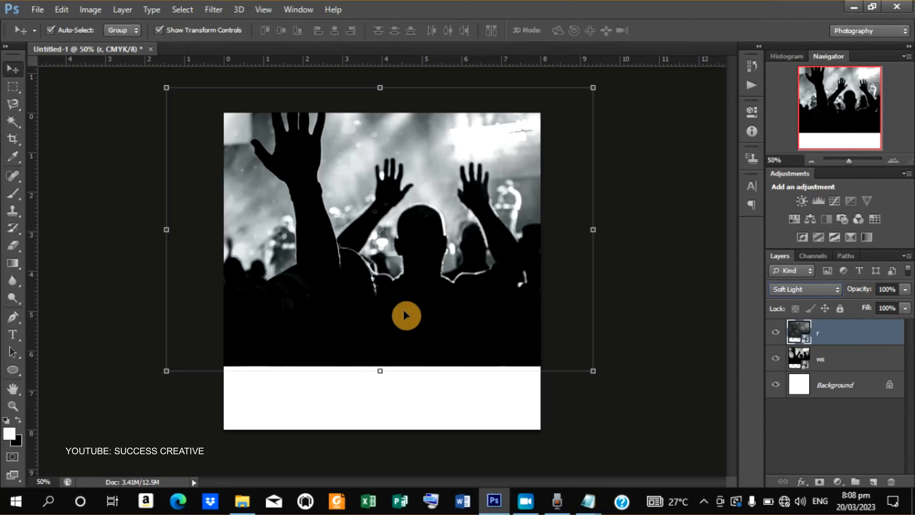
Step: Place the pink and purple image mn, move it up and scale it to about 39% to cover the crowd photo
click(38, 10)
click(84, 231)
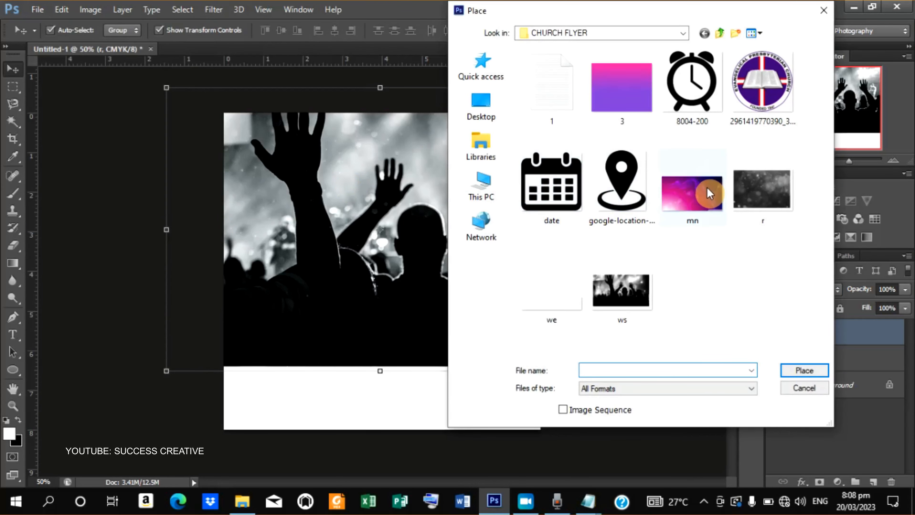
click(707, 189)
click(794, 374)
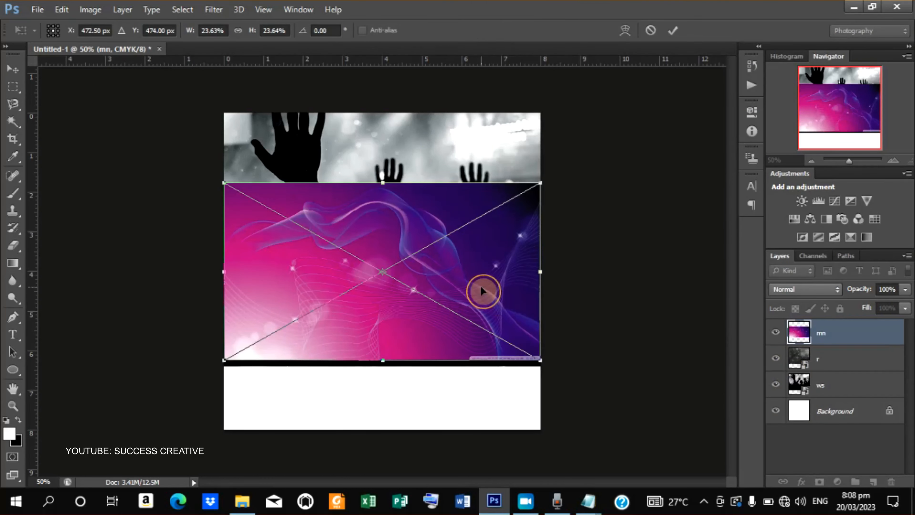
drag(481, 288, 446, 256)
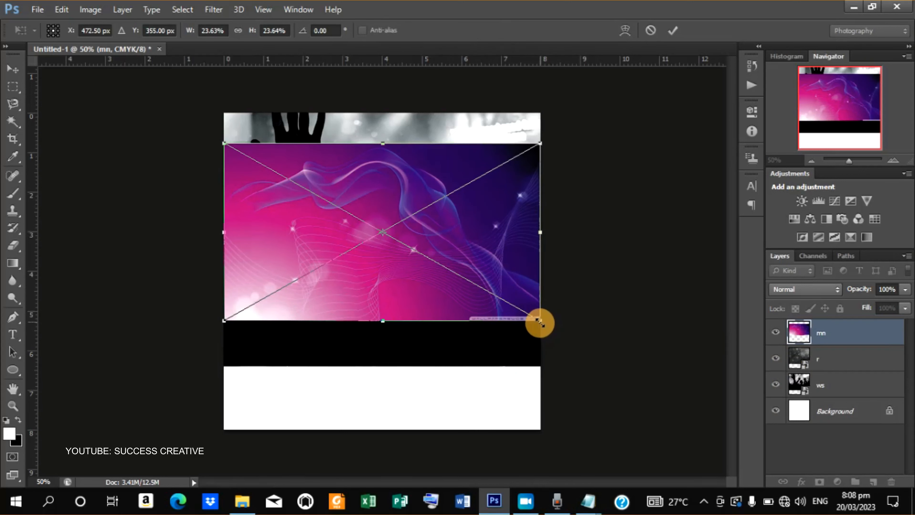
drag(540, 323, 614, 440)
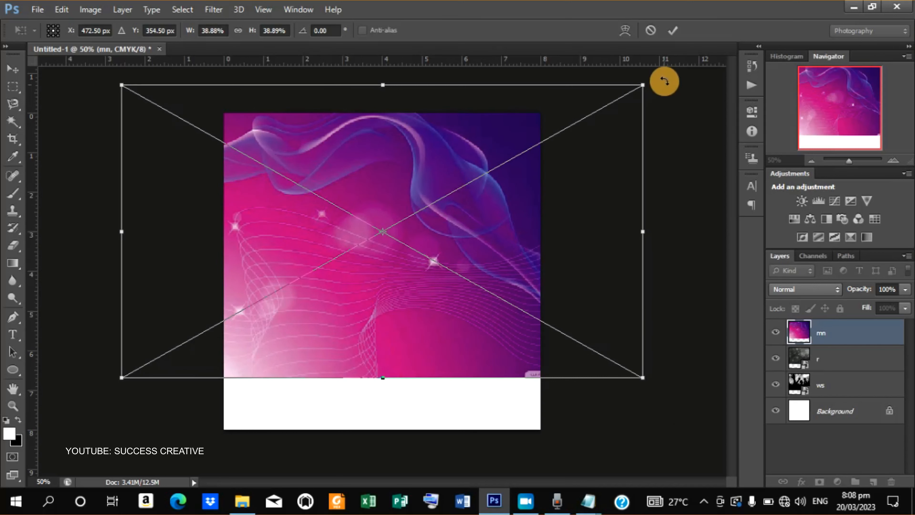
click(677, 32)
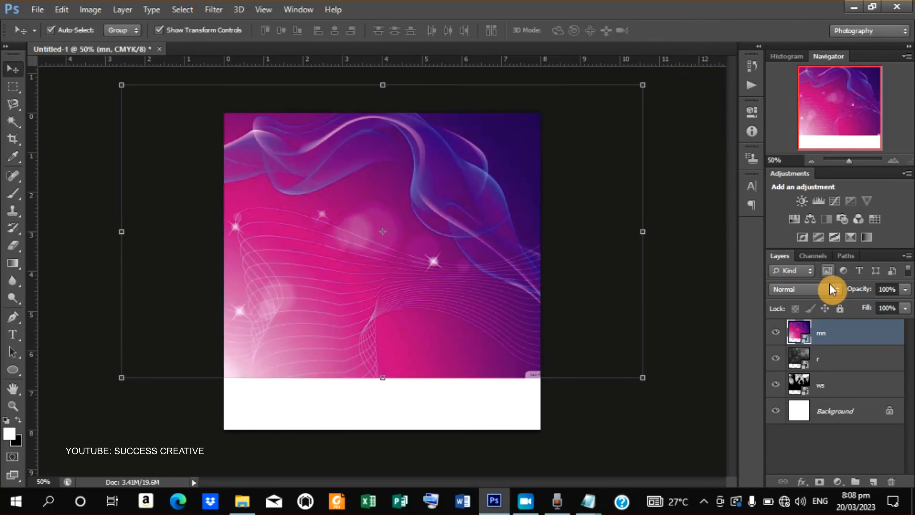
Step: Set the blend mode of the pink and purple mn layer to Soft Light
click(836, 294)
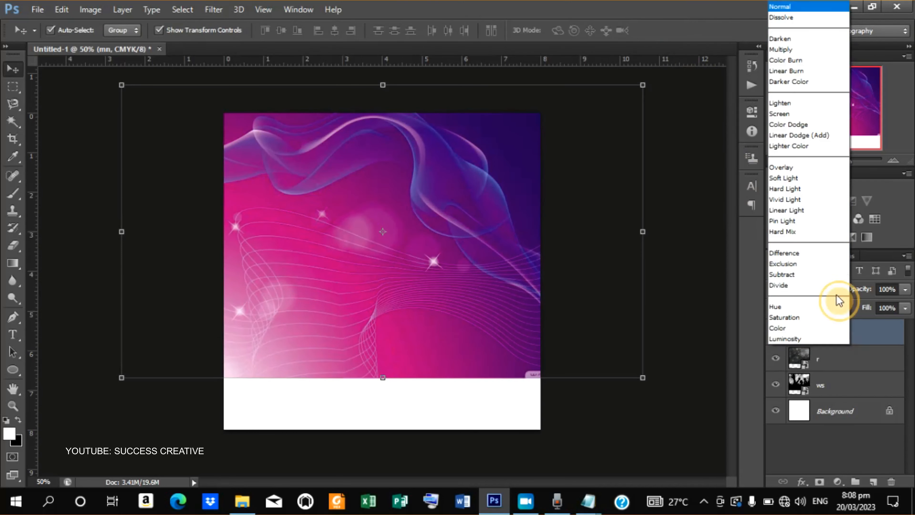
click(795, 180)
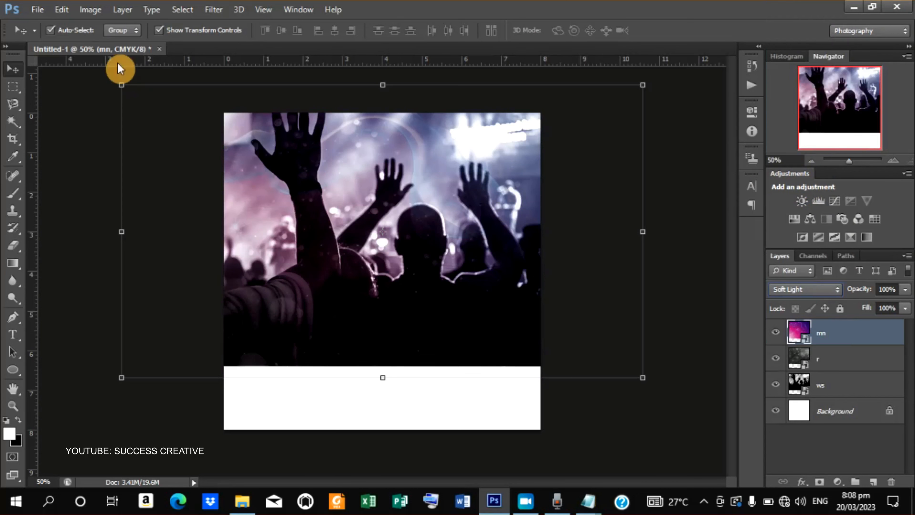
Step: Place the pink-to-purple gradient image 3 from the CHURCH FLYER folder, move it up and scale it to about 21.5% to cover the crowd photo
click(36, 11)
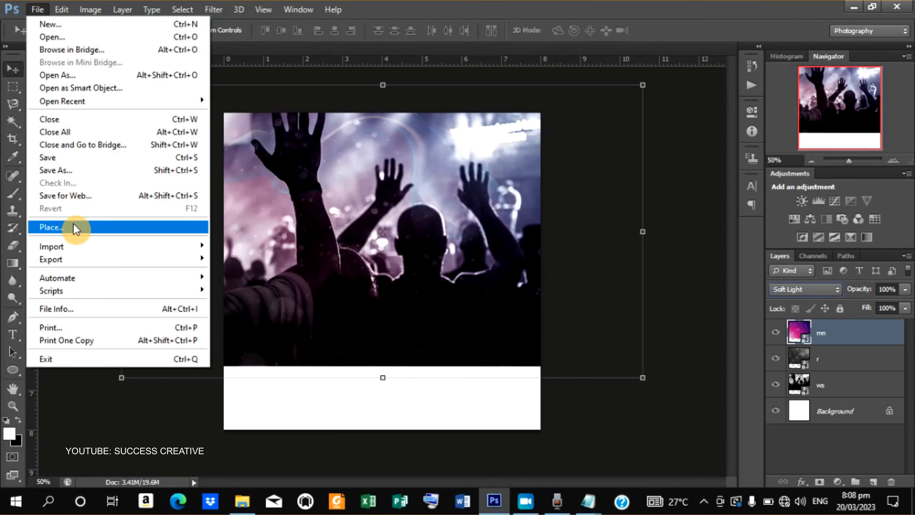
click(72, 227)
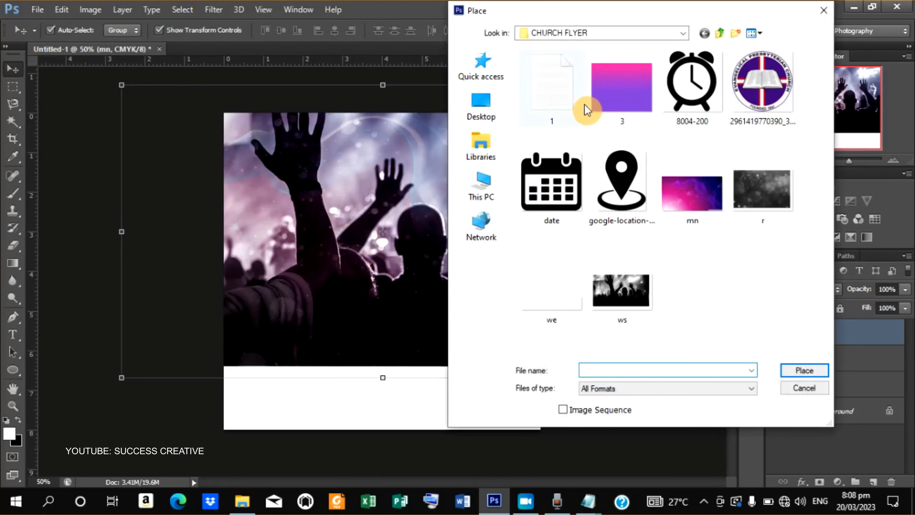
click(623, 88)
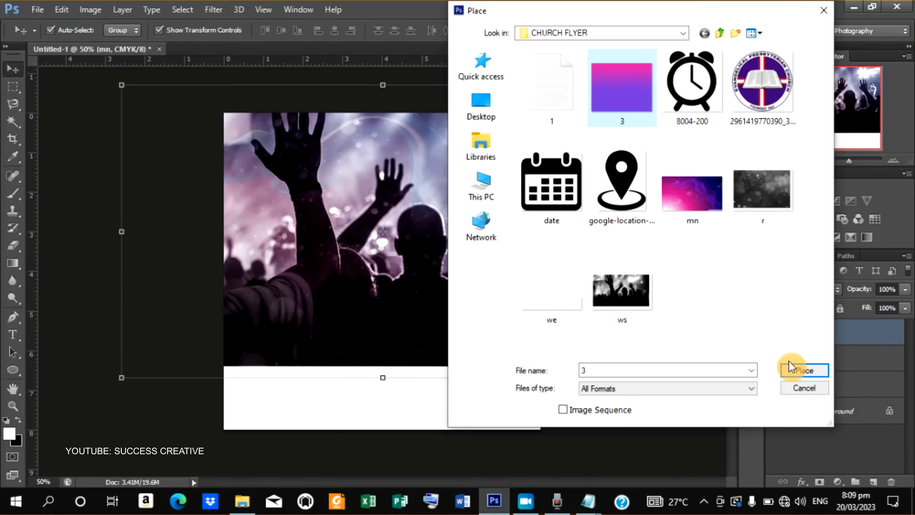
click(809, 376)
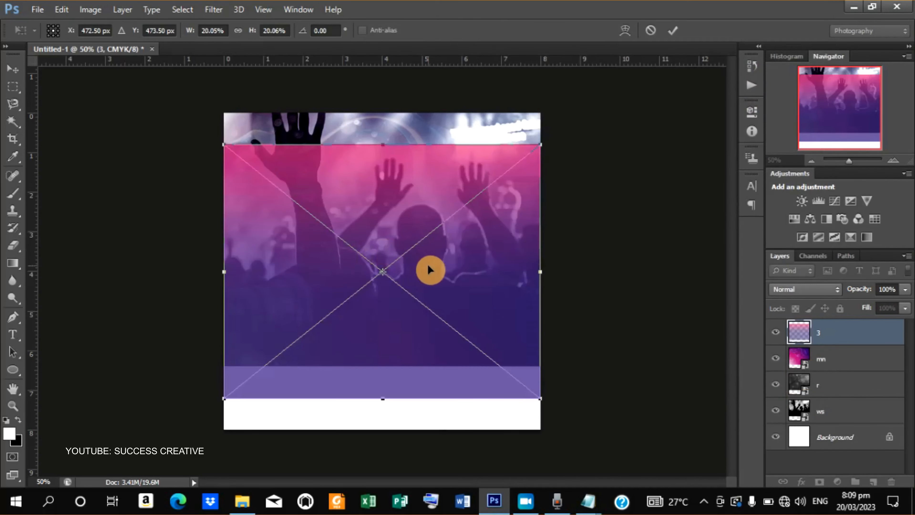
drag(428, 264, 426, 235)
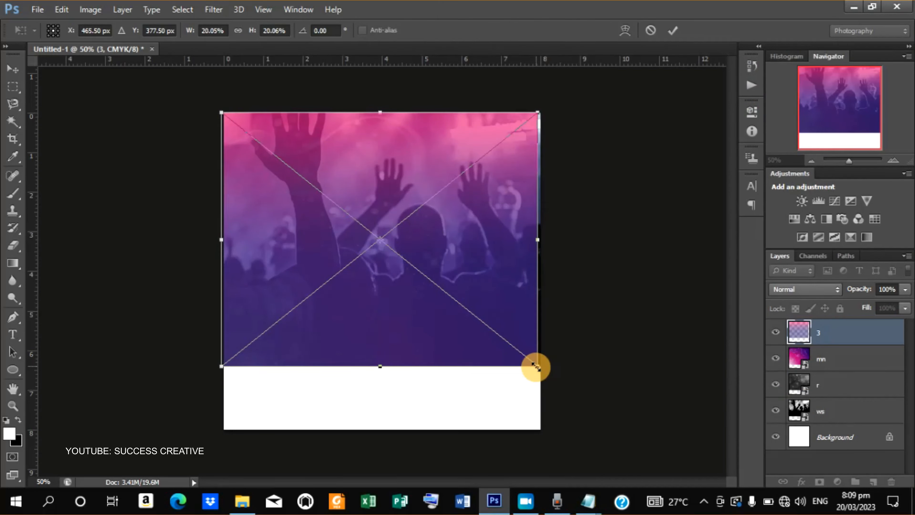
drag(536, 367, 549, 374)
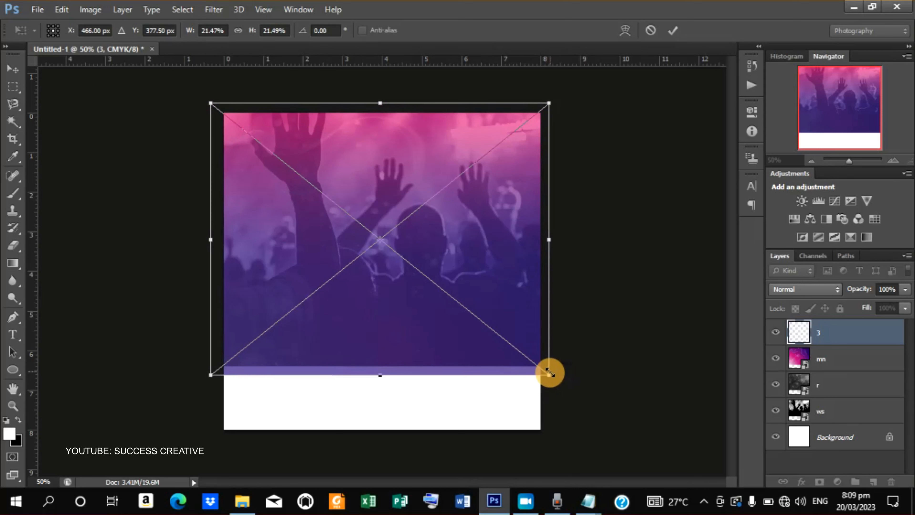
click(679, 35)
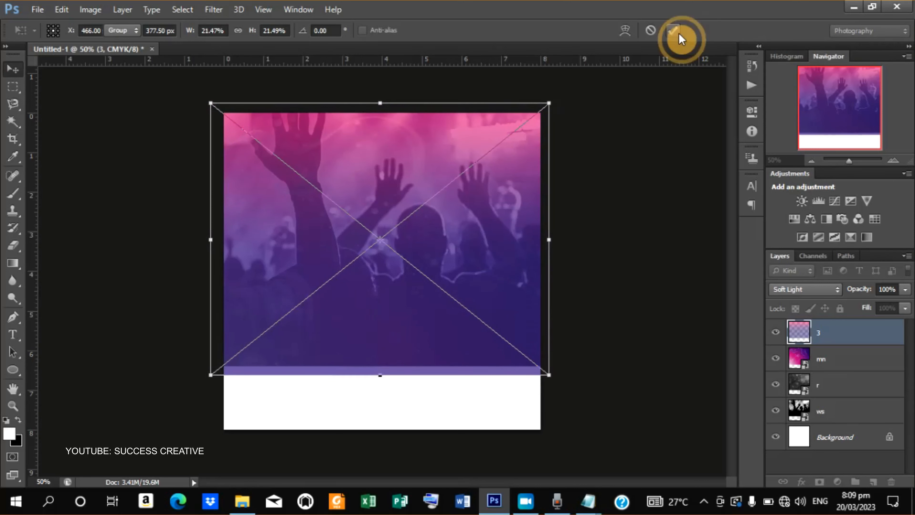
Step: Try Linear Light and Color Dodge on gradient layer 3, and set its blend mode to Linear Light
click(836, 293)
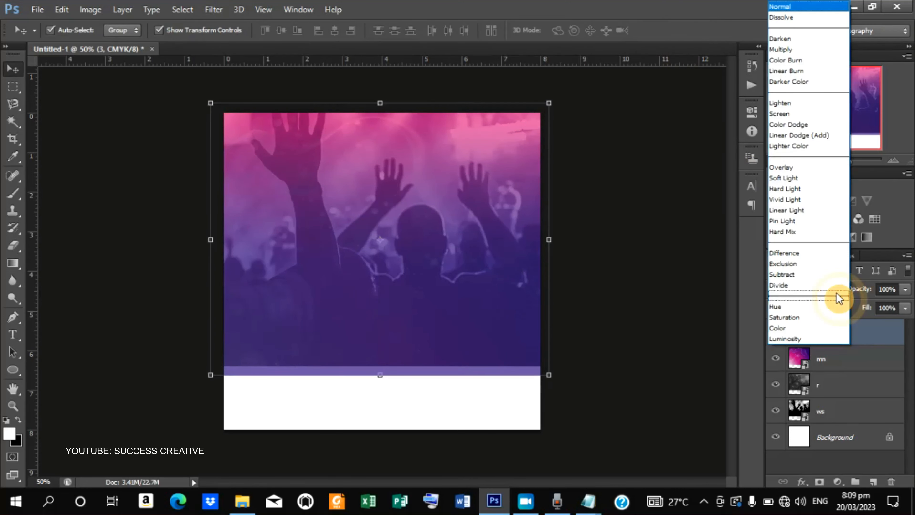
click(801, 210)
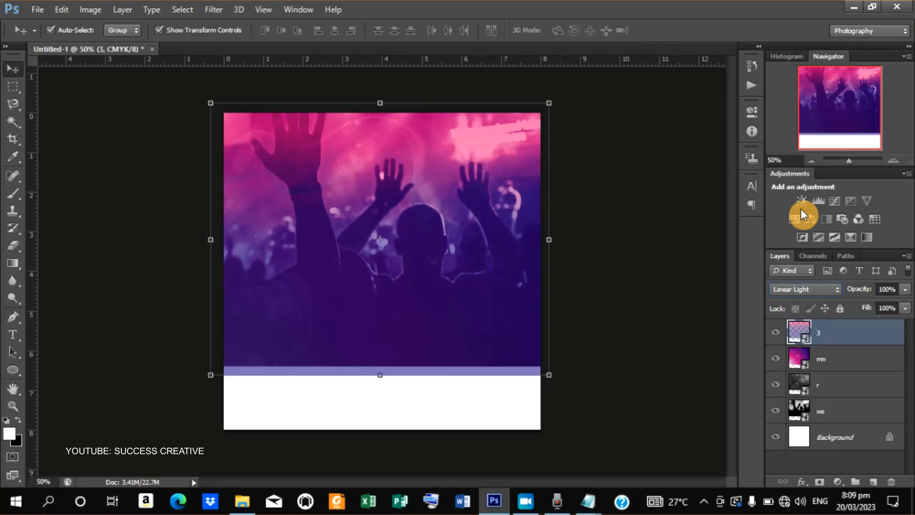
click(837, 294)
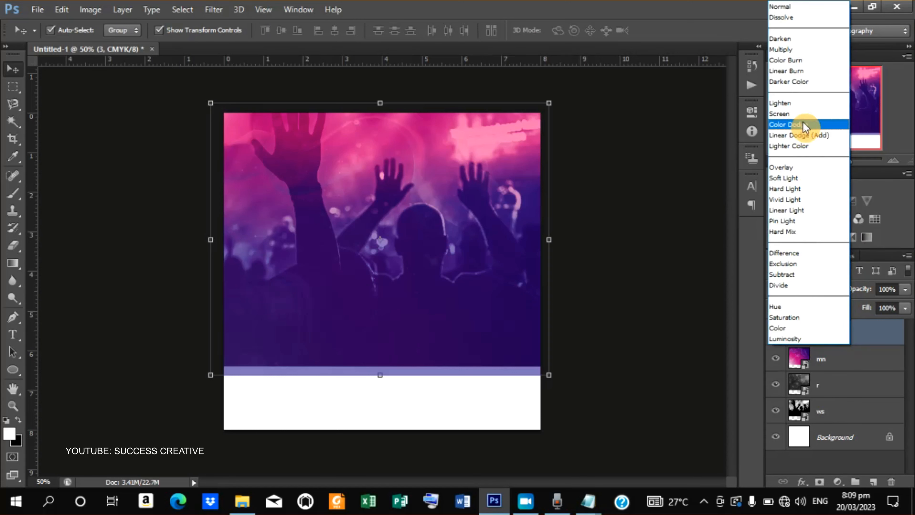
click(803, 124)
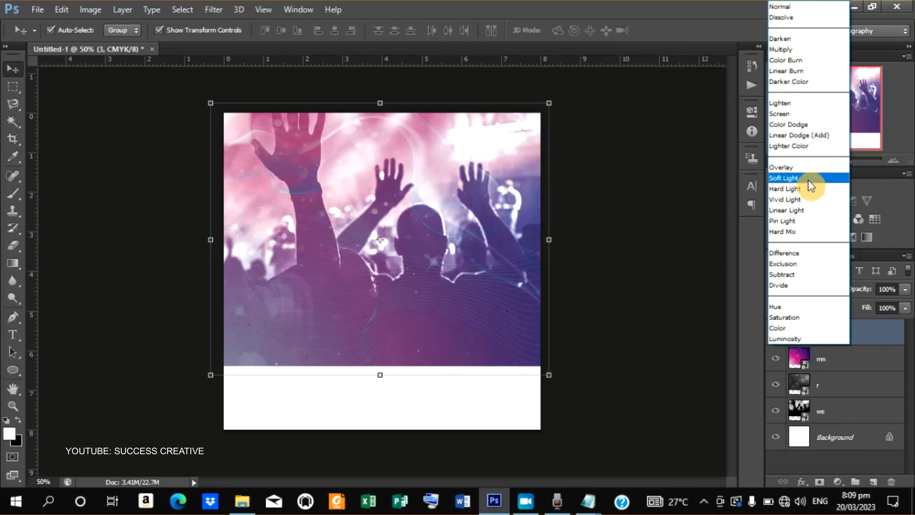
click(797, 210)
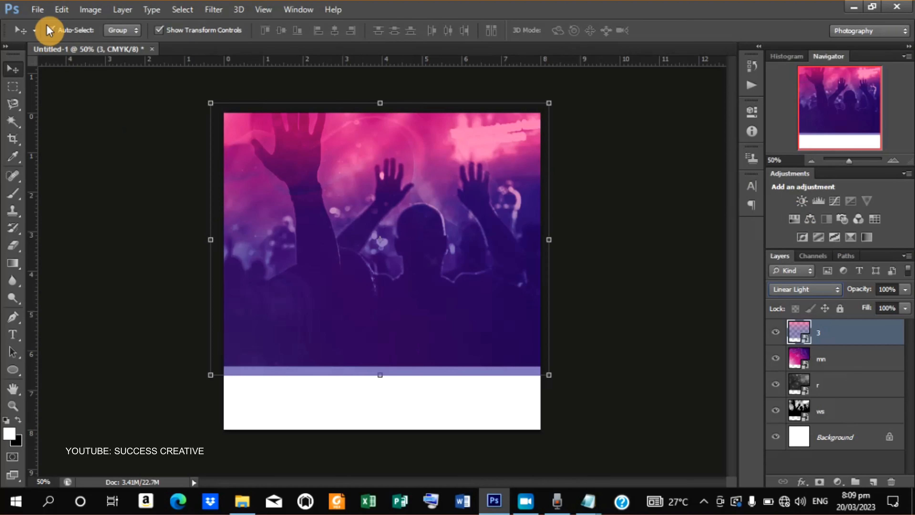
Step: Place the white torn-paper image we from the CHURCH FLYER folder above the gradient layer
click(38, 11)
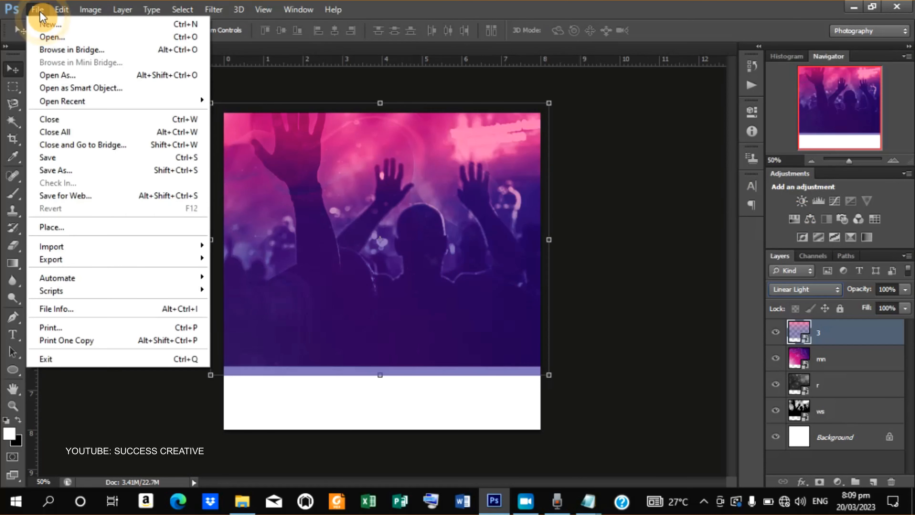
click(61, 226)
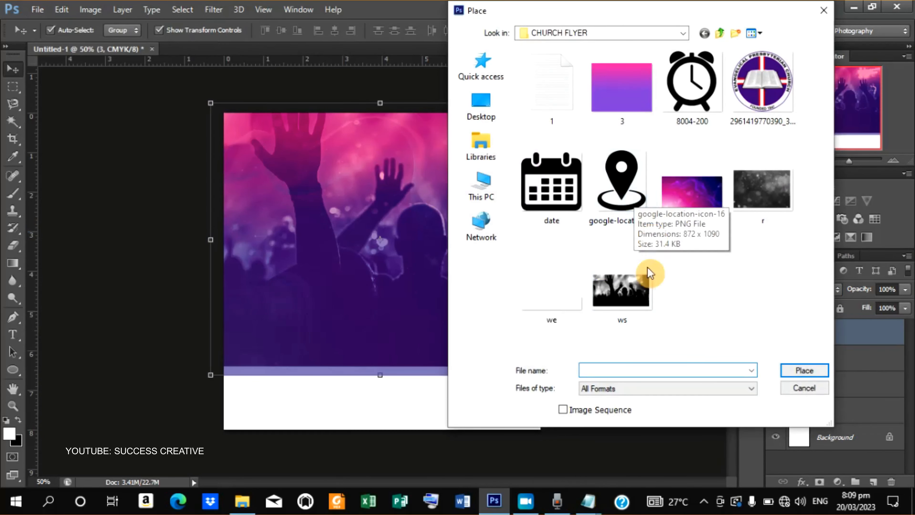
click(568, 312)
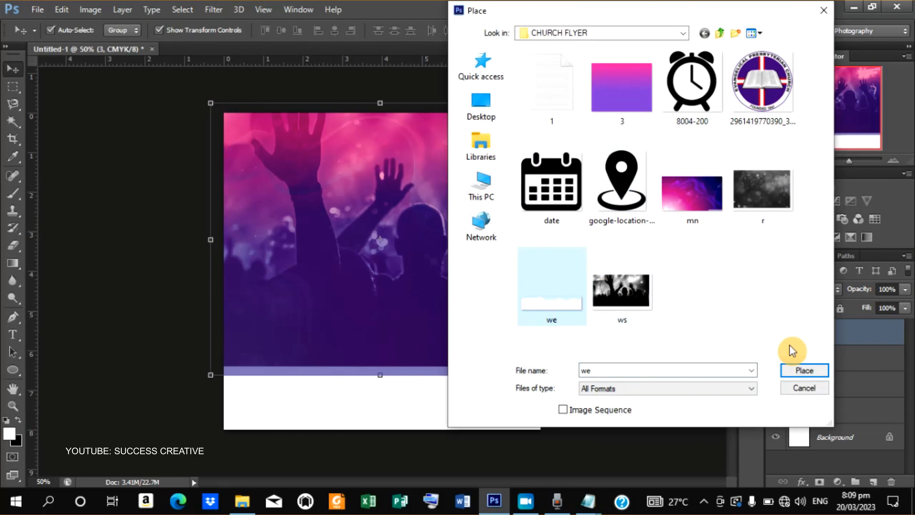
click(806, 370)
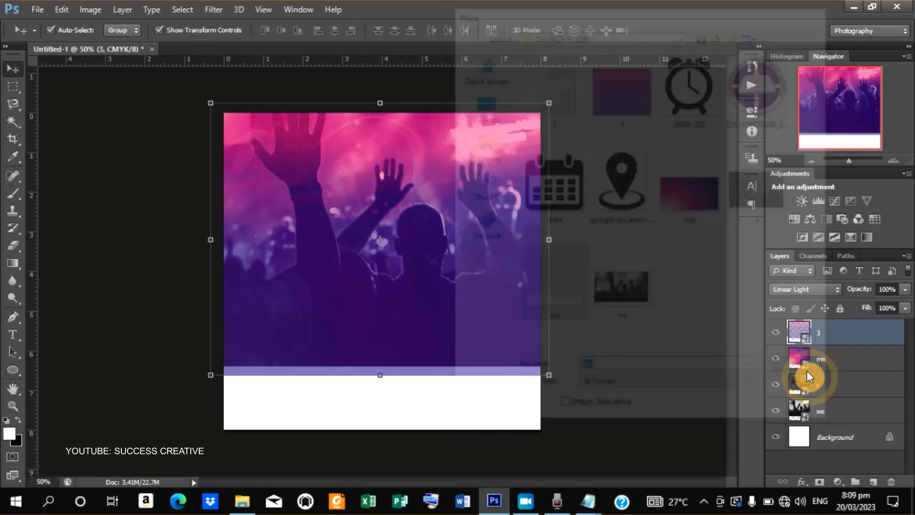
Step: Move the torn-paper image to the canvas's lower edge and scale it to about 22% width and 31.5% height
drag(486, 269, 478, 404)
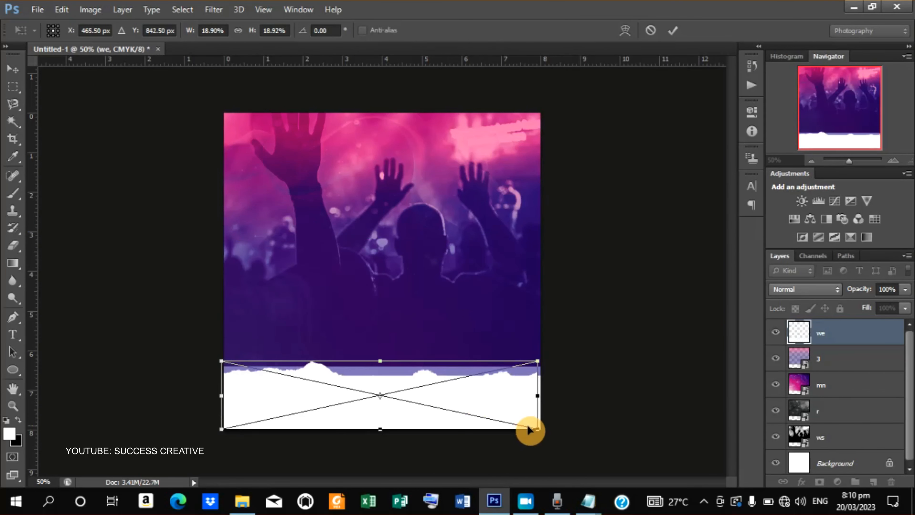
drag(536, 432, 559, 440)
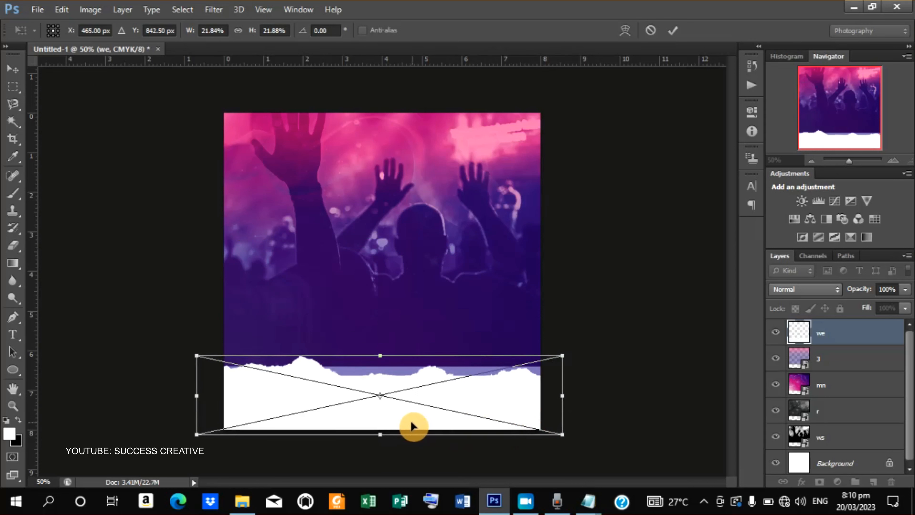
drag(403, 419, 407, 411)
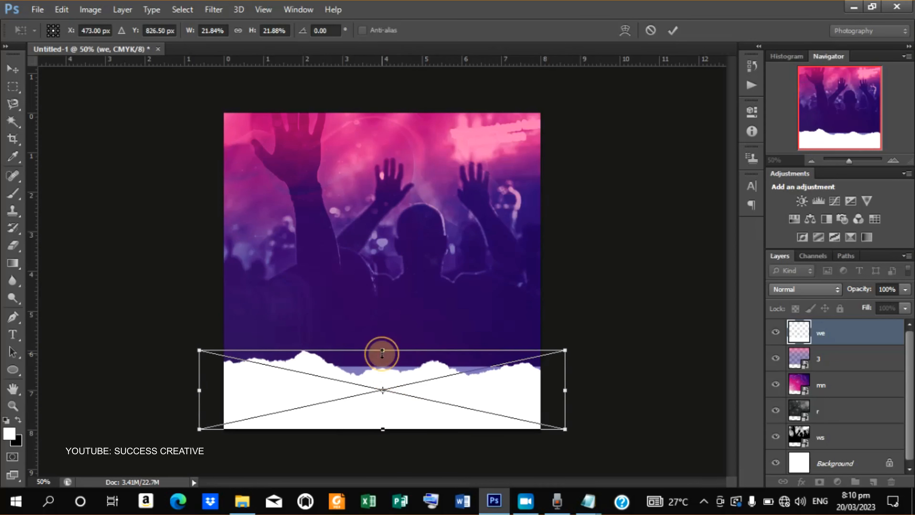
drag(382, 353, 383, 333)
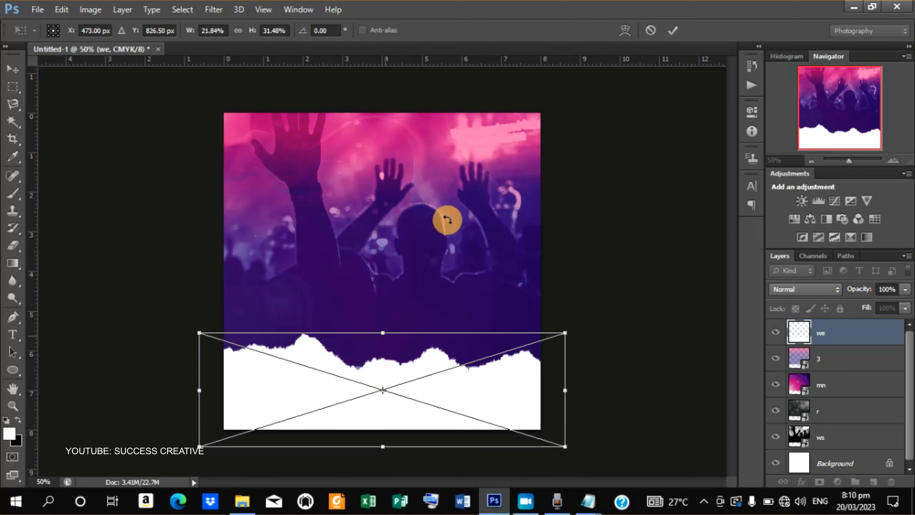
click(671, 32)
Step: Nudge the torn-paper layer up until its lower edge sits just below the canvas's bottom edge
key(Up)
key(Up)
key(Up)
key(Up)
key(Up)
key(Up)
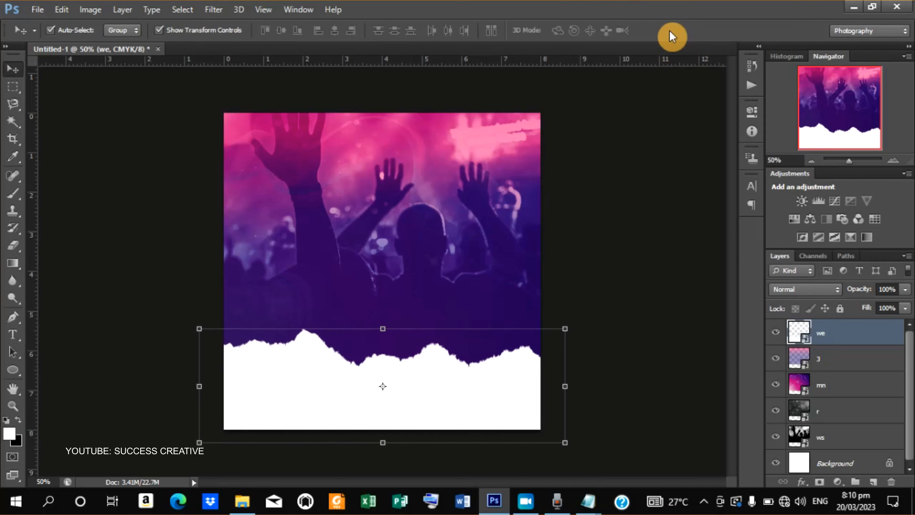
key(Up)
key(Up)
key(Up)
key(Up)
key(Up)
key(Up)
key(Up)
key(Up)
key(Up)
key(Up)
key(Up)
key(Up)
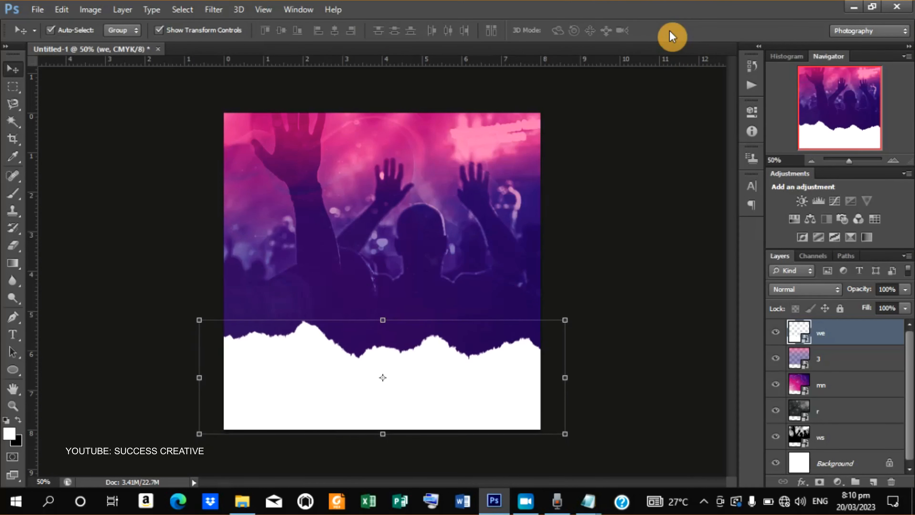
key(Up)
key(Up)
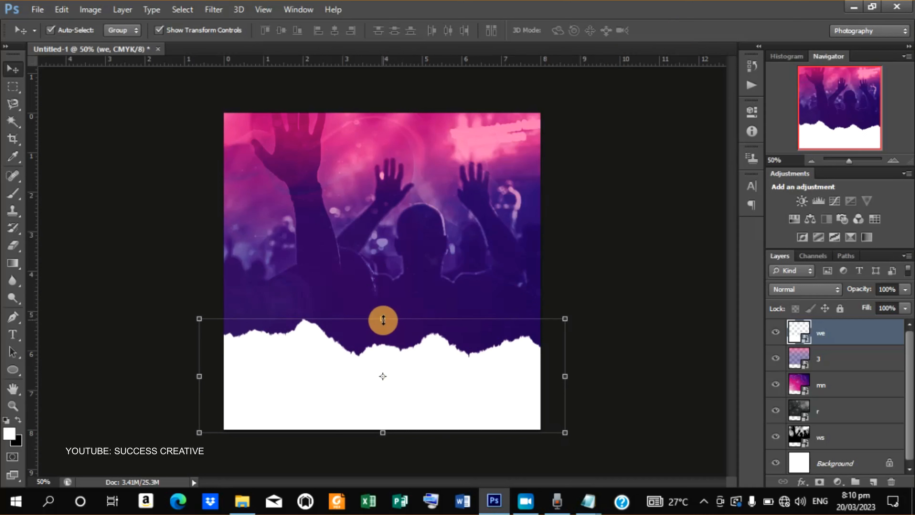
Step: Resize the torn-paper layer to about 20% width and 33% height, nudge it up slightly and deselect it
drag(383, 320, 383, 314)
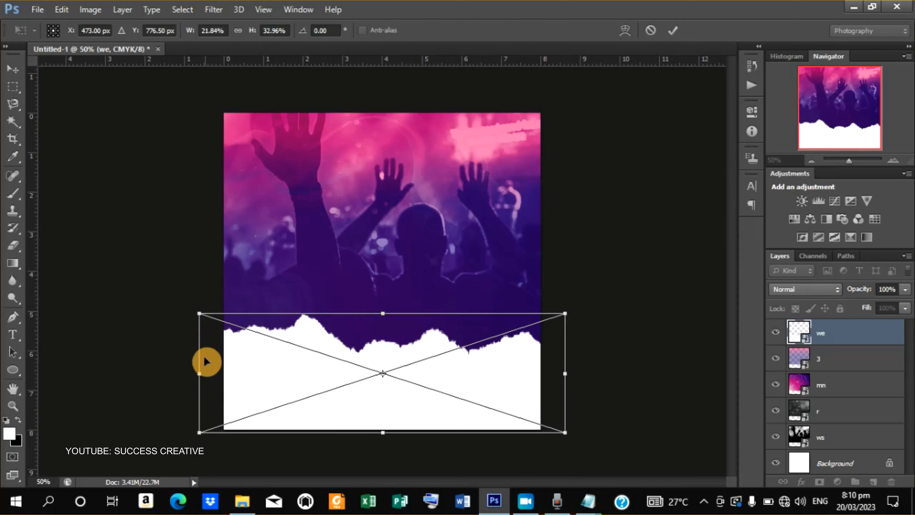
drag(199, 372, 206, 372)
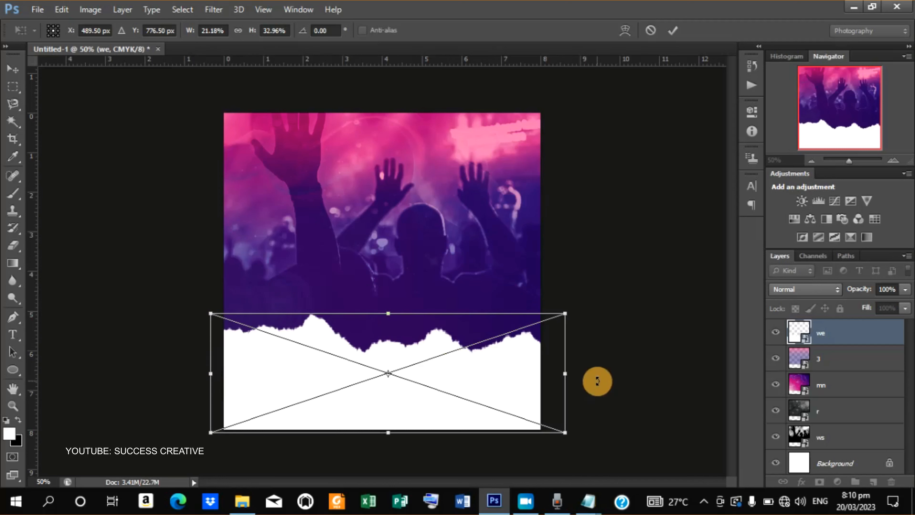
drag(563, 374, 553, 374)
key(Up)
key(Up)
key(Up)
key(Up)
key(Up)
key(Up)
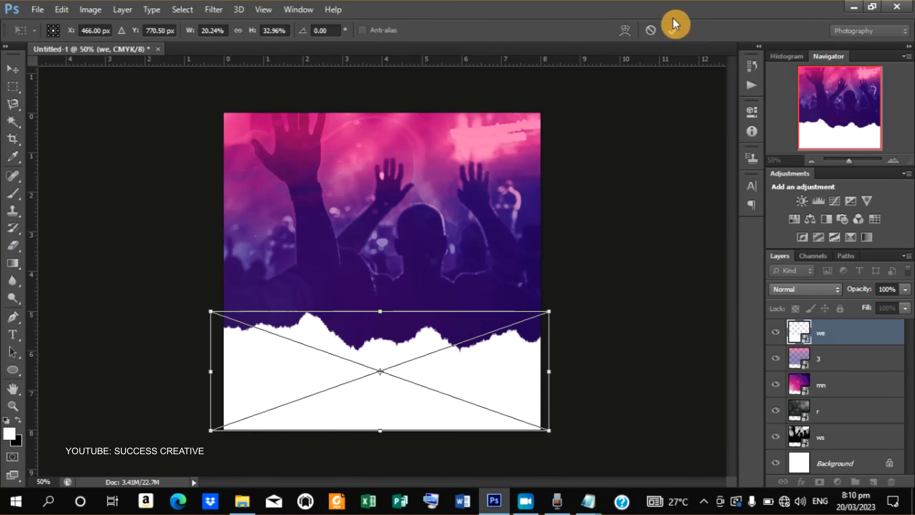
click(674, 32)
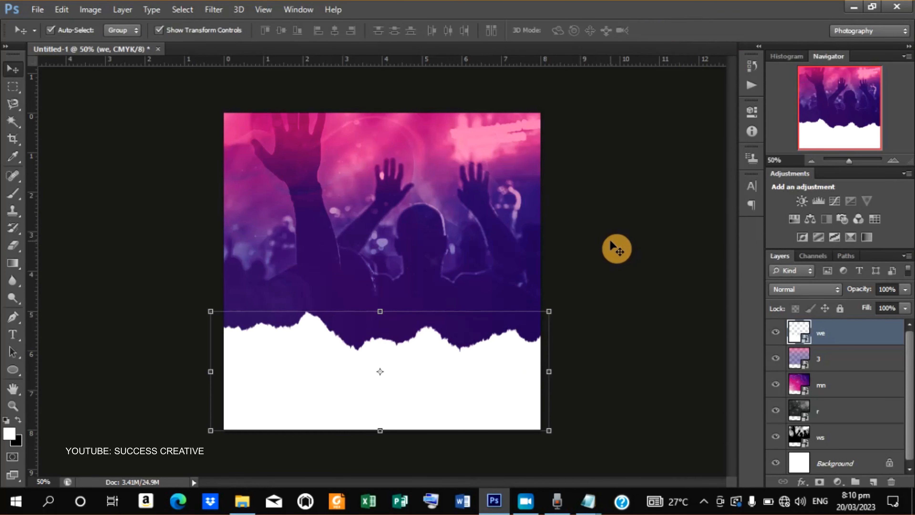
click(616, 248)
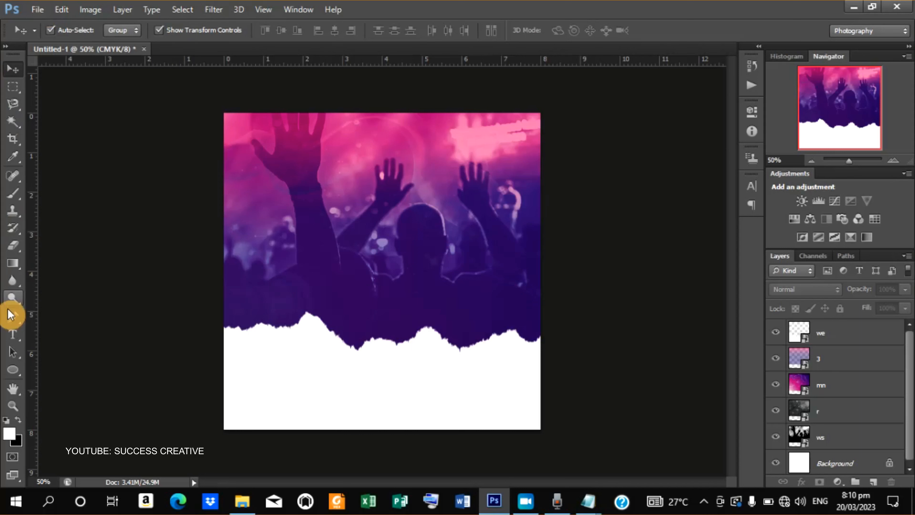
click(14, 320)
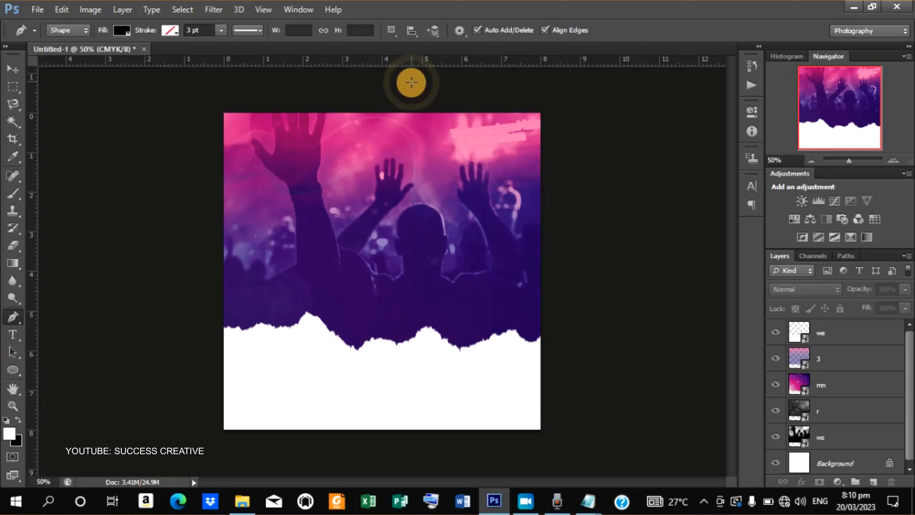
click(356, 102)
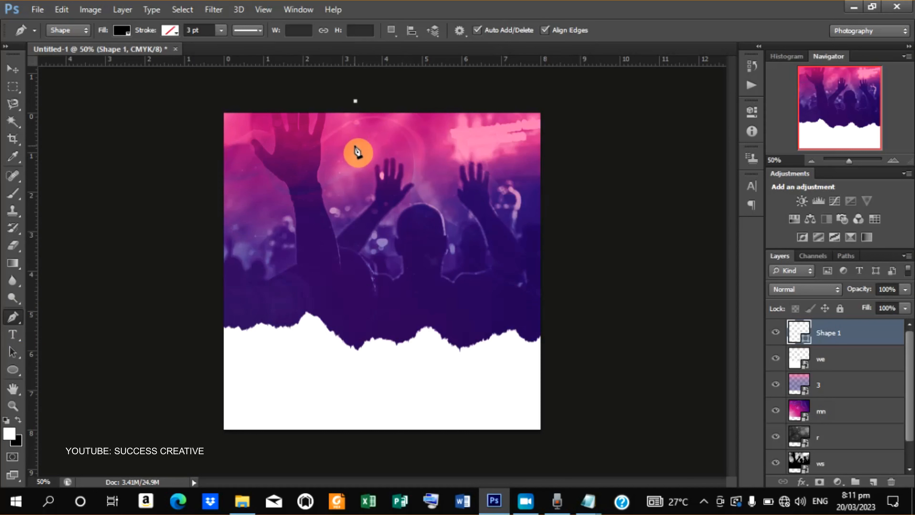
click(355, 147)
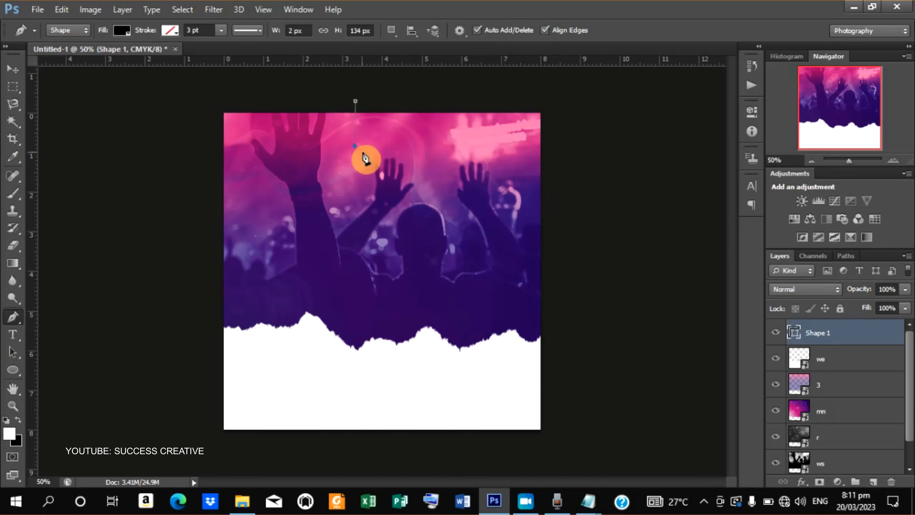
click(379, 163)
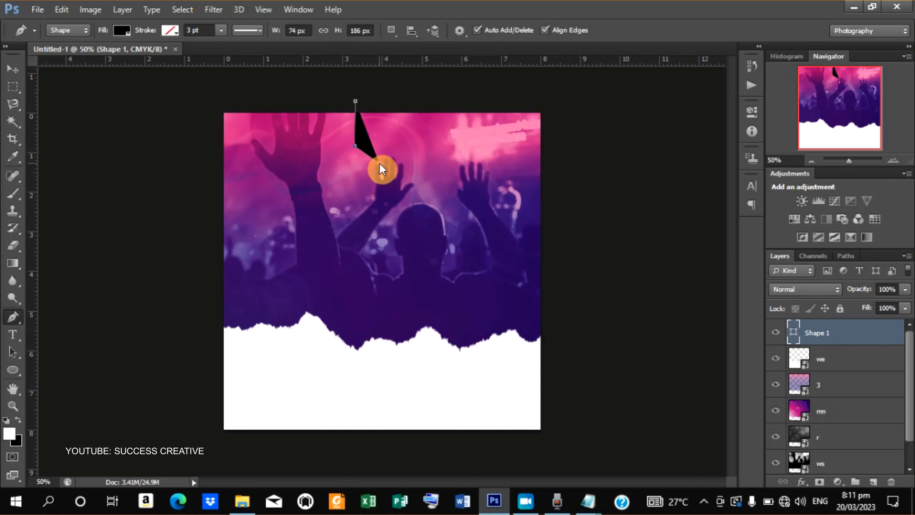
click(401, 145)
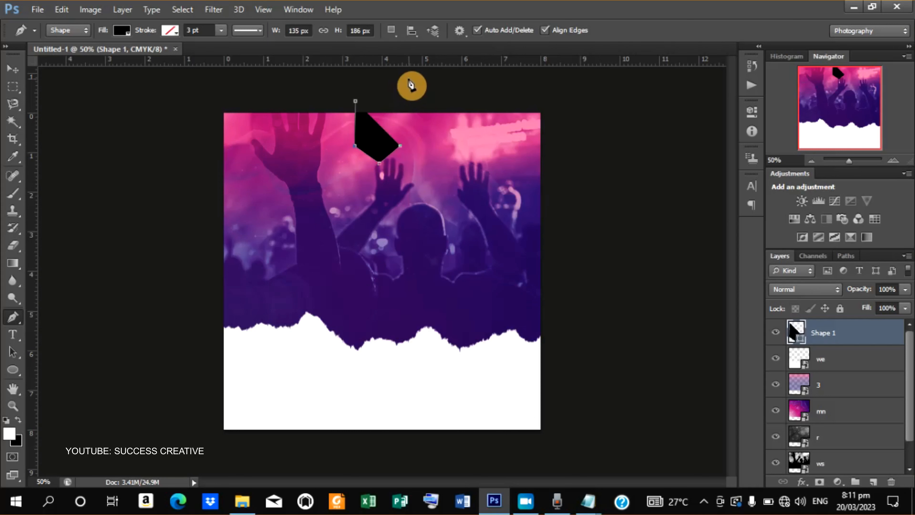
click(404, 101)
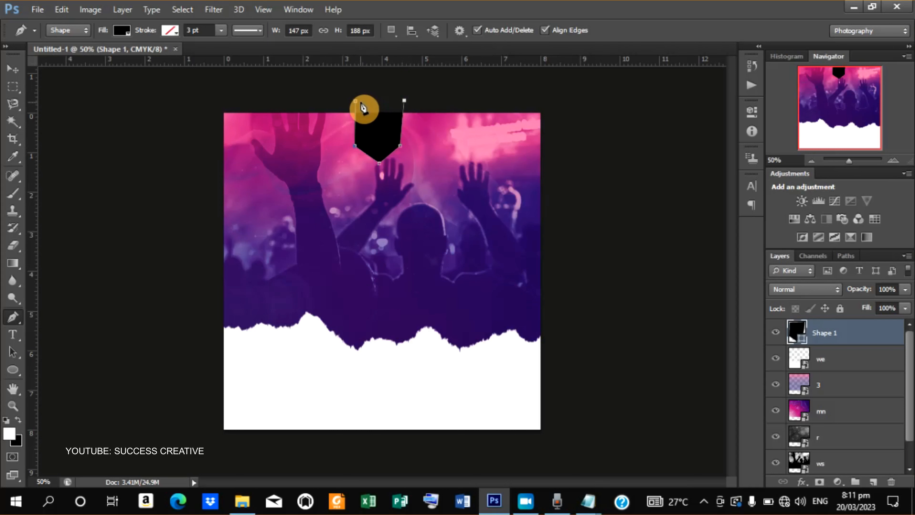
key(ctrl+z)
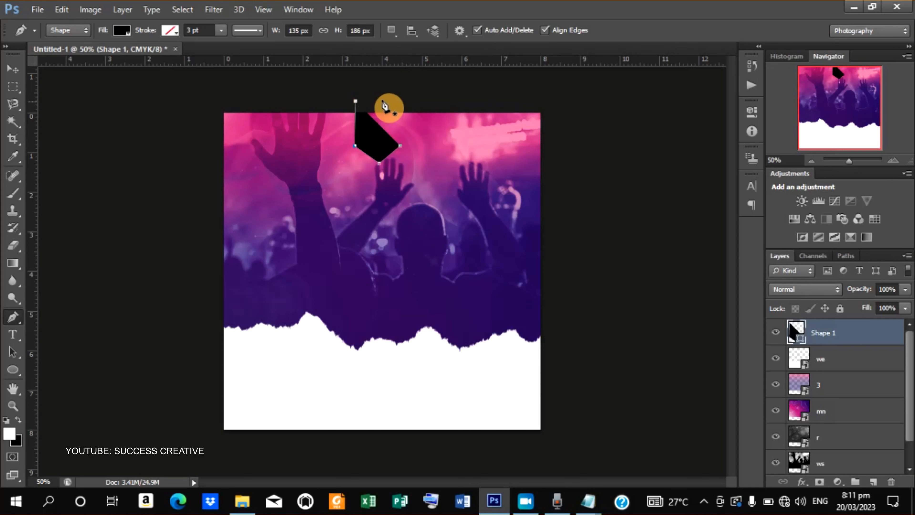
click(398, 107)
click(398, 107)
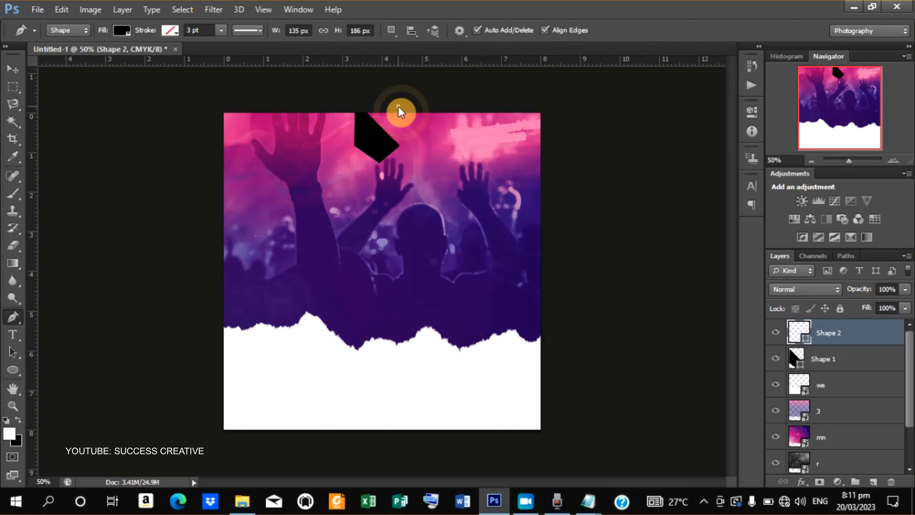
key(Delete)
key(Delete)
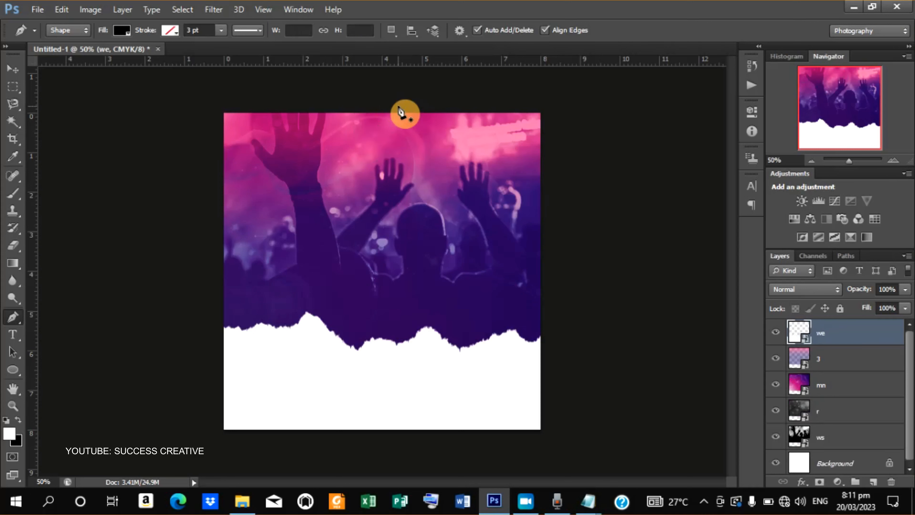
drag(351, 103, 348, 149)
key(ctrl+z)
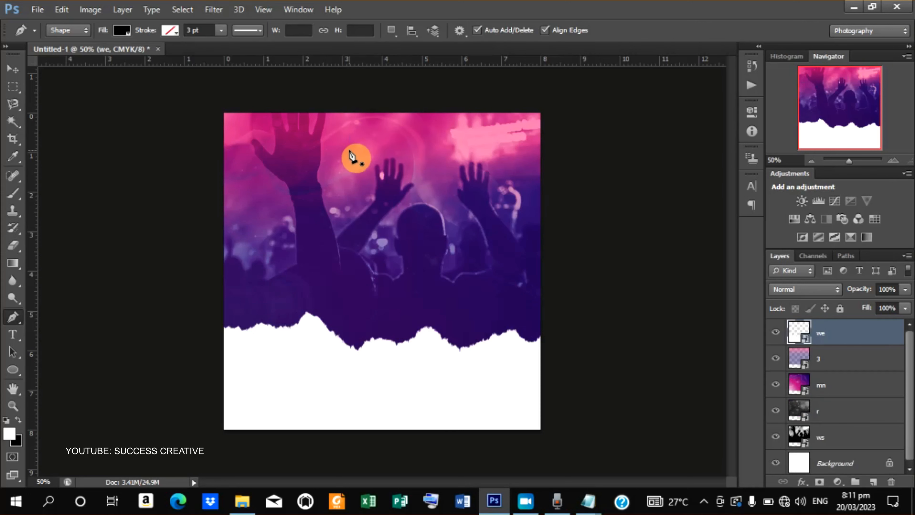
Step: Draw a closed, downward-pointing pennant about 145 by 220 px across the canvas's top edge with the Pen tool and fill it white
click(350, 101)
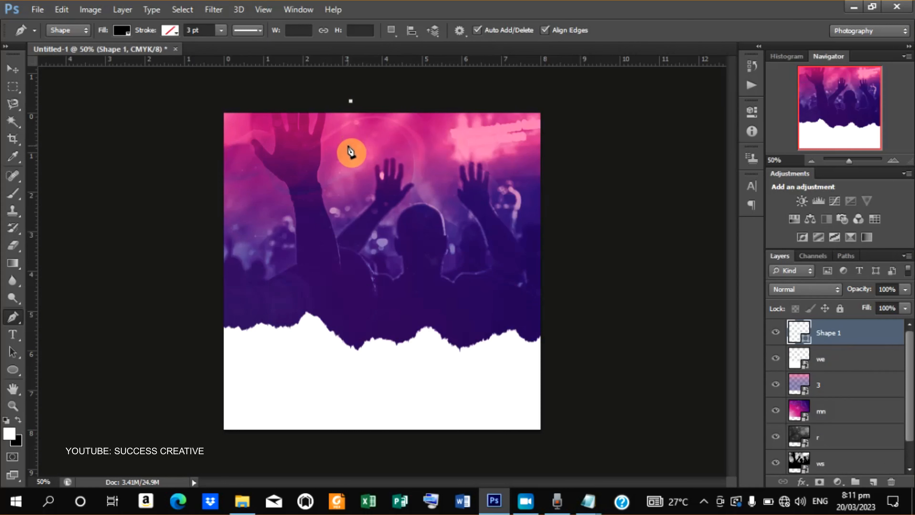
click(351, 149)
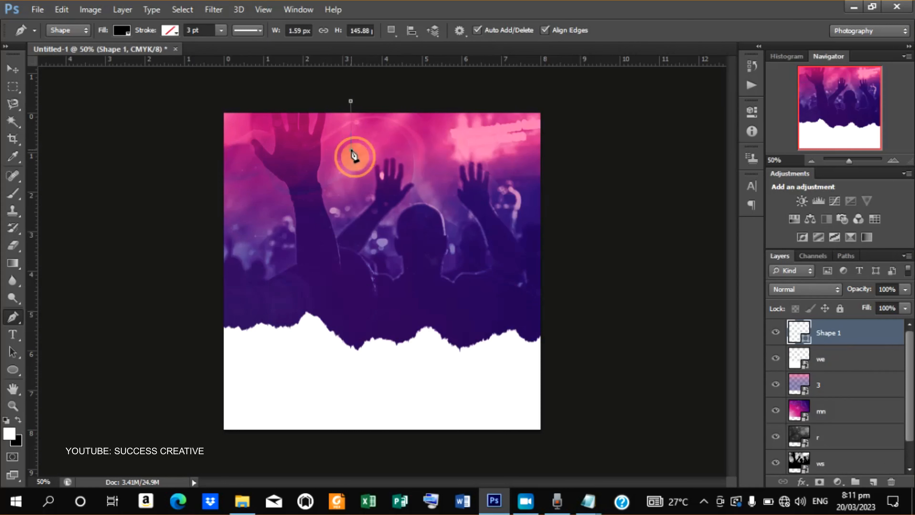
click(377, 170)
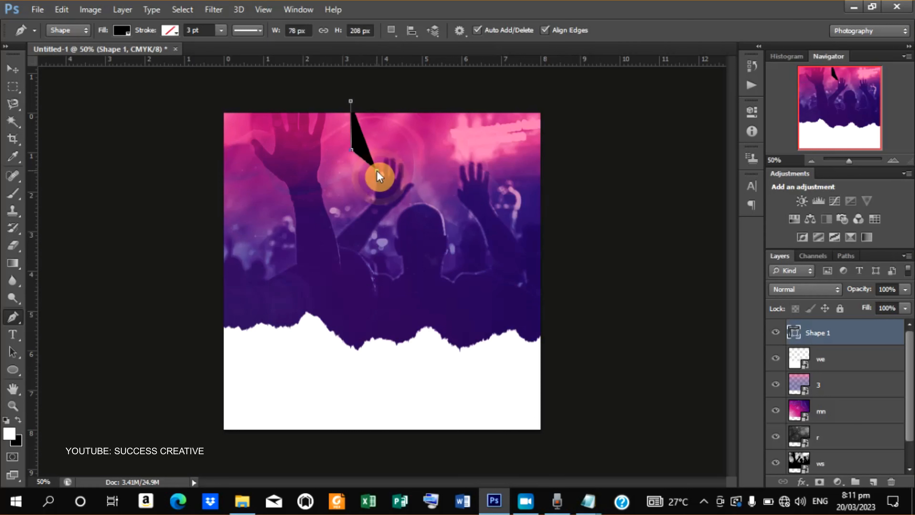
click(399, 149)
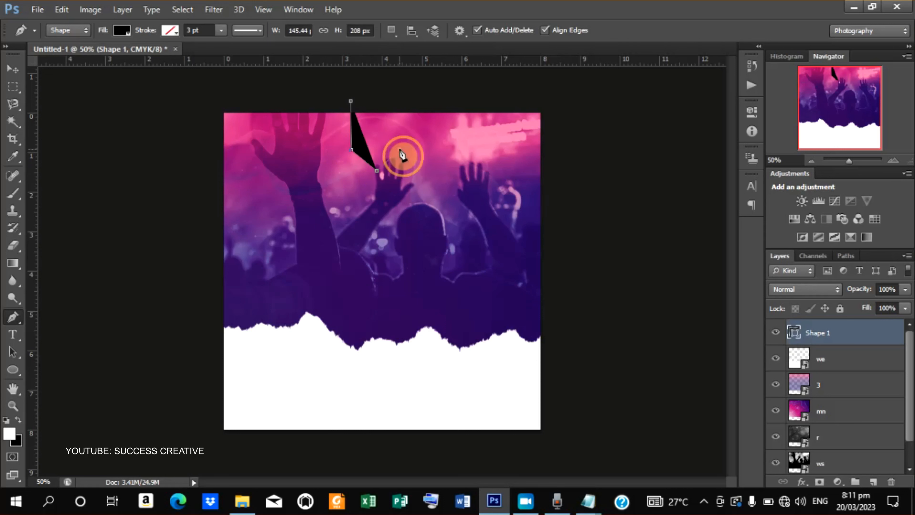
click(399, 97)
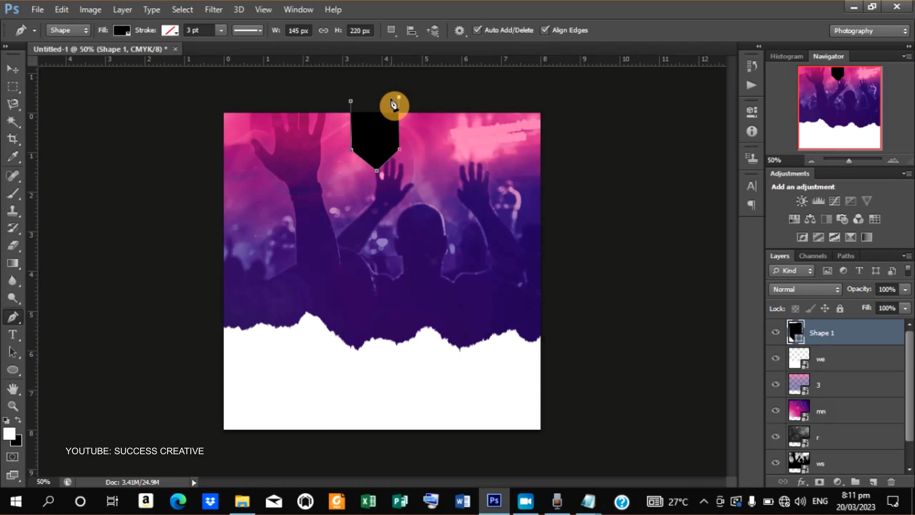
click(352, 102)
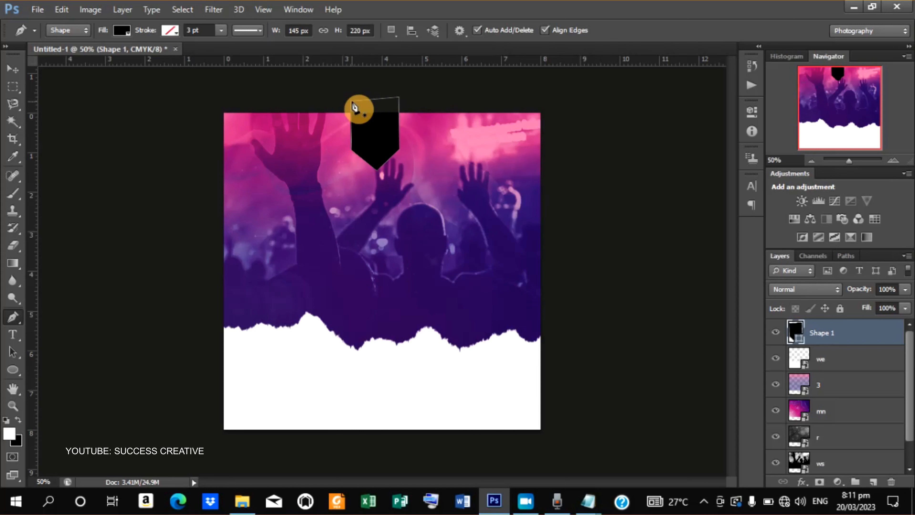
click(122, 31)
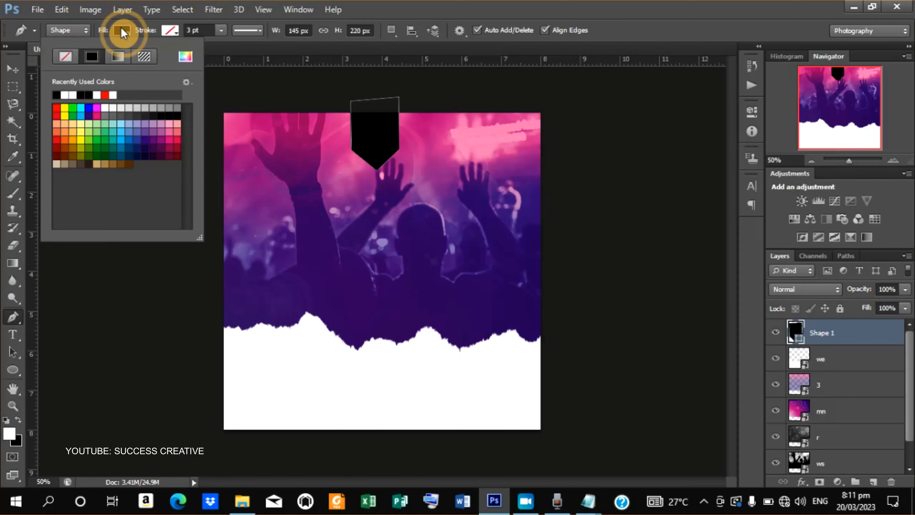
click(67, 95)
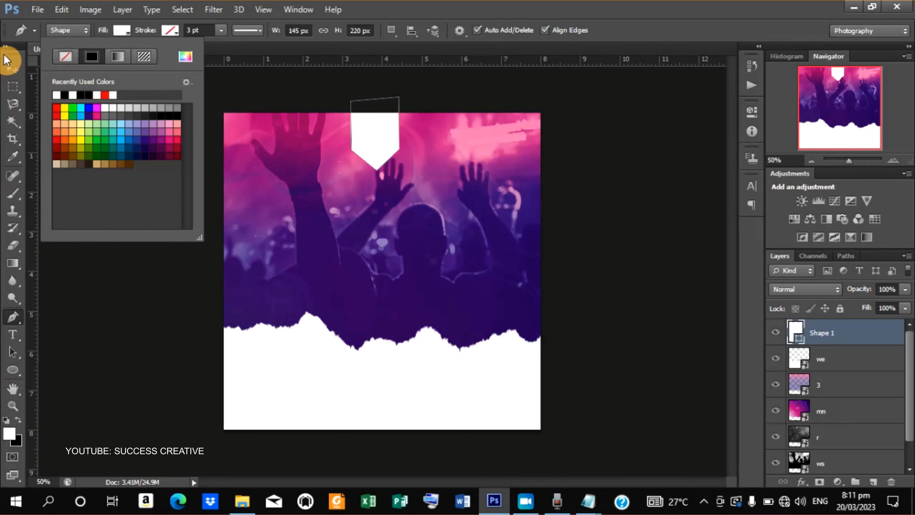
Step: Duplicate the white pennant layer and offset the copy slightly upward, leaving a narrow V-shaped band of the original below it
click(11, 70)
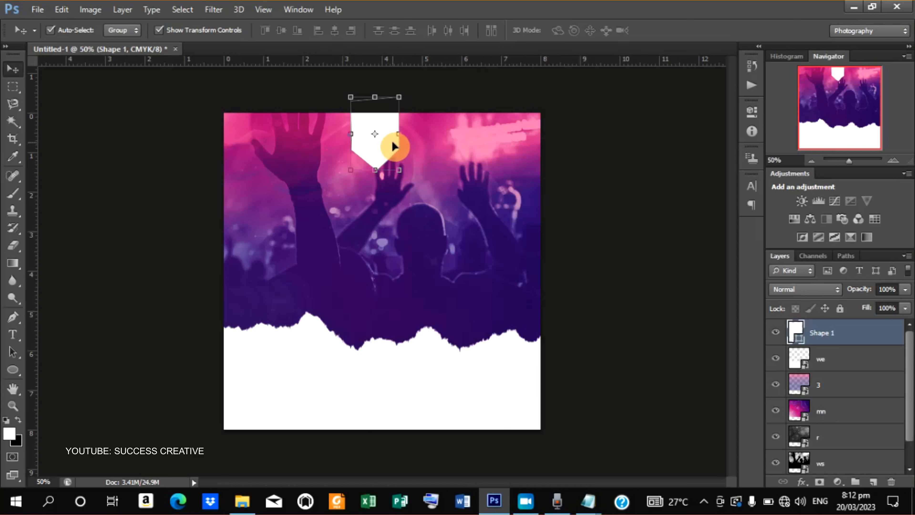
key(ctrl+j)
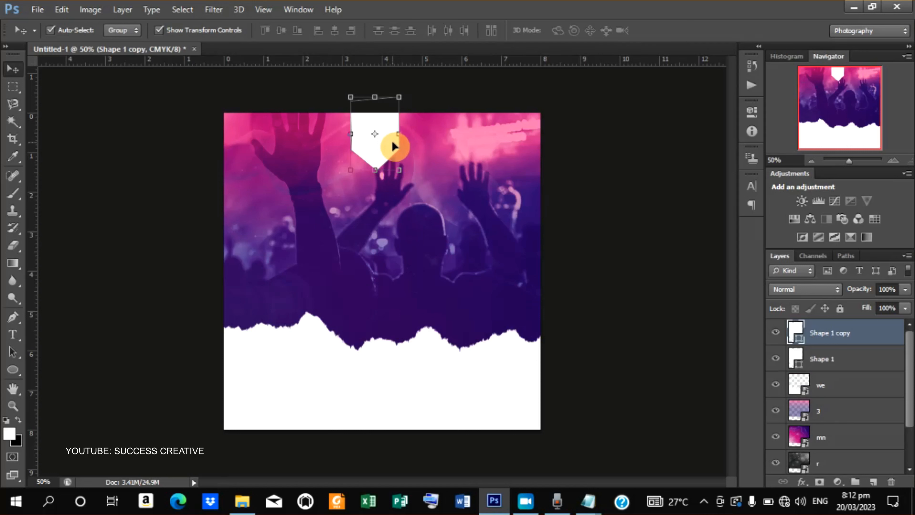
drag(392, 143, 394, 141)
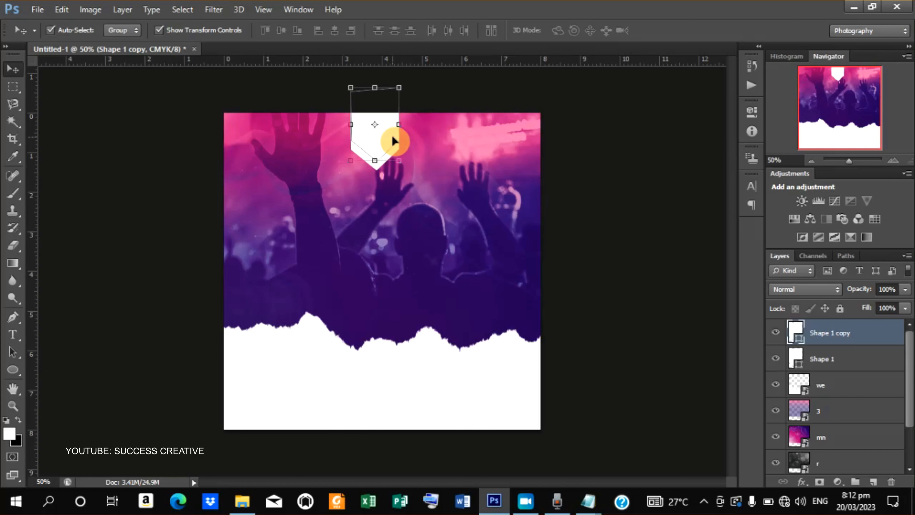
key(Down)
key(Down)
key(Down)
key(Down)
key(Down)
key(Down)
key(Down)
key(Down)
key(Down)
key(Down)
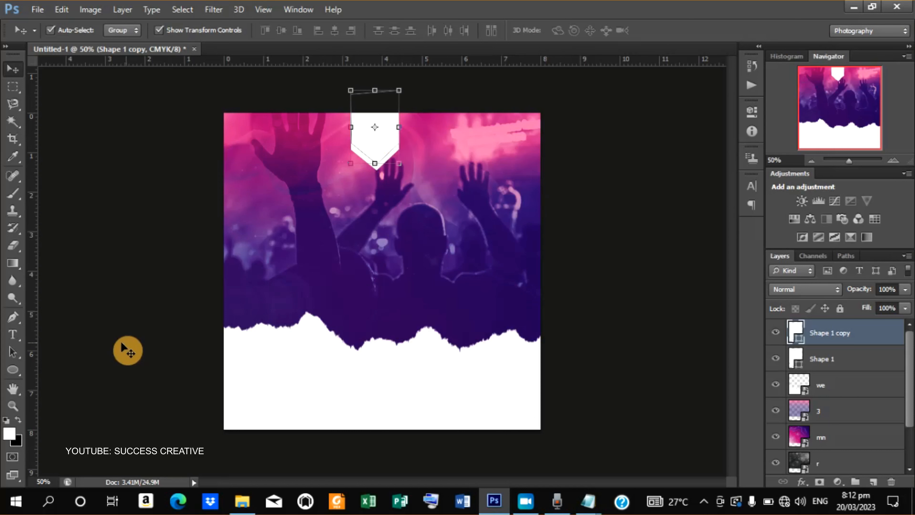
Step: Change the fill colour of the pennant copy to light grey #bbbbbb
double_click(796, 339)
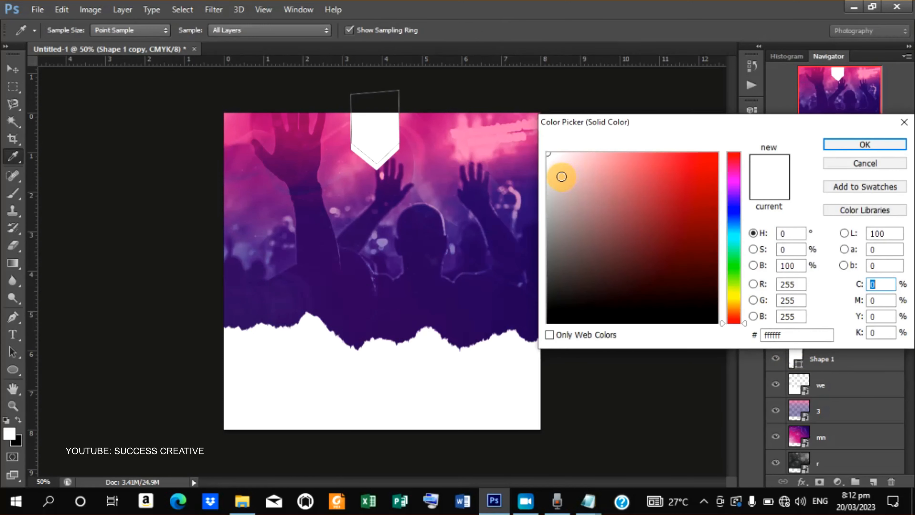
mouse_move(562, 177)
mouse_down()
mouse_move(541, 184)
mouse_move(540, 198)
mouse_up()
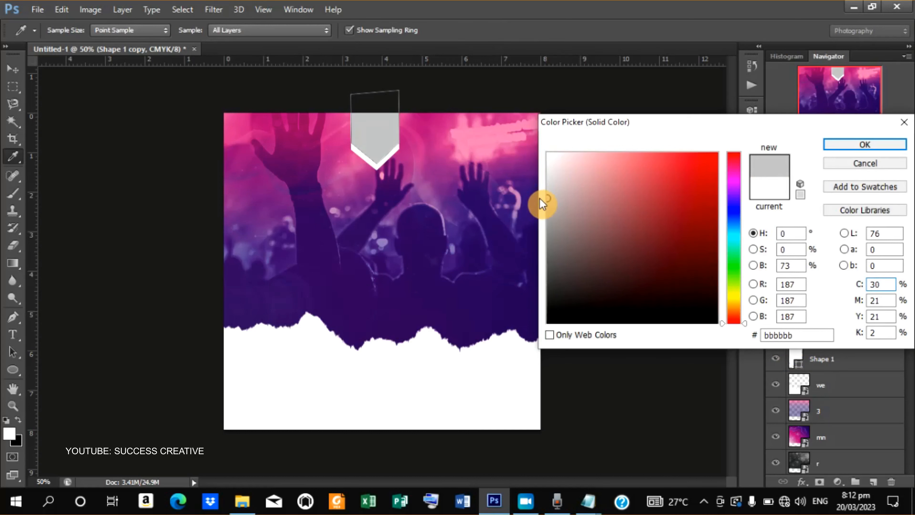
click(847, 144)
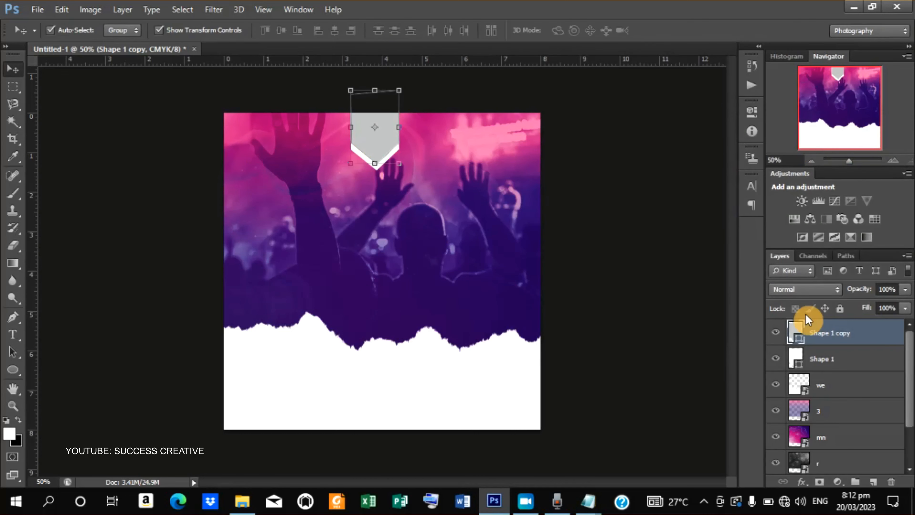
Step: Centre both pennant layers horizontally on the whole canvas, then clear the canvas and layer selections
shift+click(815, 358)
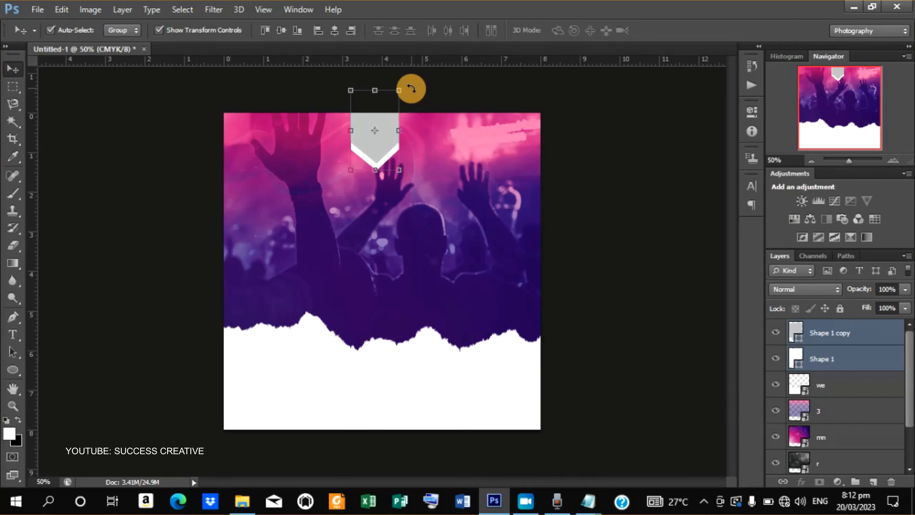
click(333, 31)
click(334, 34)
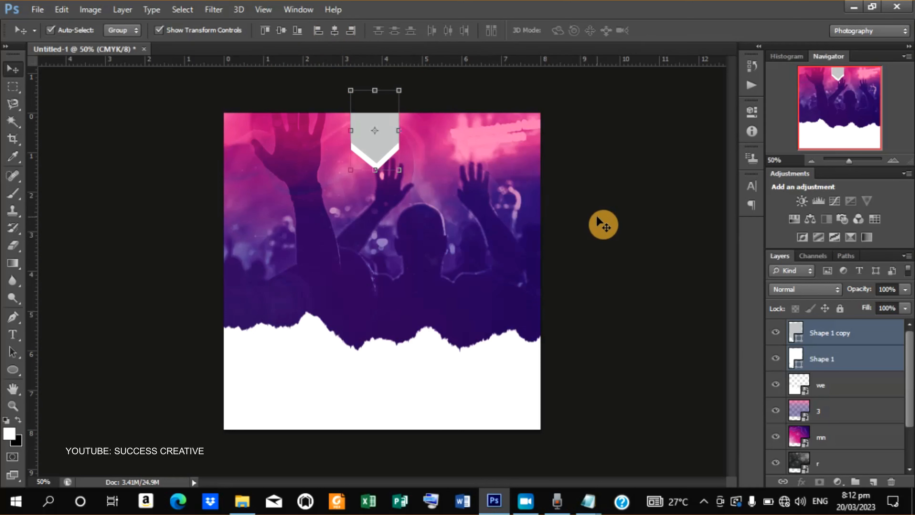
key(ctrl+a)
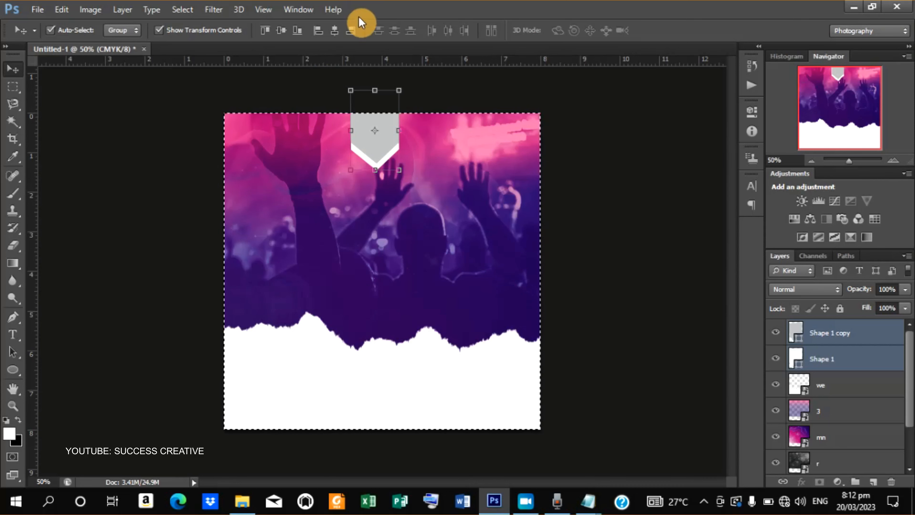
click(335, 31)
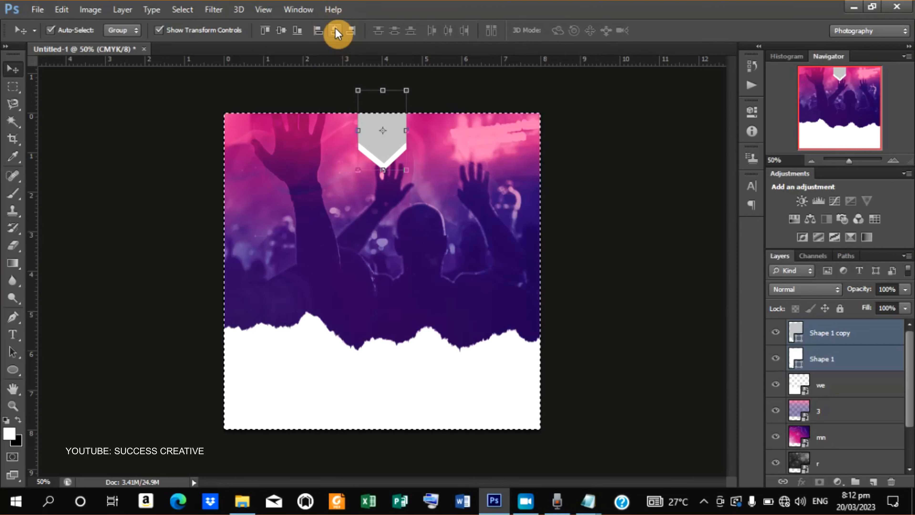
key(ctrl+d)
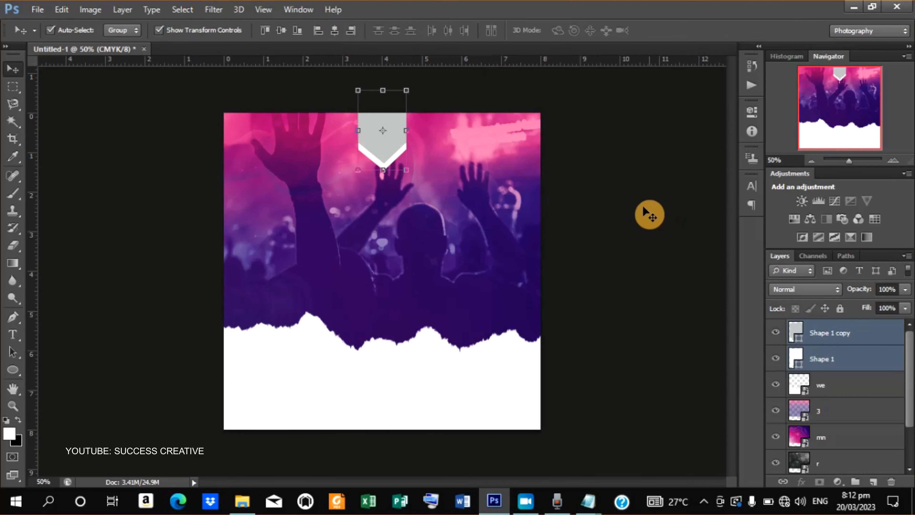
click(593, 243)
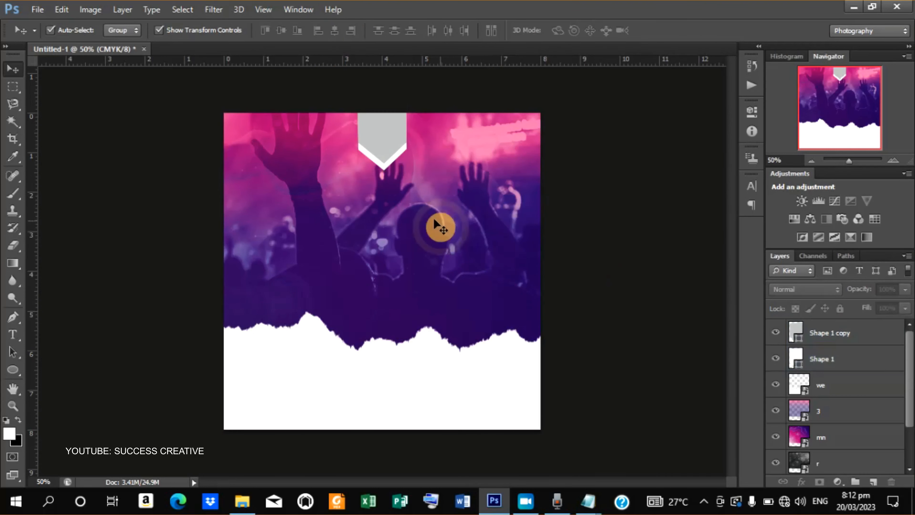
Step: Select both pennant layers and nudge them up together until the white tip sits just above the middle raised hand
click(385, 168)
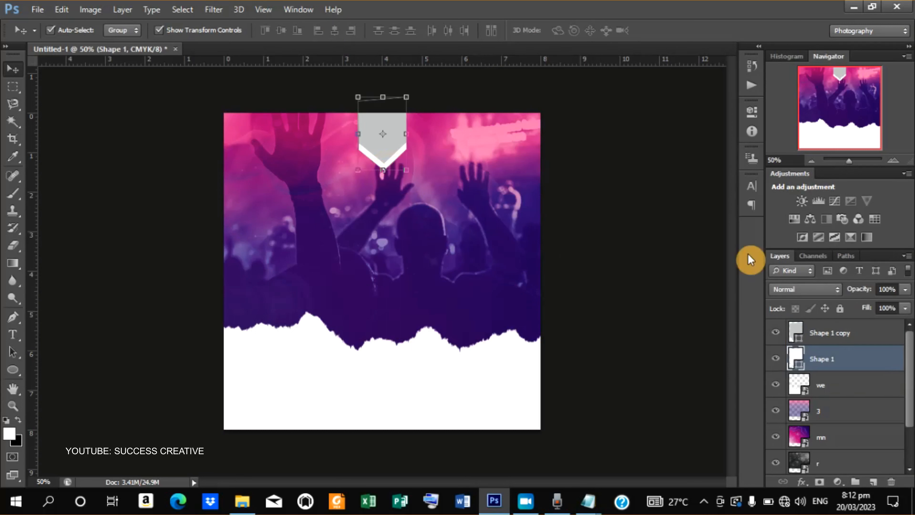
shift+click(838, 340)
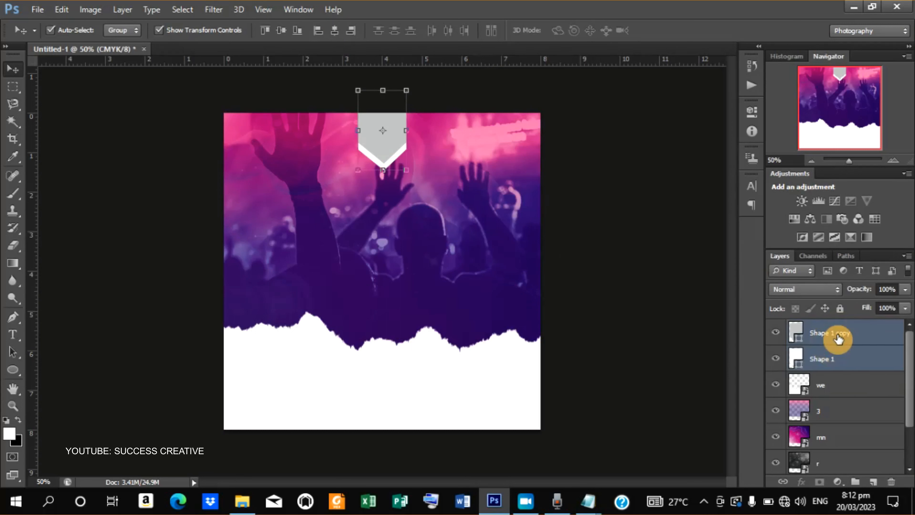
key(Up)
key(Up)
key(Up)
key(Up)
key(Up)
key(Up)
key(Up)
key(Up)
key(Up)
key(Up)
key(Up)
key(Up)
key(Up)
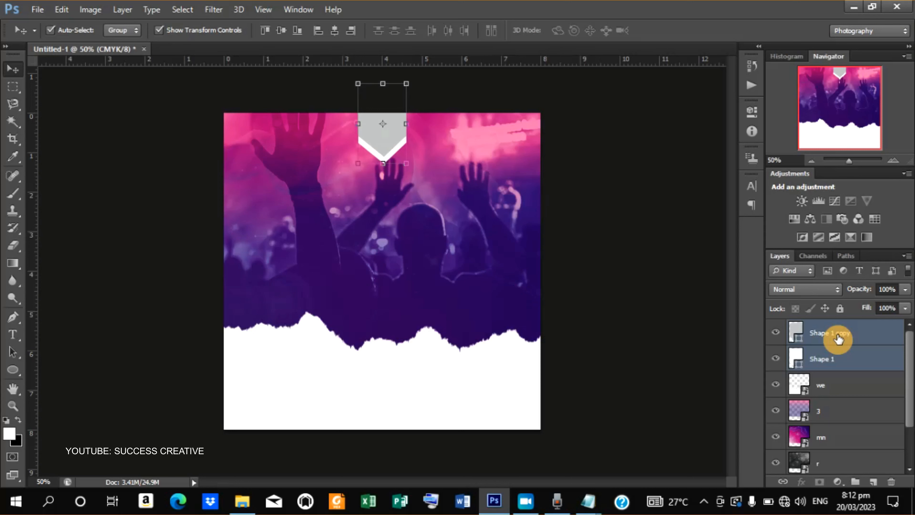
key(Up)
key(Up)
key(Up)
key(Up)
key(Up)
key(Up)
key(Up)
key(Up)
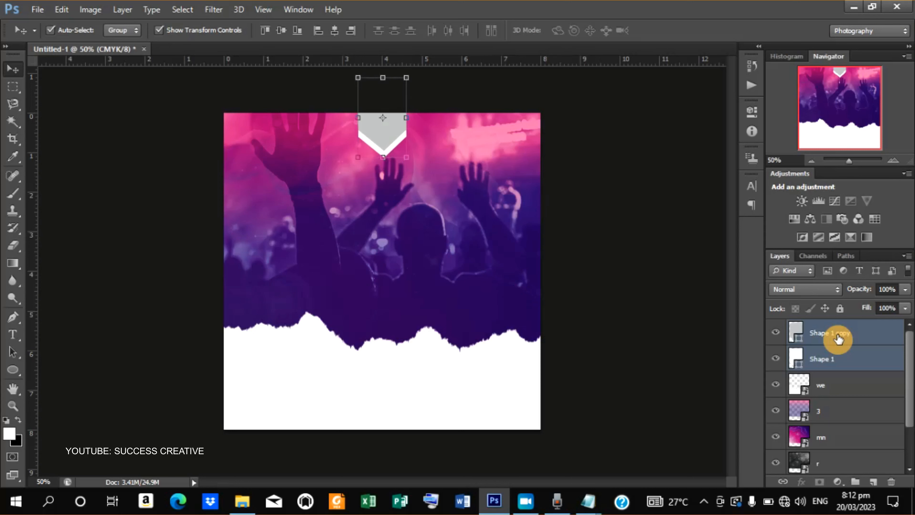
Step: Clear the layer selection and start a new text layer on the photo, beside the large raised hand below the pennant
click(616, 253)
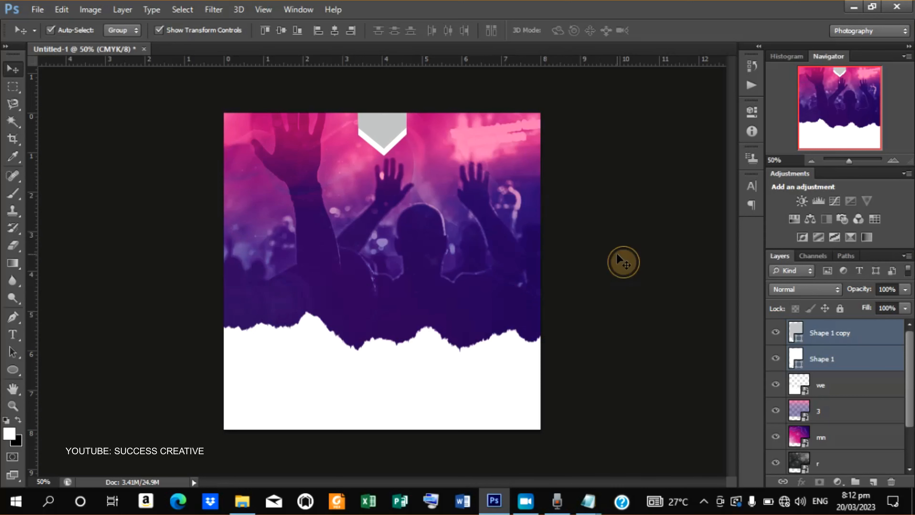
click(20, 333)
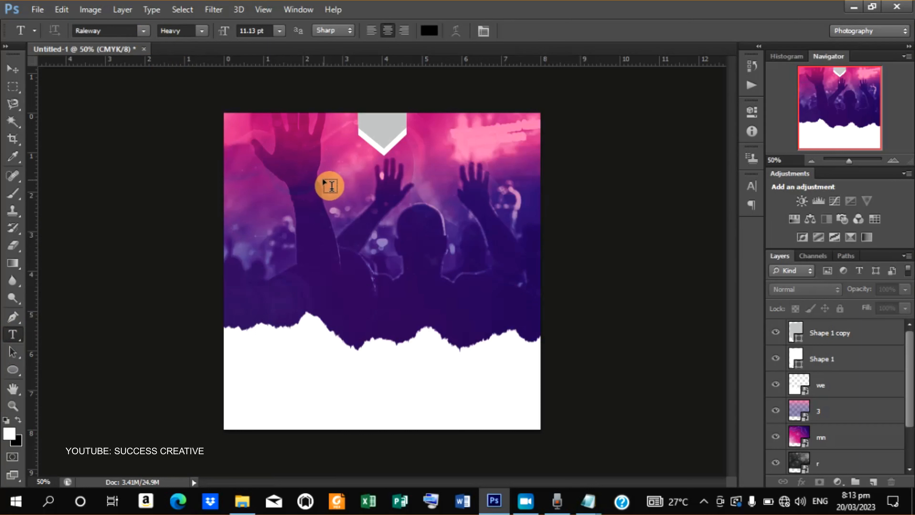
click(321, 175)
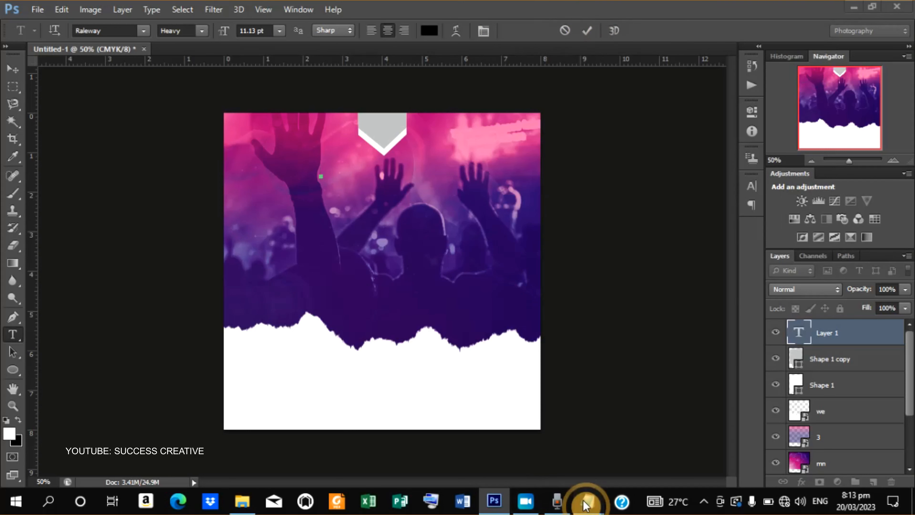
Step: Switch to the Notepad file 1, copy the line "EVANGELICAL PRESBYTERIAN CHURCH" and minimise Notepad
mouse_move(586, 502)
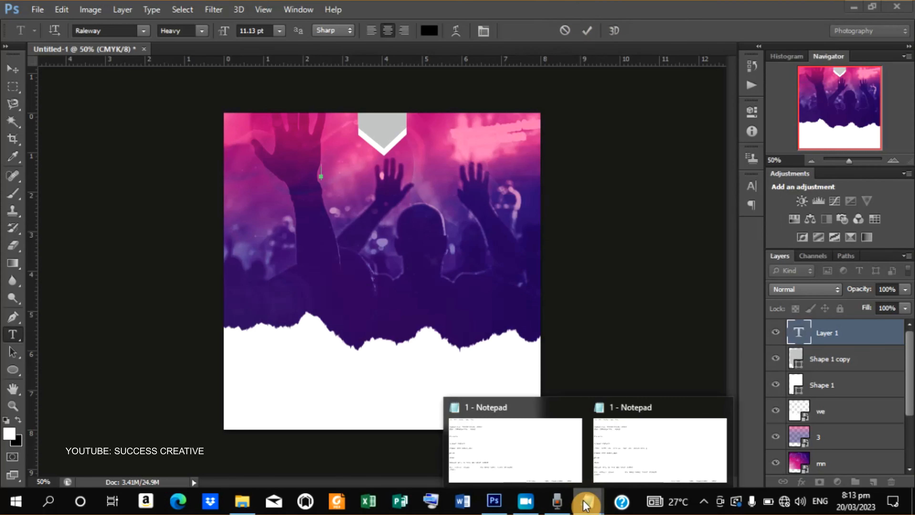
click(525, 460)
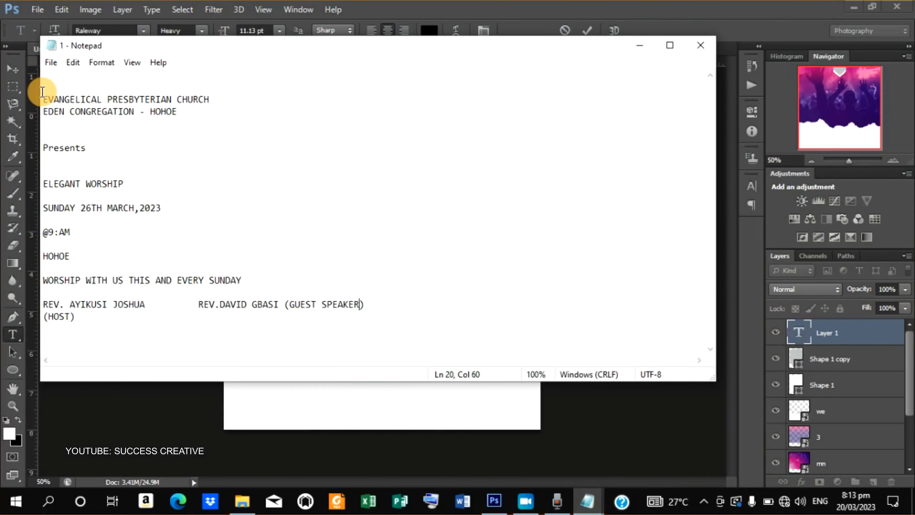
drag(45, 97, 221, 98)
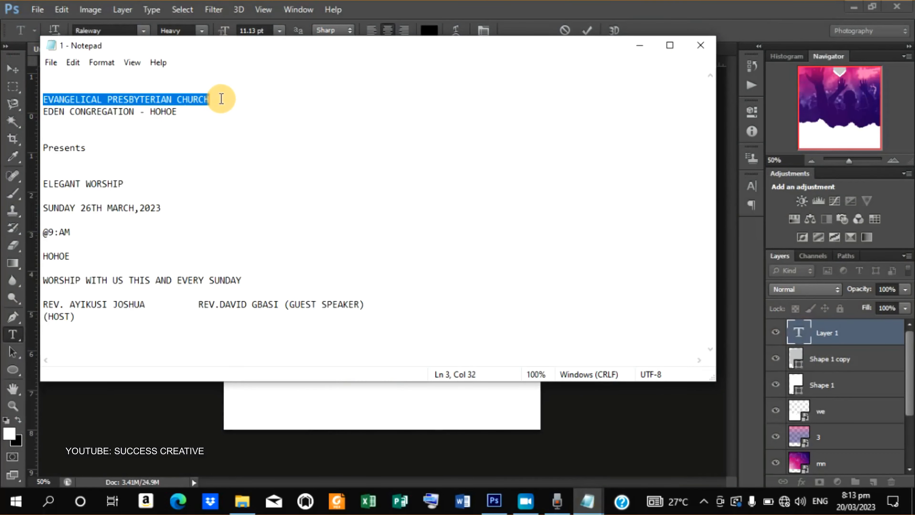
right_click(160, 98)
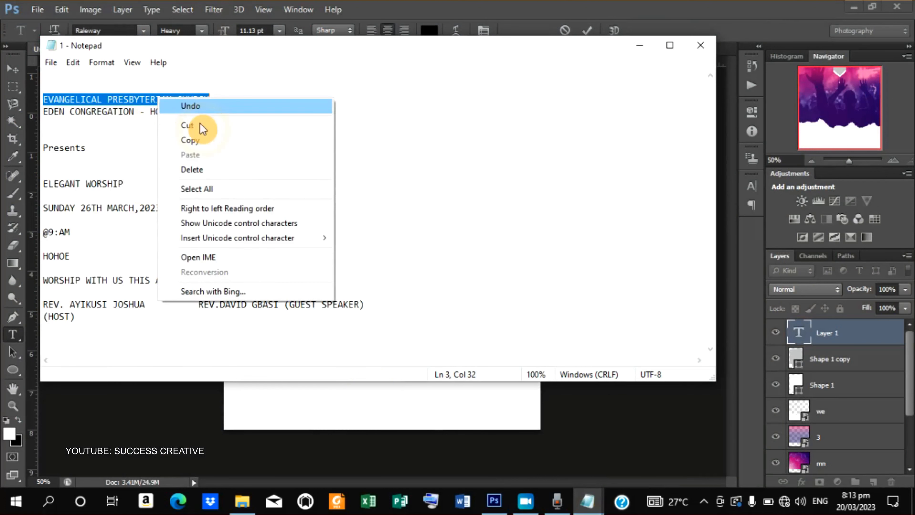
click(219, 140)
click(640, 44)
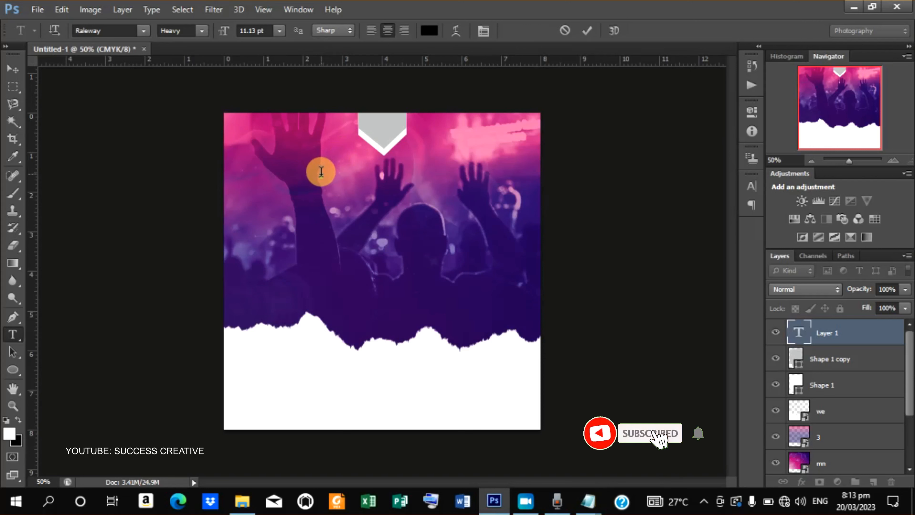
Step: Paste the copied church name into the new text layer and commit the text
right_click(320, 171)
click(381, 237)
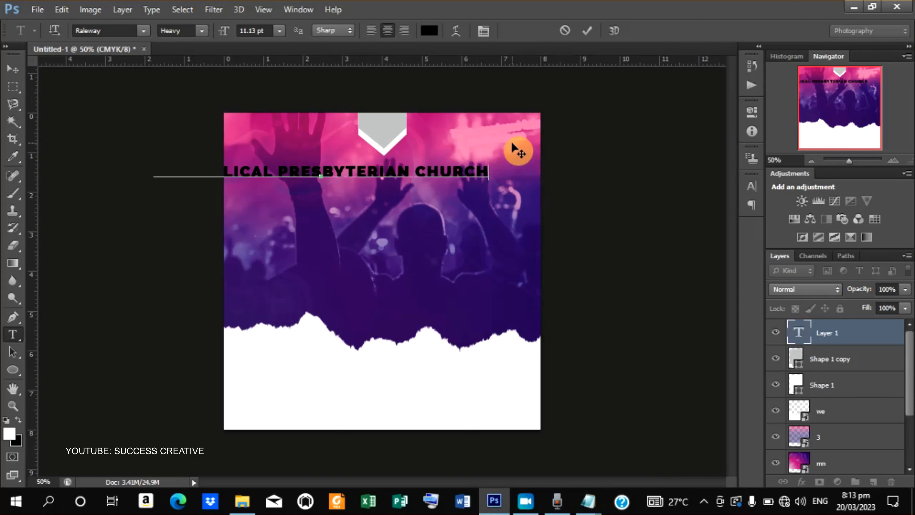
click(588, 32)
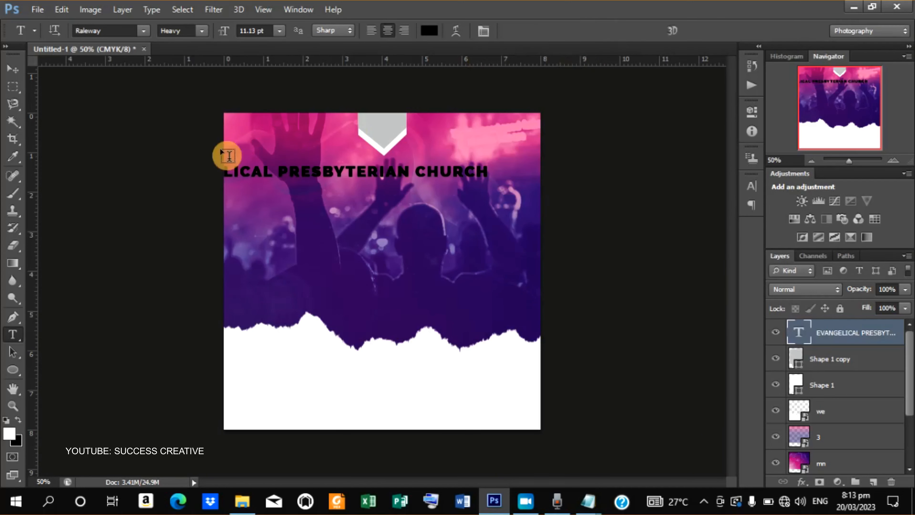
Step: Move the church name just under the pennant tip and scale it to about 52% width and 86% height
click(14, 74)
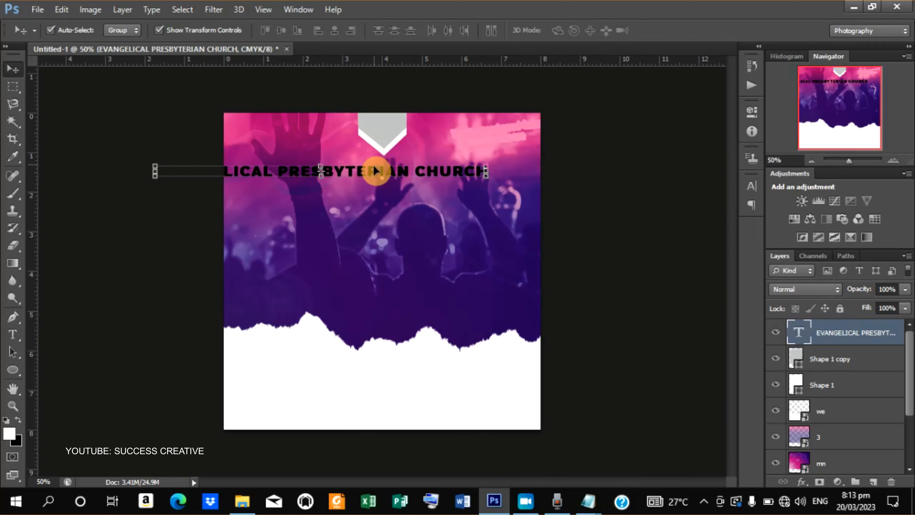
drag(370, 174, 423, 174)
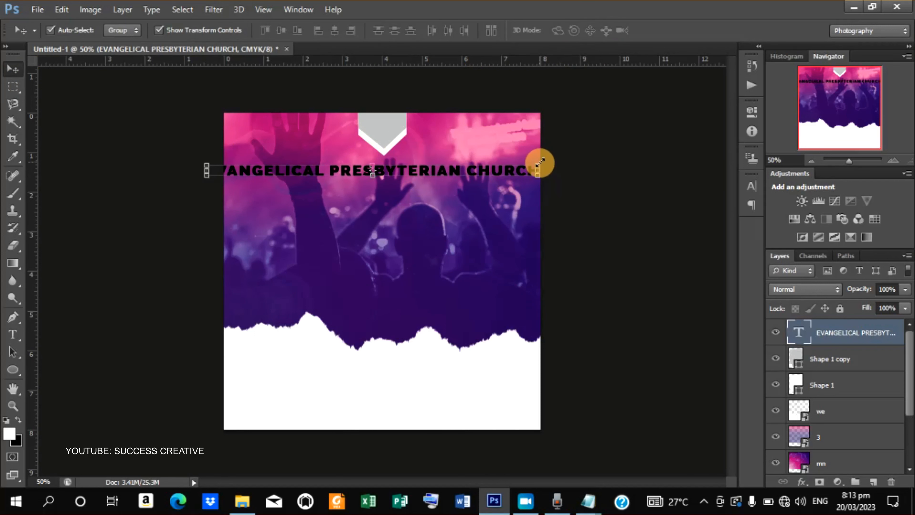
drag(538, 162, 444, 163)
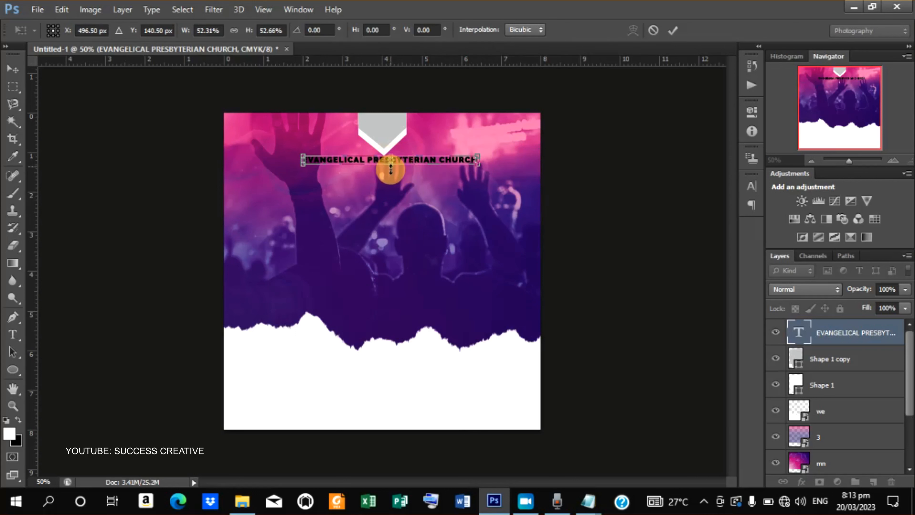
drag(390, 166, 392, 169)
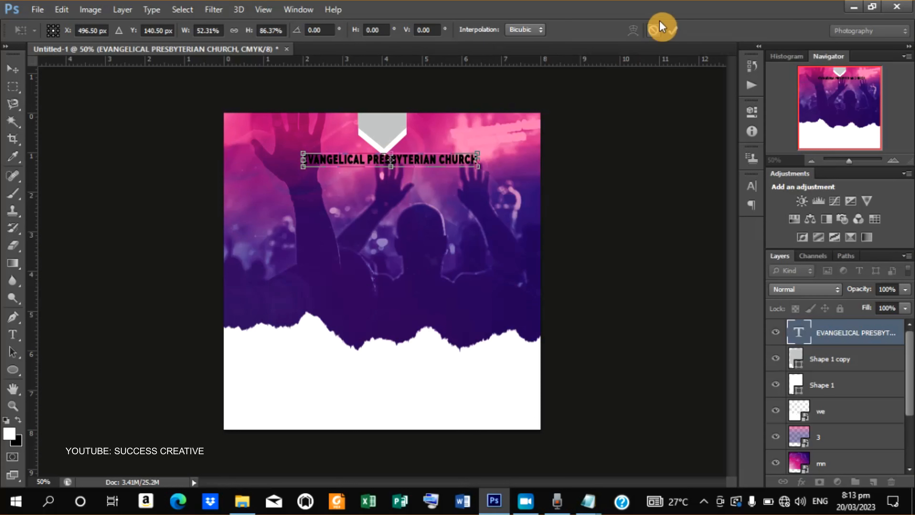
click(673, 30)
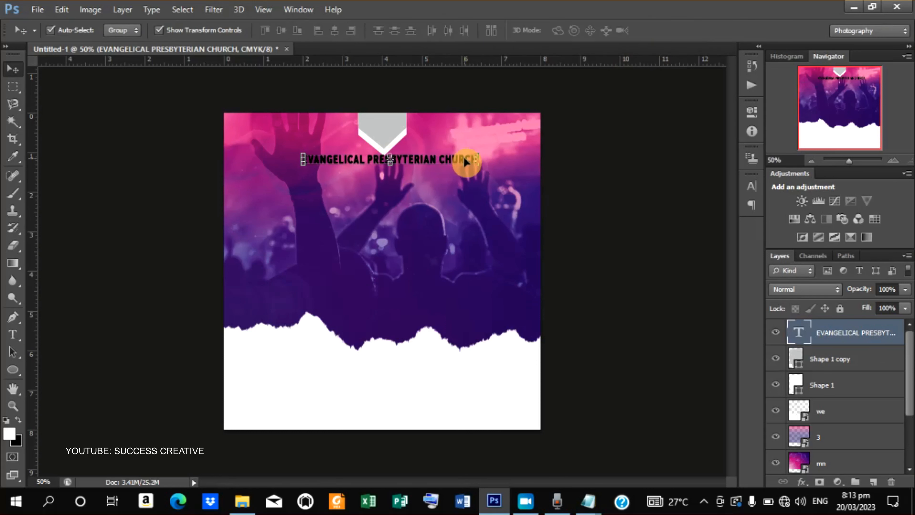
Step: Append ", GHANA" to the end of the church name and commit the text
key(t)
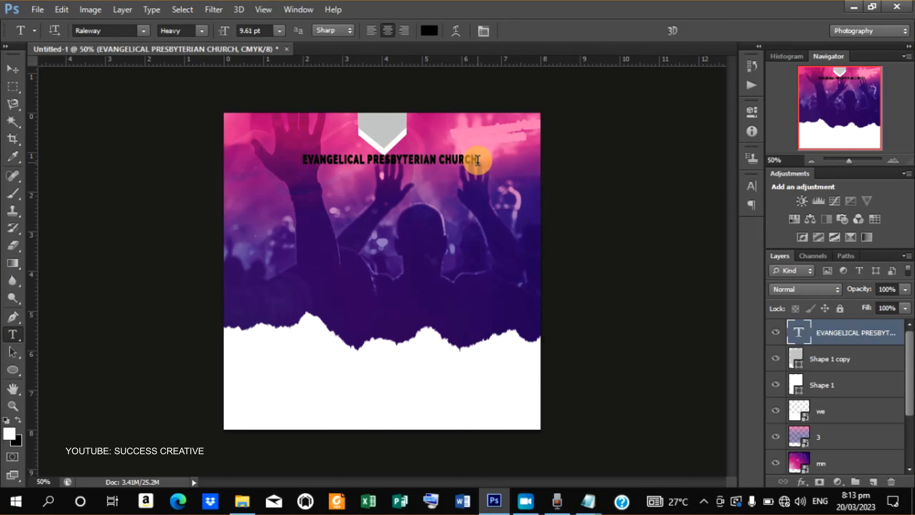
click(478, 159)
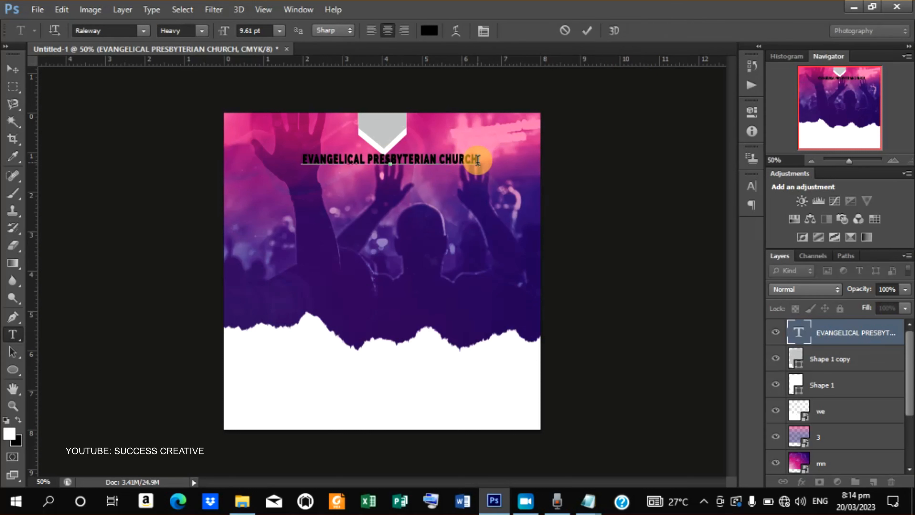
text(, GHANA)
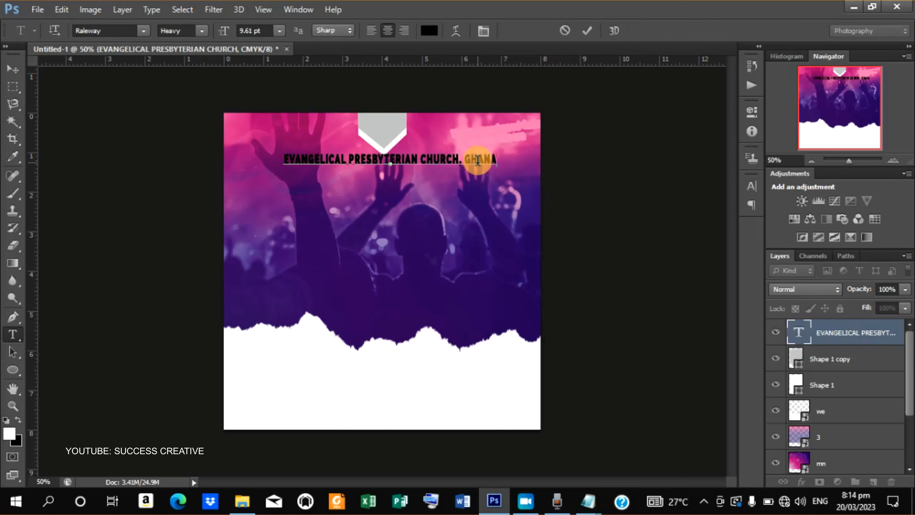
click(594, 25)
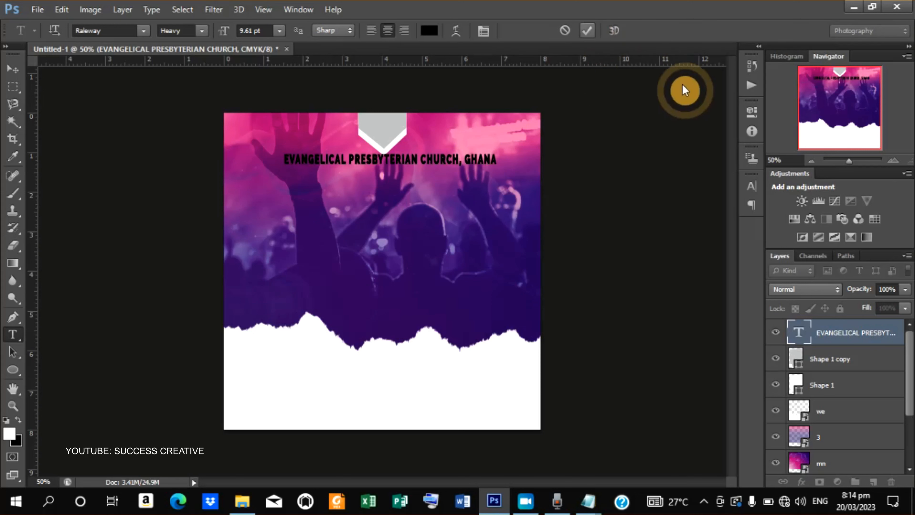
Step: Set the church name's tracking to 25 and reduce its font size to 8.61 pt
click(483, 31)
click(694, 229)
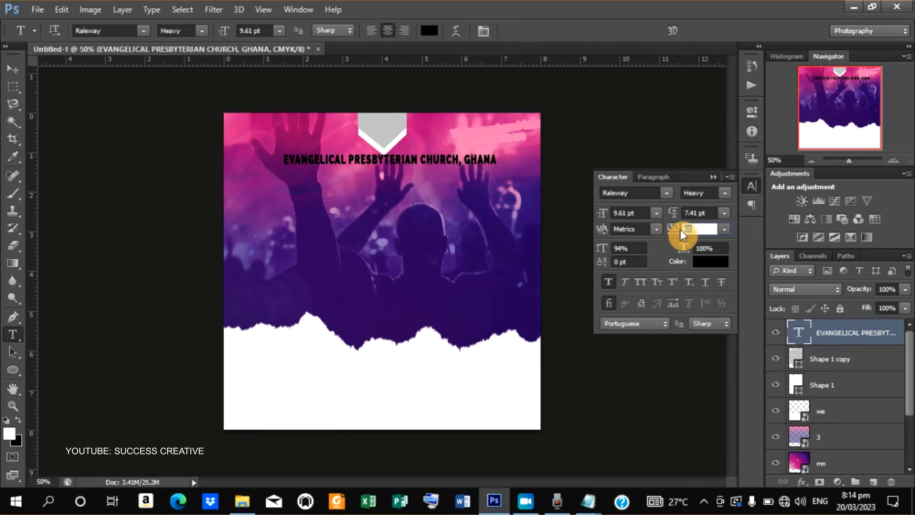
click(725, 230)
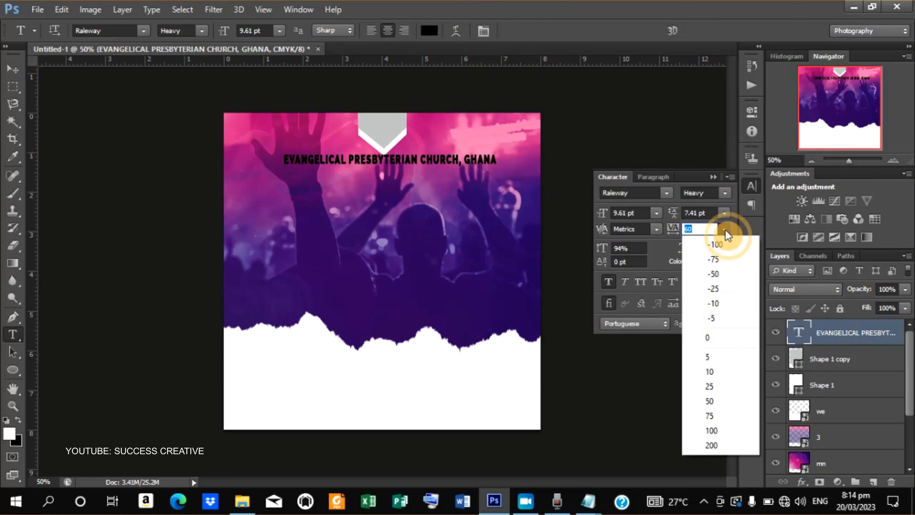
click(715, 386)
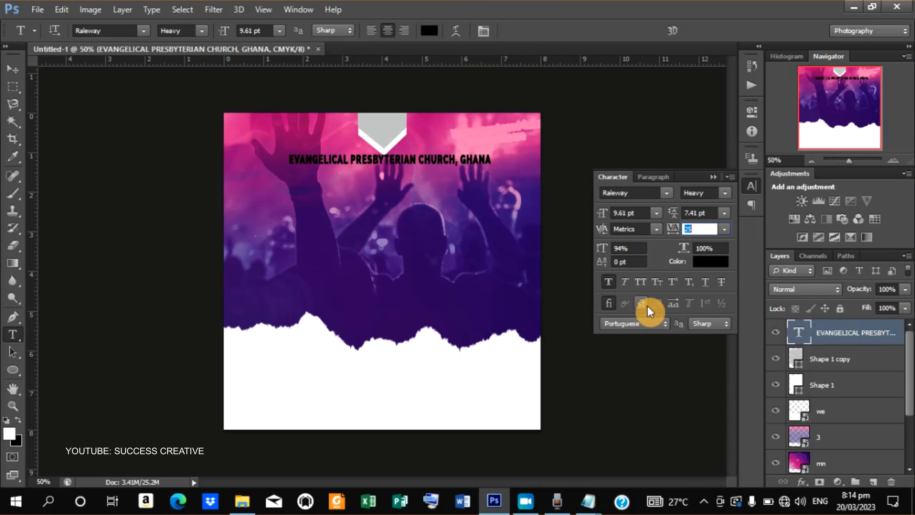
click(604, 215)
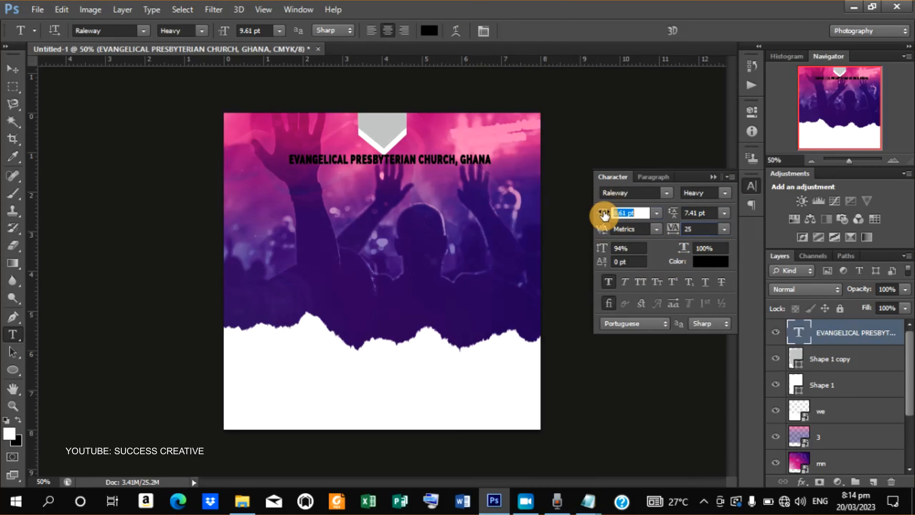
key(Down)
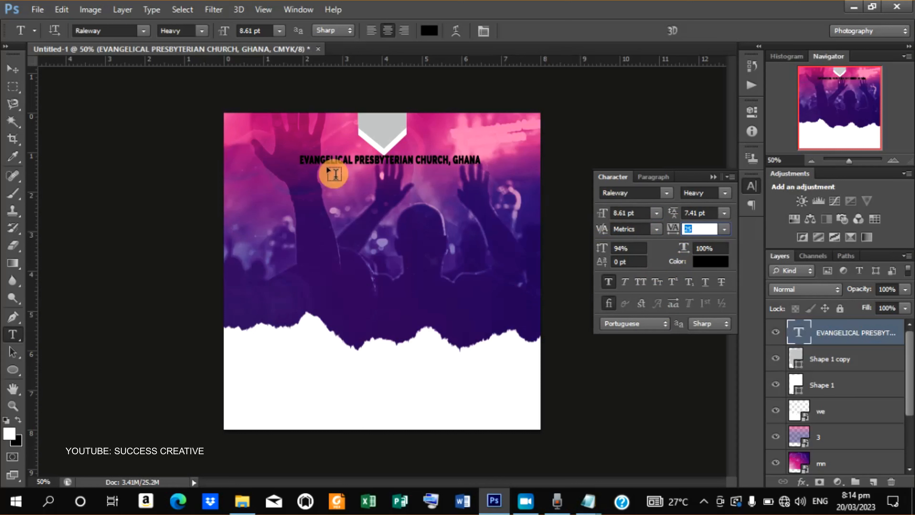
Step: Centre the church name horizontally on the whole canvas, clear the selection and nudge the text slightly down from the pennant
click(13, 71)
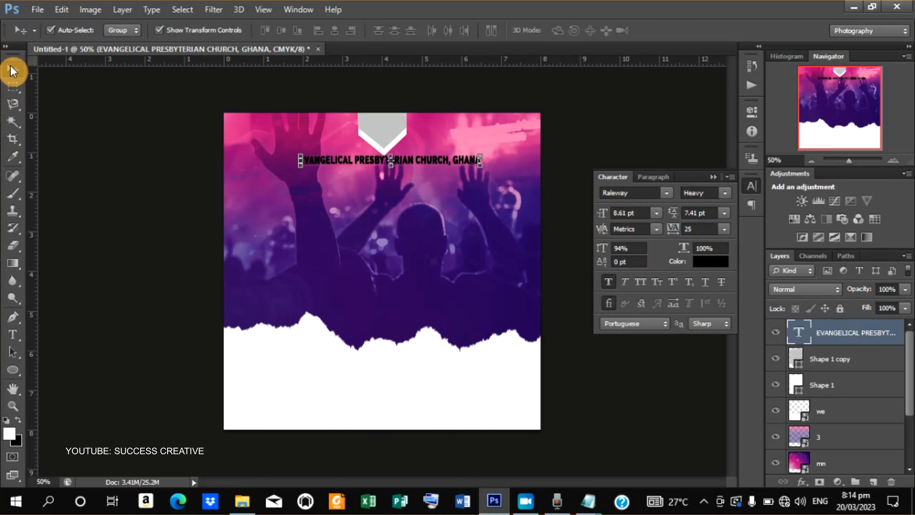
key(ctrl+a)
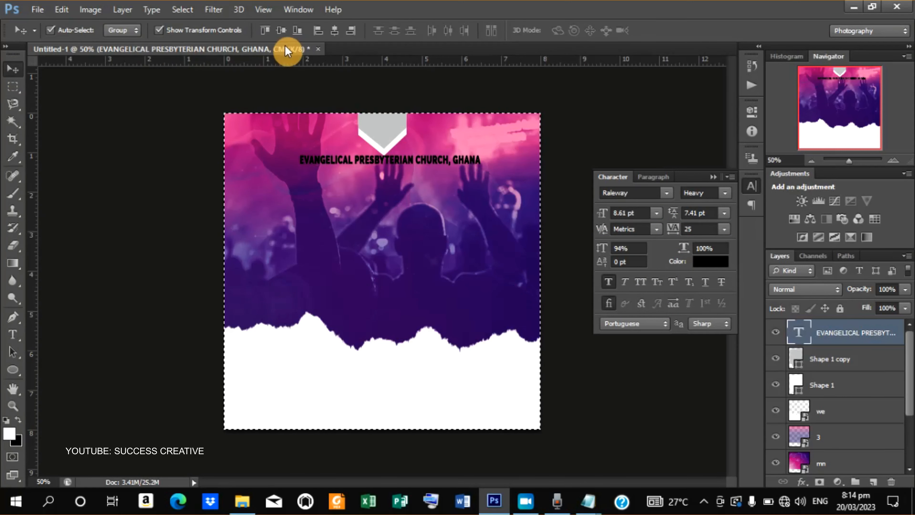
click(337, 29)
key(ctrl+d)
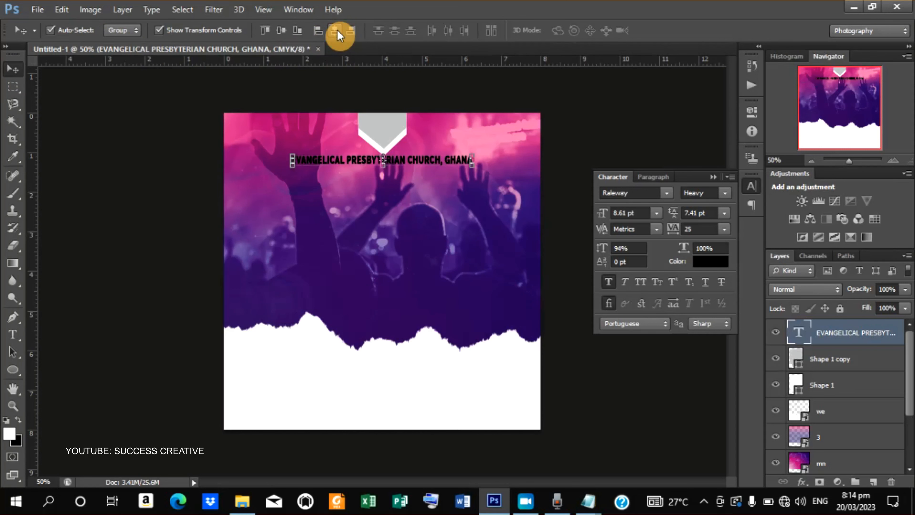
key(shift+Down)
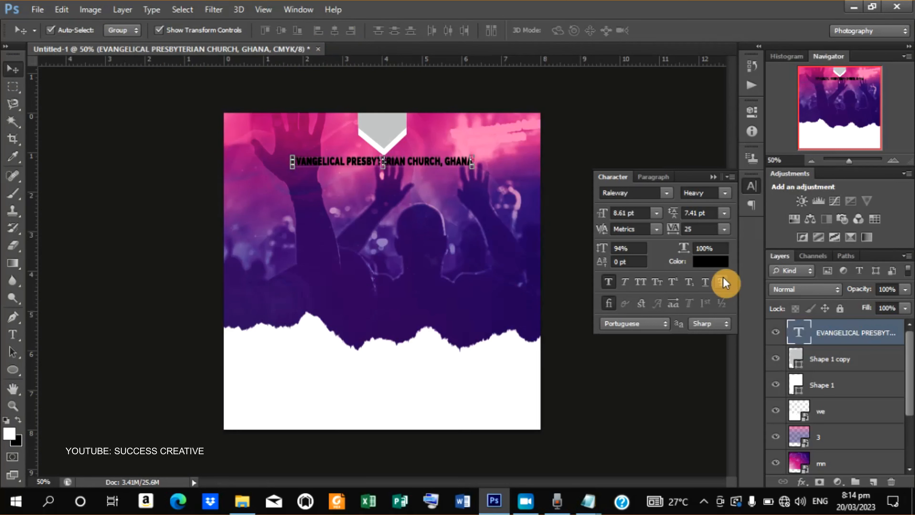
Step: Change the church name's text colour to white #ffffff
click(708, 262)
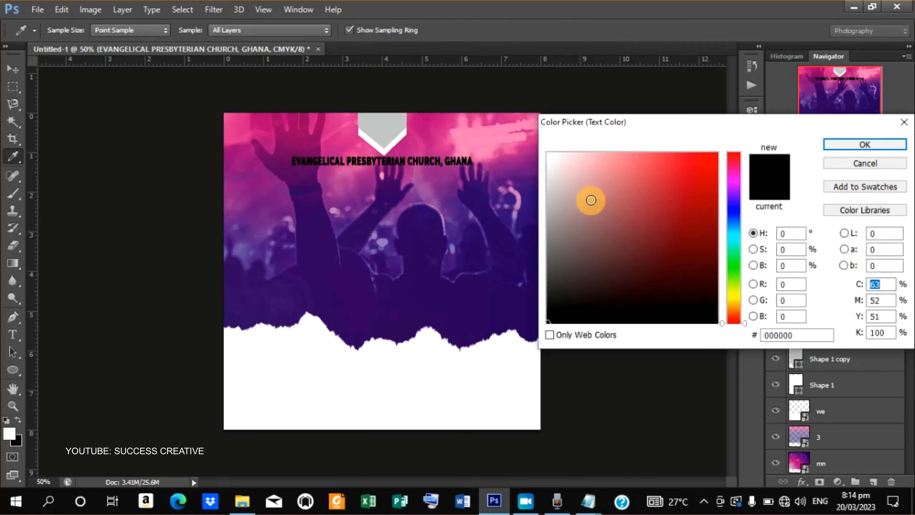
drag(591, 200, 527, 137)
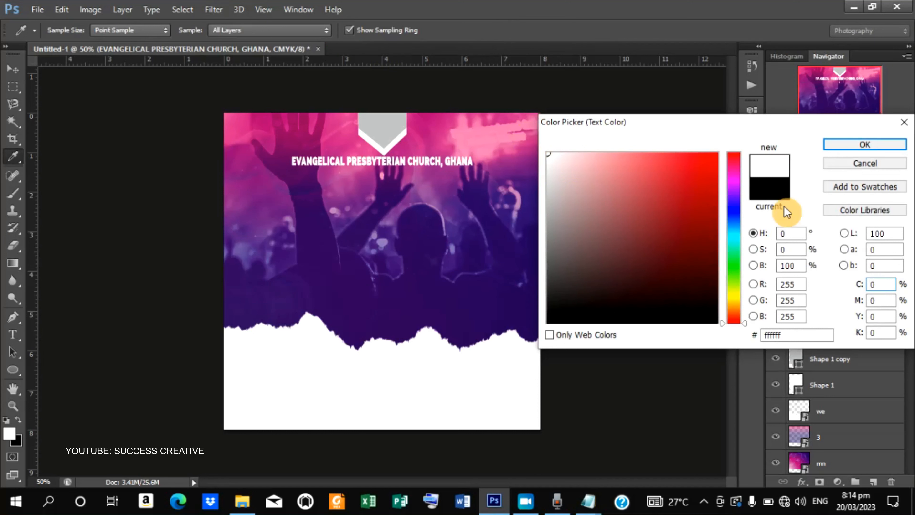
click(849, 144)
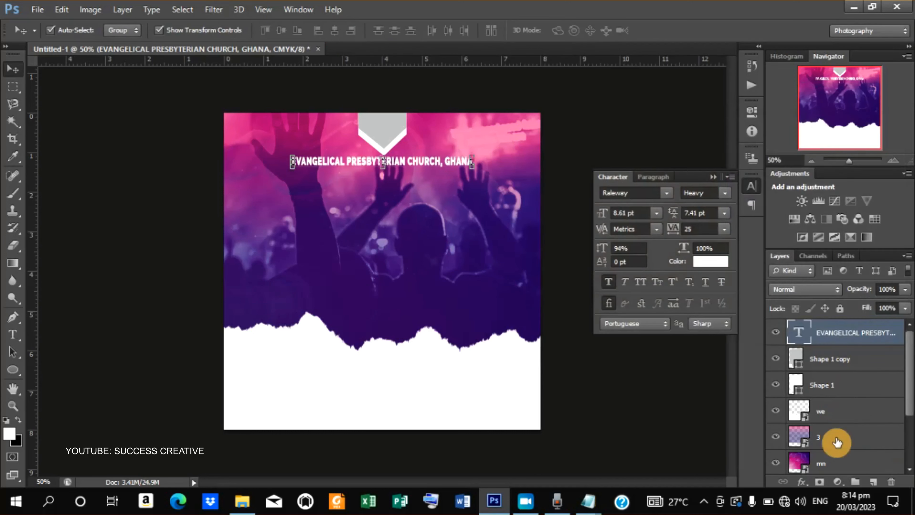
Step: Add a 2 px black outside stroke to the church name
click(805, 483)
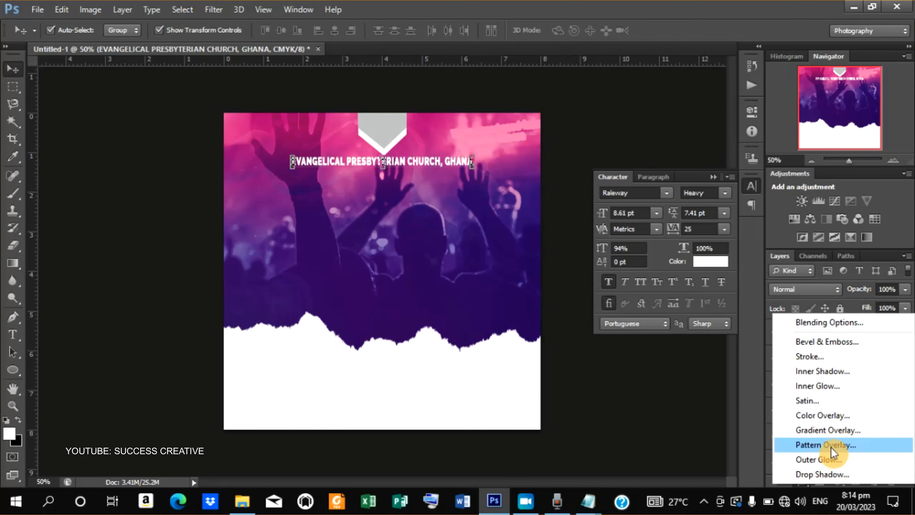
click(820, 356)
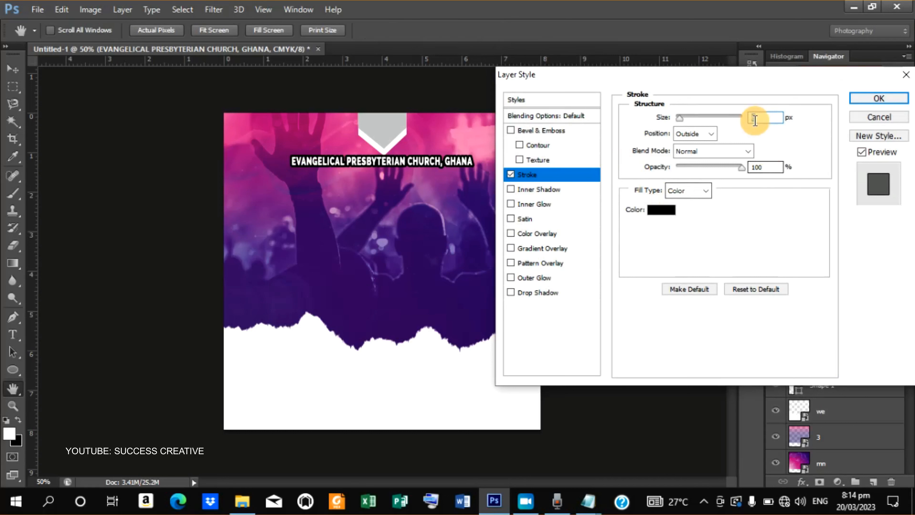
click(756, 118)
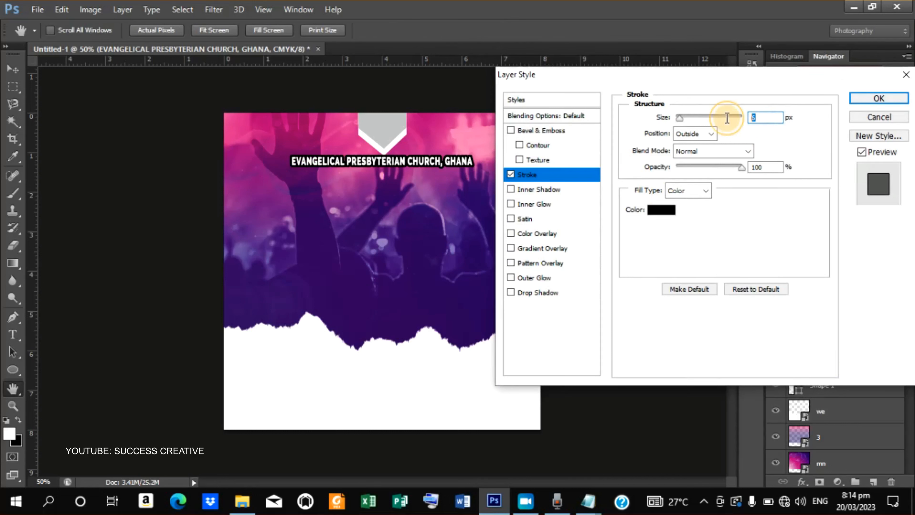
text(2)
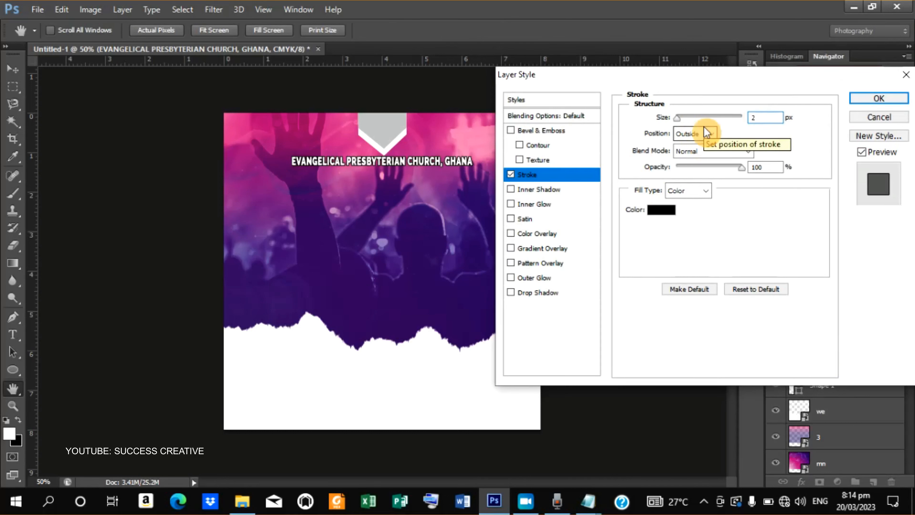
click(879, 98)
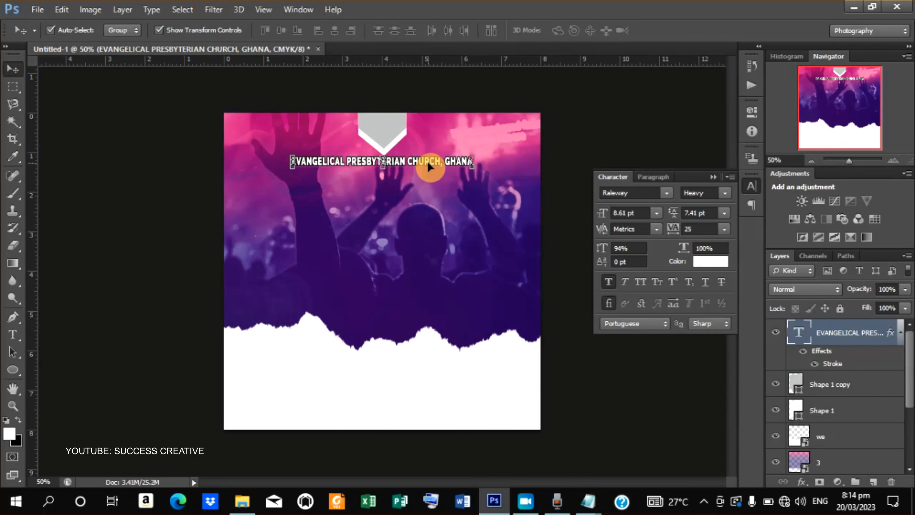
Step: Duplicate the church name, place the copy directly below the original and select all of the copy's text
key(ctrl+j)
drag(428, 164, 427, 176)
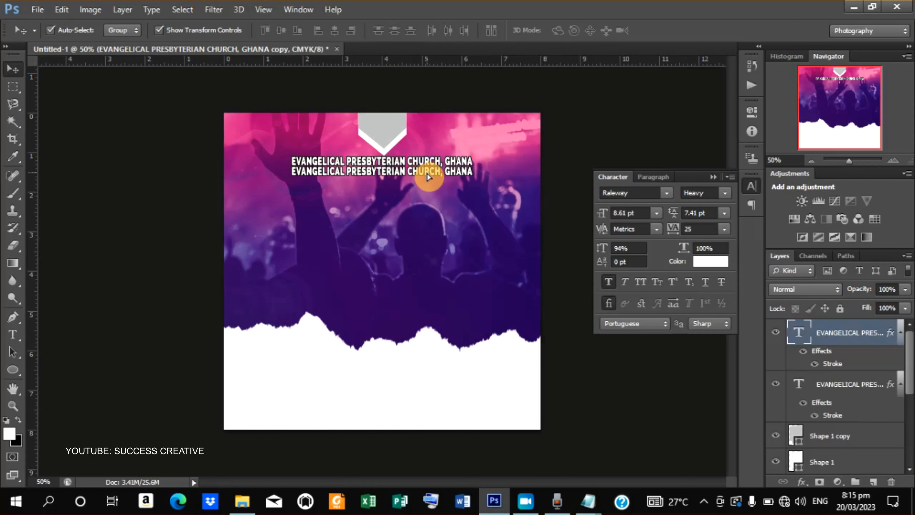
key(t)
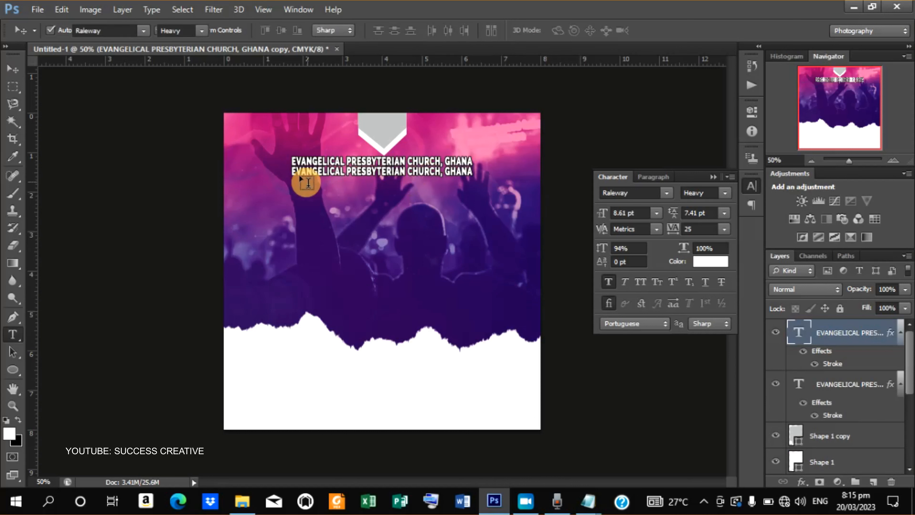
drag(292, 171, 496, 186)
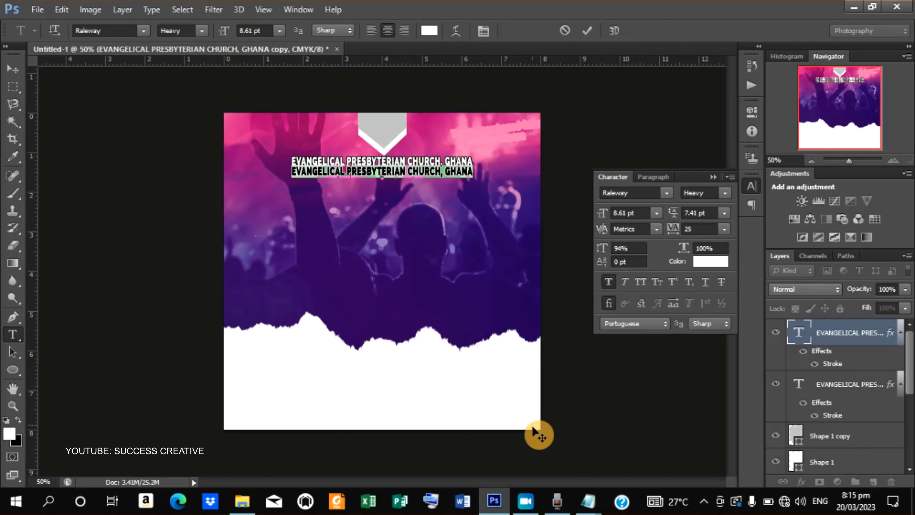
Step: Replace the duplicate's text with "EDEN CONGREGATION - HOHOE" copied from the Notepad file and commit it
mouse_move(592, 510)
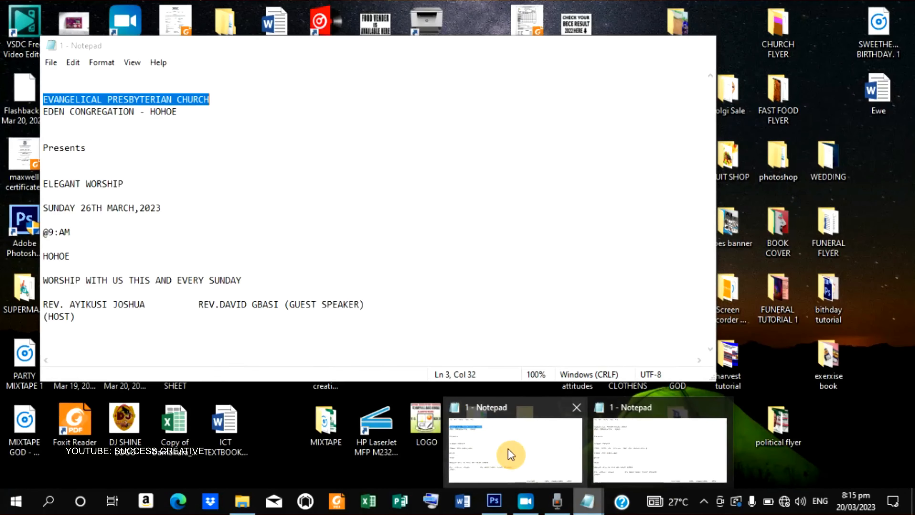
click(510, 454)
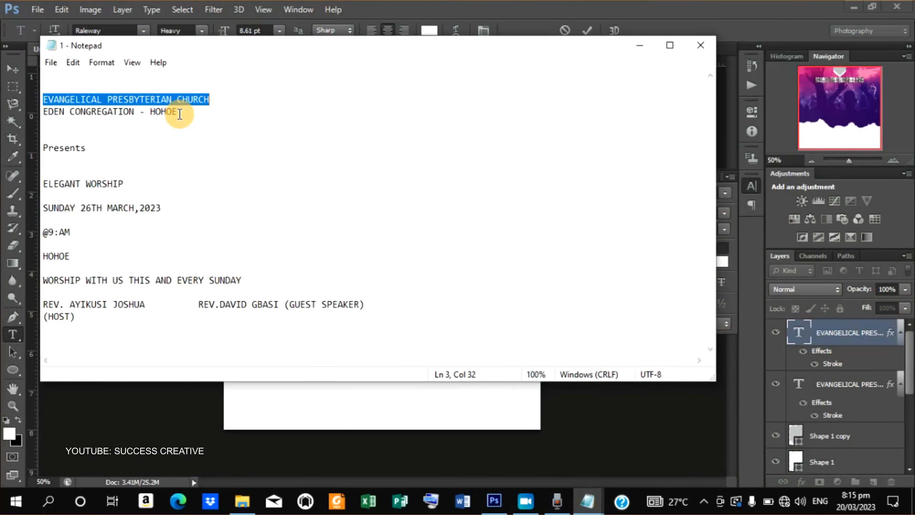
drag(180, 114, 32, 110)
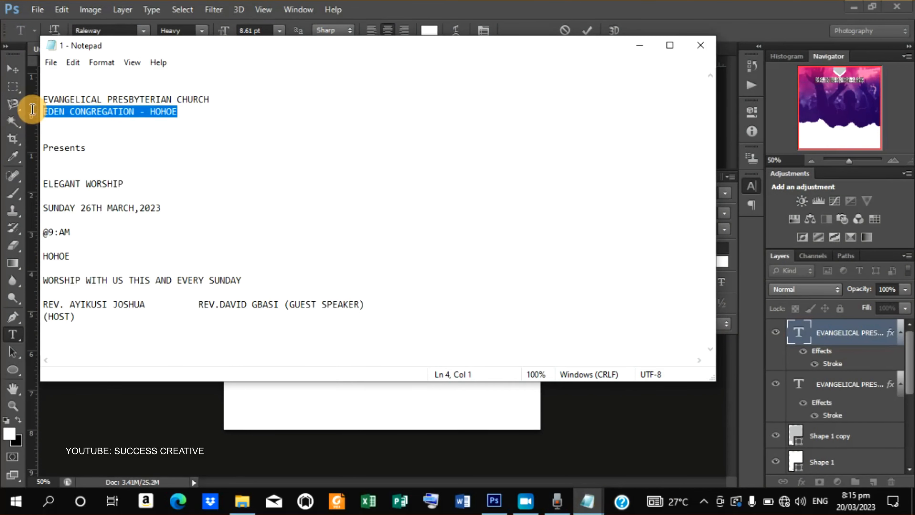
right_click(131, 113)
click(189, 162)
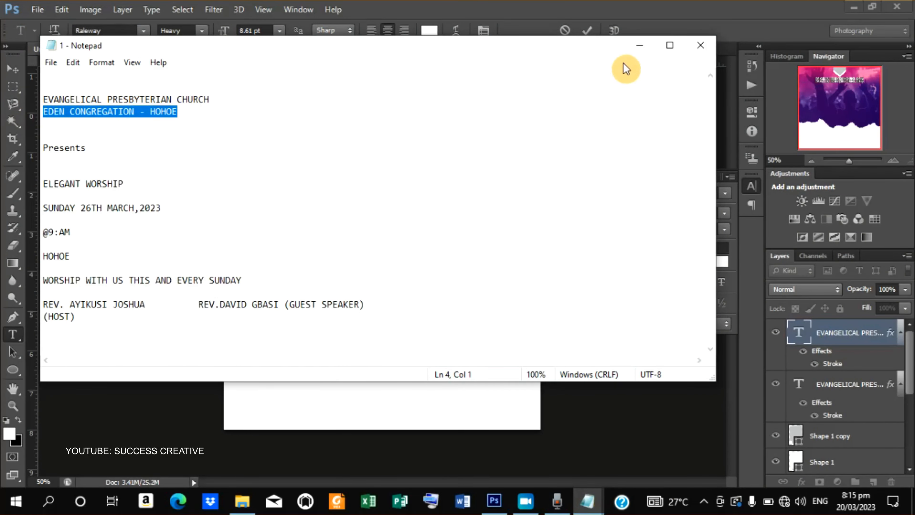
click(640, 45)
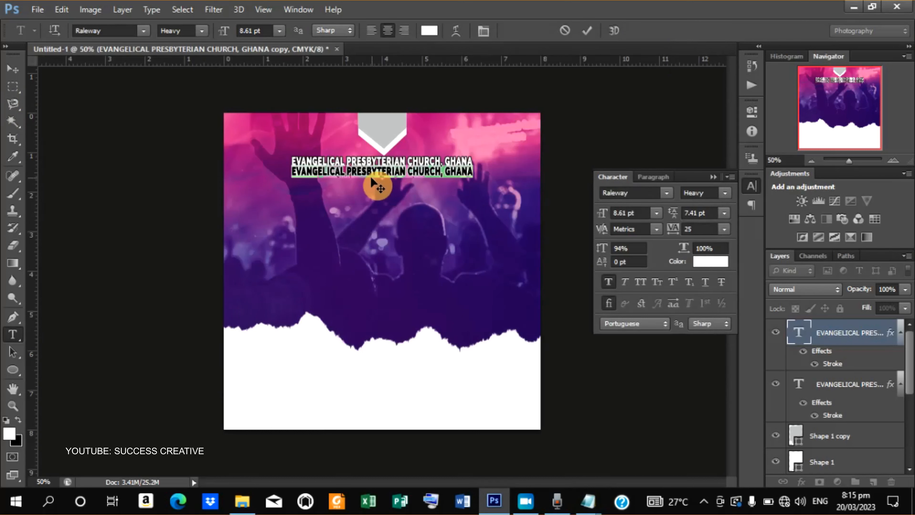
right_click(368, 176)
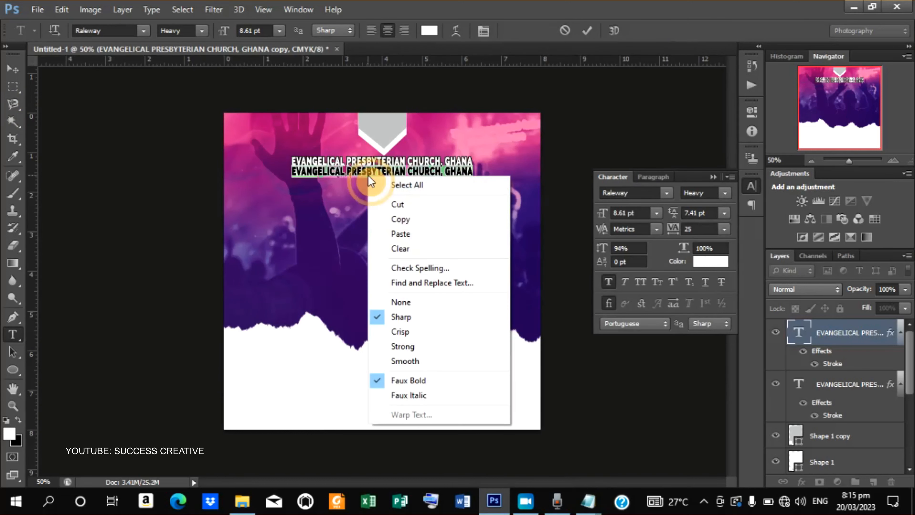
click(412, 231)
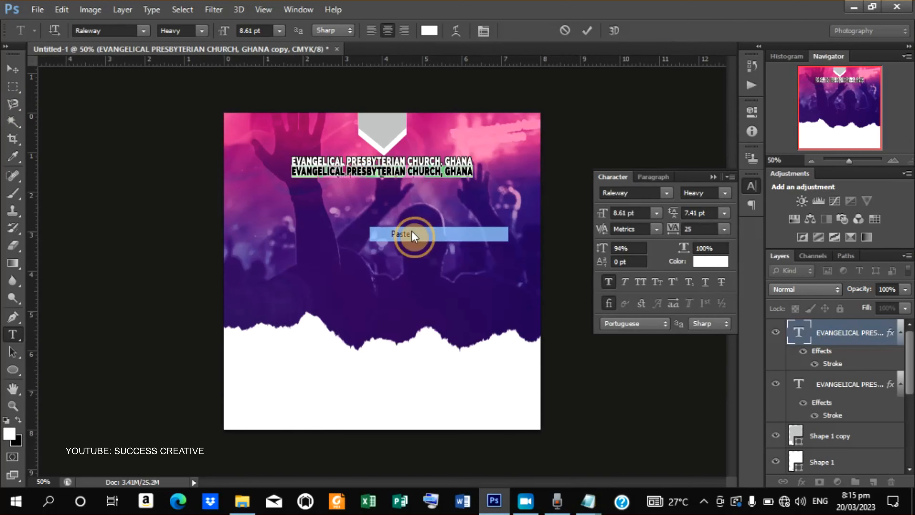
click(590, 30)
Step: Centre the congregation line horizontally on the whole canvas, clear the selection and nudge the line slightly down from the church name
click(19, 72)
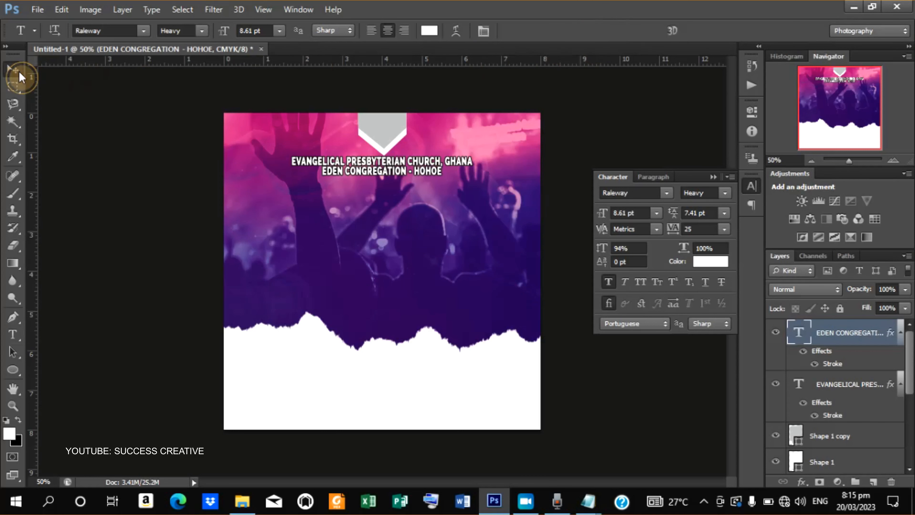
click(20, 72)
key(ctrl+a)
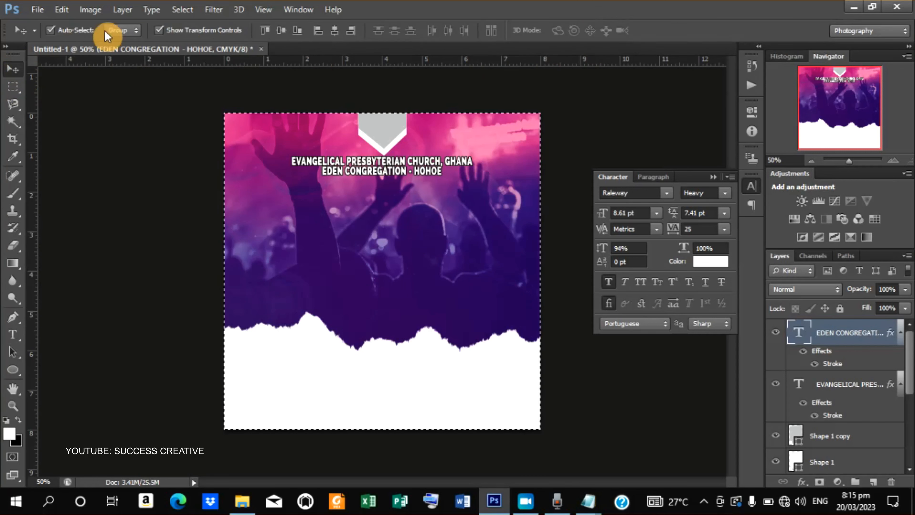
click(335, 29)
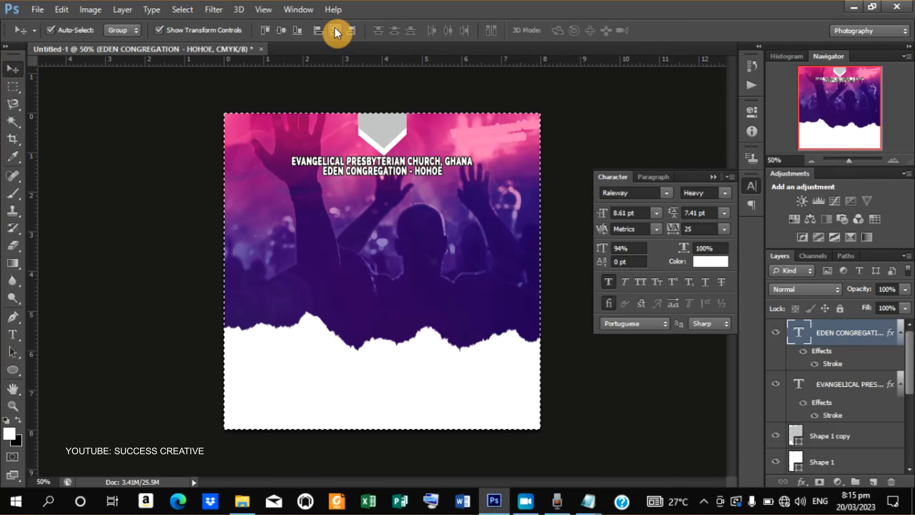
key(ctrl+d)
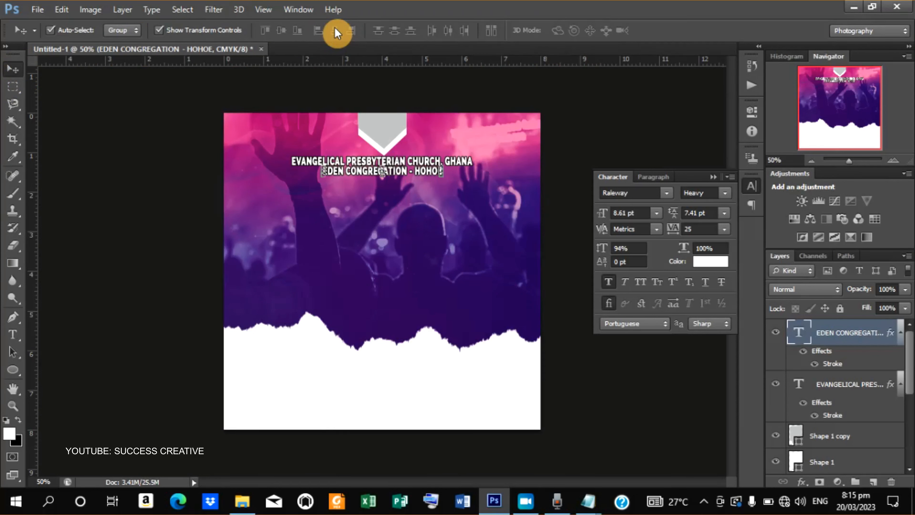
key(Down)
key(Down)
key(Down)
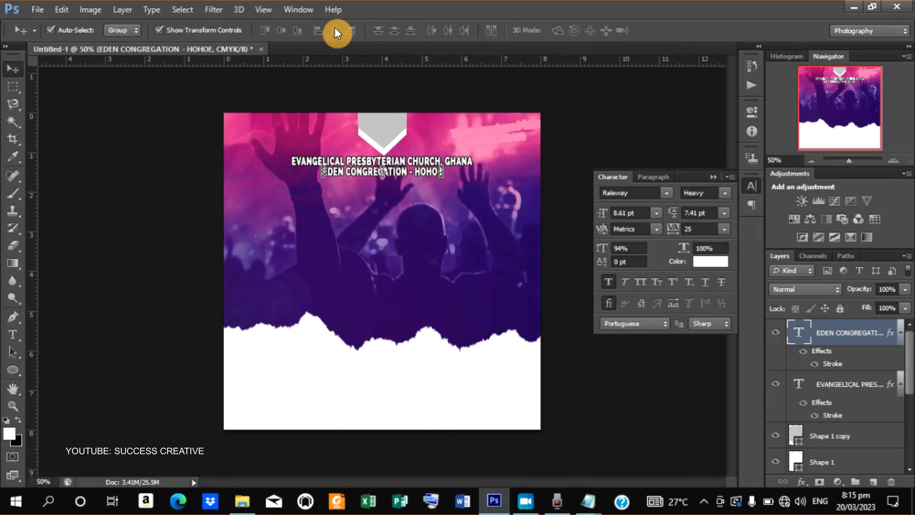
key(Up)
Step: Add the text "Presents" over the crowd photo as a new text layer and set its font style to Medium
click(11, 341)
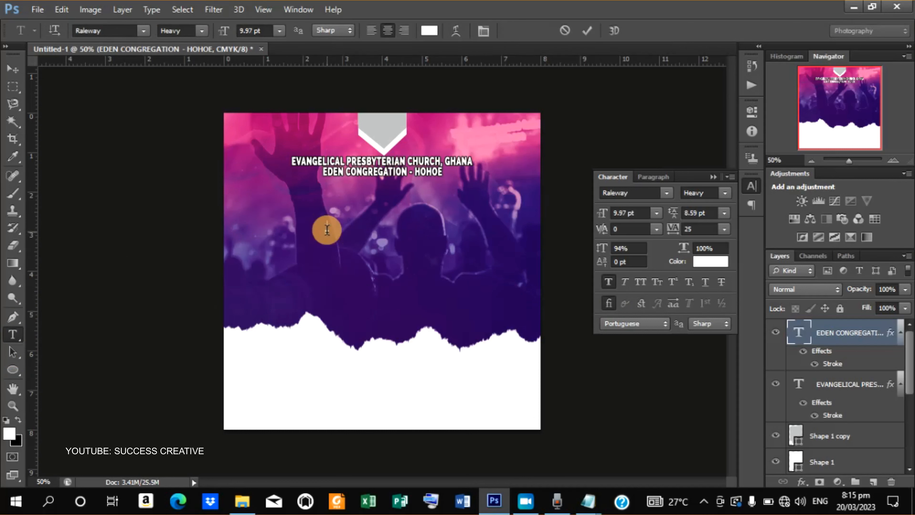
click(327, 230)
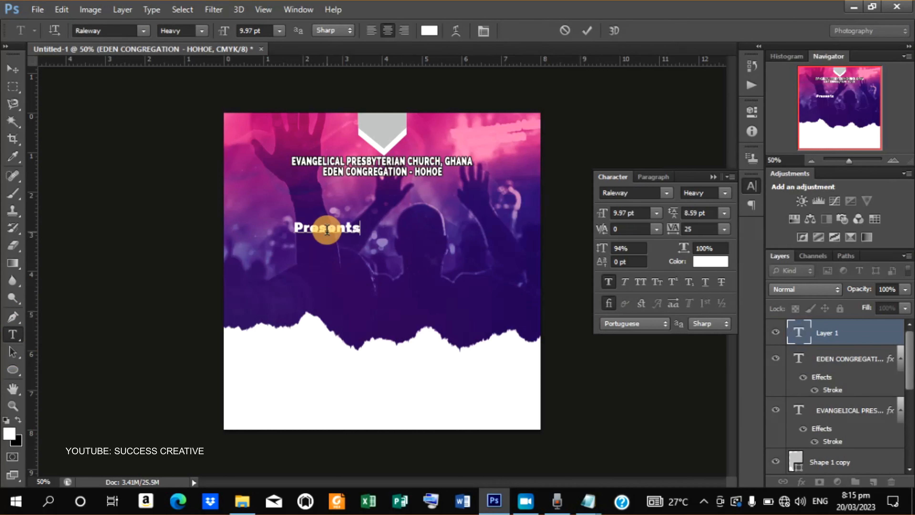
click(587, 30)
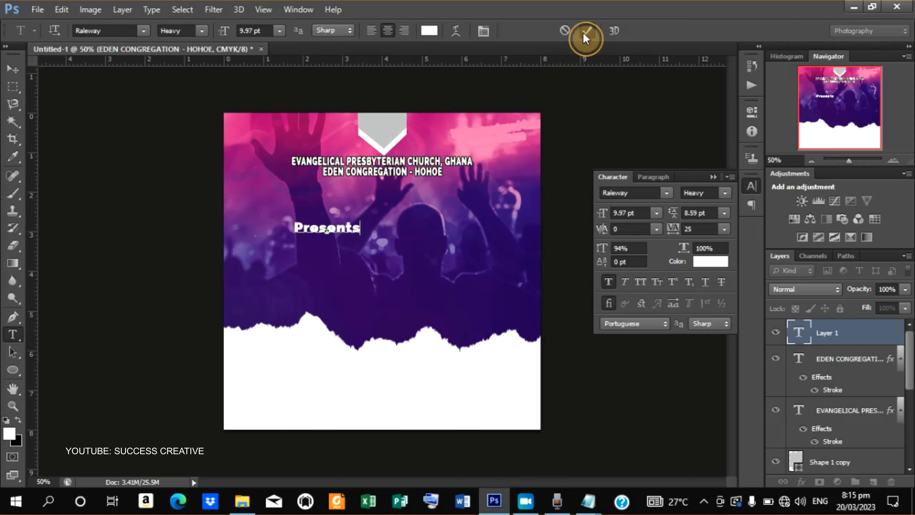
click(725, 193)
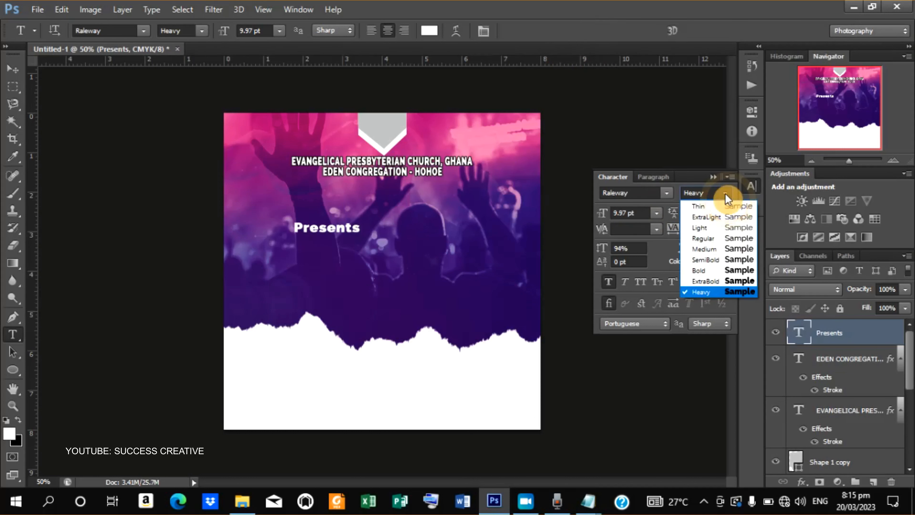
click(711, 249)
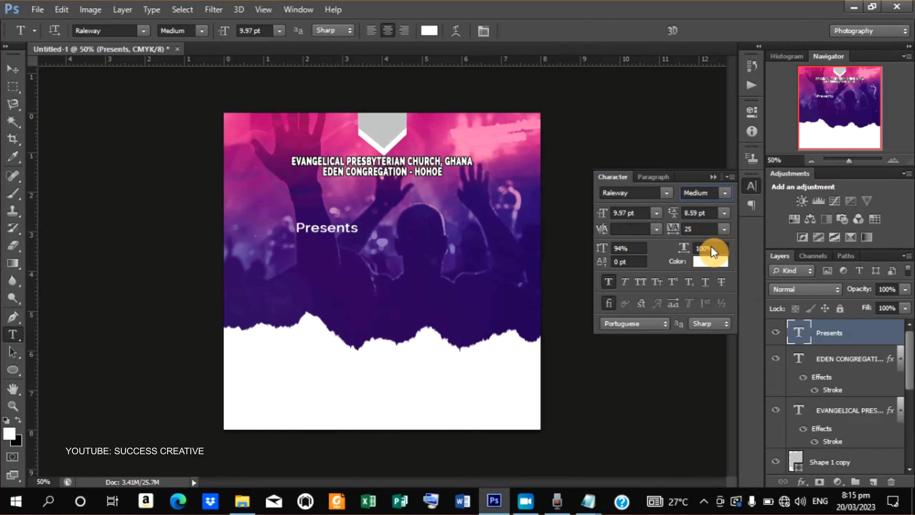
Step: Move "Presents" to just beneath the congregation line near the flyer's centre and nudge it slightly down
click(13, 68)
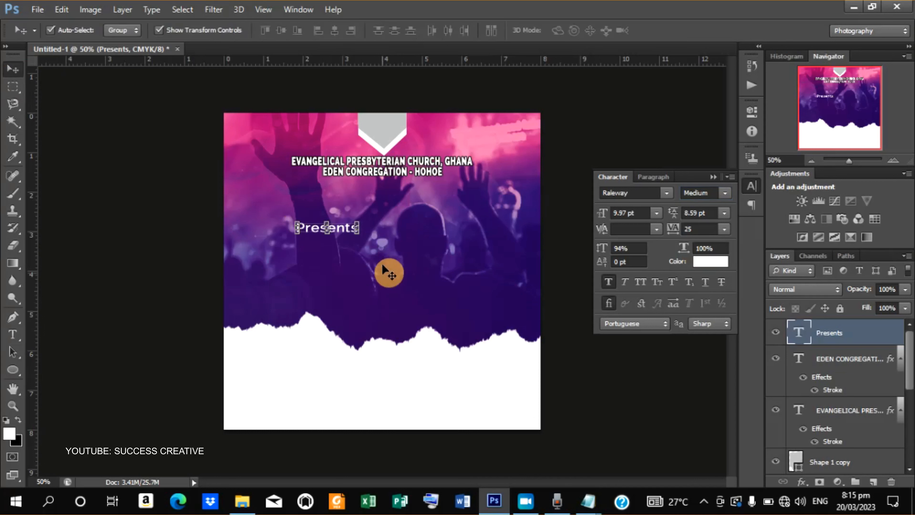
drag(347, 229, 409, 188)
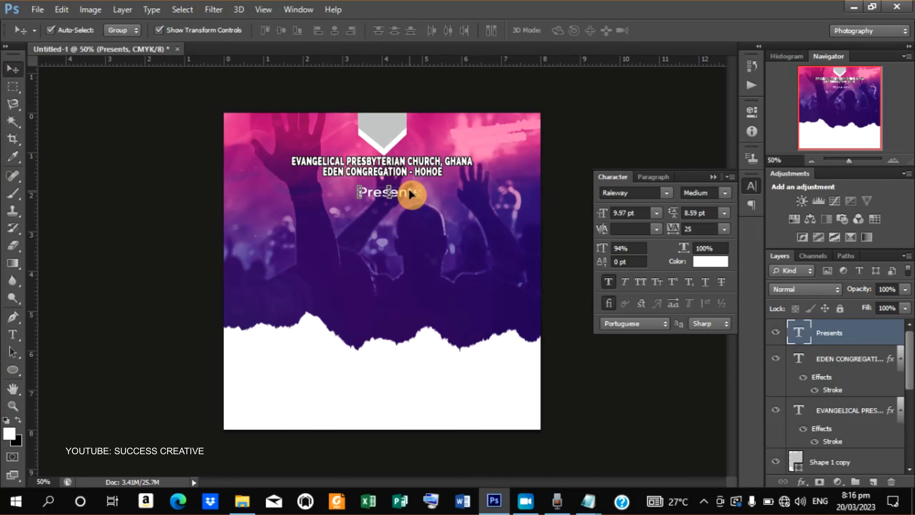
key(Down)
key(Down)
key(Down)
key(Down)
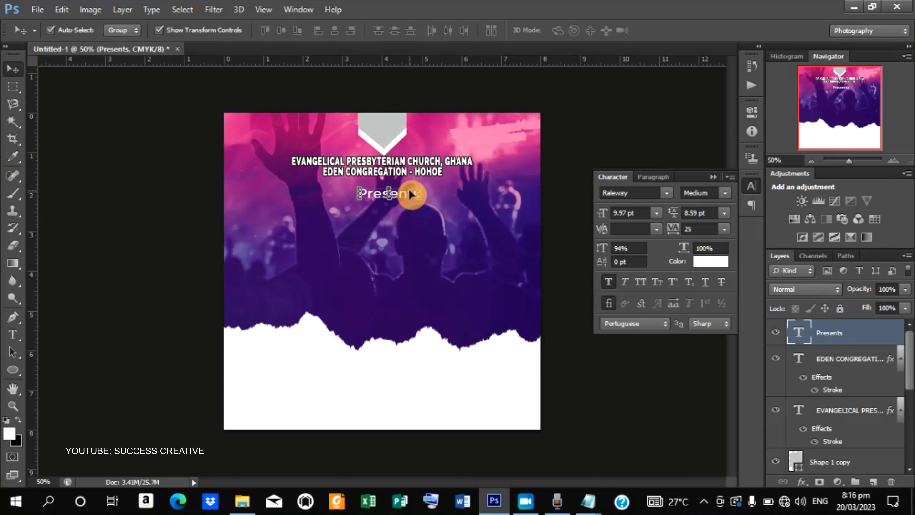
Step: Add the word "ELEGANT" from the Notepad file as a new text layer below "Presents" and set its font style to Heavy
click(12, 339)
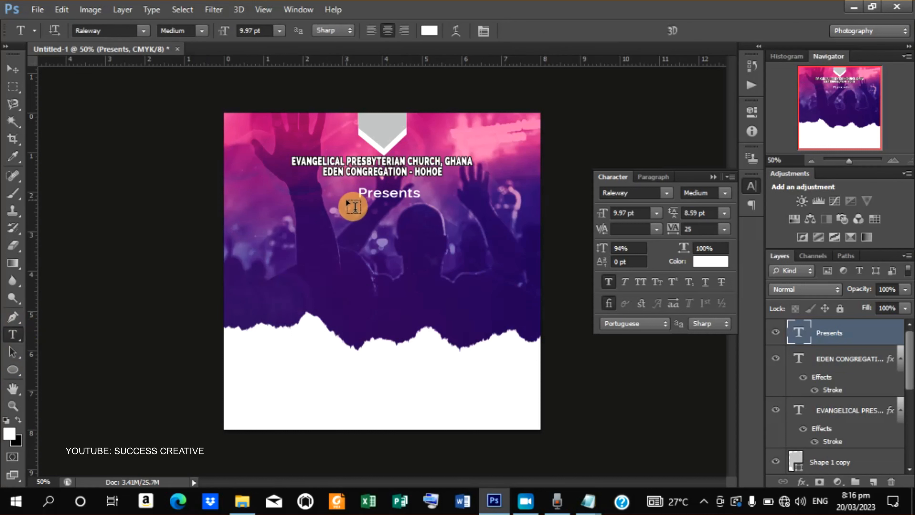
click(329, 235)
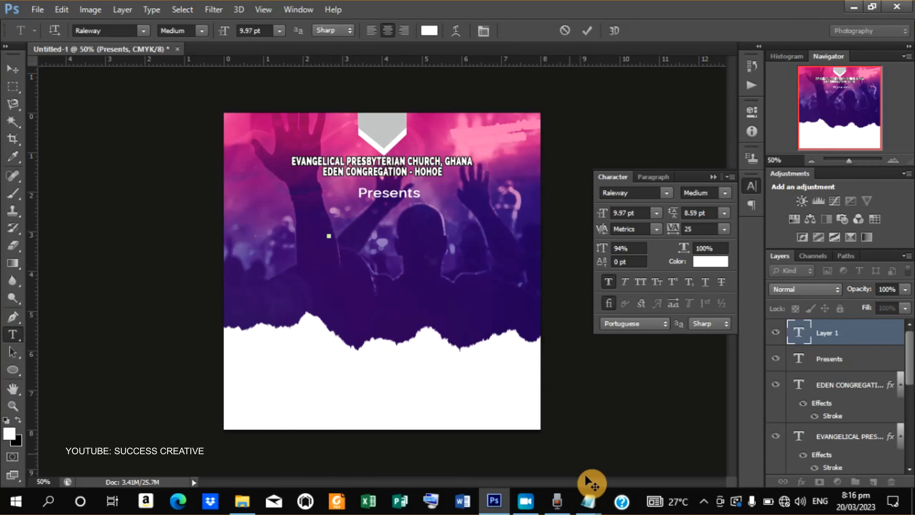
mouse_move(586, 492)
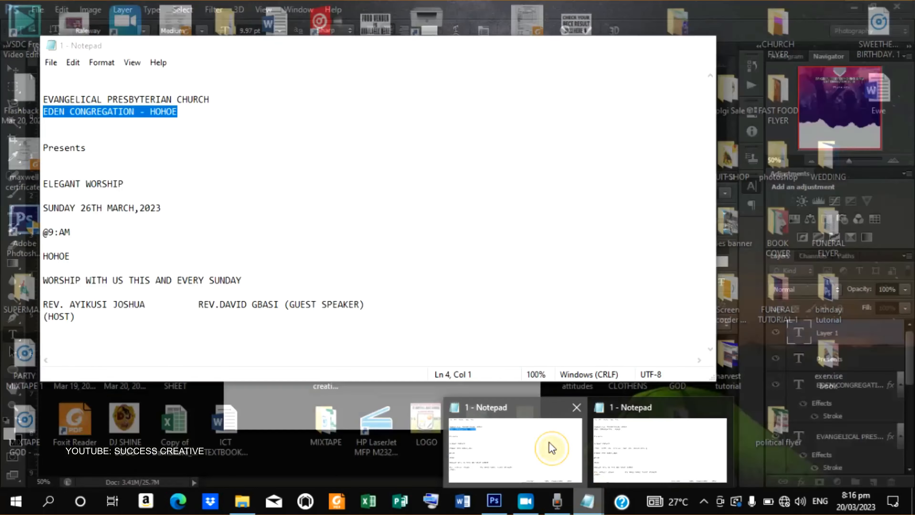
click(549, 448)
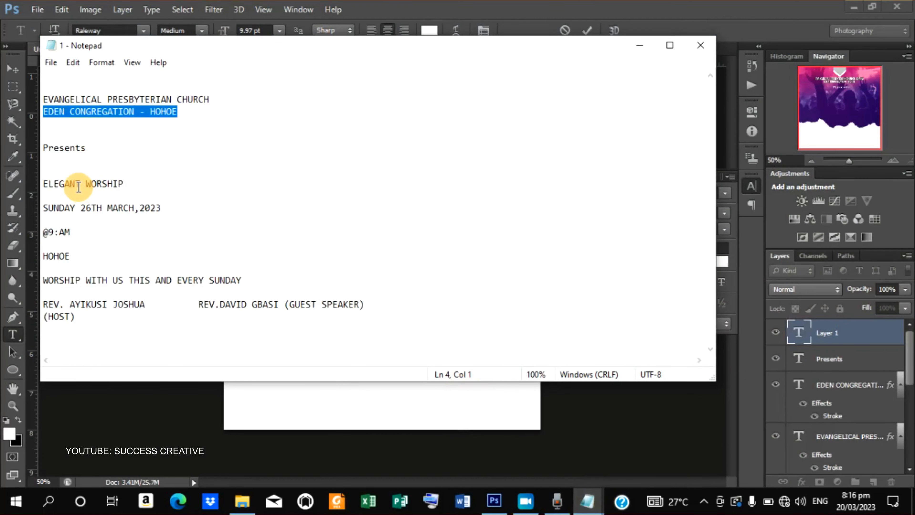
drag(82, 184, 43, 184)
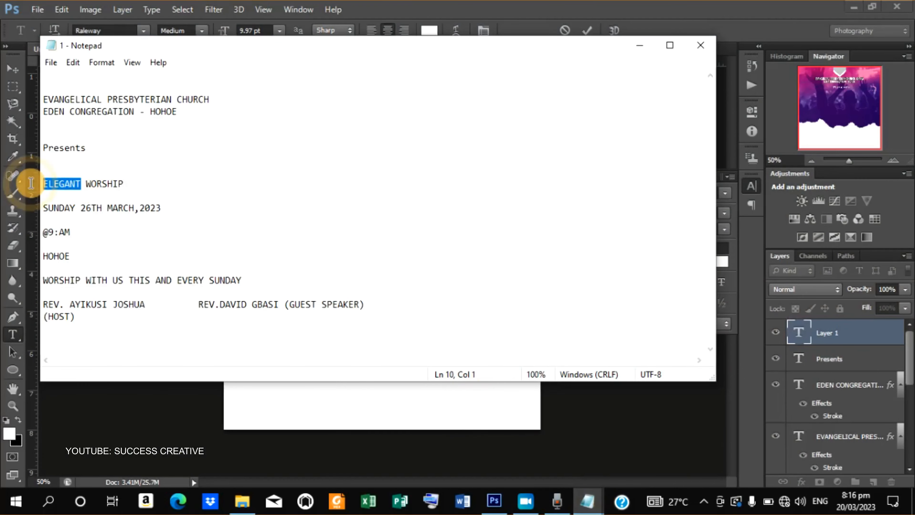
right_click(76, 184)
click(121, 228)
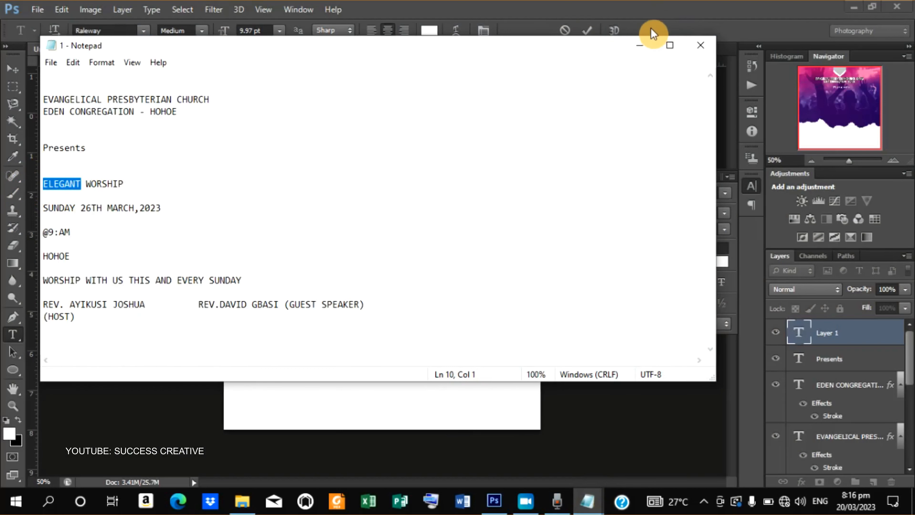
click(639, 45)
click(347, 233)
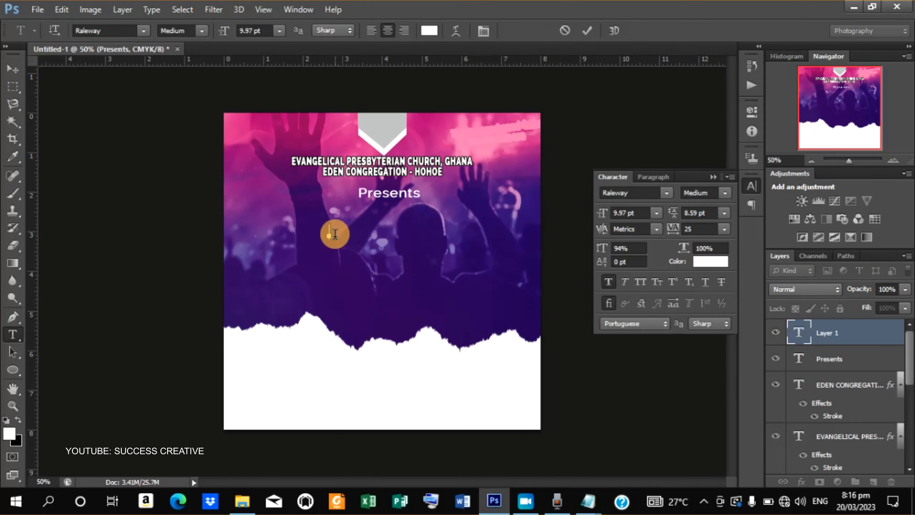
right_click(335, 234)
click(368, 295)
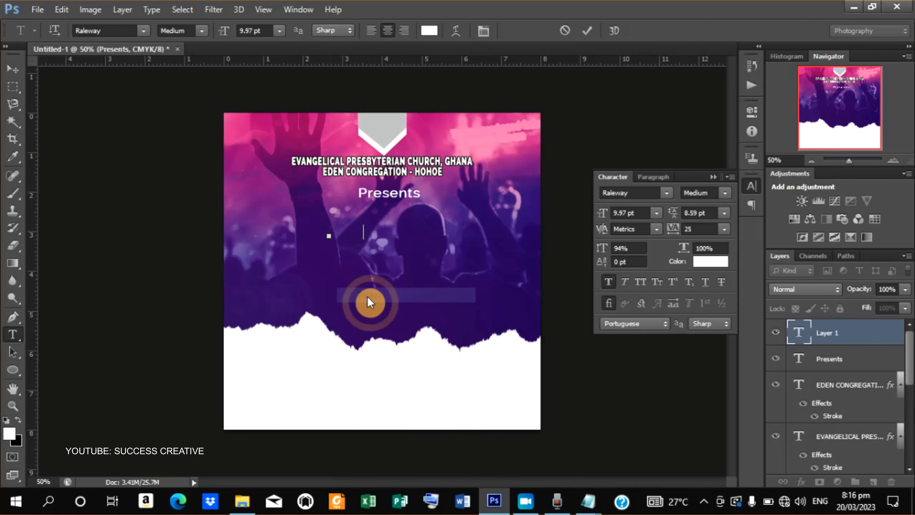
click(585, 32)
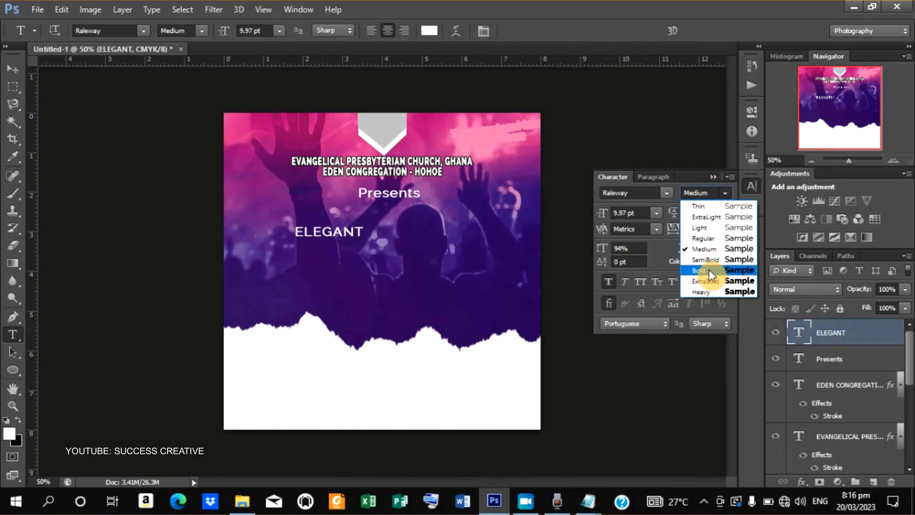
click(706, 292)
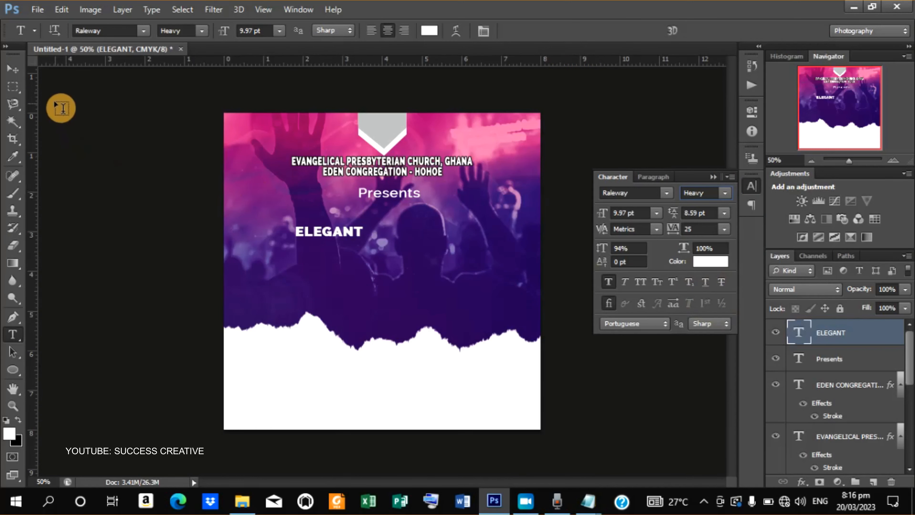
Step: Enlarge "ELEGANT" to about 415% width and 499% height and centre it on the flyer just below "Presents"
click(17, 76)
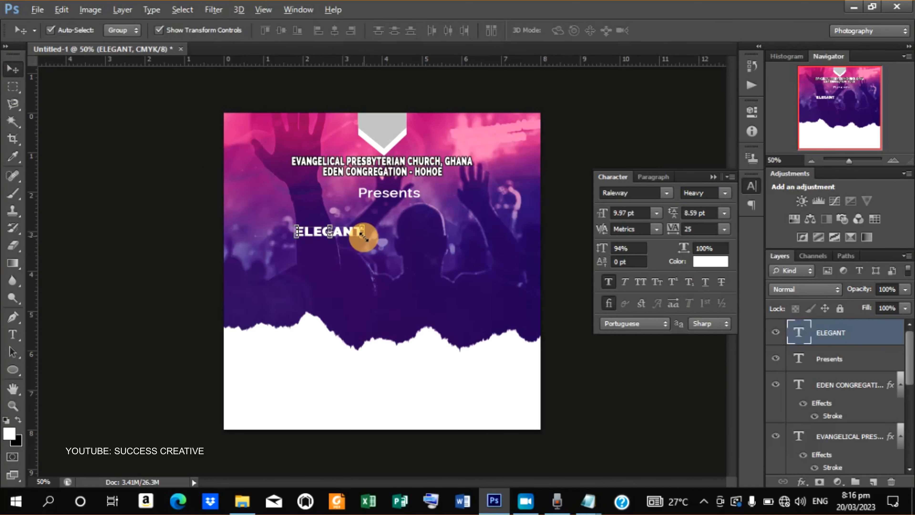
drag(362, 237, 464, 289)
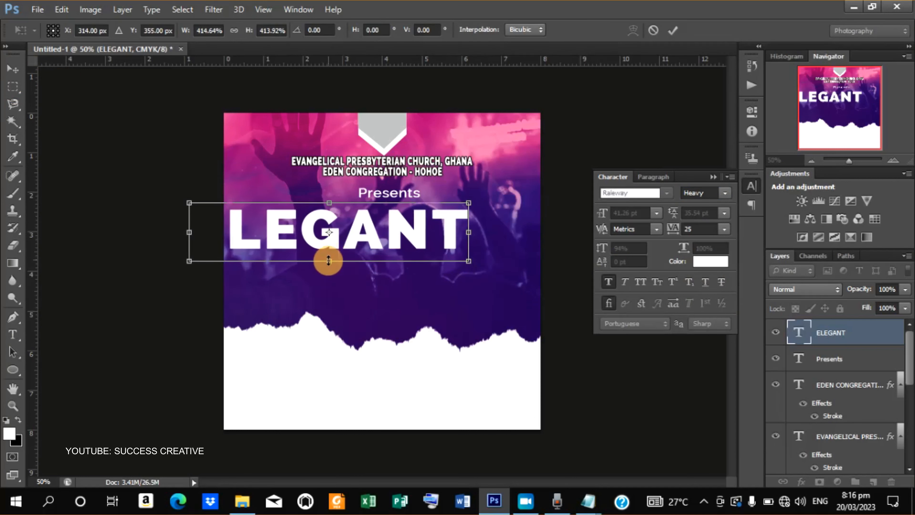
drag(328, 261, 328, 269)
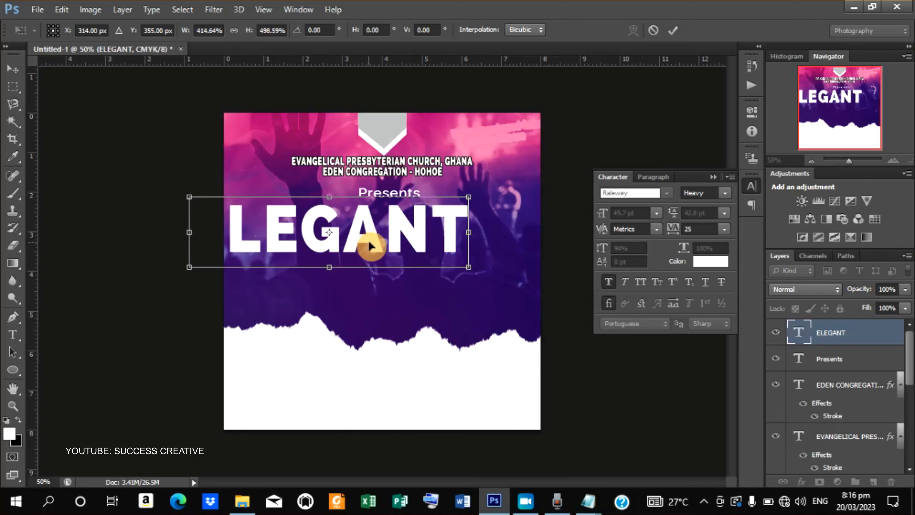
drag(367, 245, 423, 249)
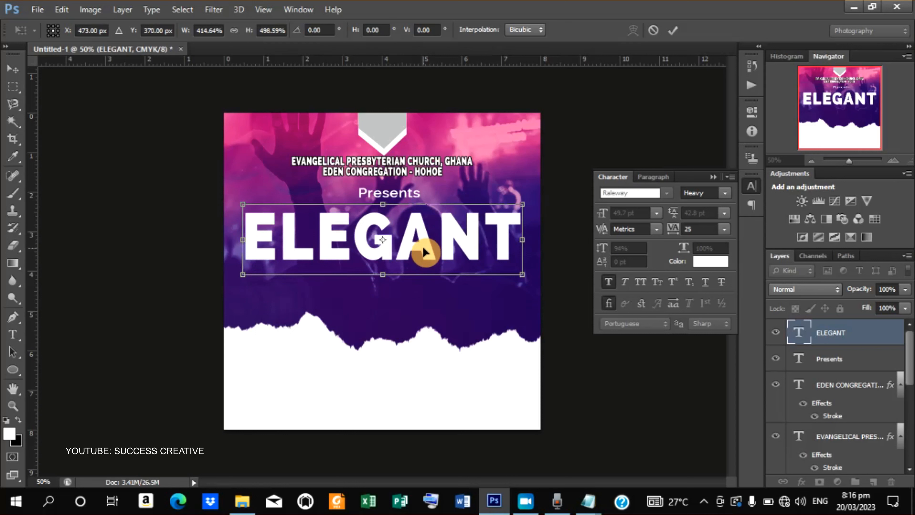
click(672, 31)
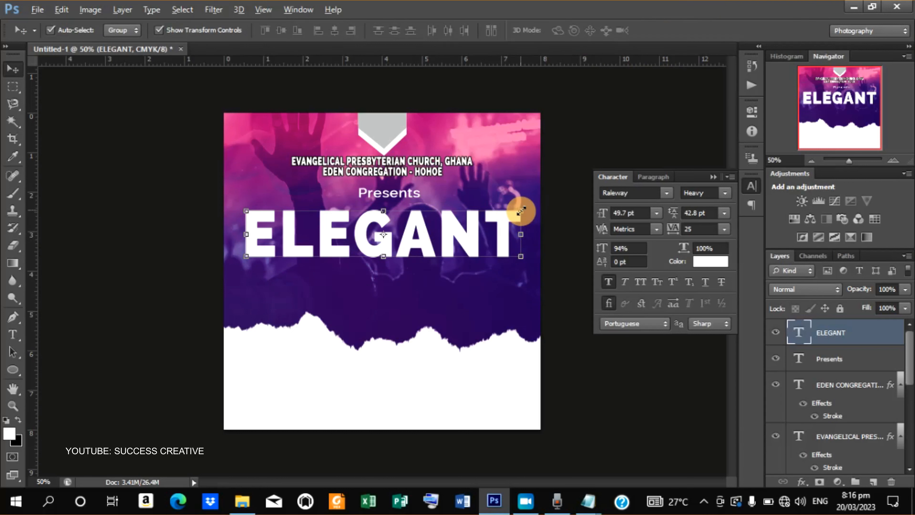
Step: Scale "ELEGANT" down proportionally to about 39 pt, keeping it centred beneath "Presents", and apply the transform
drag(521, 211, 527, 199)
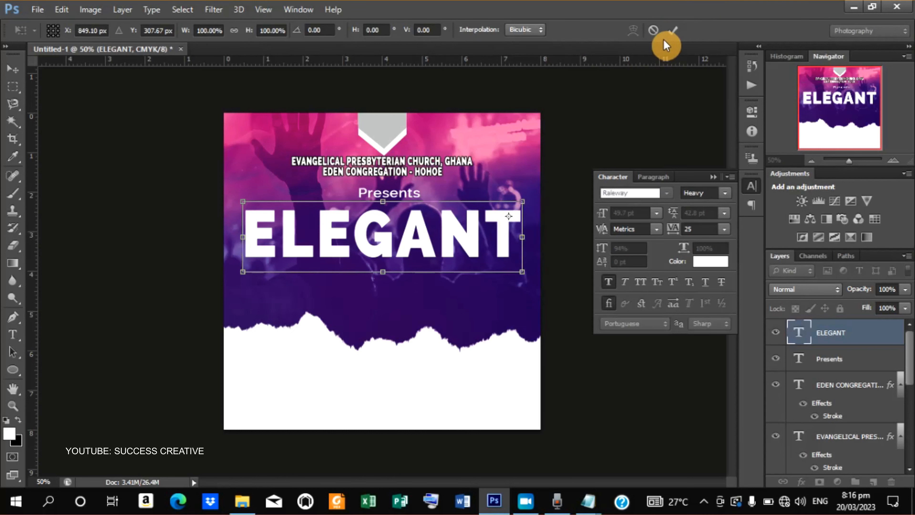
click(672, 31)
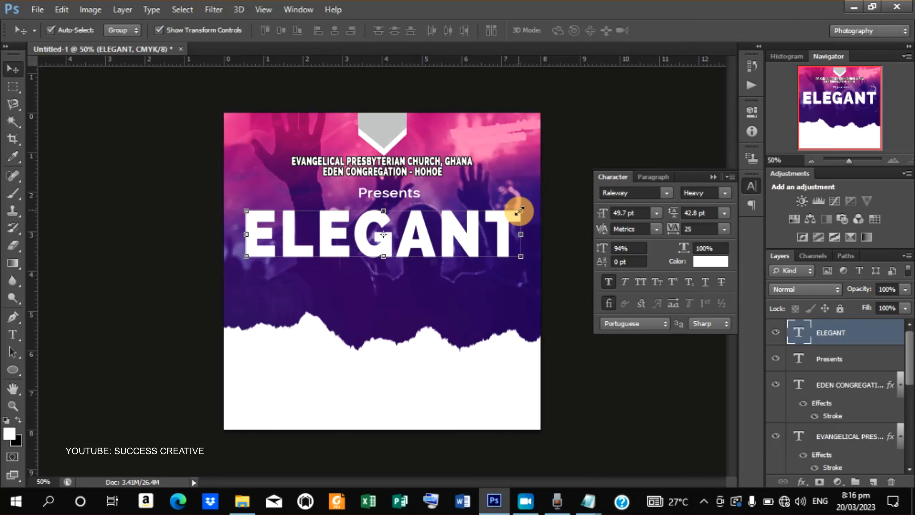
drag(519, 211, 461, 226)
key(Return)
click(671, 31)
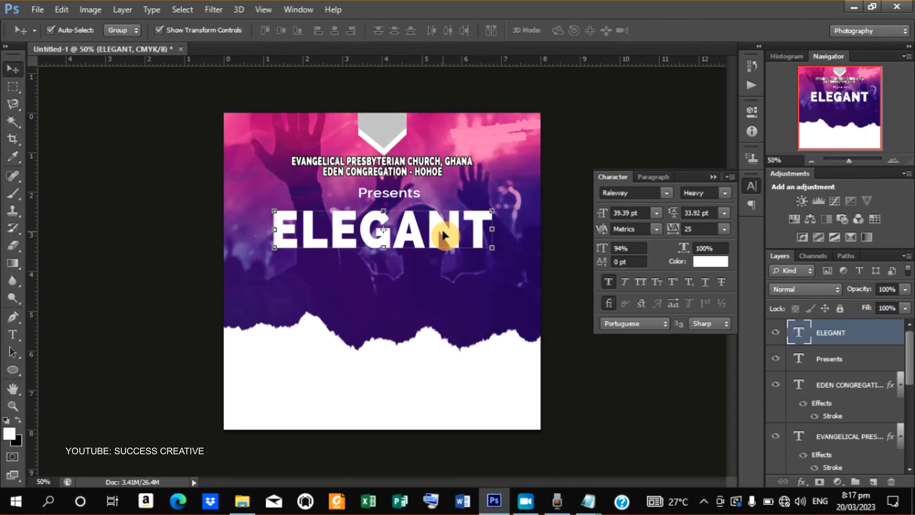
Step: Duplicate the "ELEGANT" text layer and nudge the copy straight down until it sits directly beneath the original
key(ctrl+j)
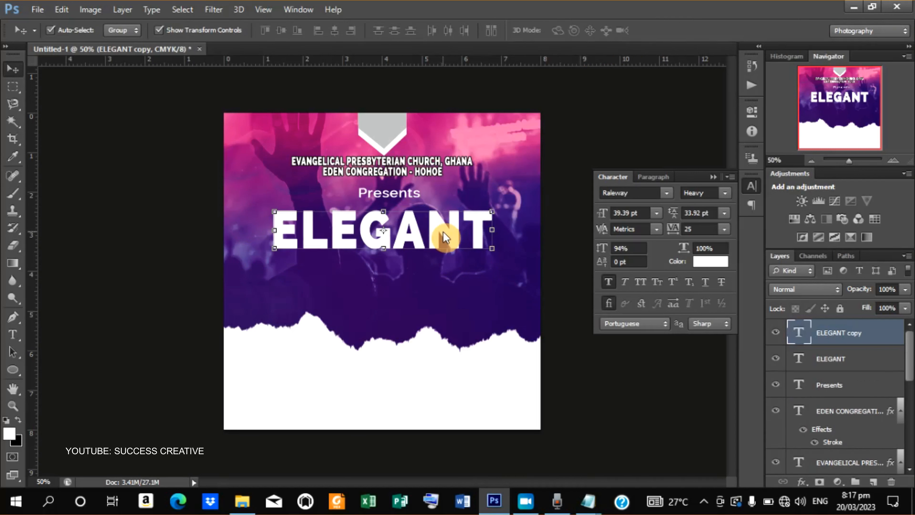
key(Down)
key(Down)
key(Down)
key(Down)
key(Down)
key(Down)
key(Down)
key(Down)
key(Down)
key(Down)
key(Down)
key(Down)
key(Down)
key(Down)
key(Down)
key(Down)
key(Down)
key(Down)
key(Down)
key(Down)
key(Down)
key(Down)
key(Down)
key(Down)
key(Down)
key(Down)
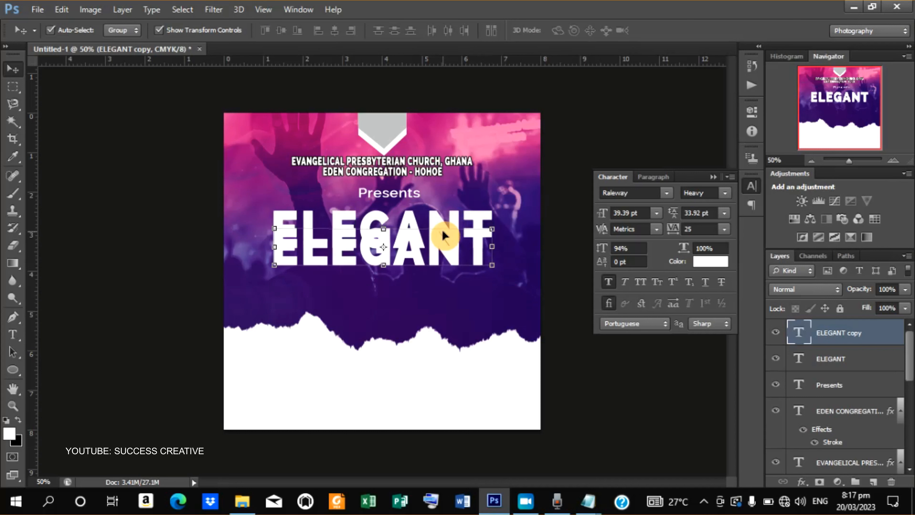
key(Down)
key(Down)
key(Down)
key(Down)
key(Down)
key(Down)
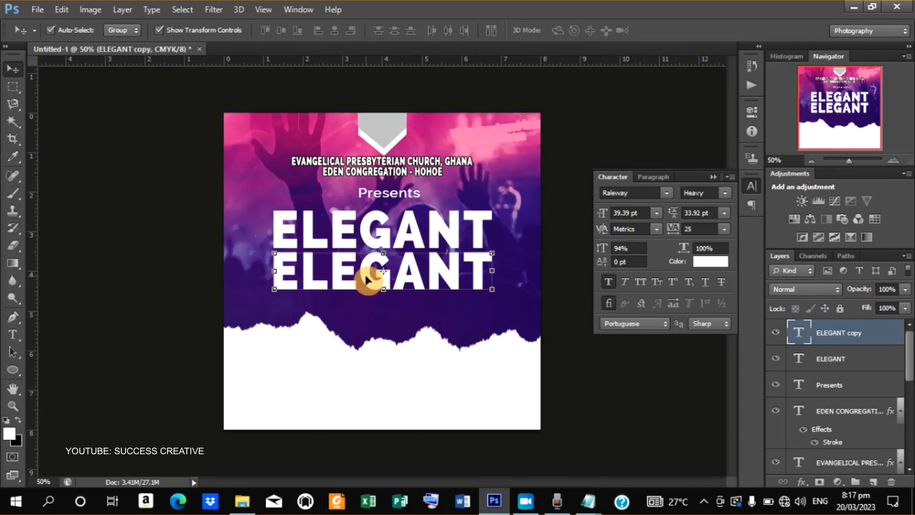
Step: Replace the lower duplicate's text with "WORSHIP" copied from the Notepad file and commit it
key(t)
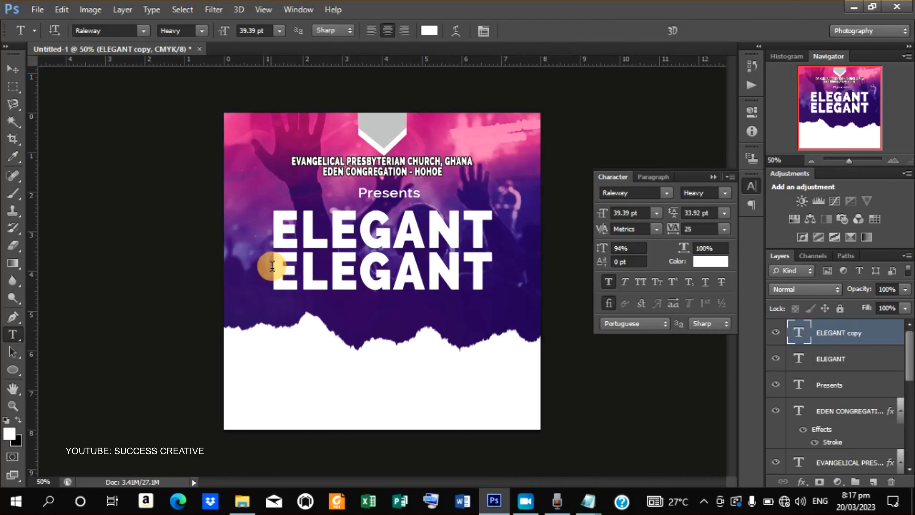
drag(274, 268, 531, 307)
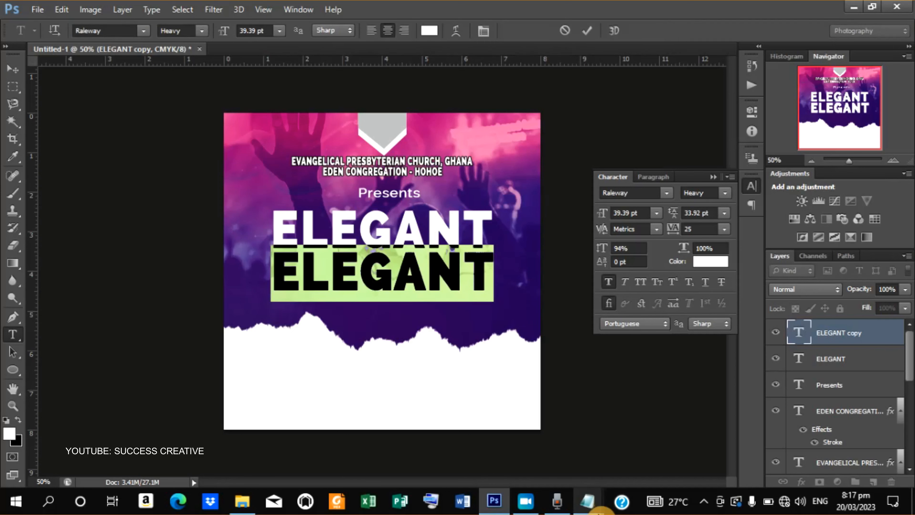
mouse_move(597, 508)
click(525, 445)
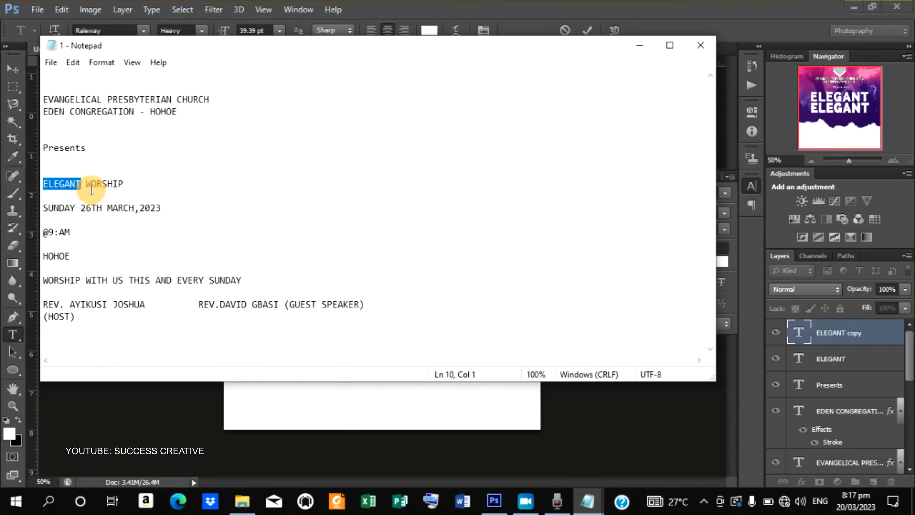
double_click(108, 185)
right_click(115, 187)
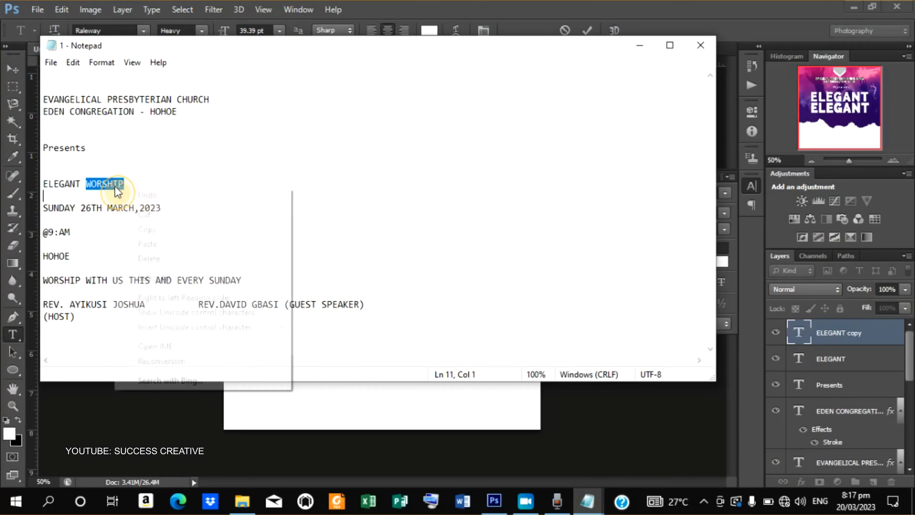
click(159, 230)
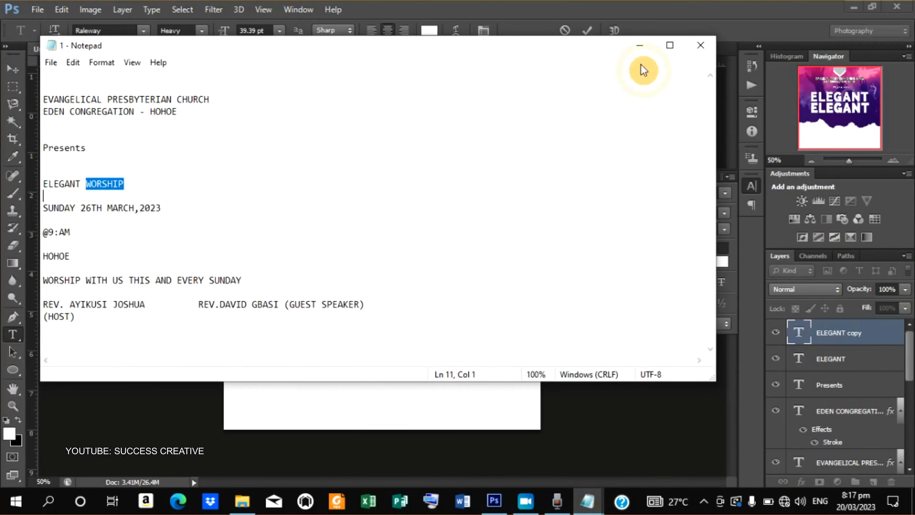
click(640, 45)
right_click(392, 270)
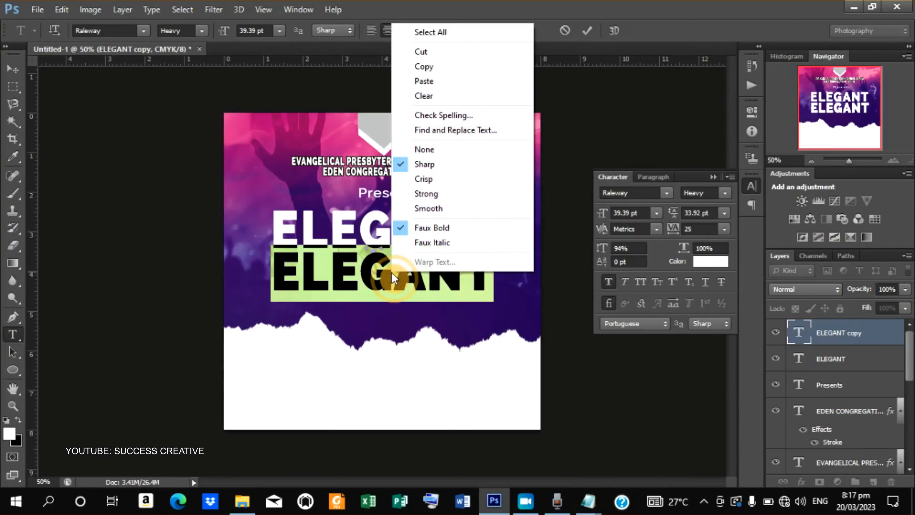
click(442, 83)
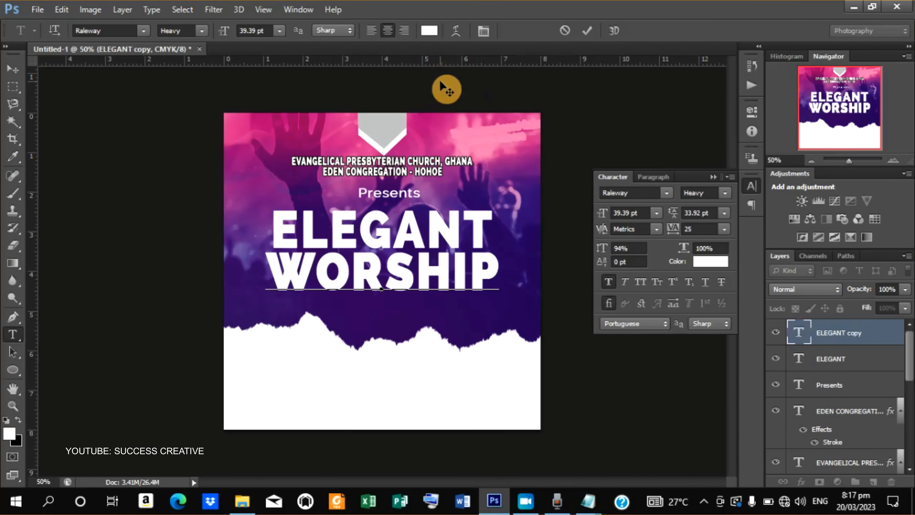
click(588, 31)
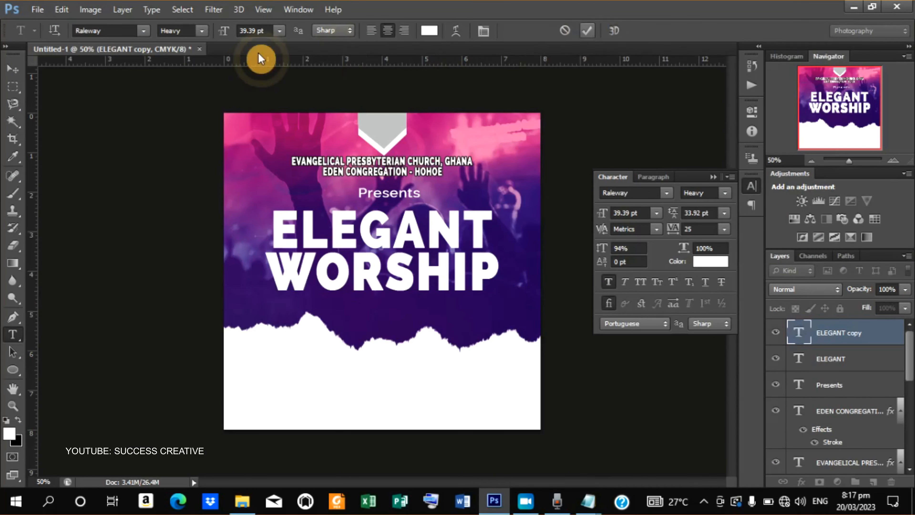
click(12, 68)
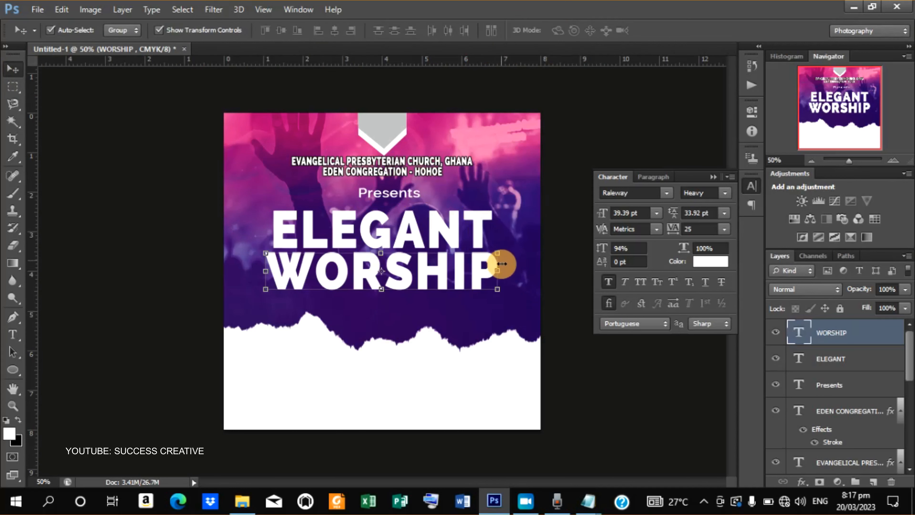
drag(497, 253, 491, 266)
click(678, 32)
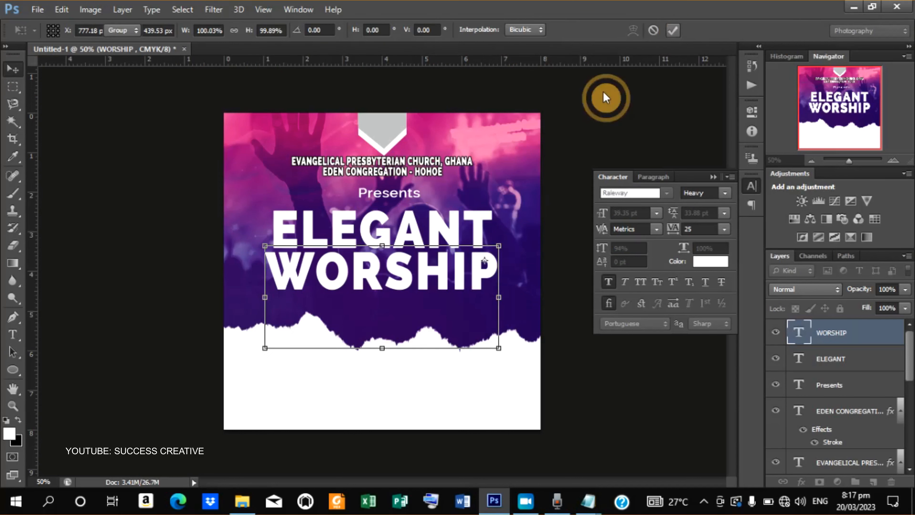
click(497, 253)
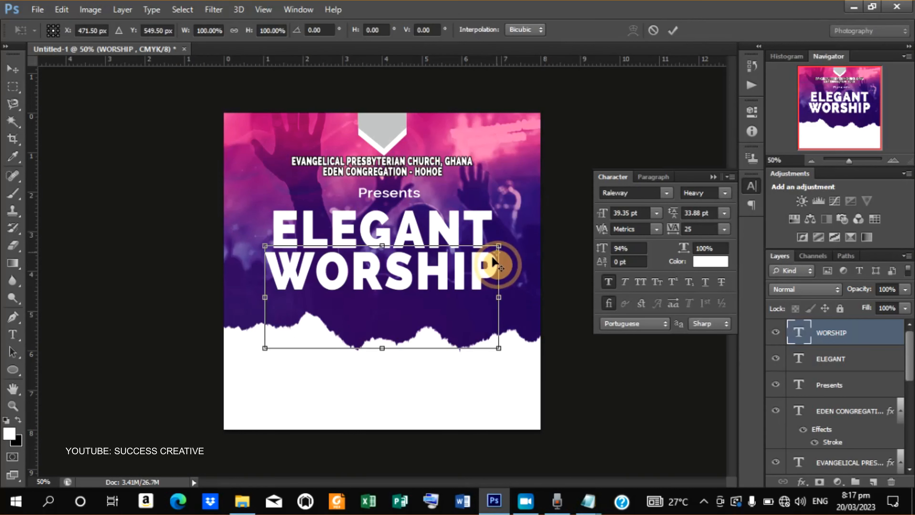
key(Return)
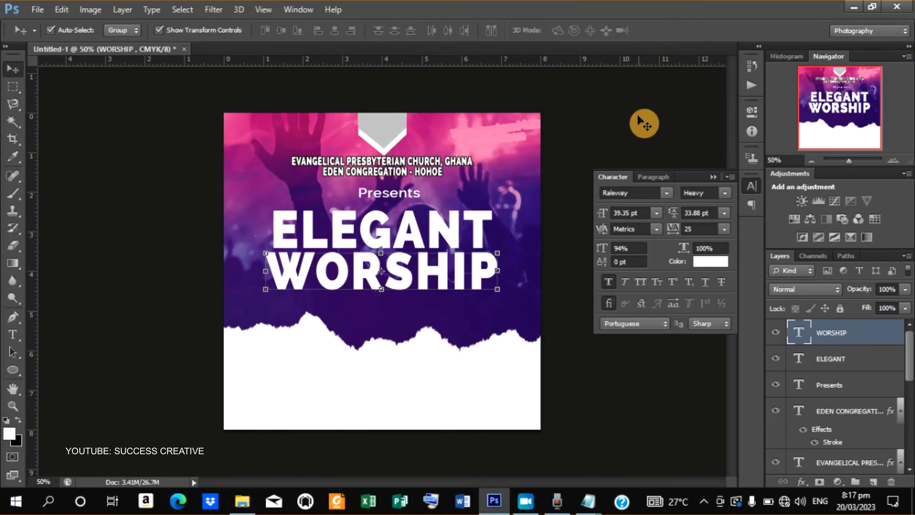
Step: Scale "WORSHIP" down to about 77%, nudge it straight up until it sits close beneath "ELEGANT", and apply the transform
click(497, 253)
drag(497, 253, 473, 266)
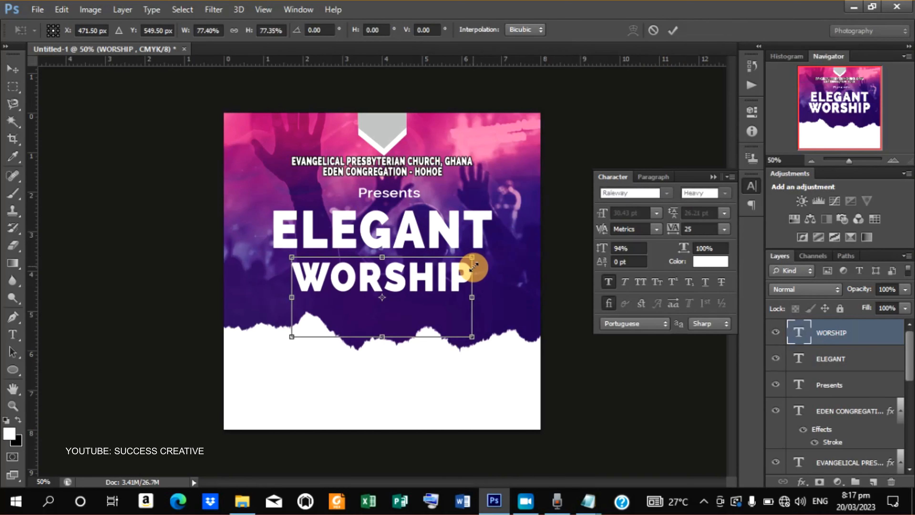
key(Up)
key(Up)
key(Up)
key(Up)
key(Up)
key(Up)
key(Up)
key(Up)
key(Up)
key(Up)
key(Up)
key(Up)
key(Up)
key(Up)
key(Up)
key(Up)
key(Up)
key(Up)
key(Up)
key(Up)
key(Up)
key(Up)
key(Up)
key(Up)
key(Up)
key(Up)
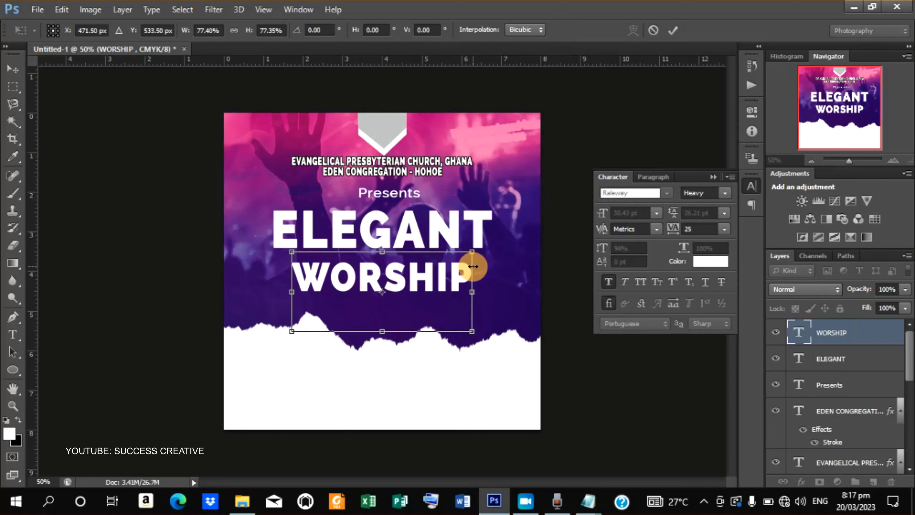
key(Up)
key(Up)
key(Up)
key(Up)
key(Up)
key(Up)
key(Up)
key(Up)
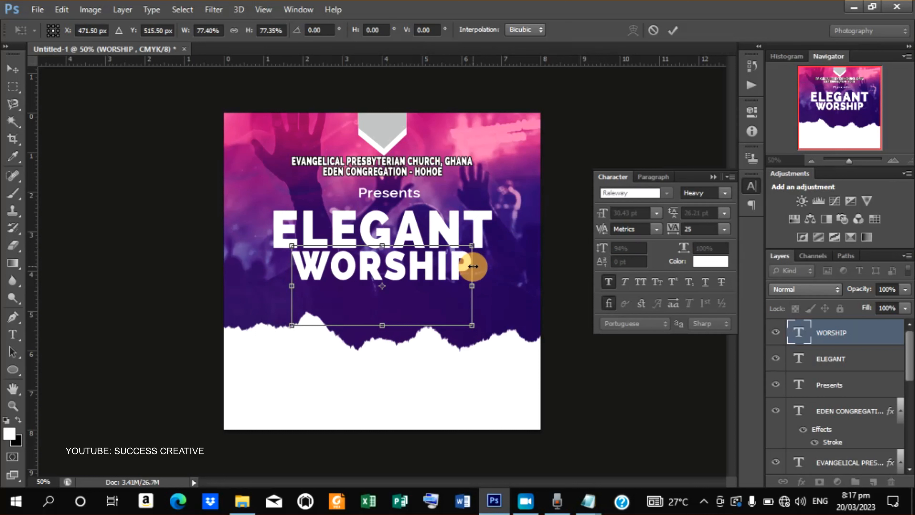
key(Up)
key(Up)
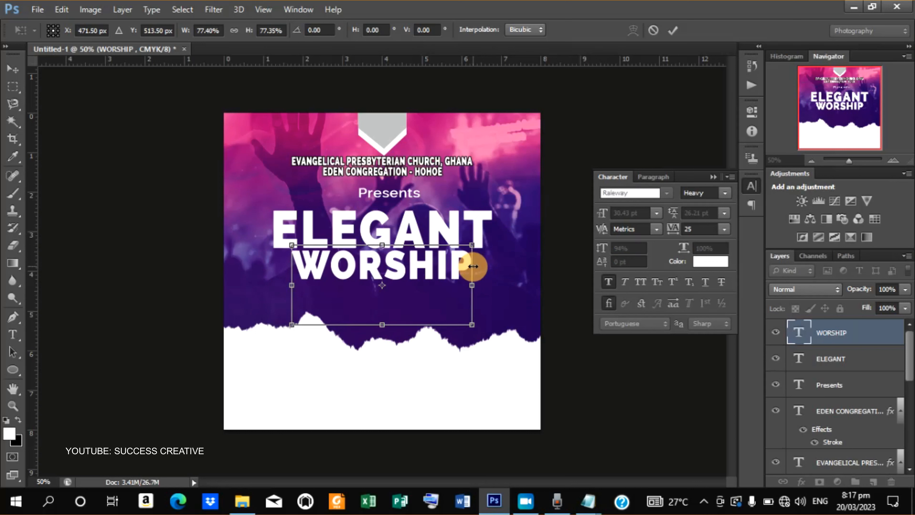
click(675, 33)
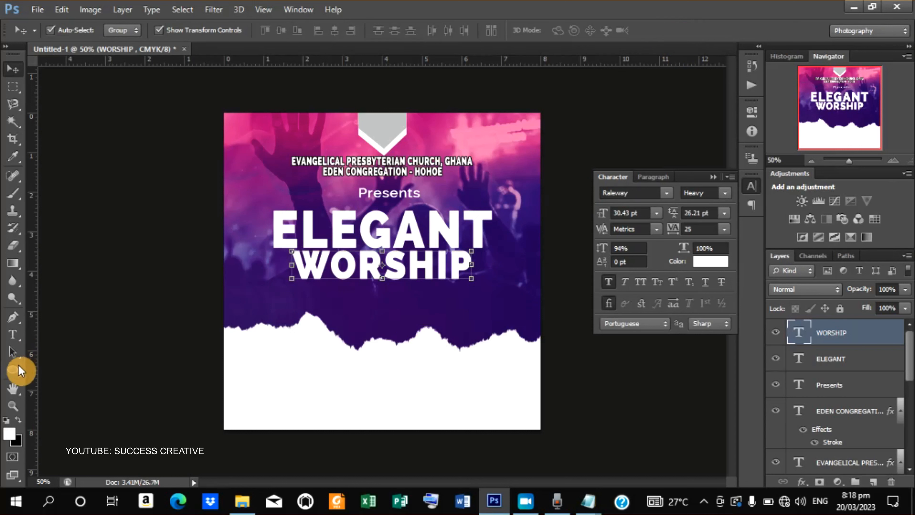
Step: Draw a black rounded rectangle with a 20 px corner radius, about 493 by 127 px, below "WORSHIP"
click(20, 373)
right_click(18, 372)
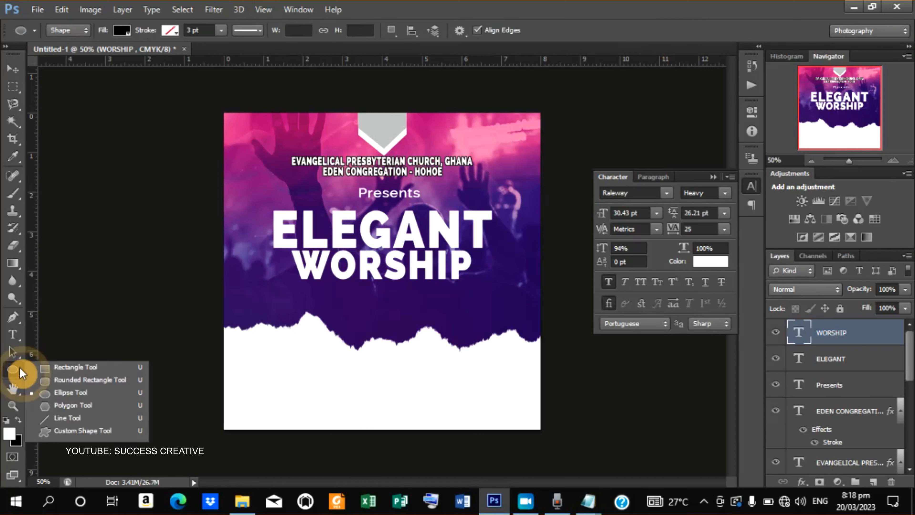
click(82, 381)
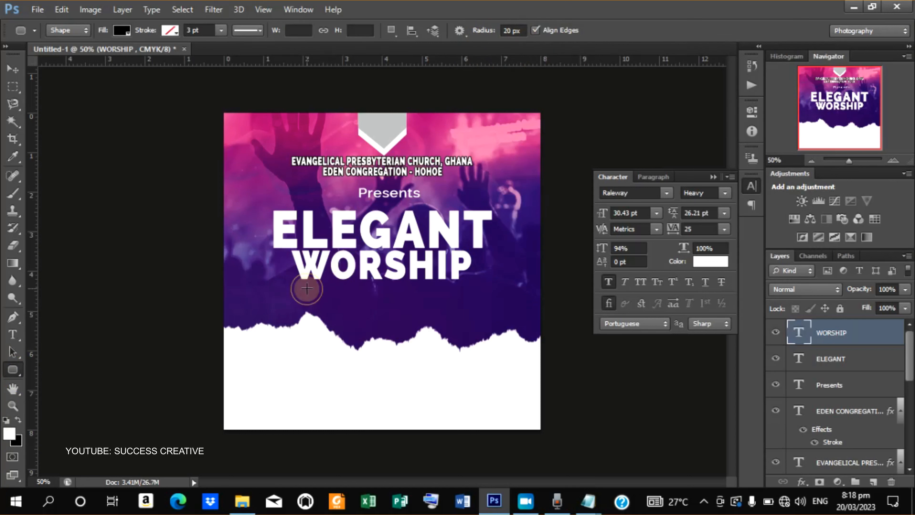
drag(307, 289, 455, 334)
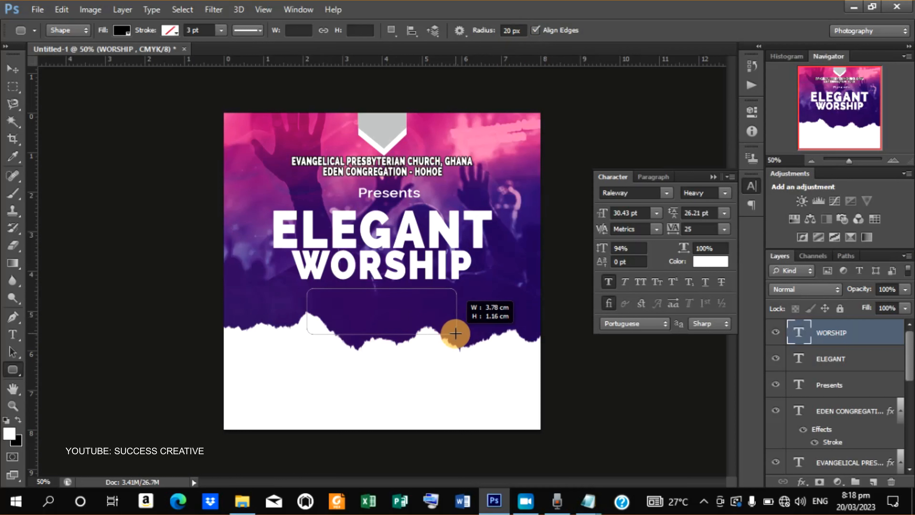
drag(456, 333, 471, 330)
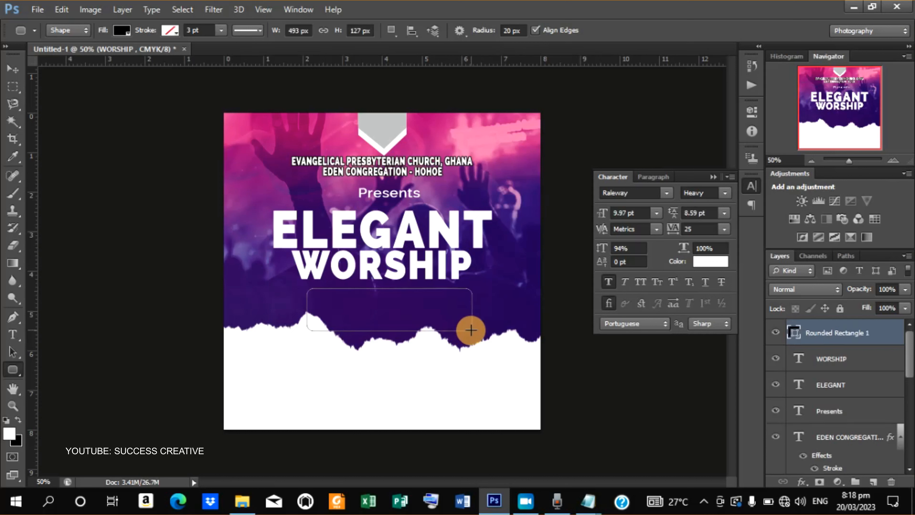
Step: Nudge the rounded rectangle up to just beneath "WORSHIP" and centre it horizontally on the canvas
click(15, 74)
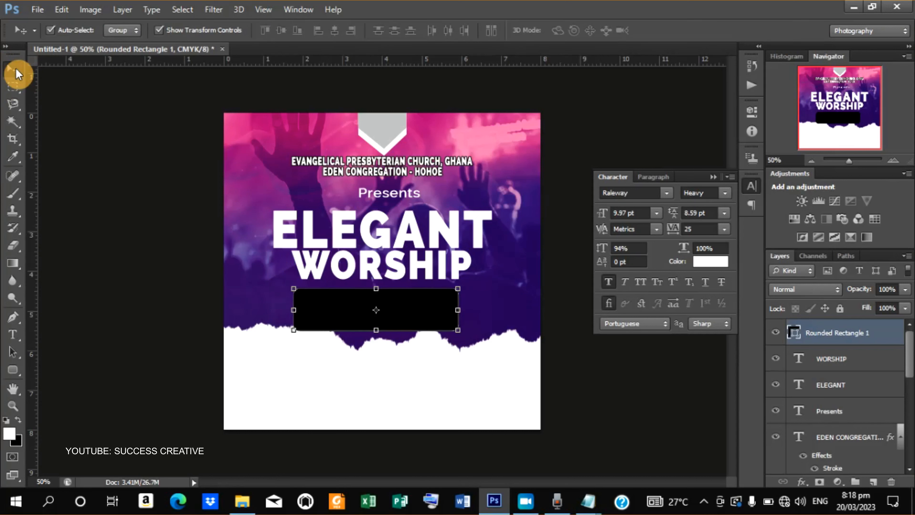
key(Up)
key(Up)
key(Up)
key(Up)
key(Up)
key(Up)
key(Up)
key(Up)
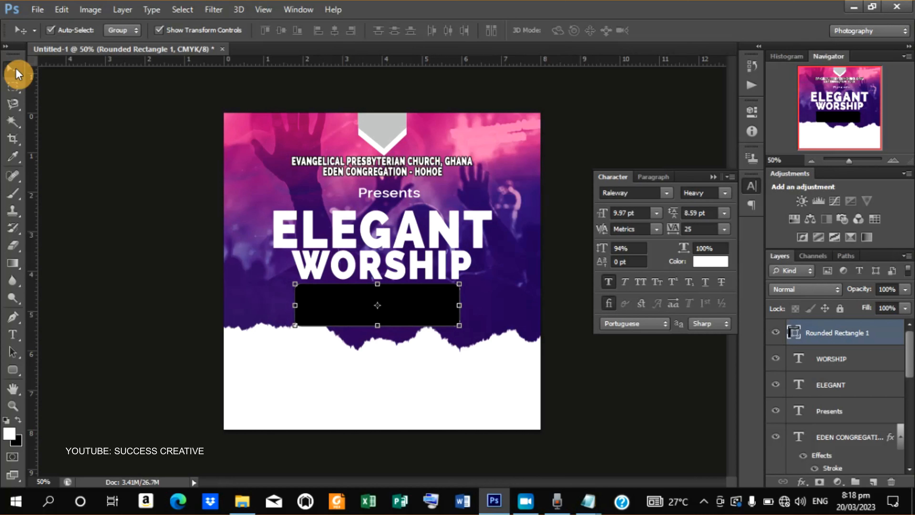
key(ctrl+a)
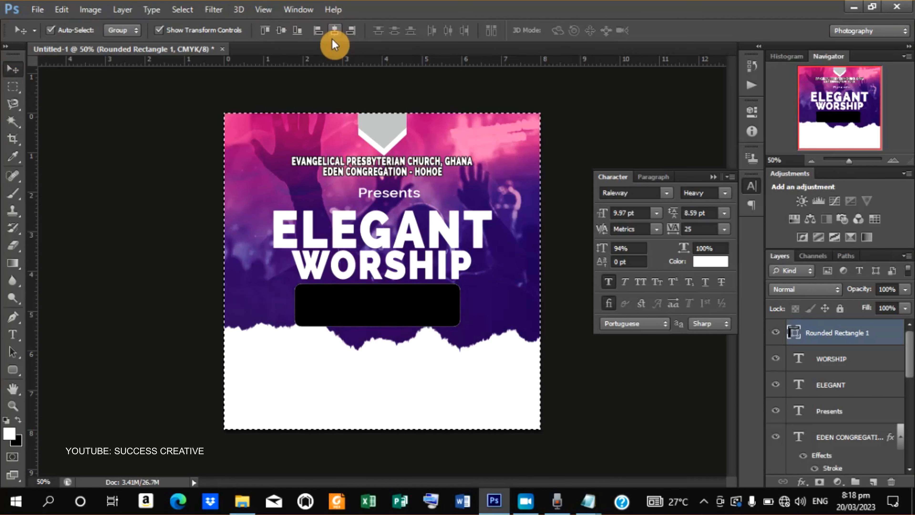
click(336, 29)
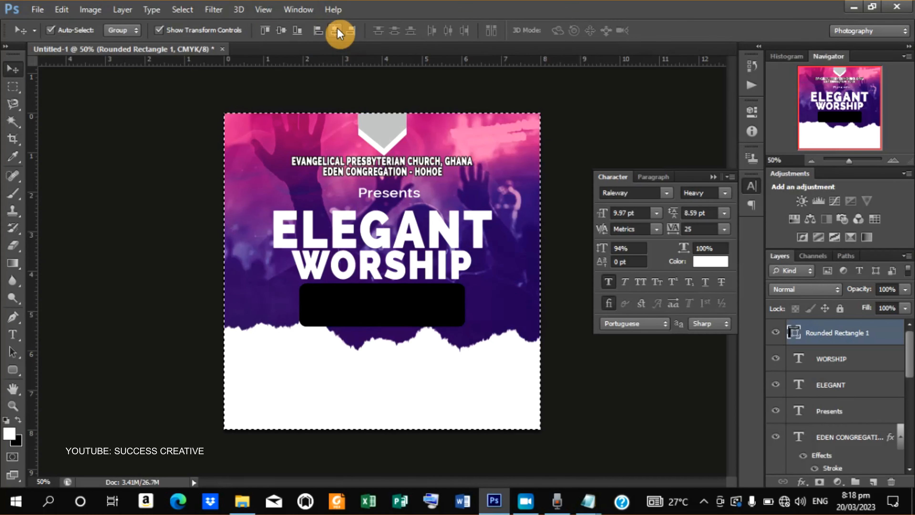
key(ctrl+d)
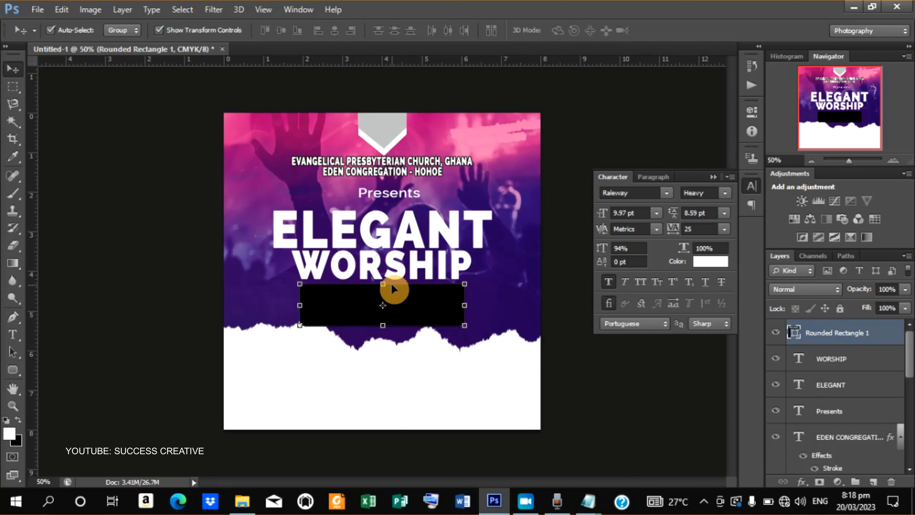
Step: Add a Gradient Overlay layer style to the rounded rectangle
right_click(808, 339)
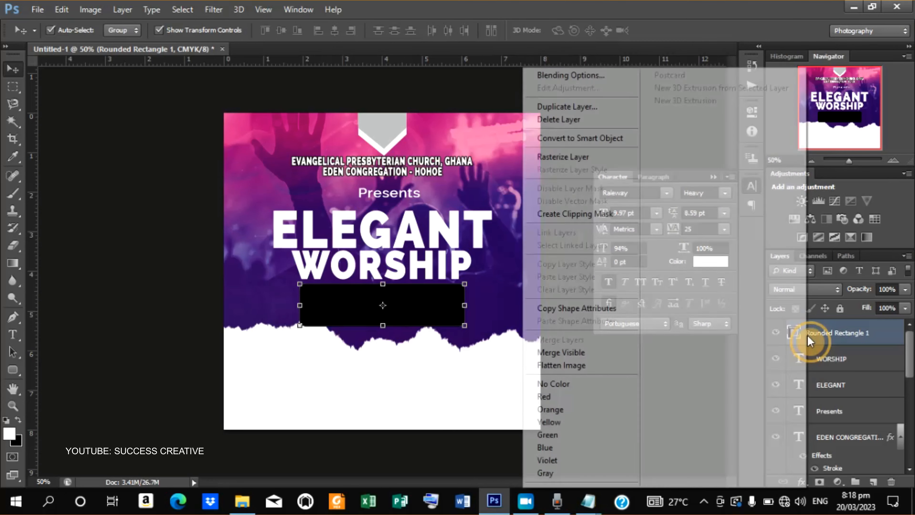
click(568, 74)
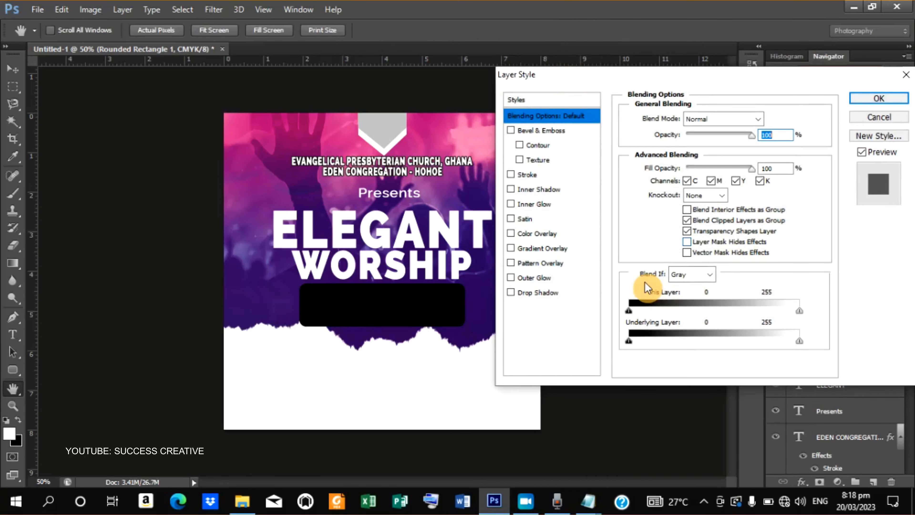
click(540, 249)
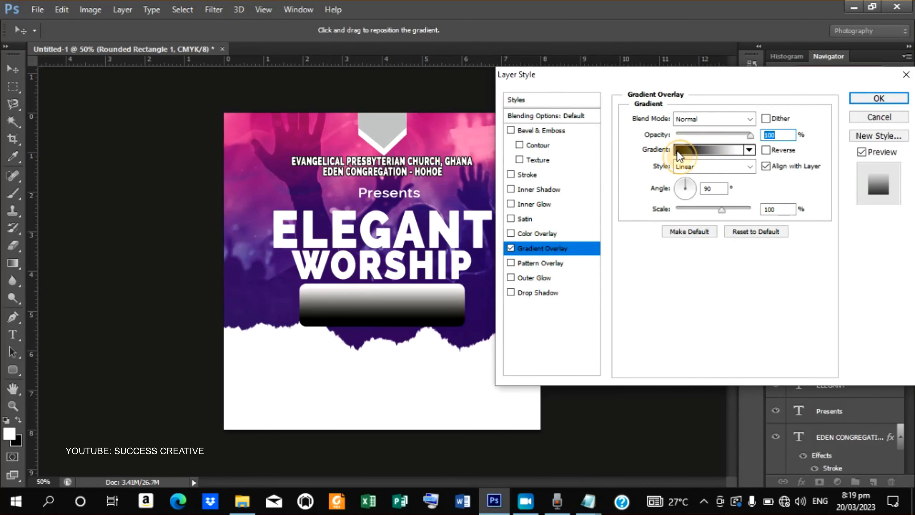
Step: Set the overlay gradient's starting colour stop, at location 0%, to crimson #b90030
click(677, 150)
double_click(562, 382)
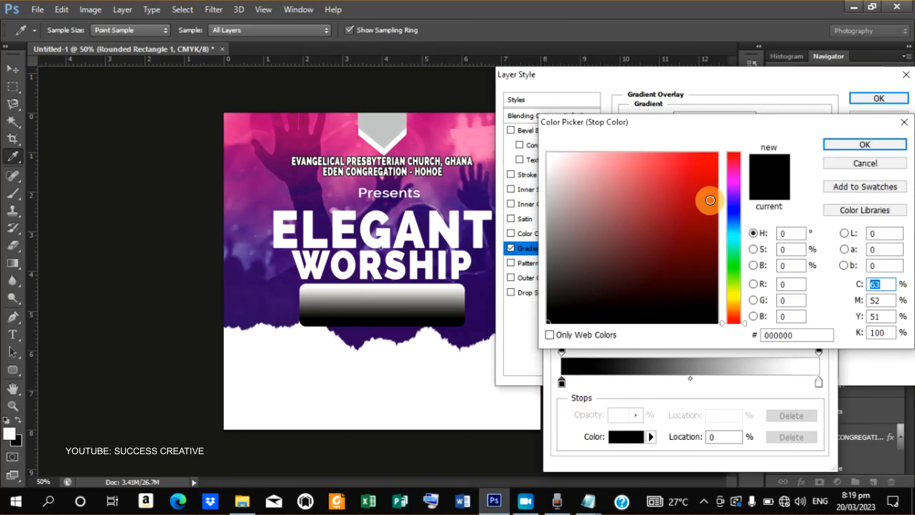
mouse_move(712, 231)
mouse_down()
mouse_move(720, 252)
mouse_move(724, 229)
mouse_up()
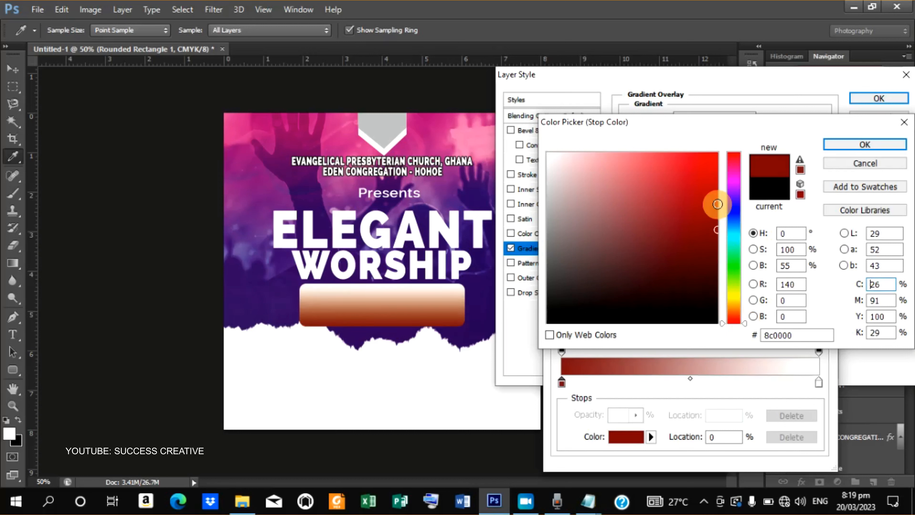
drag(716, 204, 721, 133)
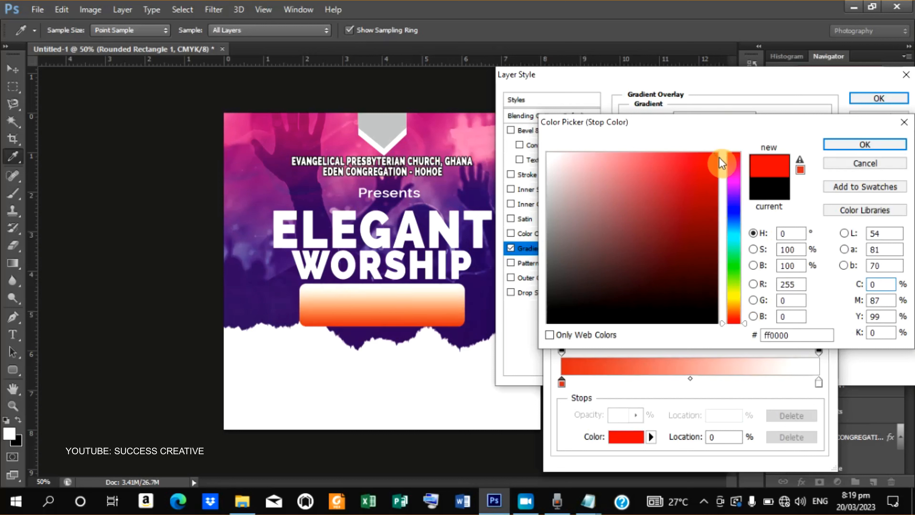
drag(717, 174, 719, 246)
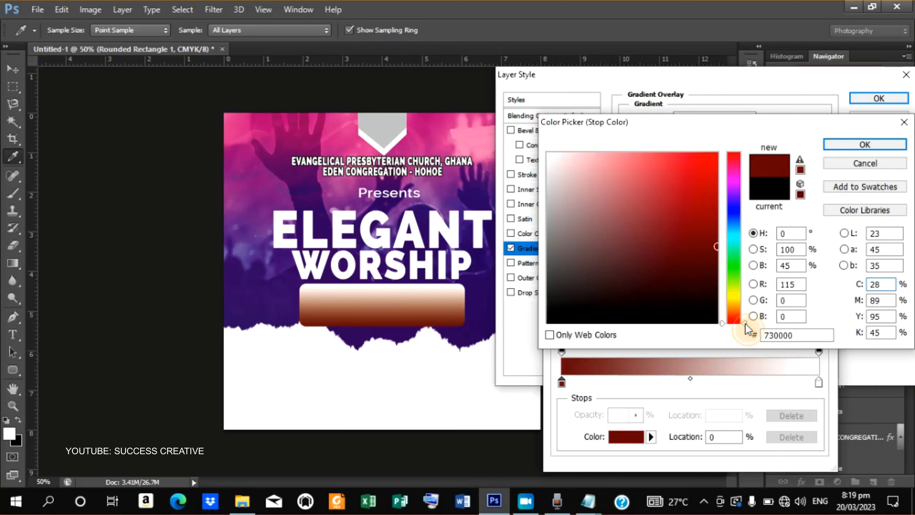
mouse_move(745, 324)
mouse_down()
mouse_move(752, 175)
mouse_move(735, 112)
mouse_move(717, 155)
mouse_move(711, 229)
mouse_move(720, 248)
mouse_up()
click(715, 159)
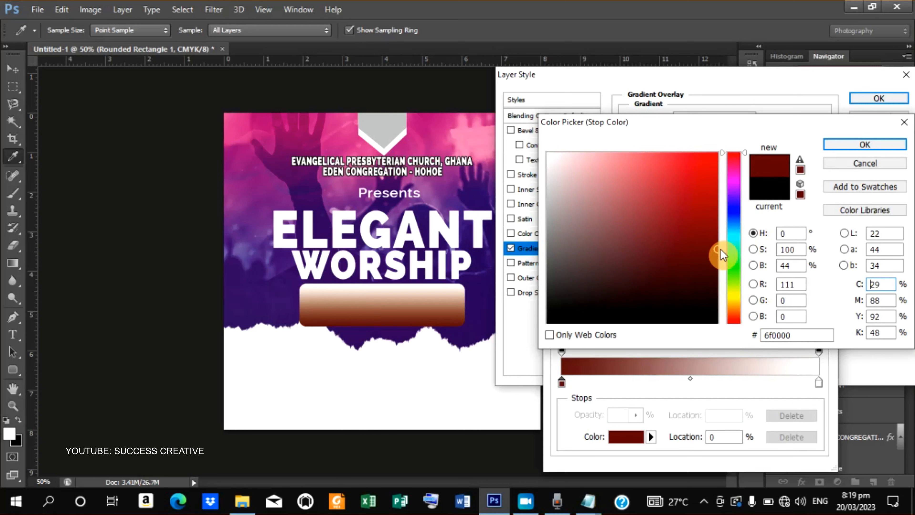
click(684, 156)
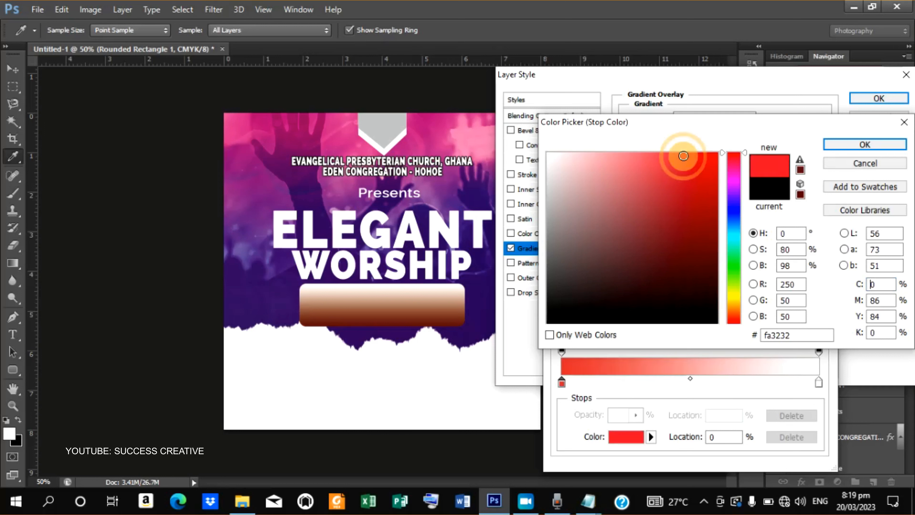
drag(683, 156, 685, 216)
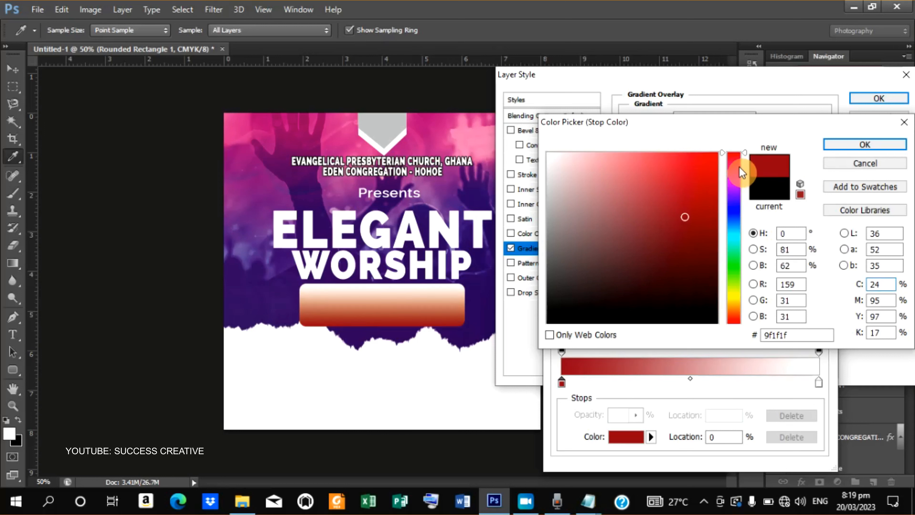
drag(744, 153, 744, 162)
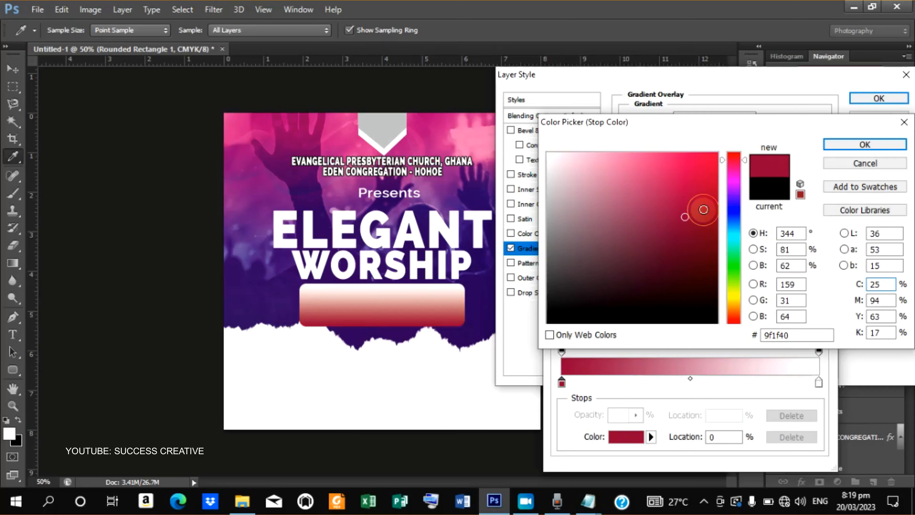
drag(700, 207, 717, 138)
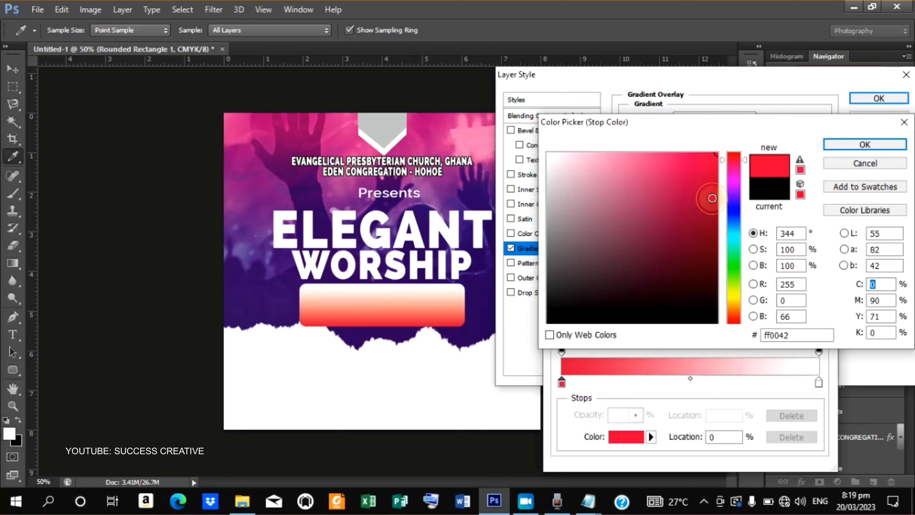
click(713, 198)
drag(723, 218, 717, 230)
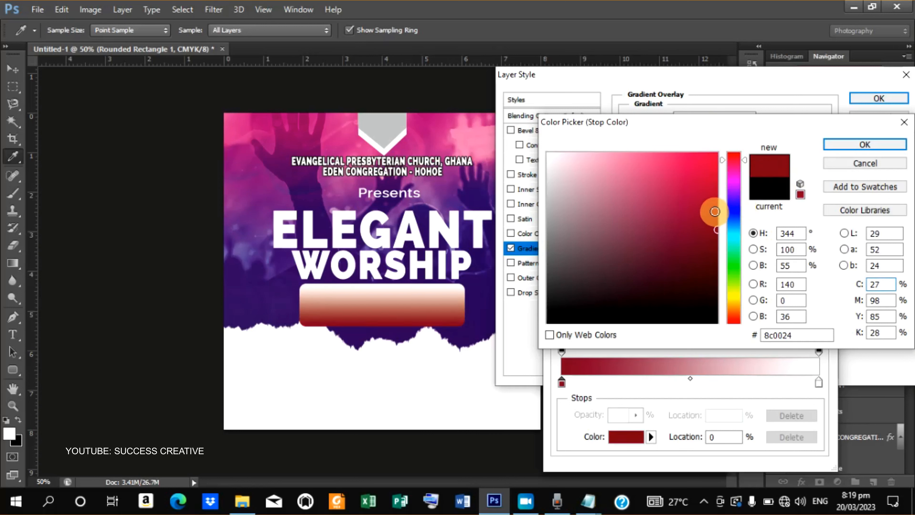
click(716, 204)
drag(716, 204, 716, 199)
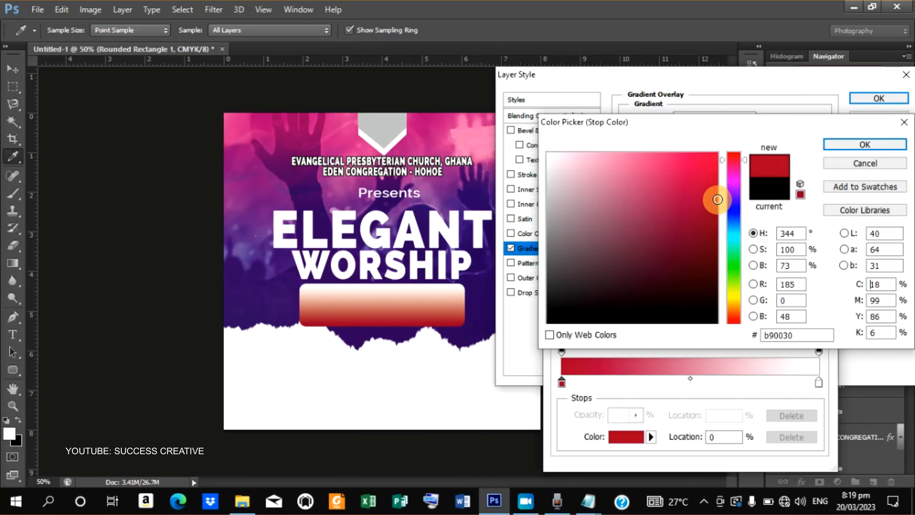
click(844, 145)
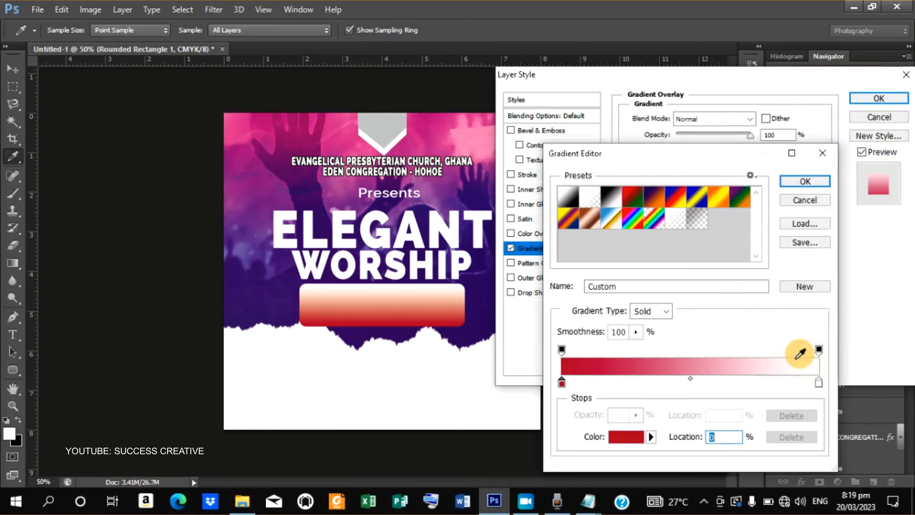
Step: Set the gradient's end colour stop, at location 100%, to dark blue #000795 and accept the edited gradient
double_click(819, 384)
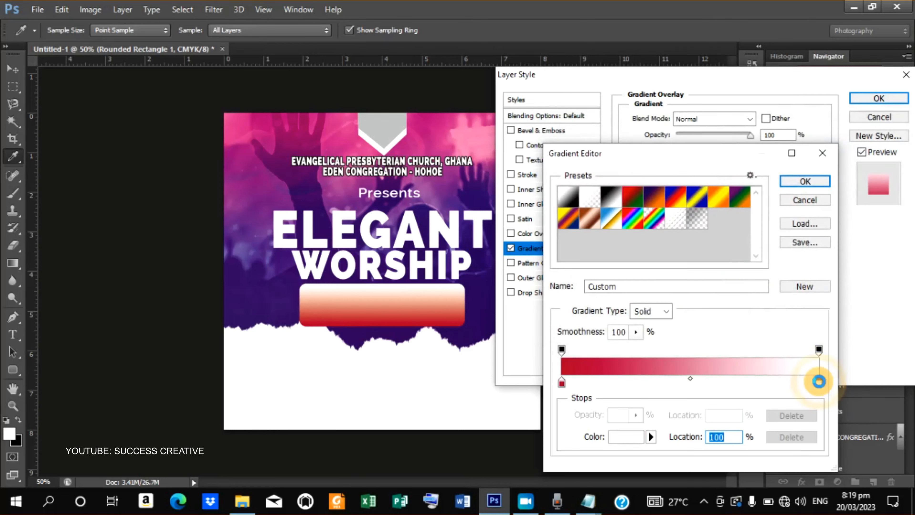
click(736, 211)
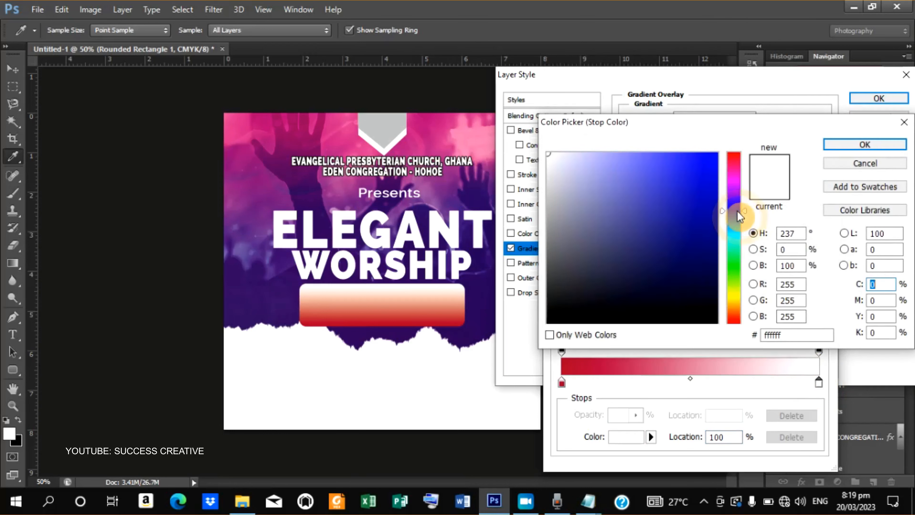
click(716, 199)
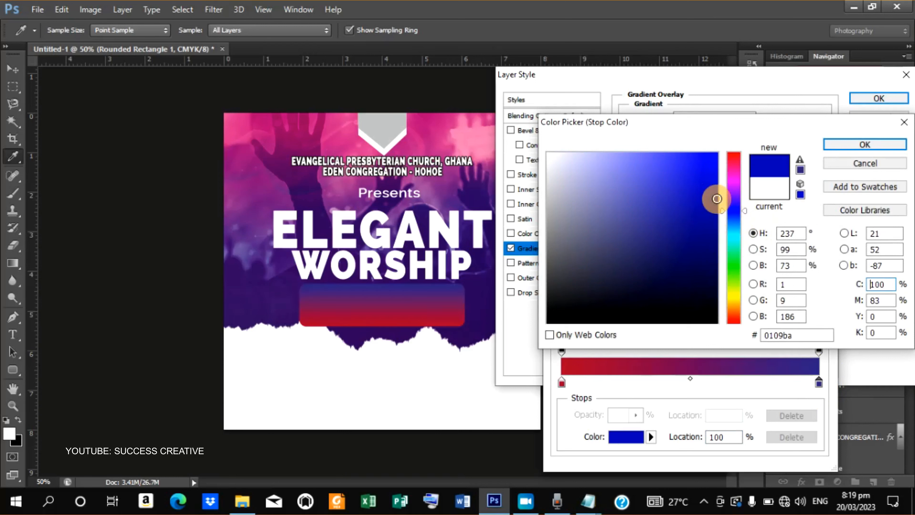
drag(717, 199, 718, 224)
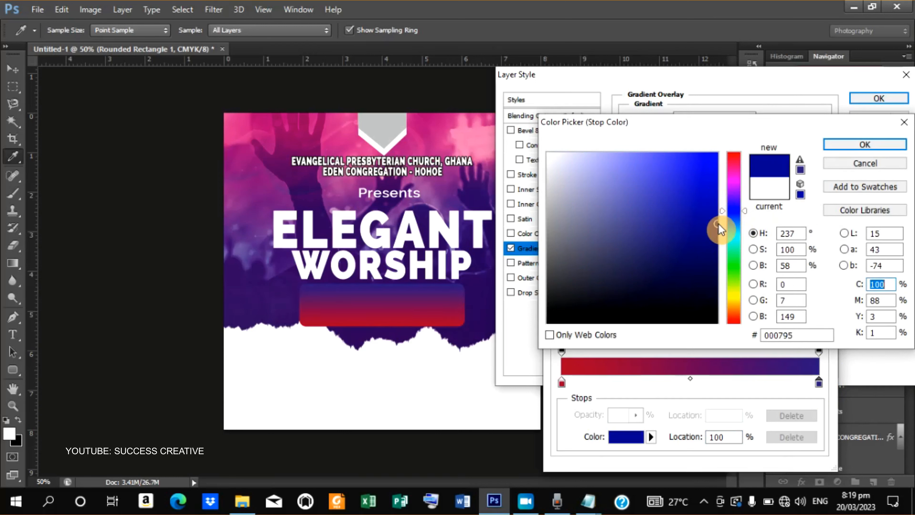
click(829, 142)
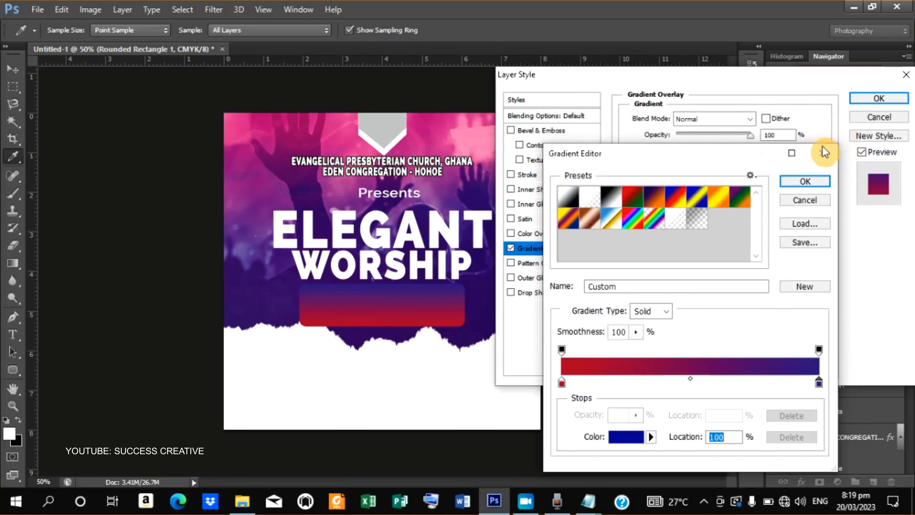
click(806, 178)
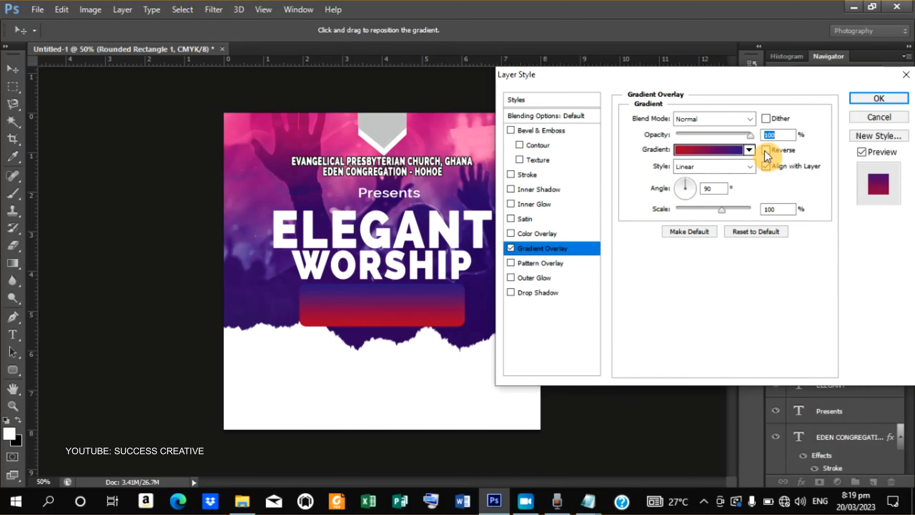
Step: Set the overlay gradient's angle to -132°, reverse its colours and accept the layer style
click(748, 166)
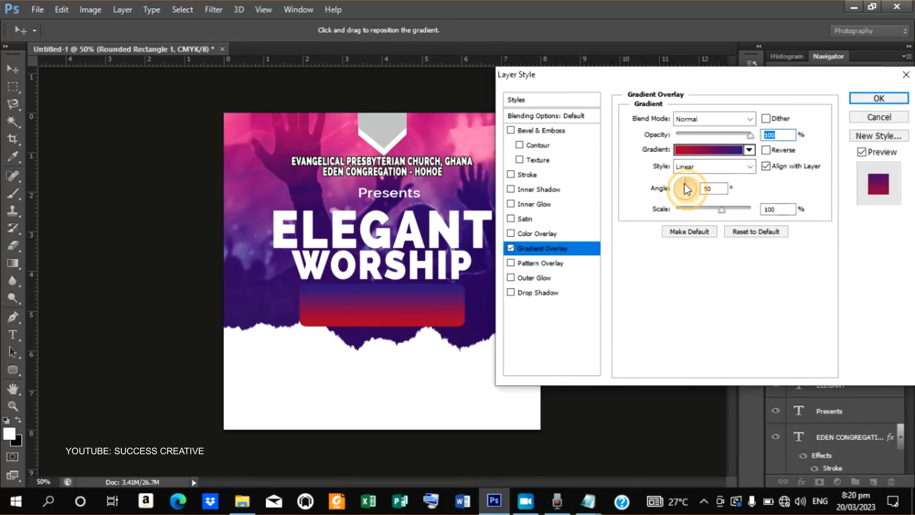
drag(684, 183, 673, 190)
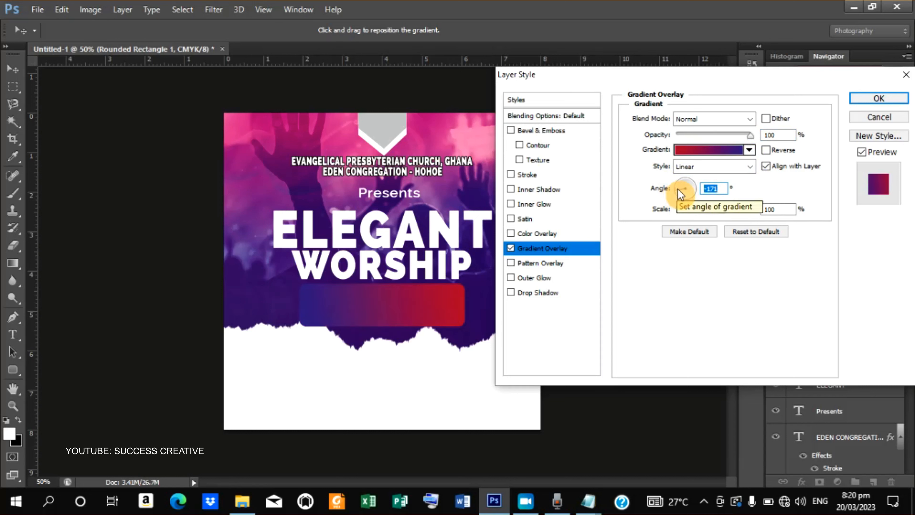
click(677, 190)
drag(677, 190, 678, 191)
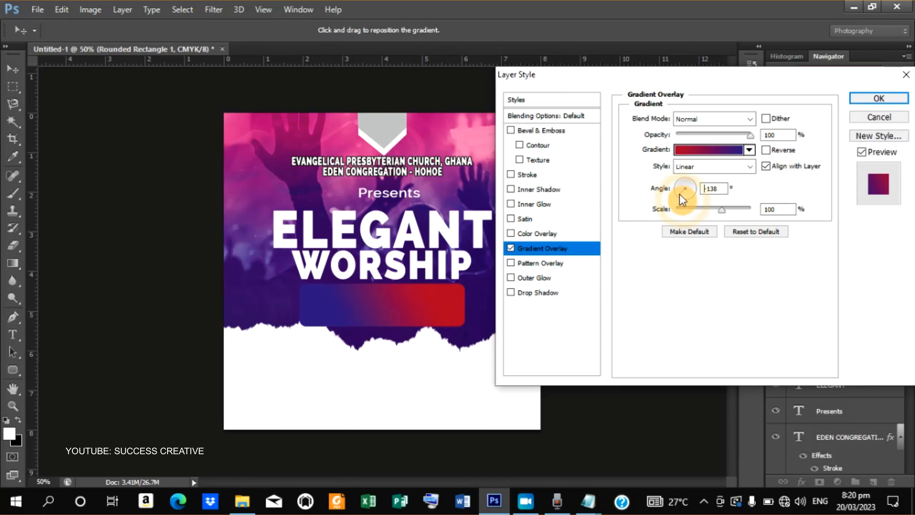
drag(680, 195, 680, 196)
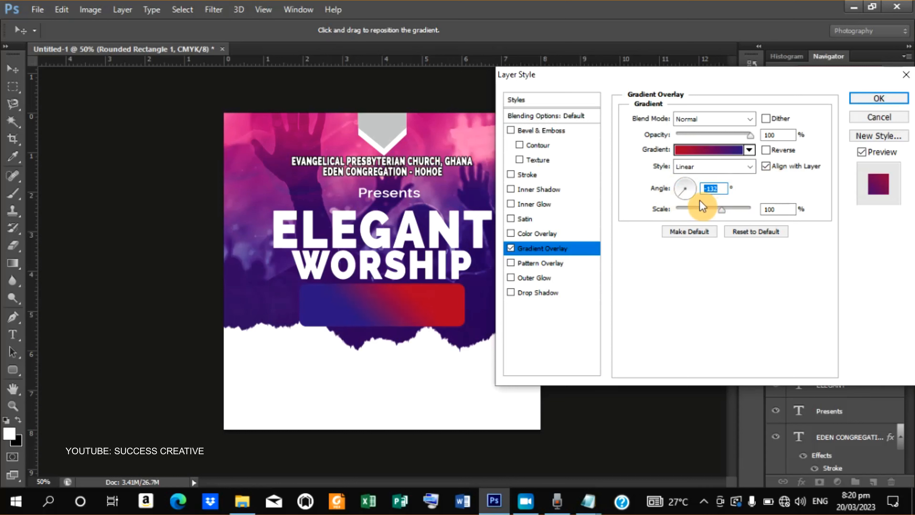
click(766, 149)
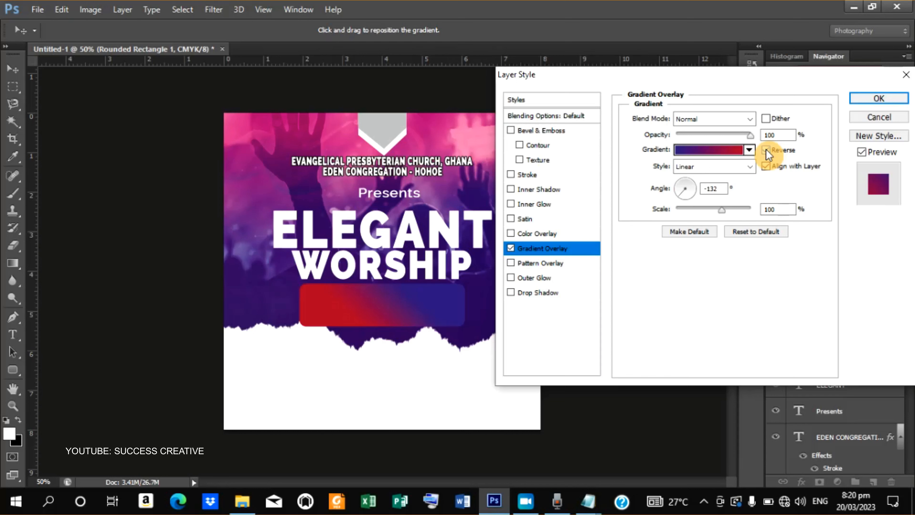
click(864, 95)
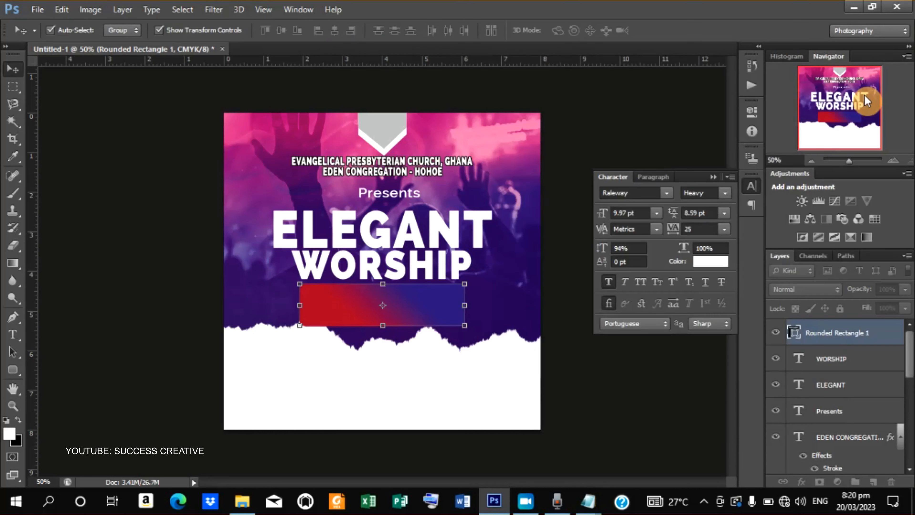
Step: Draw a black rounded rectangle about 389 × 95 px over the gradient box and centre it on the box horizontally and vertically
click(14, 371)
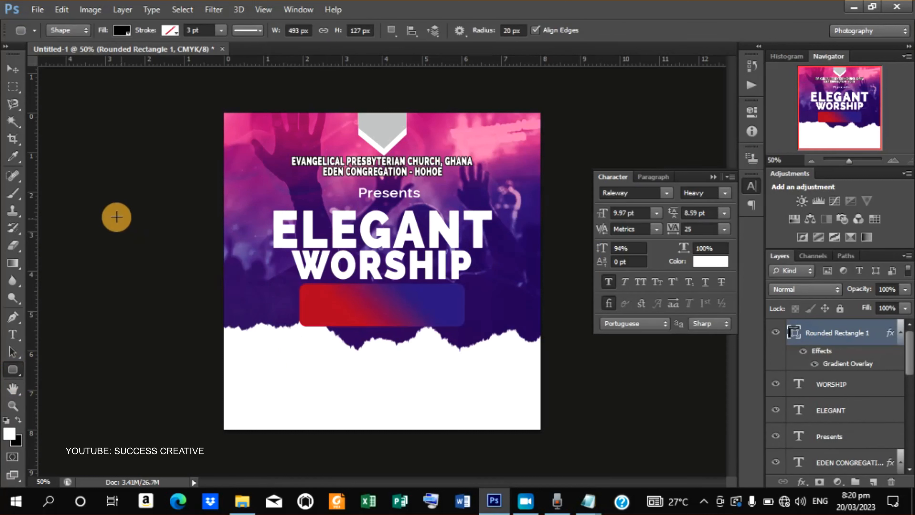
drag(327, 293, 457, 324)
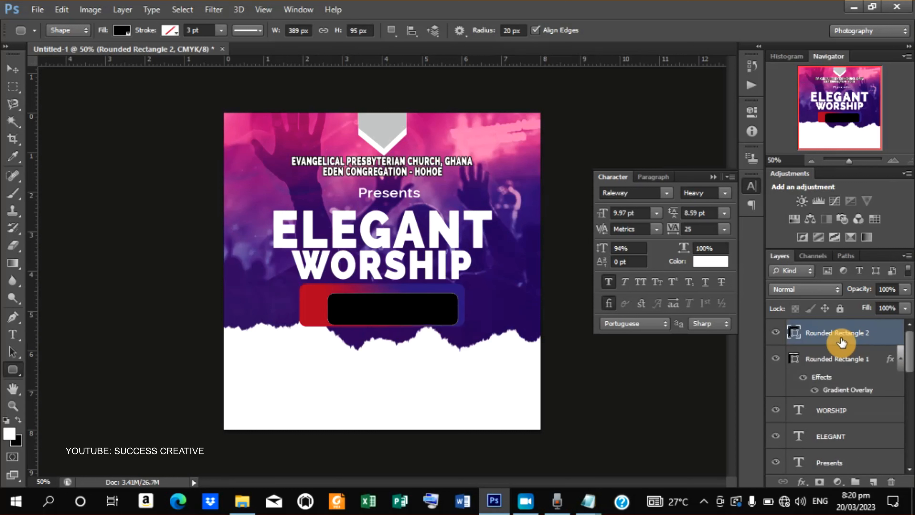
shift+click(837, 361)
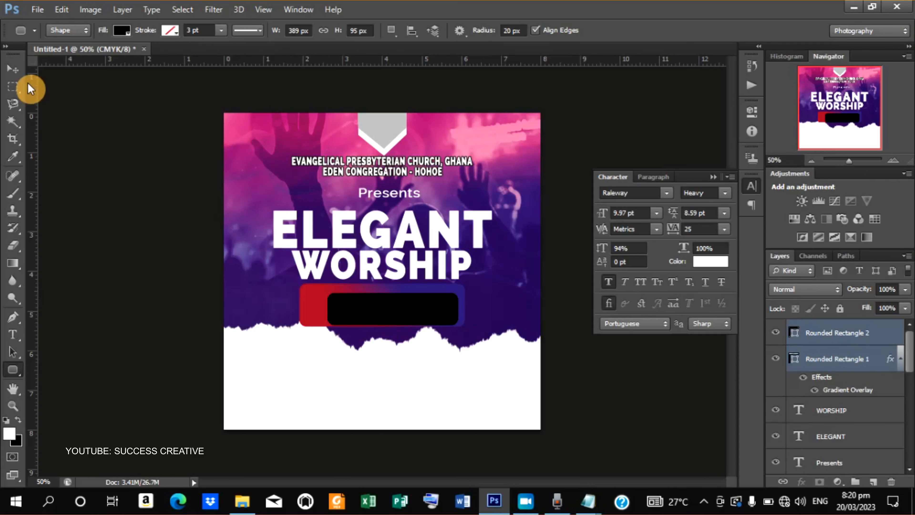
click(21, 73)
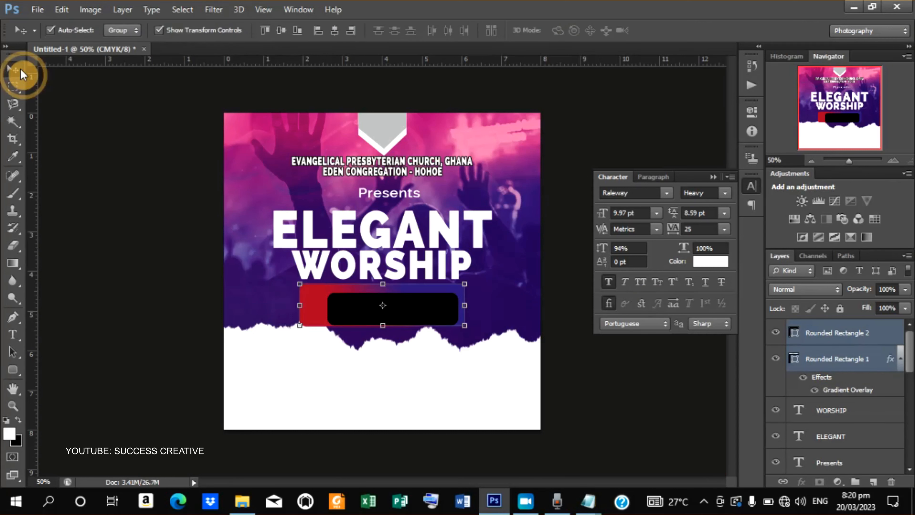
click(337, 29)
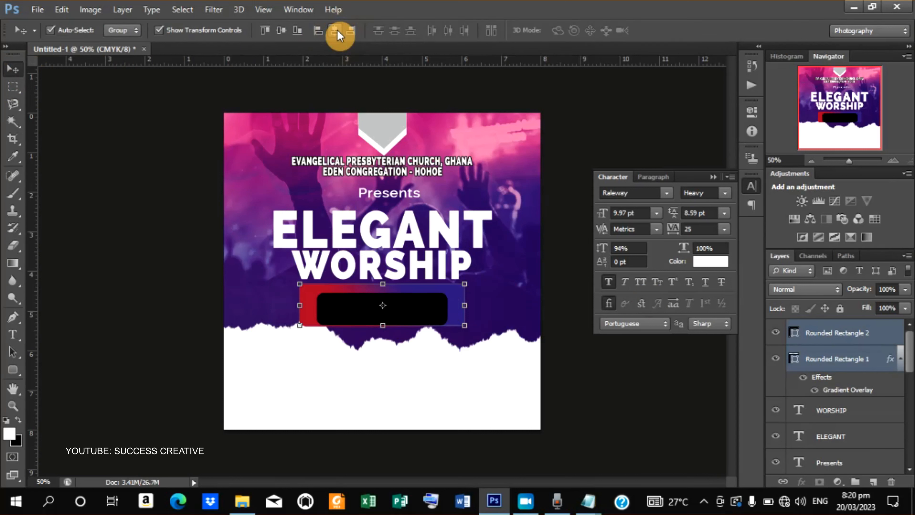
click(280, 29)
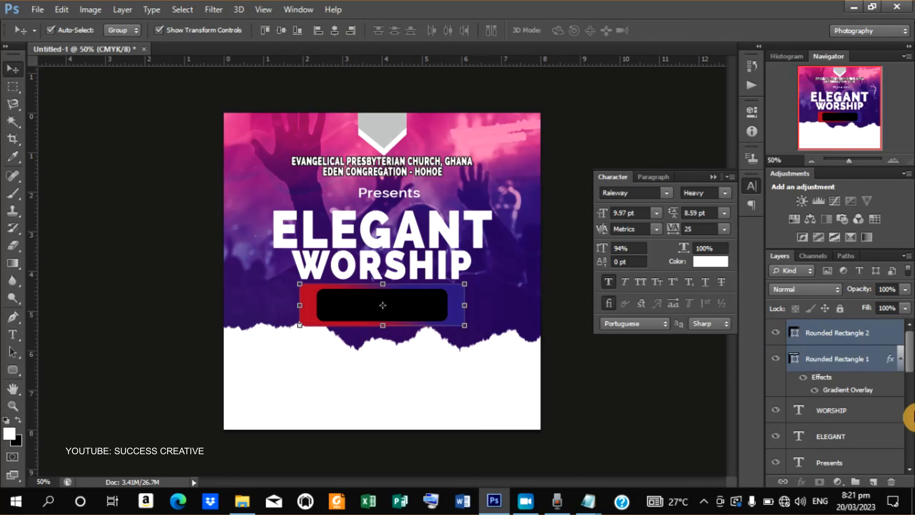
Step: Nudge the black rounded rectangle right until it sits just inside the gradient box's right edge
click(846, 337)
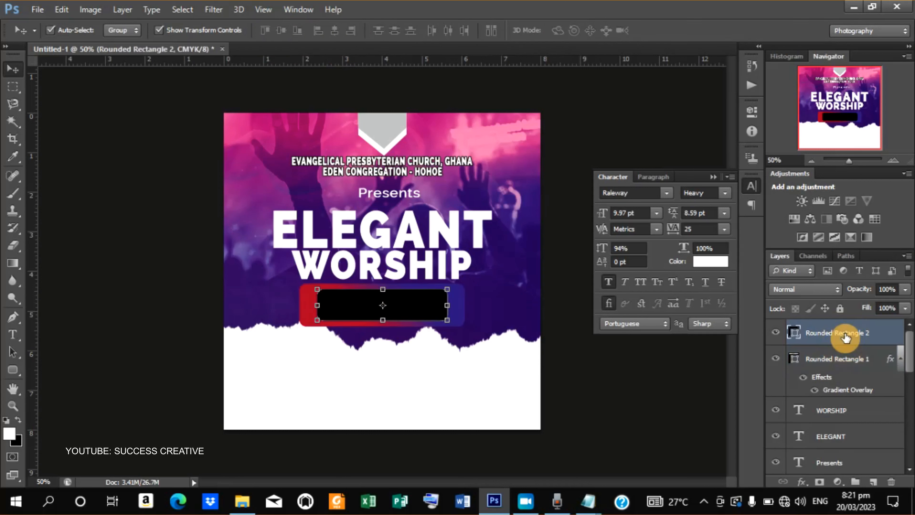
key(Right)
key(Right)
key(Right)
key(Right)
key(Right)
key(Right)
key(Right)
key(Right)
key(Right)
key(Right)
key(Right)
key(Right)
key(Right)
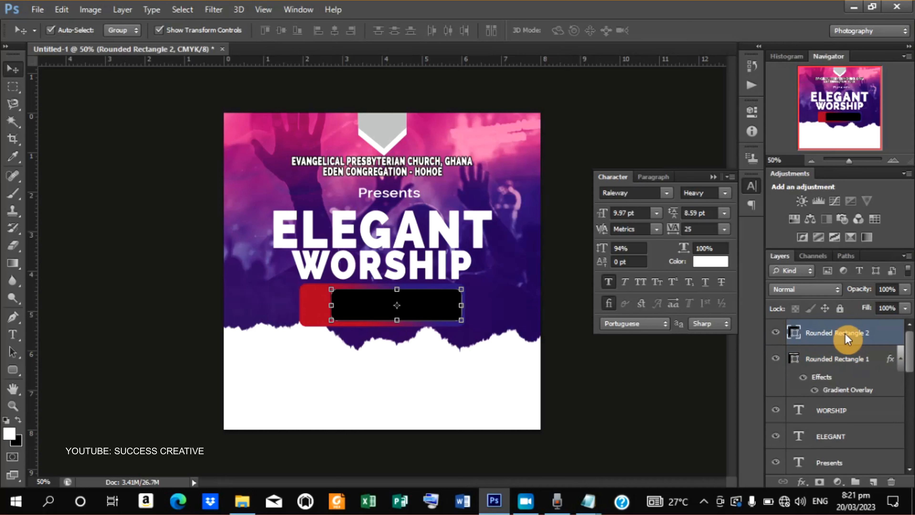
Step: Rasterize the black rounded rectangle and delete all but its right end using a rectangular selection, leaving nothing selected
right_click(817, 340)
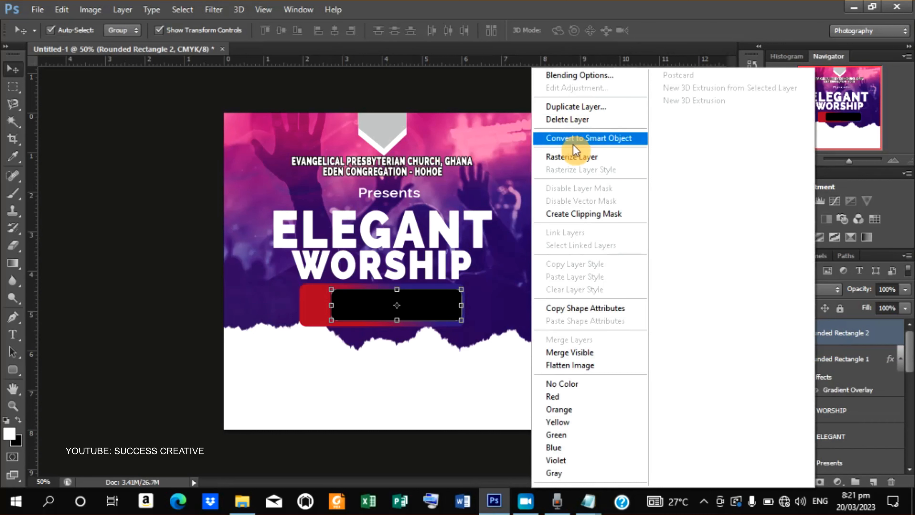
click(576, 159)
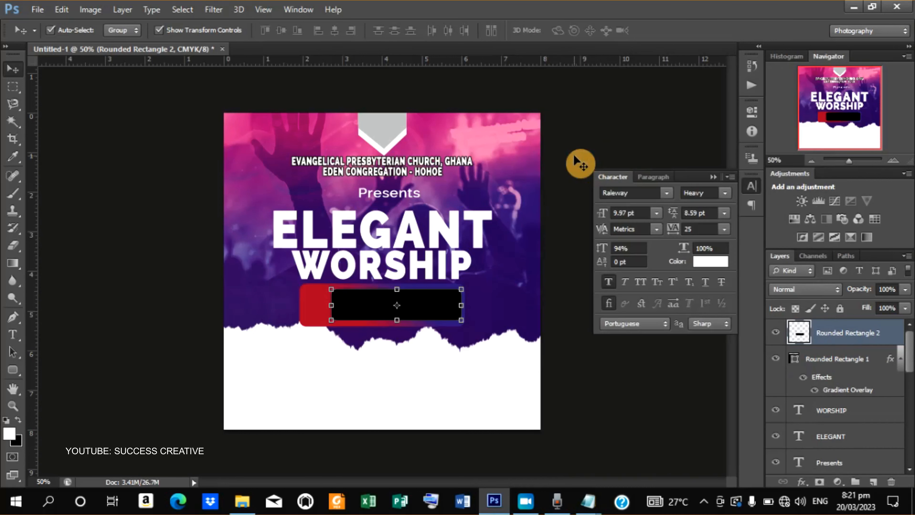
click(14, 88)
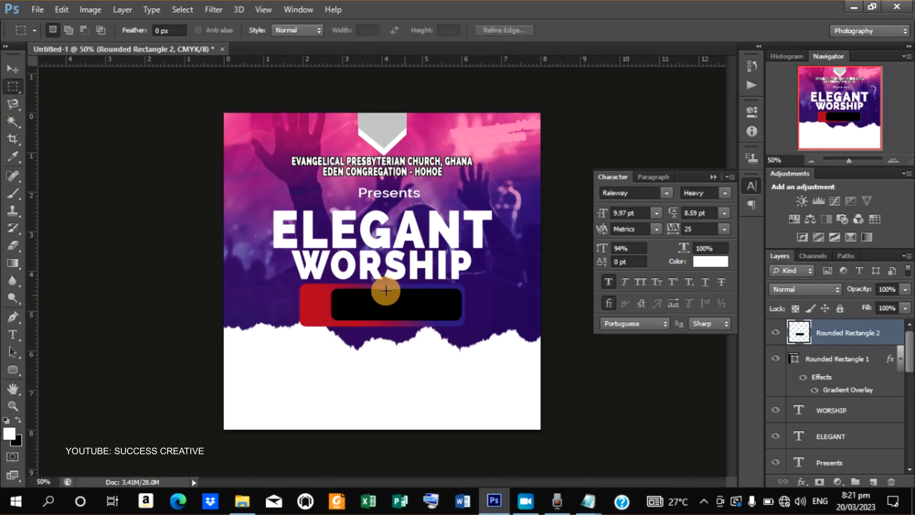
drag(319, 285, 425, 331)
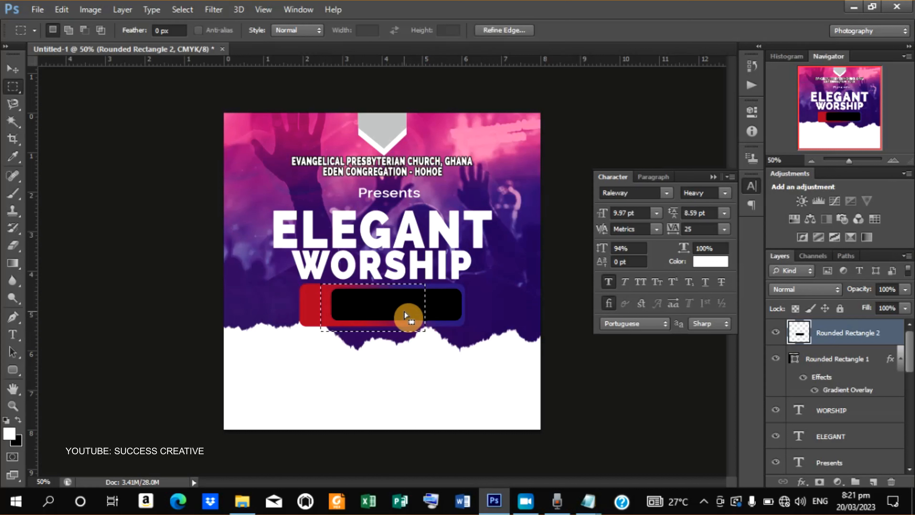
key(alt)
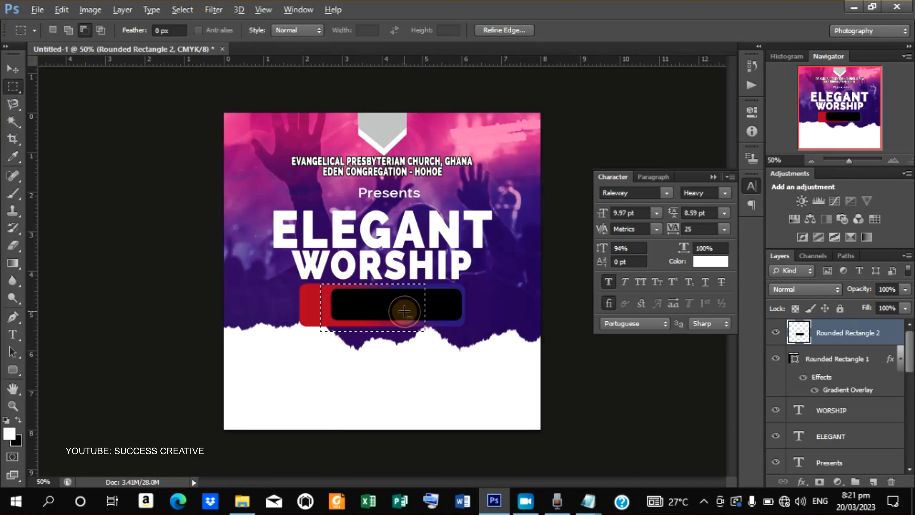
double_click(807, 342)
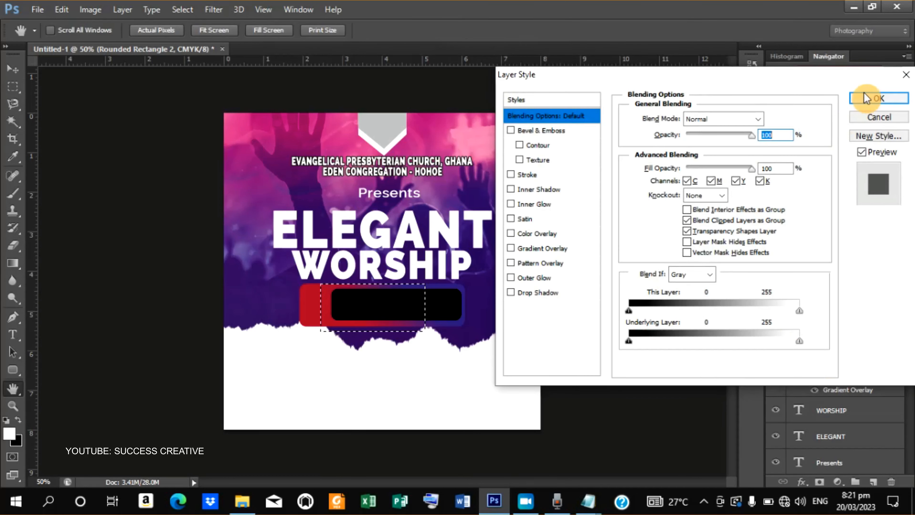
click(880, 118)
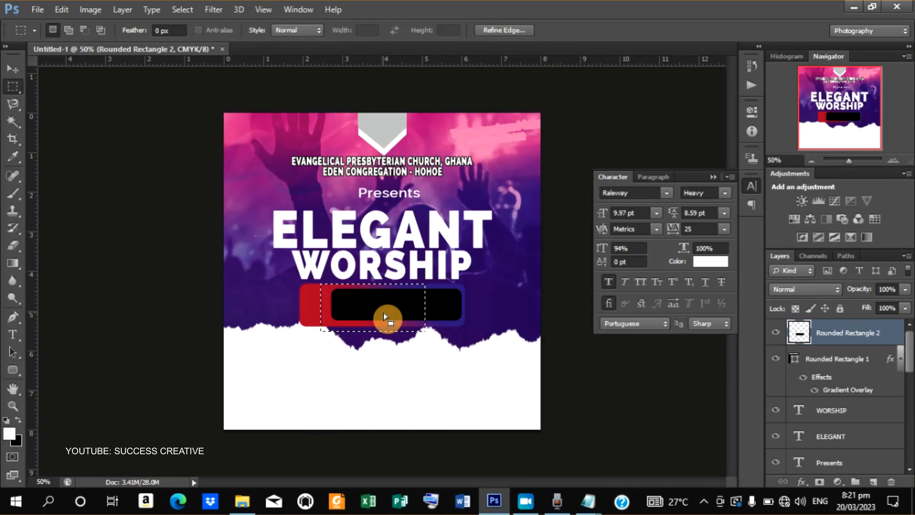
key(Delete)
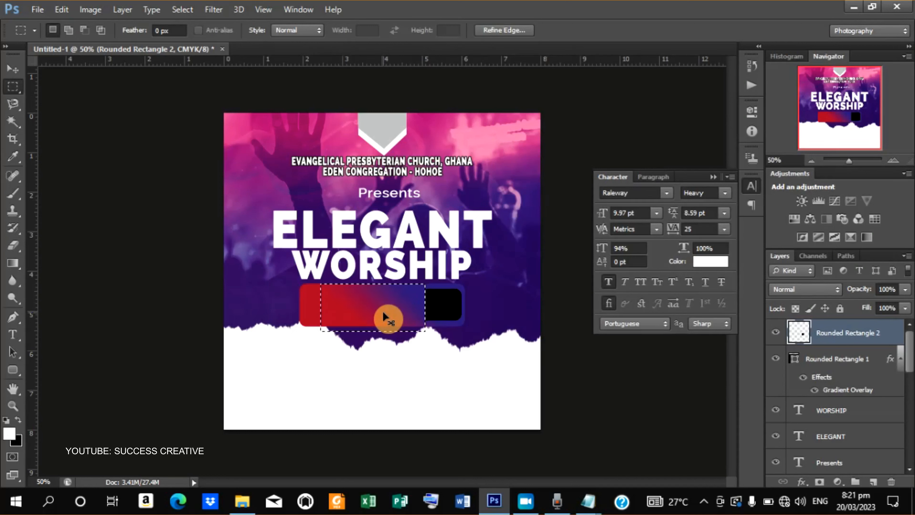
key(ctrl+d)
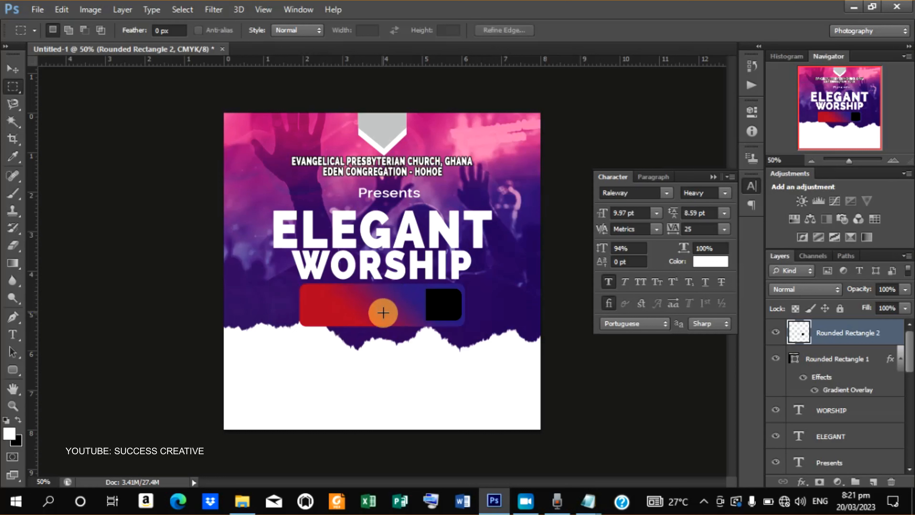
Step: Apply a Color Overlay to the remaining black block in white #ffffff, sampled from the "ELEGANT" title
right_click(807, 338)
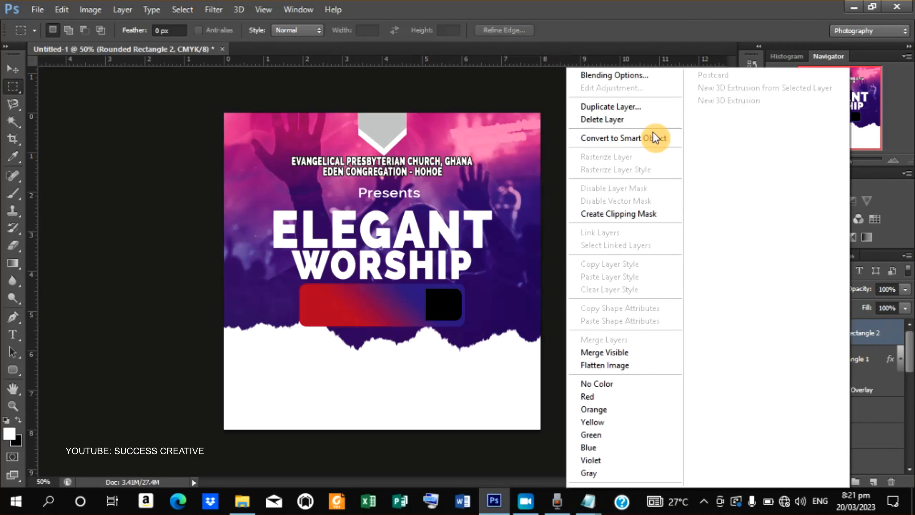
click(622, 76)
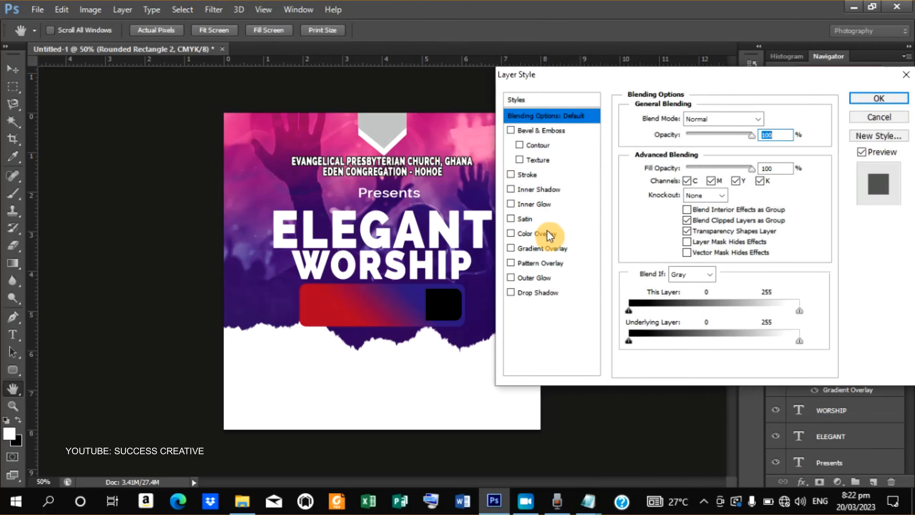
click(537, 234)
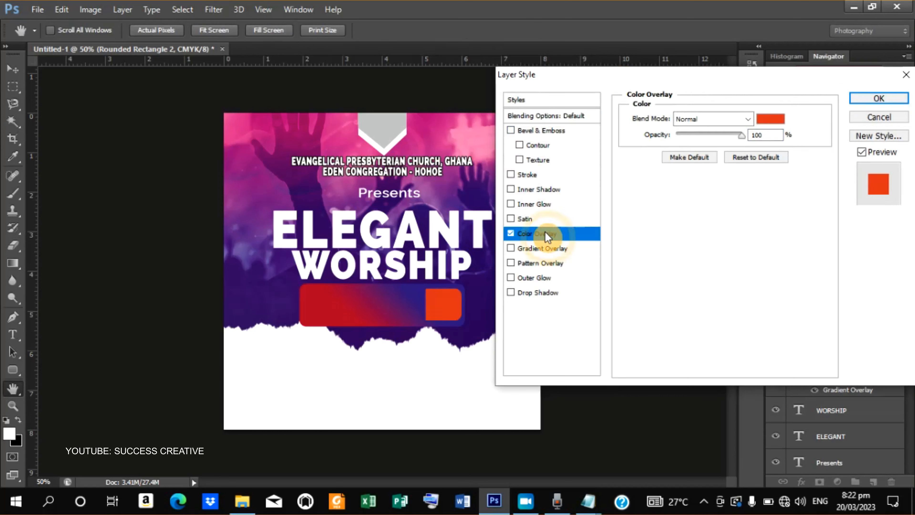
click(770, 121)
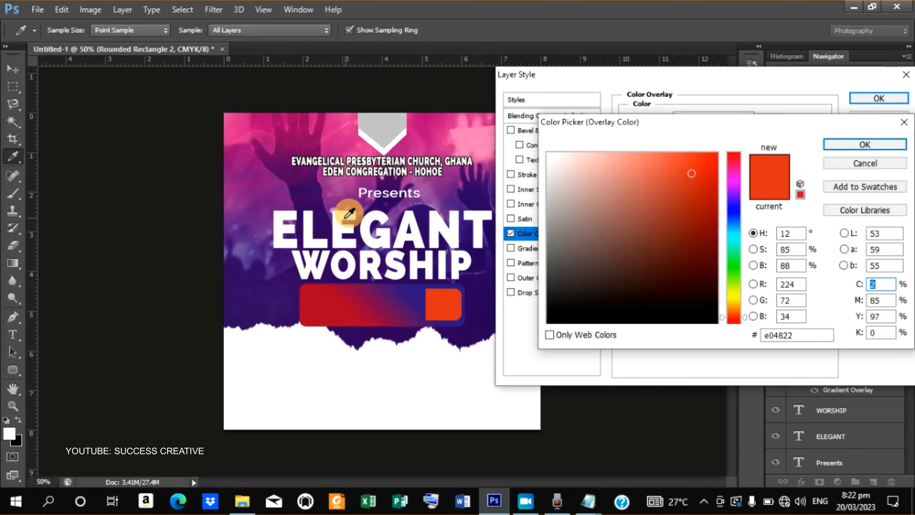
click(345, 217)
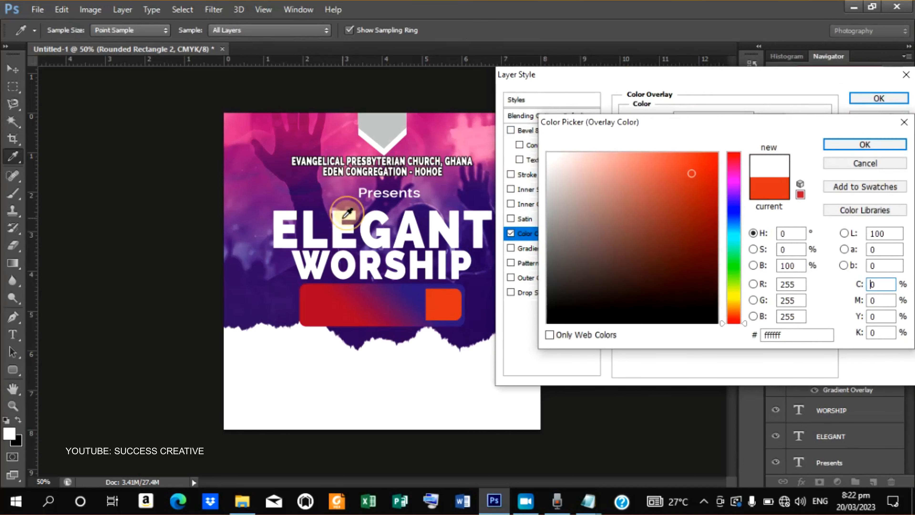
click(880, 144)
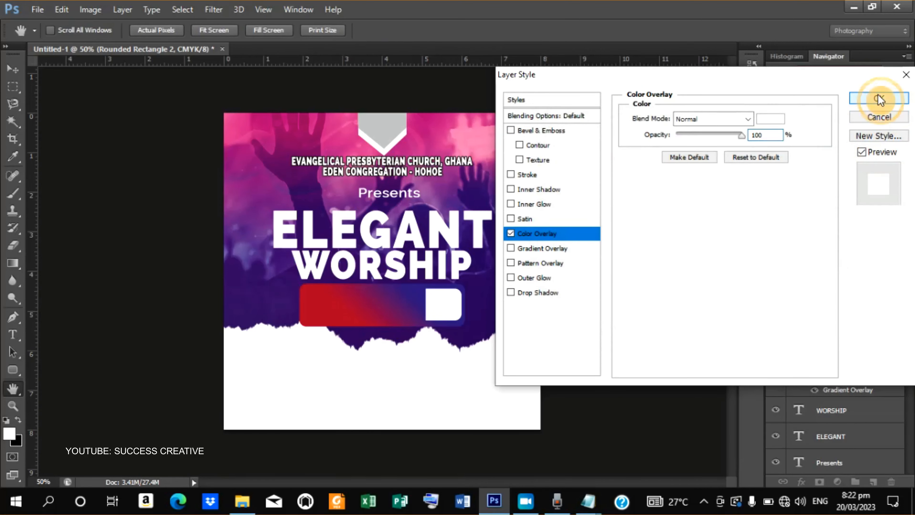
click(878, 97)
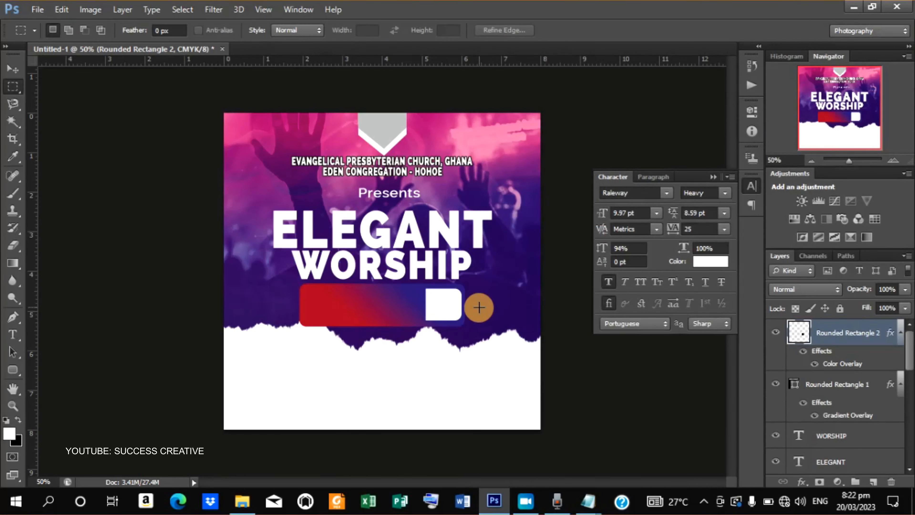
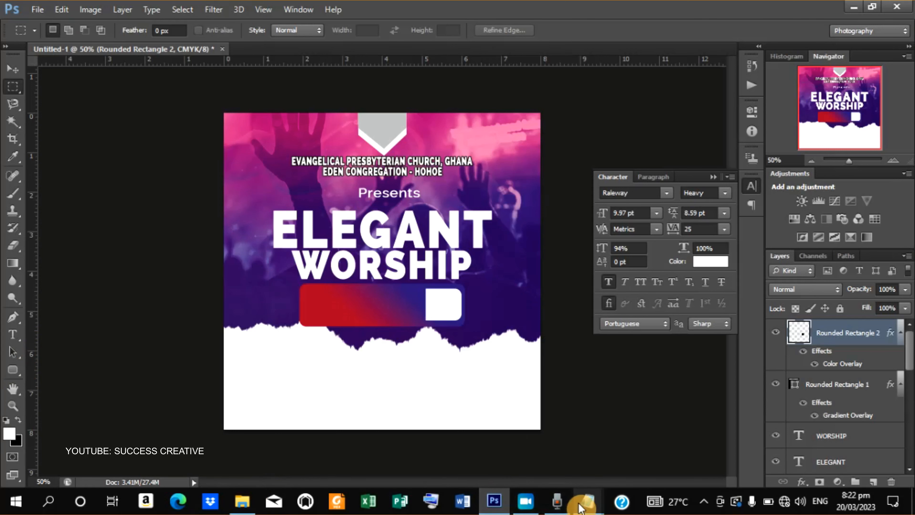
Step: Switch to Notepad, add the line "THEME: SERVE GOD, WITH ALL YOUR SOUL ISAIAH 49:1-5" and copy "SERVE GOD, WITH ALL YOUR SOUL"
mouse_move(588, 502)
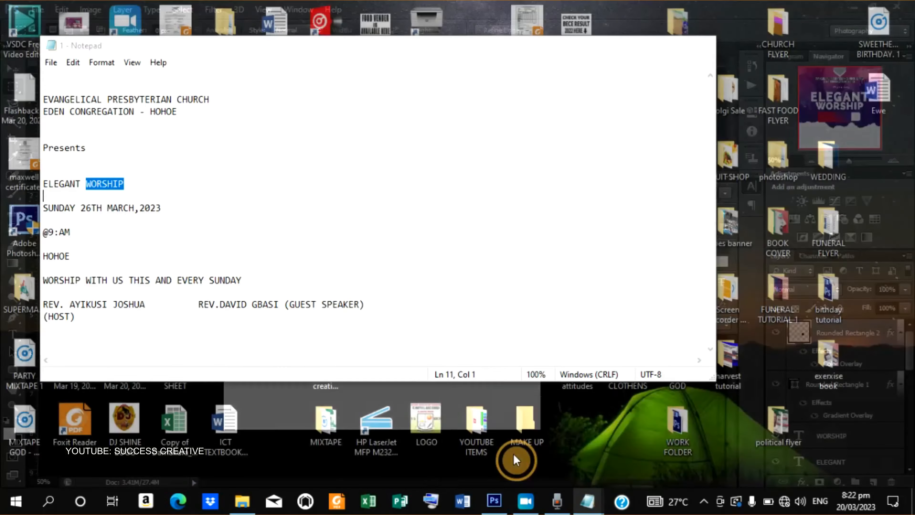
click(514, 454)
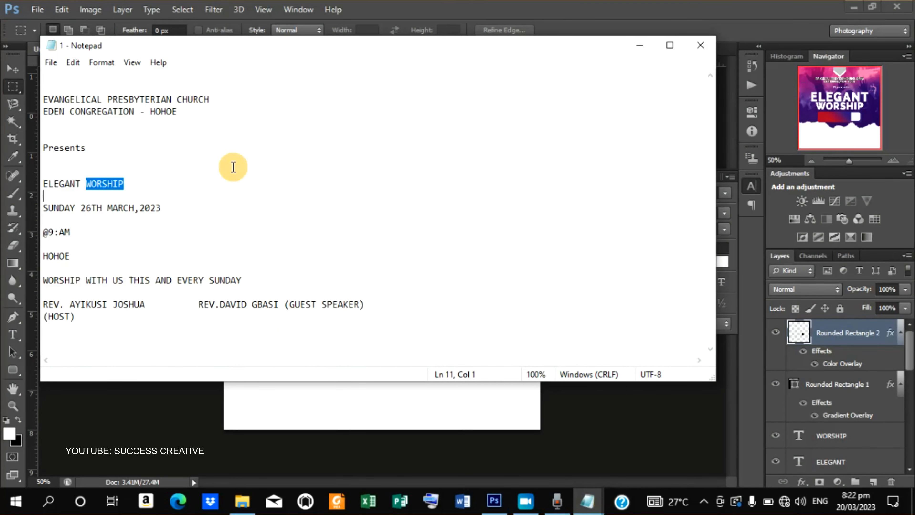
click(700, 45)
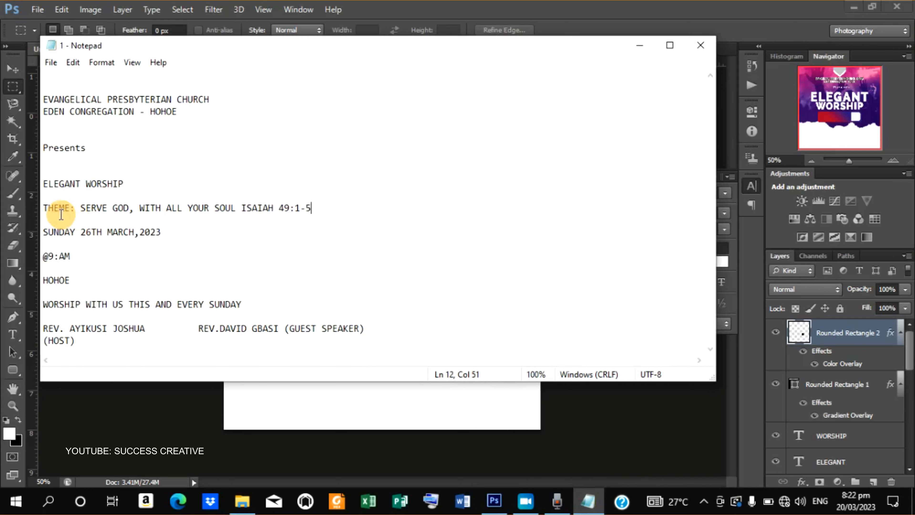
drag(80, 208, 235, 211)
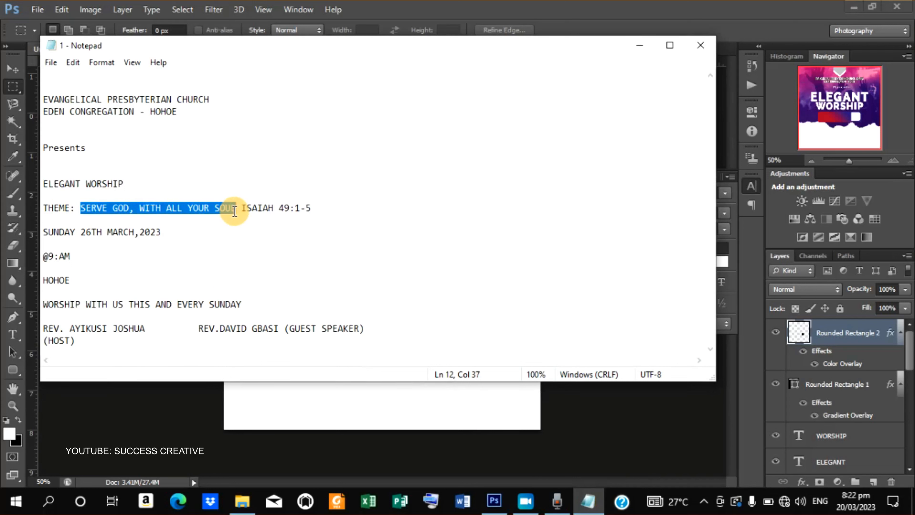
right_click(140, 211)
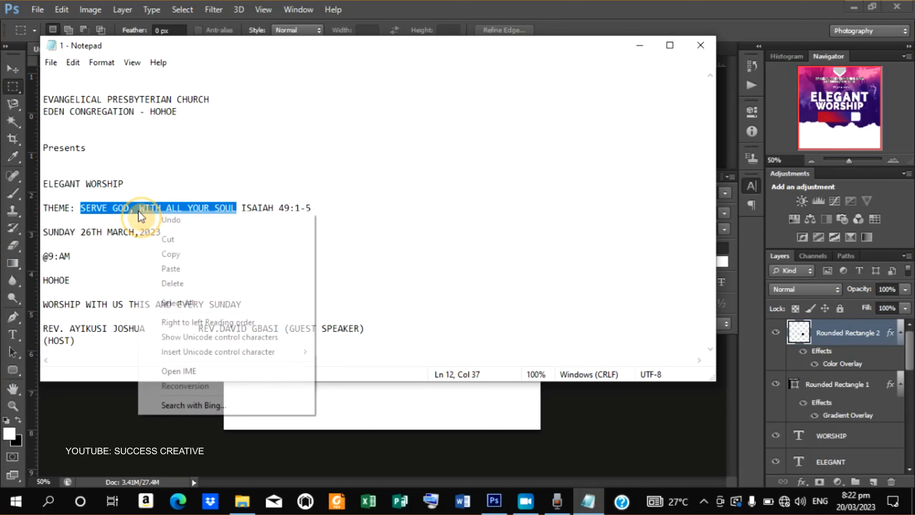
click(187, 256)
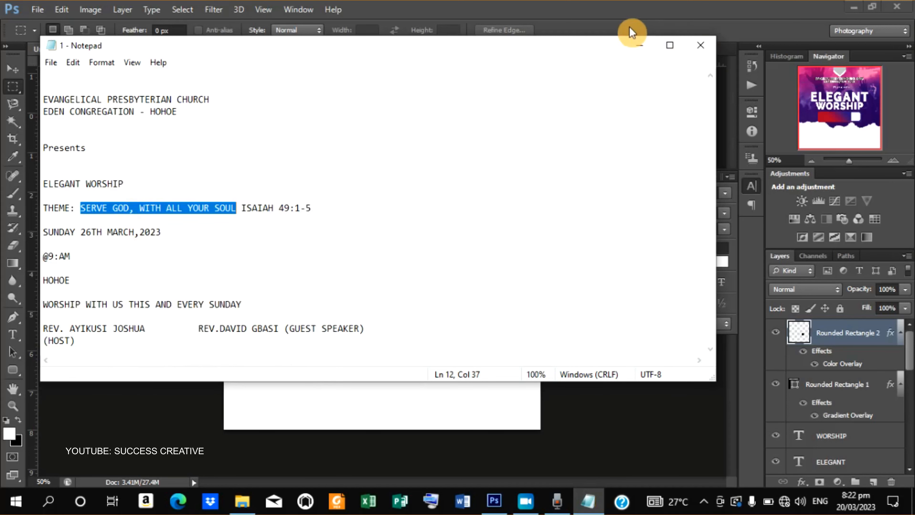
click(639, 44)
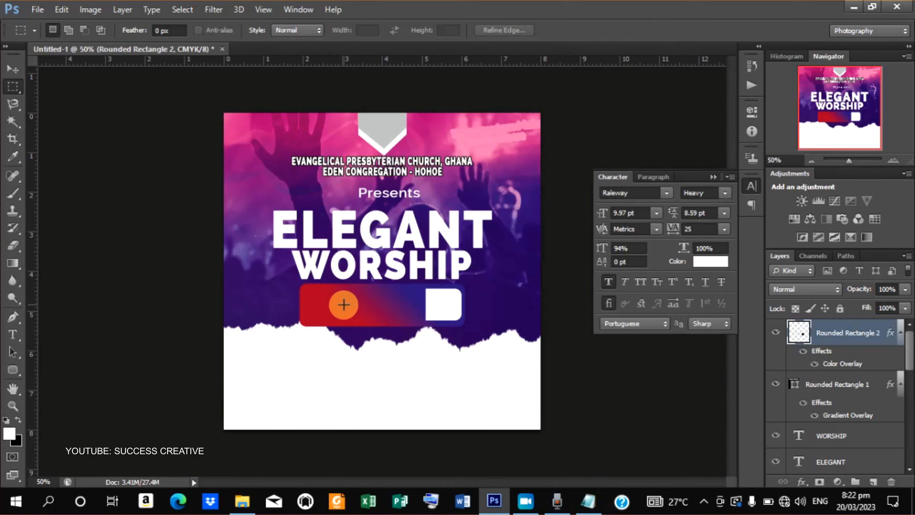
Step: In Photoshop, paste the copied theme "SERVE GOD, WITH ALL YOUR SOUL" as a new text layer over the gradient box
click(13, 334)
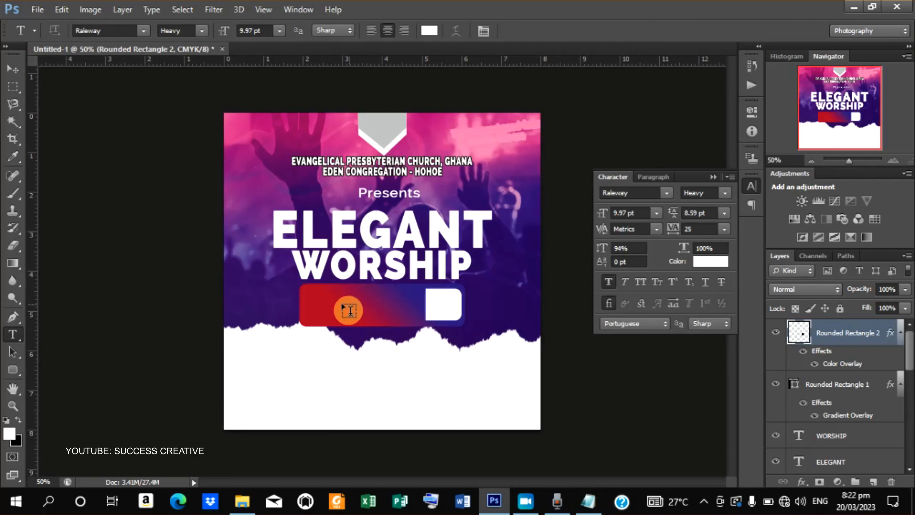
click(326, 300)
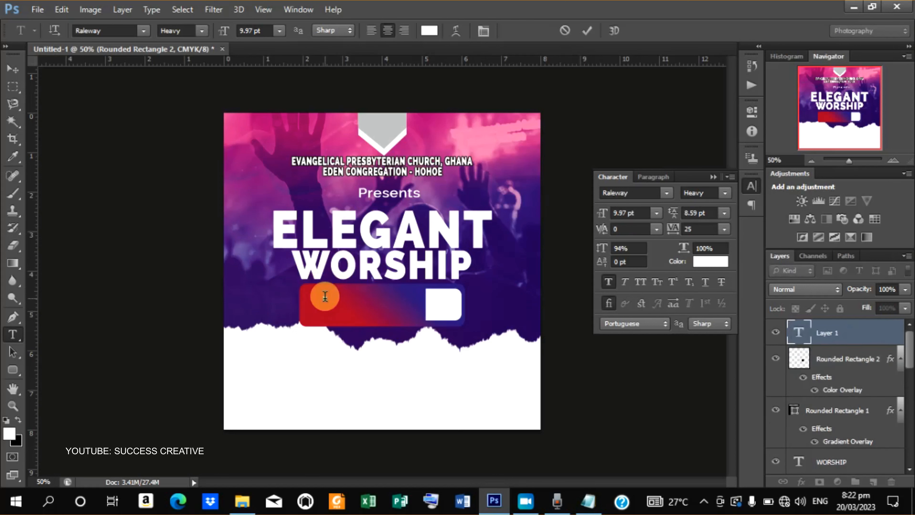
right_click(325, 299)
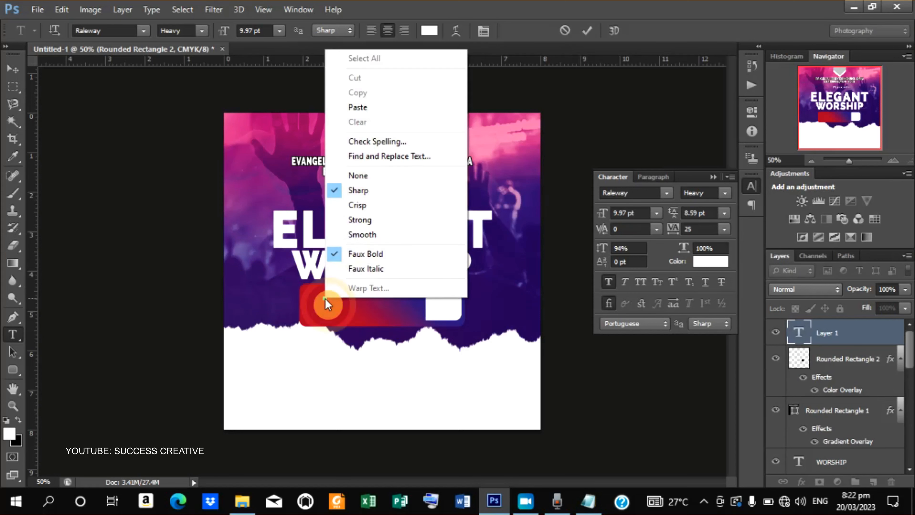
click(369, 109)
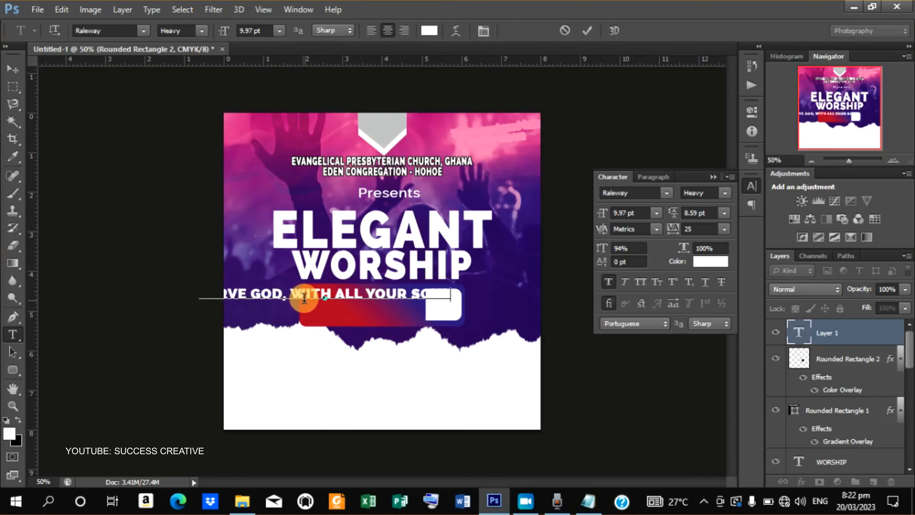
Step: Break the theme text into two lines after "SERVE GOD," and set its font style to Medium
click(293, 295)
click(293, 295)
key(Return)
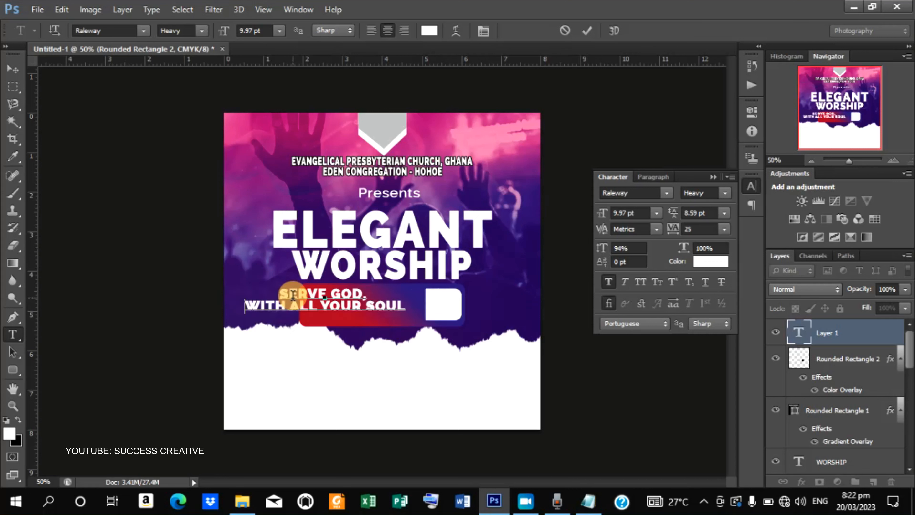
click(595, 31)
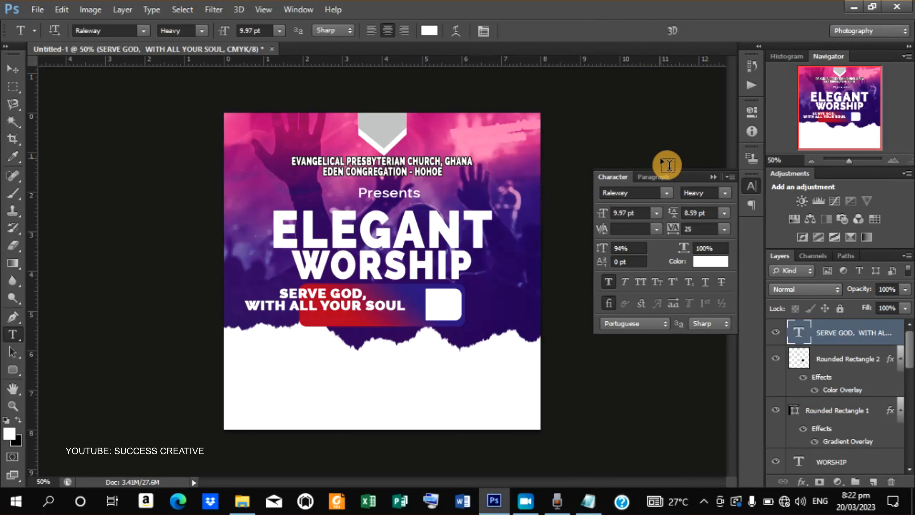
click(725, 194)
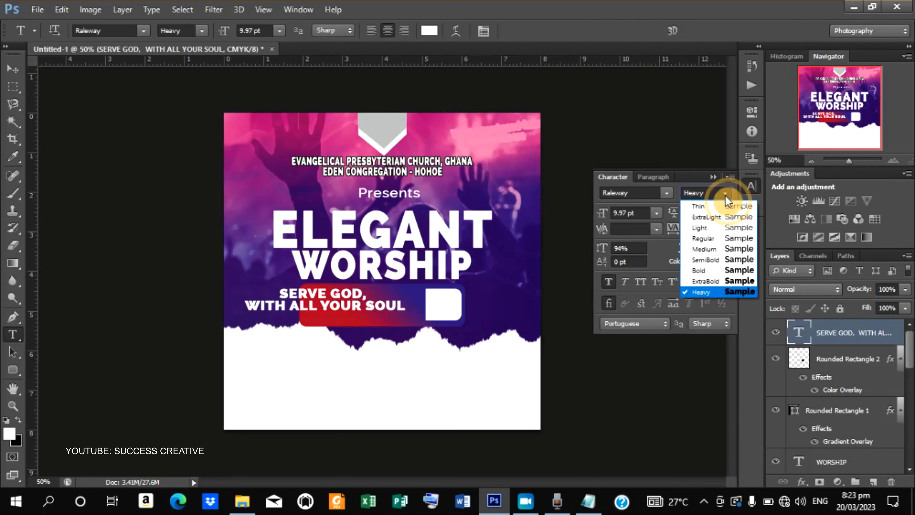
click(713, 251)
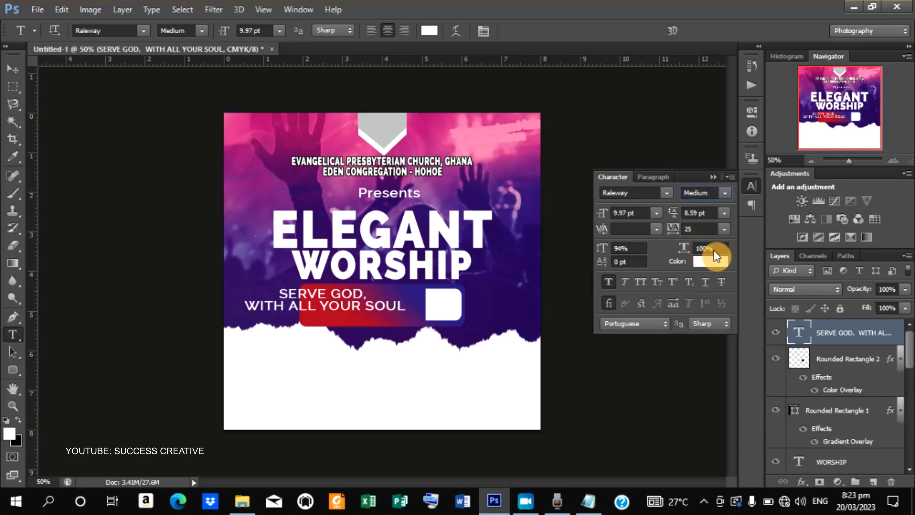
Step: Scale the theme text down to about 63% and place it inside the gradient box, beside the white block
click(13, 68)
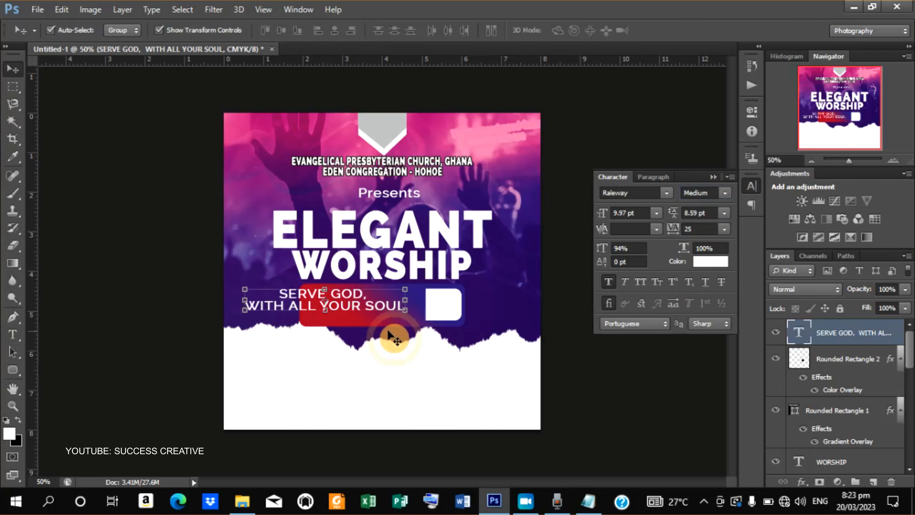
drag(360, 309, 406, 314)
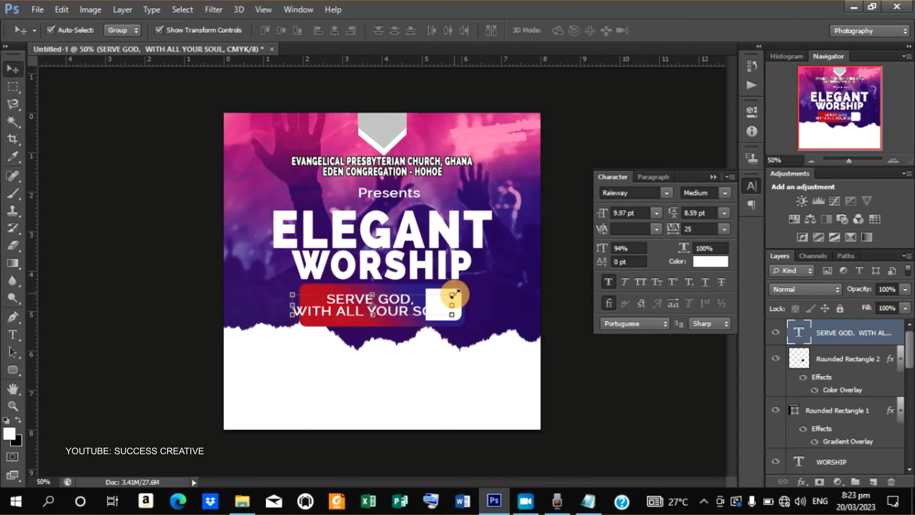
drag(452, 295, 400, 310)
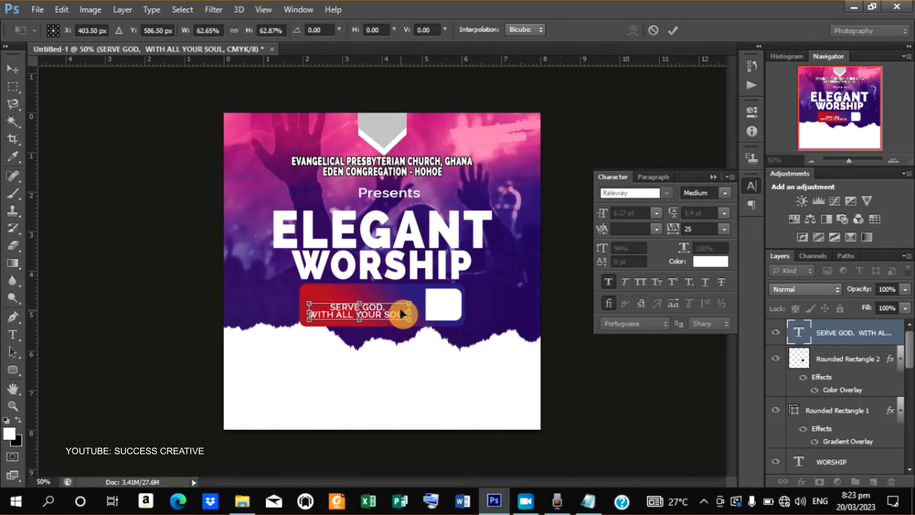
key(Up)
key(Up)
key(Up)
key(Up)
key(Right)
key(Right)
key(Right)
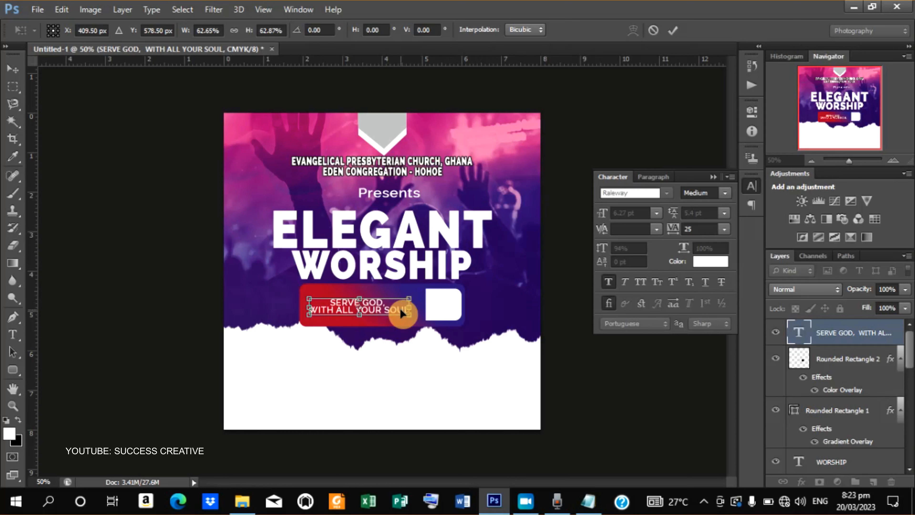
key(Right)
key(Right)
key(Right)
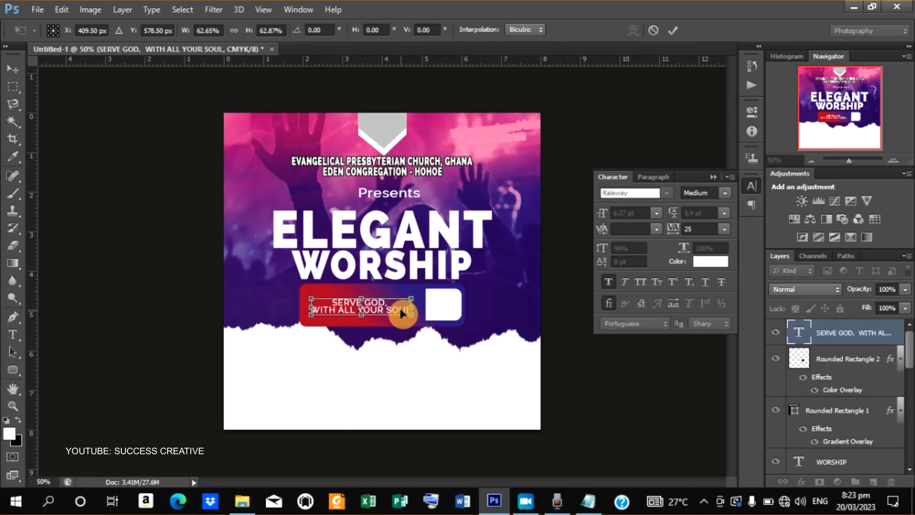
click(672, 34)
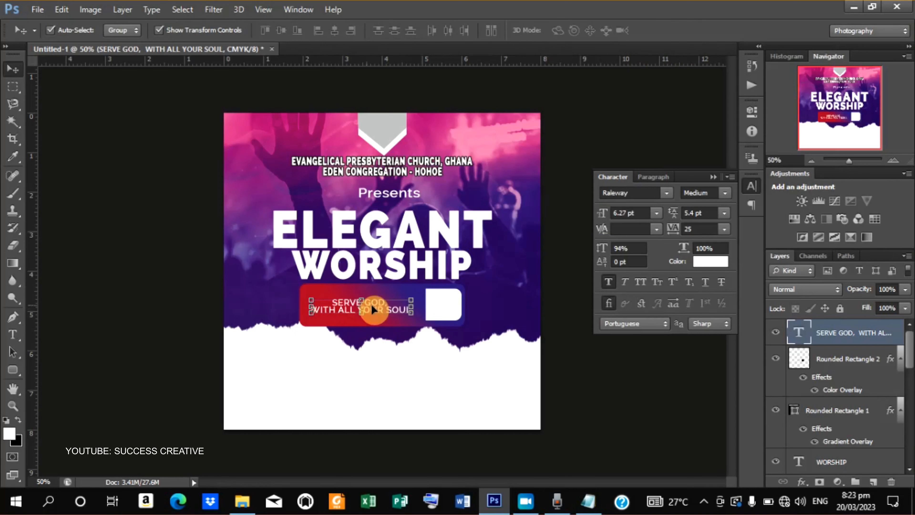
Step: Set the theme text's leading to 8.4 pt and its font size to 7 pt
click(673, 214)
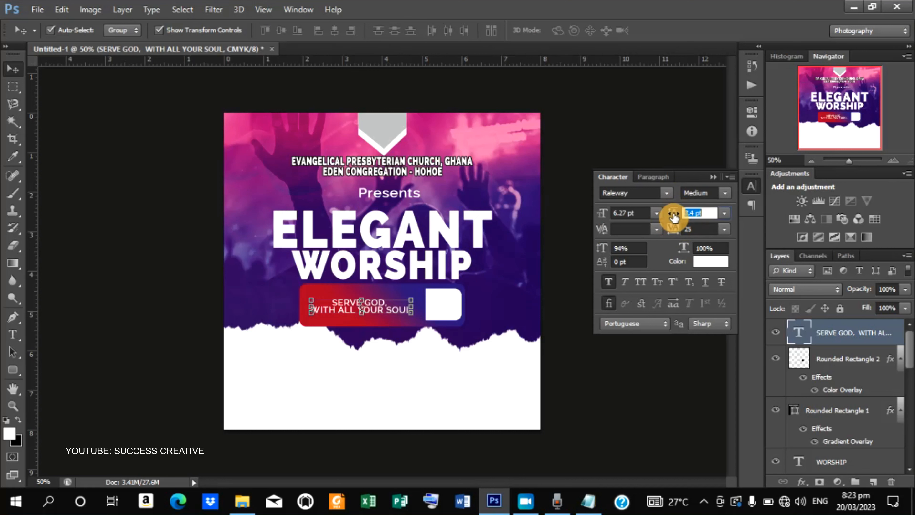
text(8.4)
key(Return)
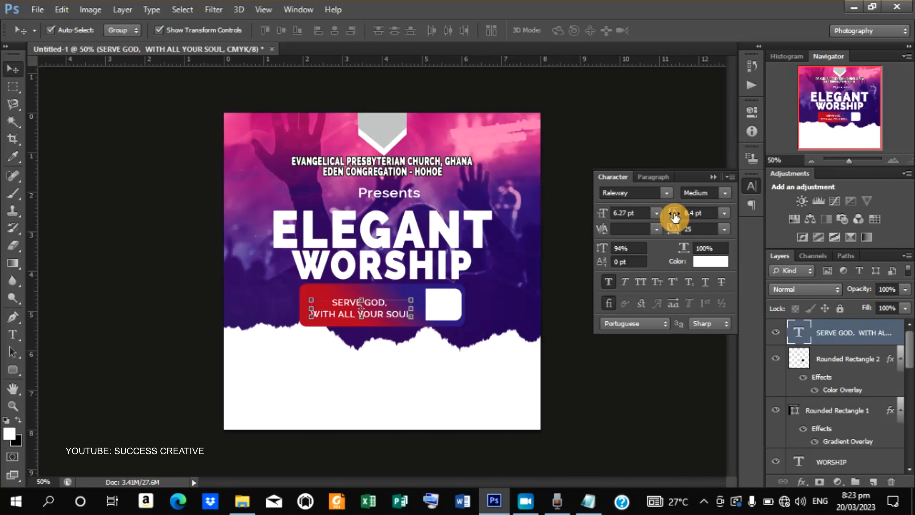
click(627, 213)
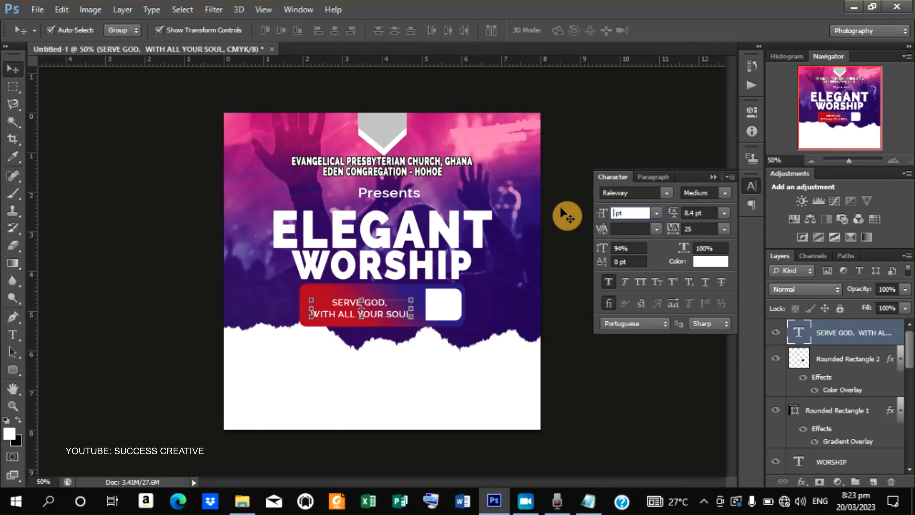
text(7)
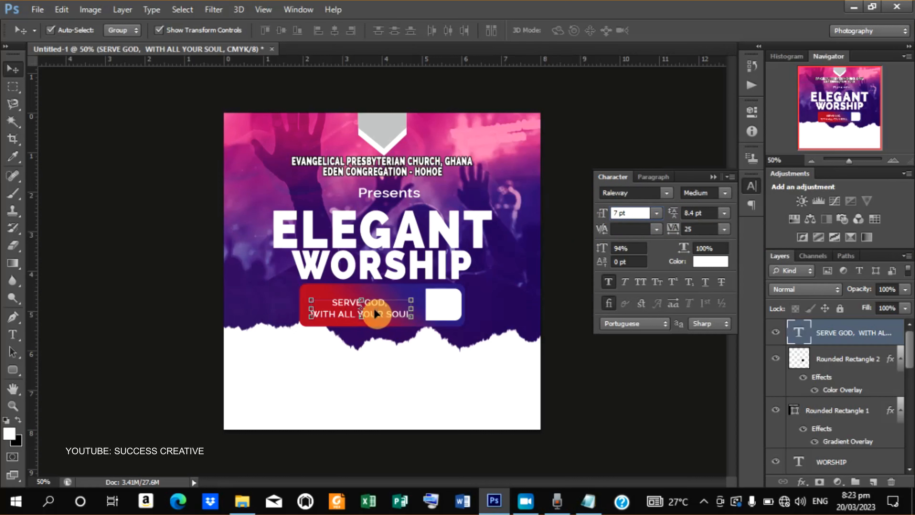
click(375, 317)
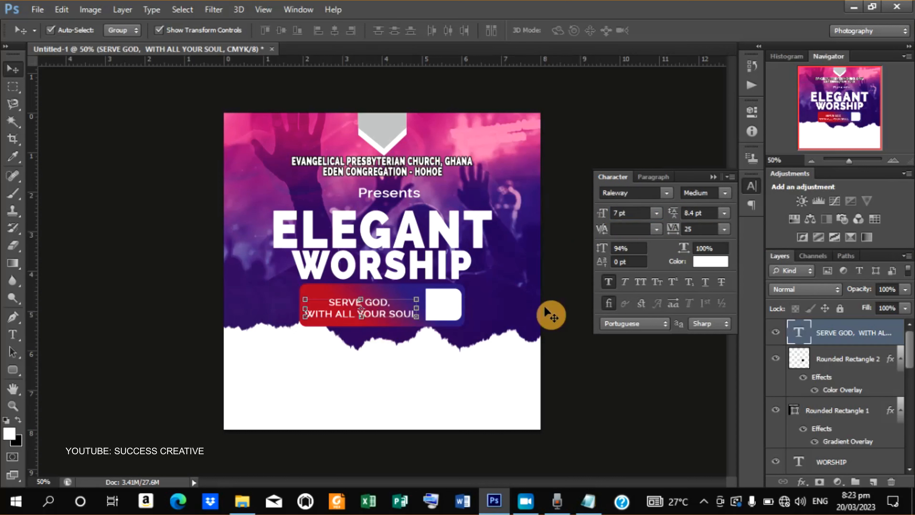
Step: Nudge the theme text until it sits centred between the gradient box's left edge and the white block
key(Up)
key(Up)
key(Up)
key(Up)
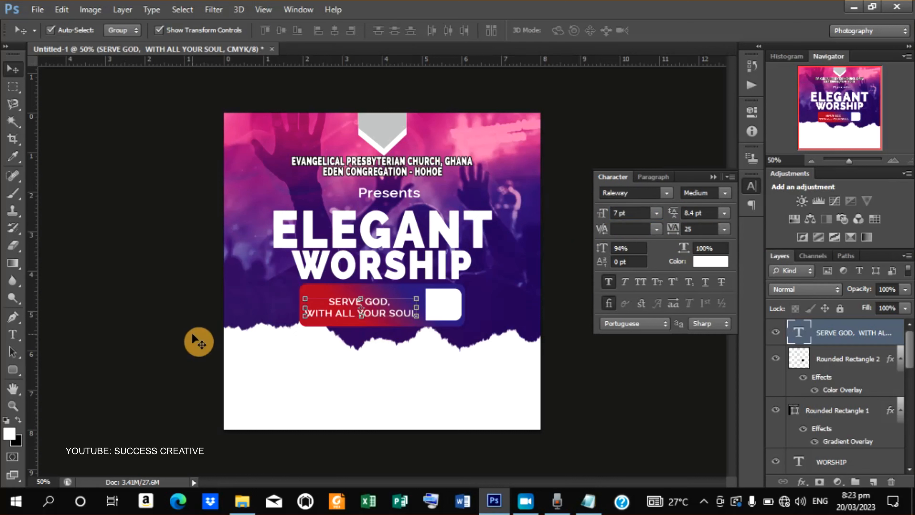
key(Right)
key(Right)
key(Down)
key(Down)
key(Right)
key(Right)
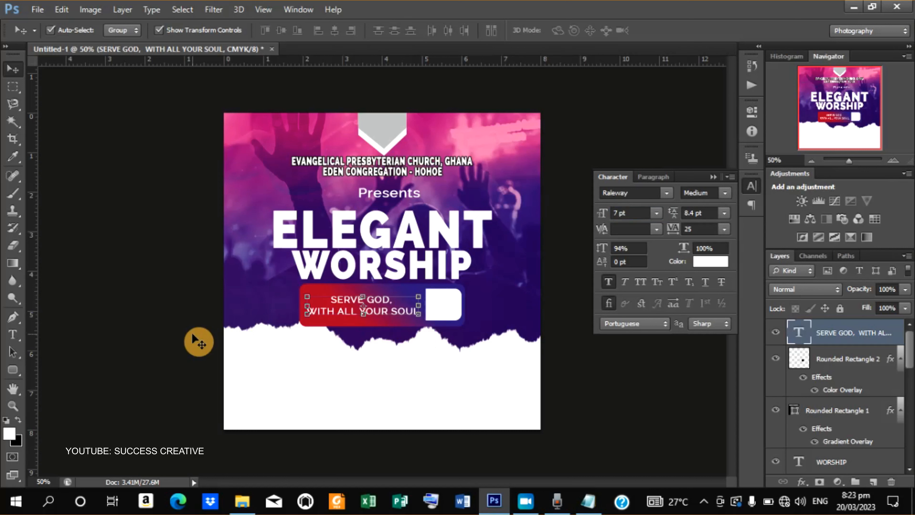
key(Down)
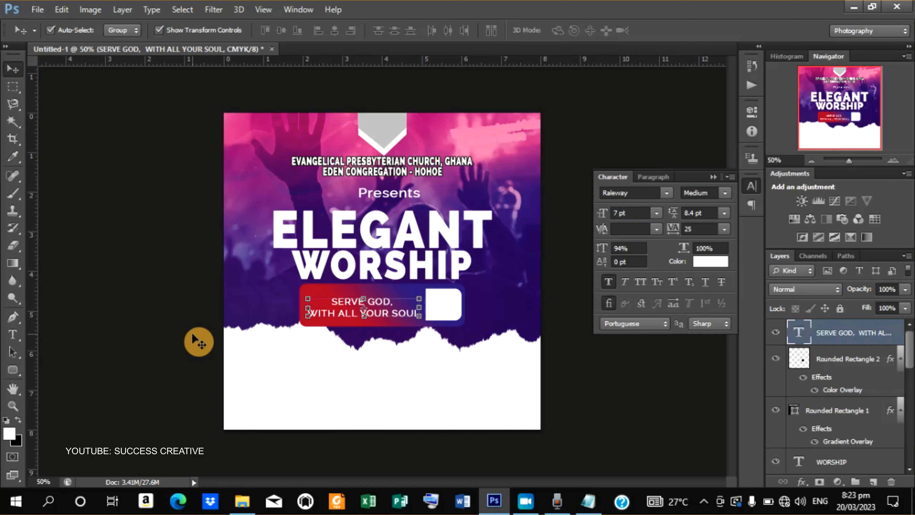
key(Down)
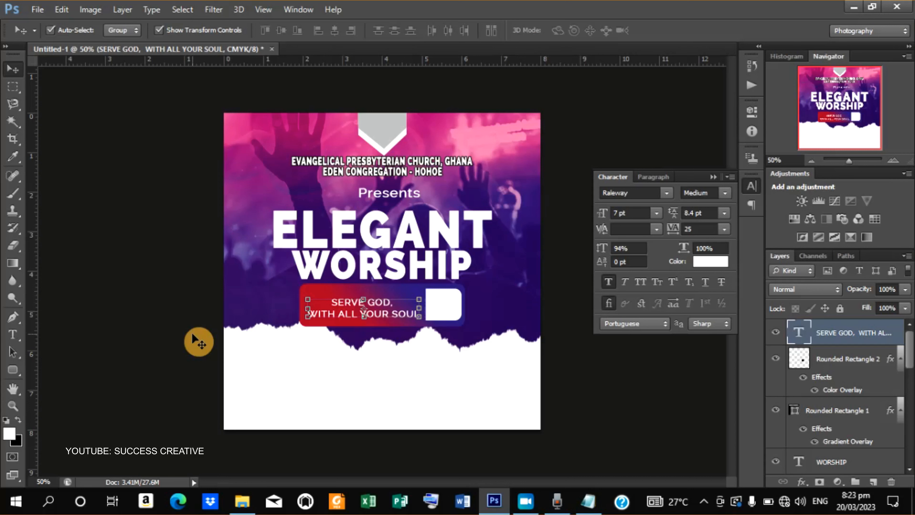
key(Left)
key(Right)
key(Up)
key(Up)
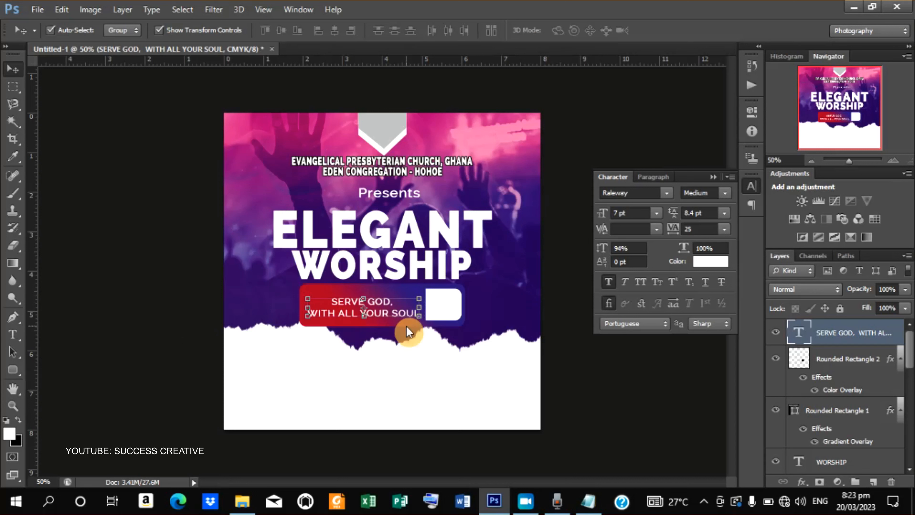
key(Right)
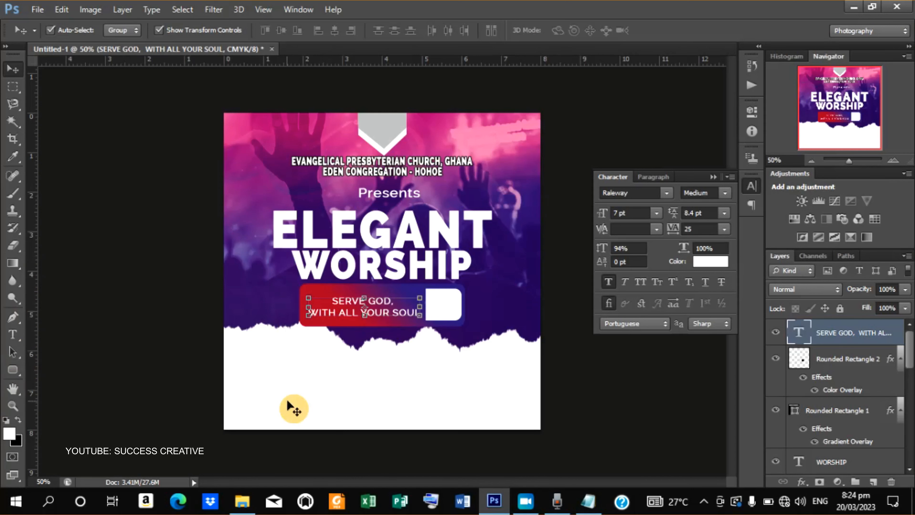
Step: Copy the word "ISAIAH" from the theme line in the Notepad file and return to Photoshop
click(593, 503)
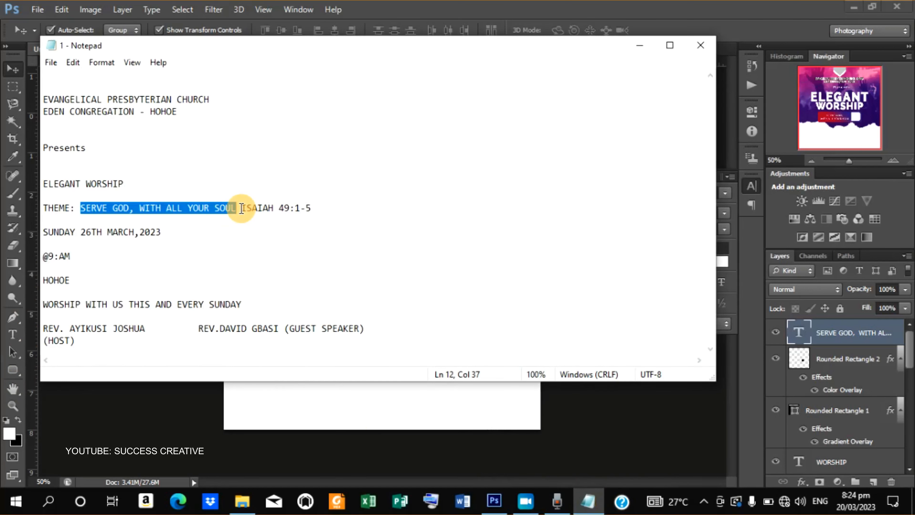
drag(241, 209, 270, 210)
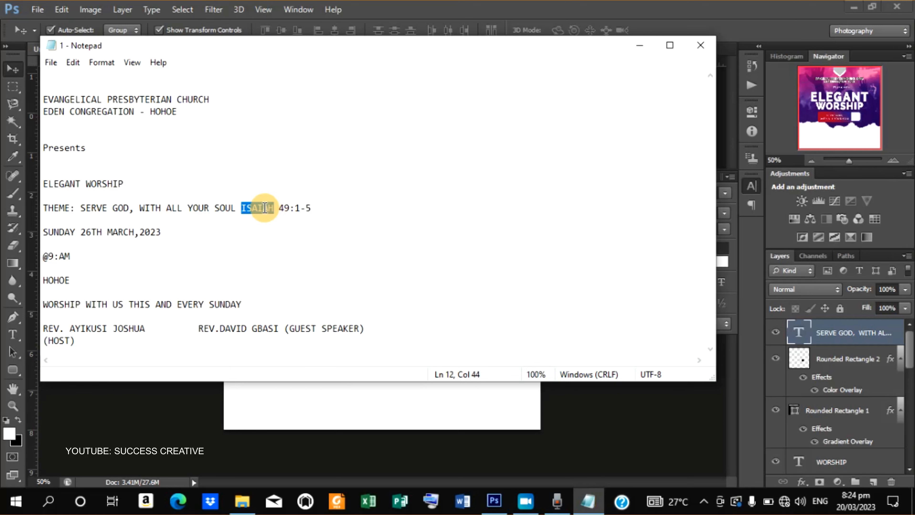
right_click(273, 211)
click(310, 251)
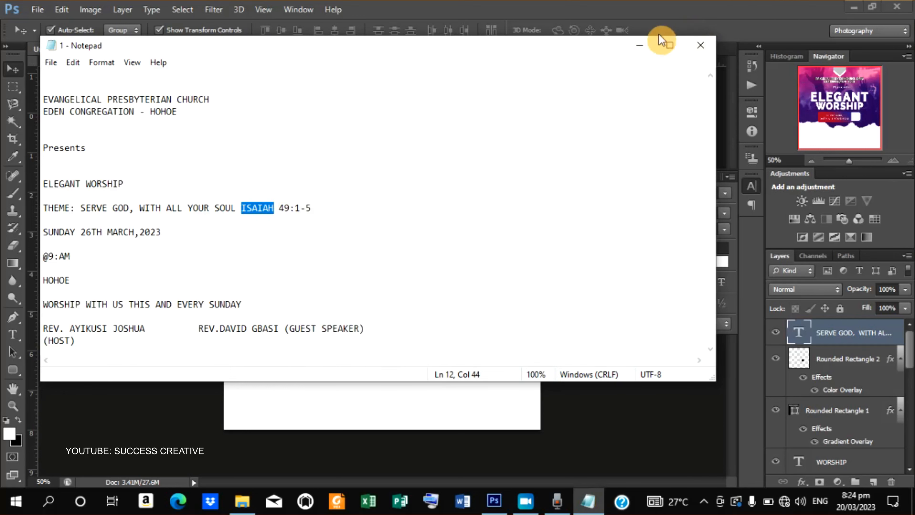
click(639, 44)
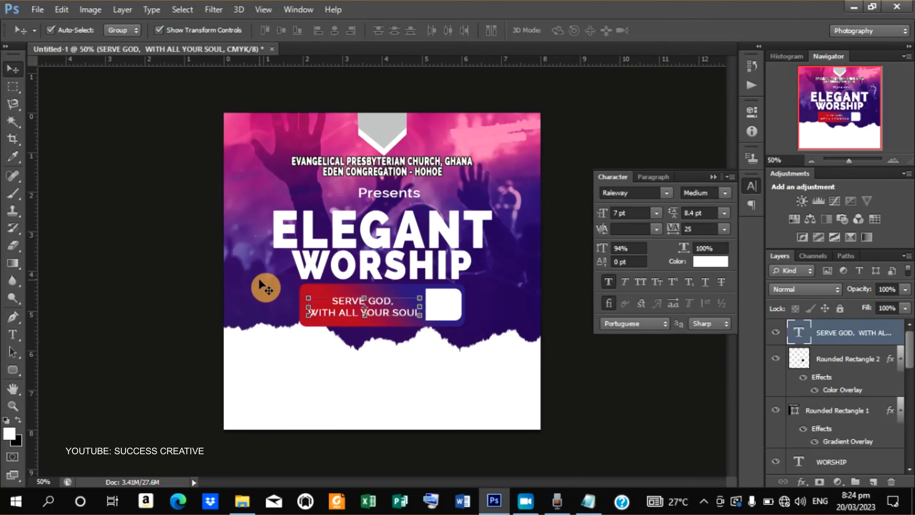
Step: Paste "ISAIAH" as a new text layer in the empty area left of "Presents"
key(t)
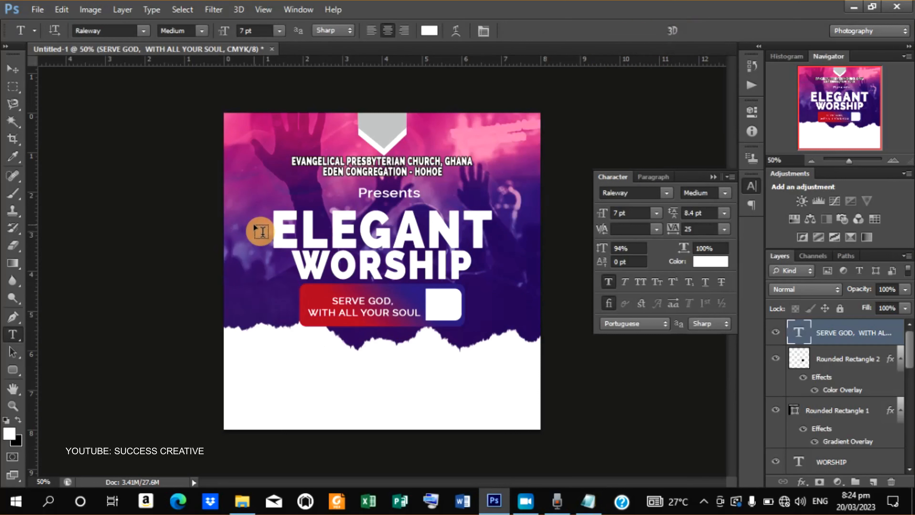
click(260, 195)
right_click(261, 196)
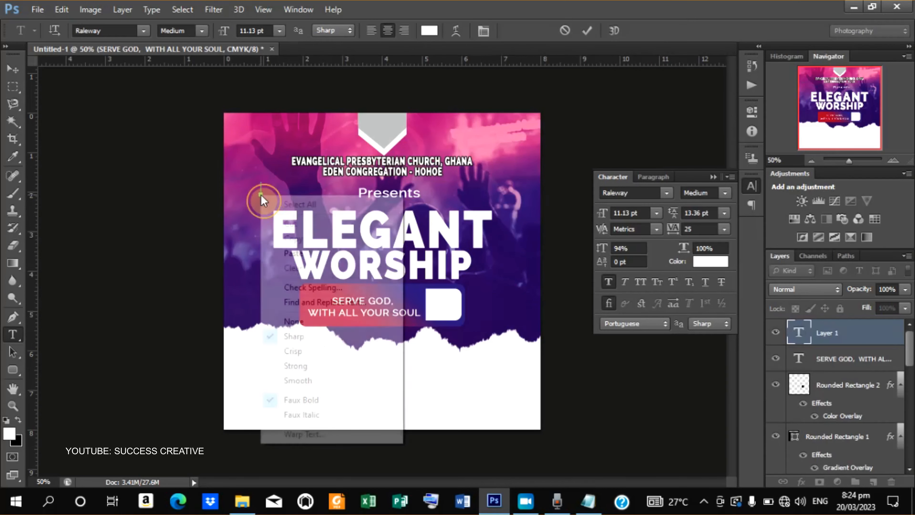
click(310, 256)
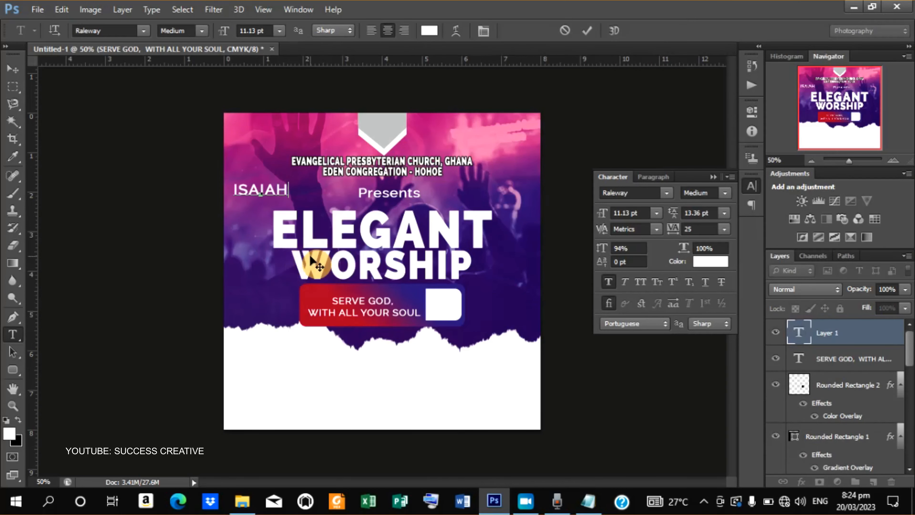
click(13, 69)
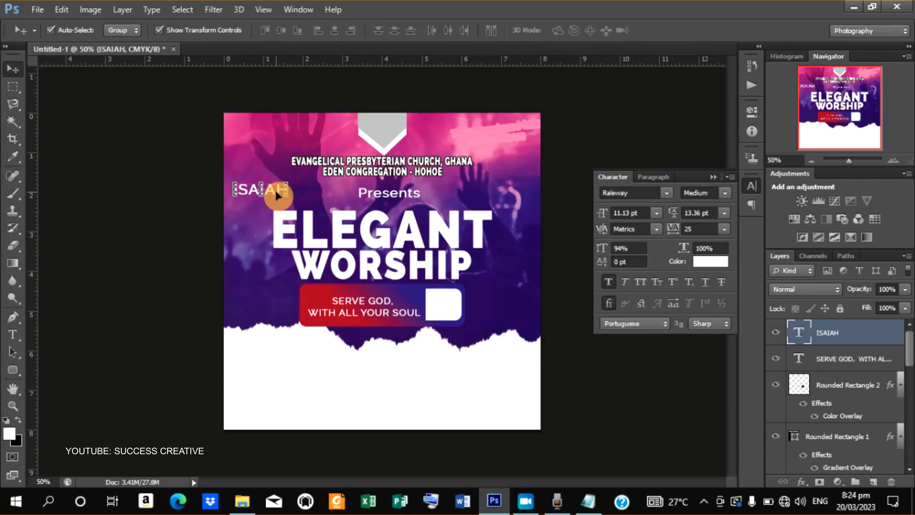
Step: Move the ISAIAH text onto the white rounded rectangle in the theme banner and set its colour to black (#000000)
drag(272, 196, 453, 305)
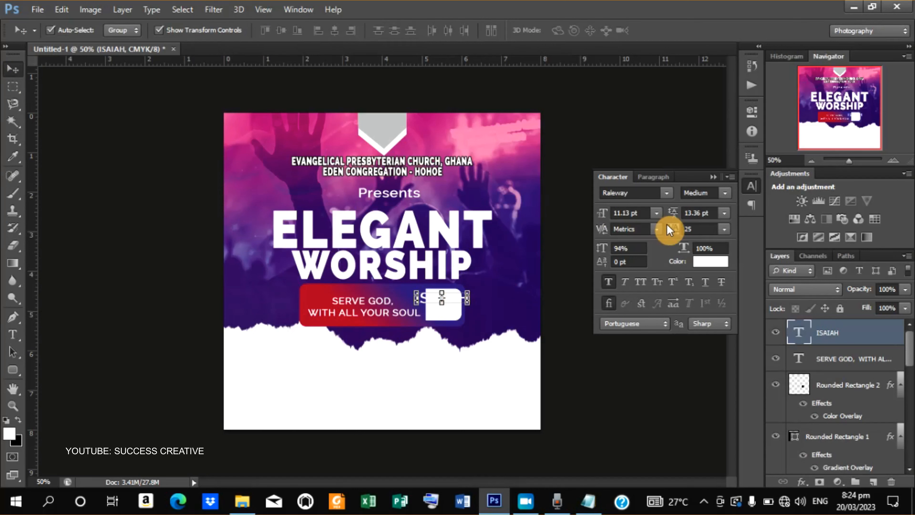
click(706, 263)
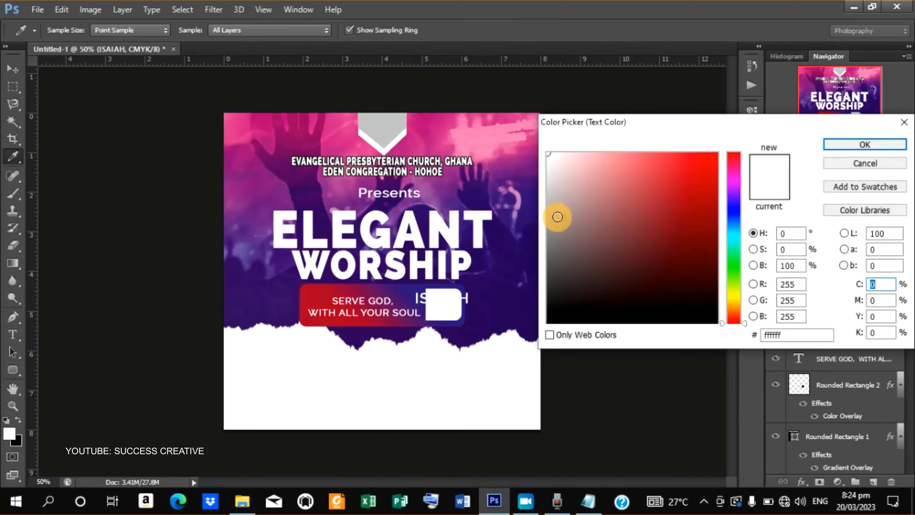
drag(555, 230, 517, 377)
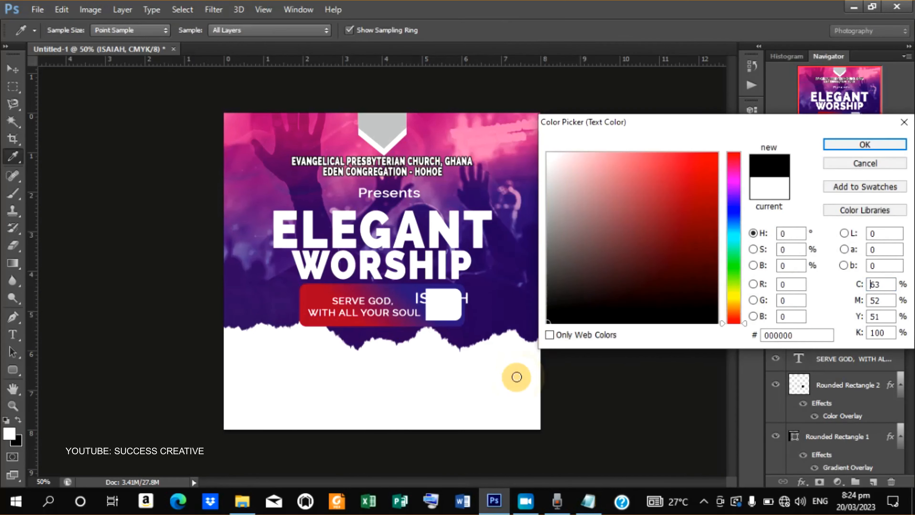
click(864, 145)
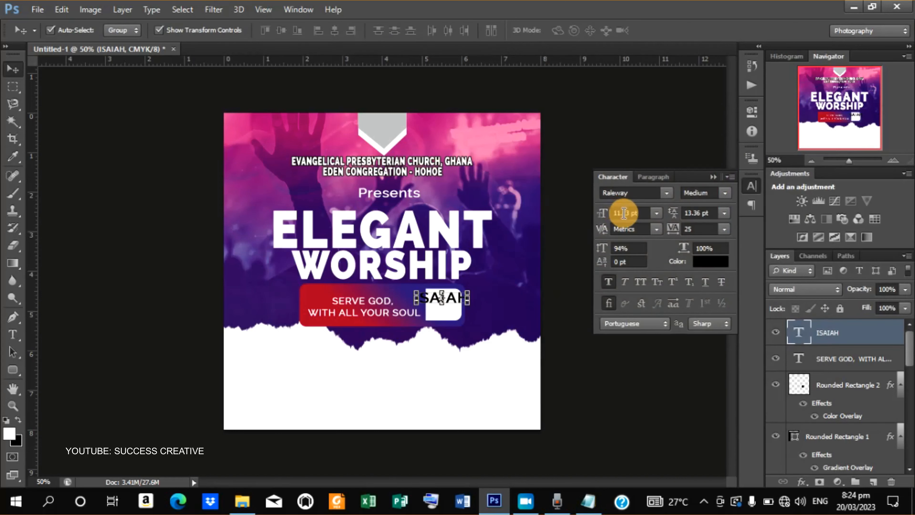
Step: Reduce the ISAIAH text's font size to 6 pt so it fits inside the white rounded rectangle
click(605, 217)
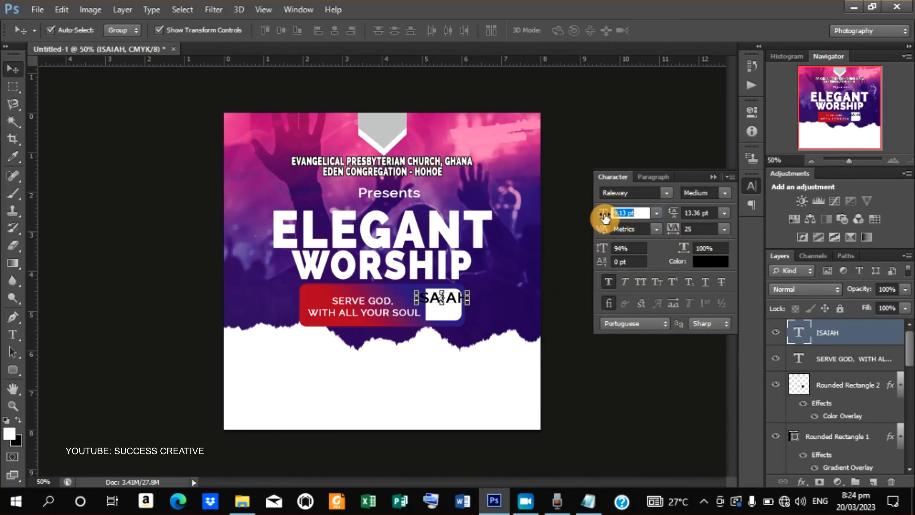
key(Return)
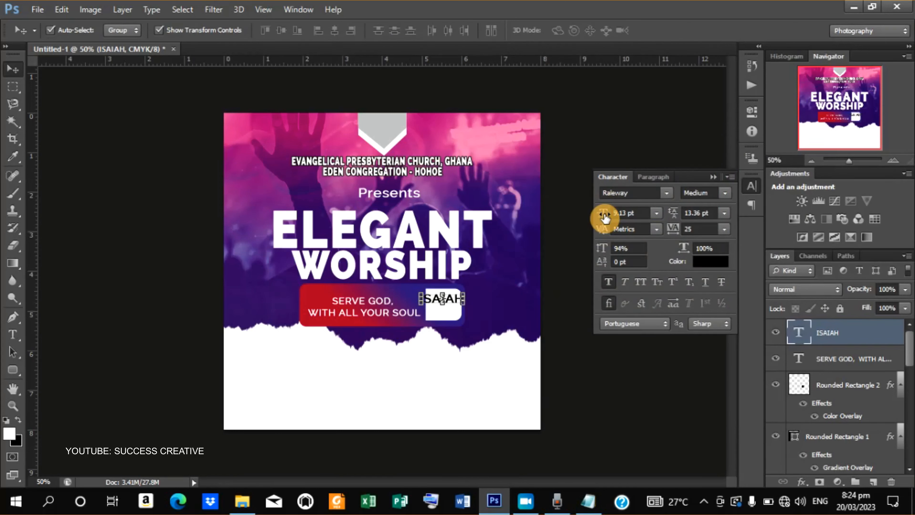
drag(605, 217, 603, 216)
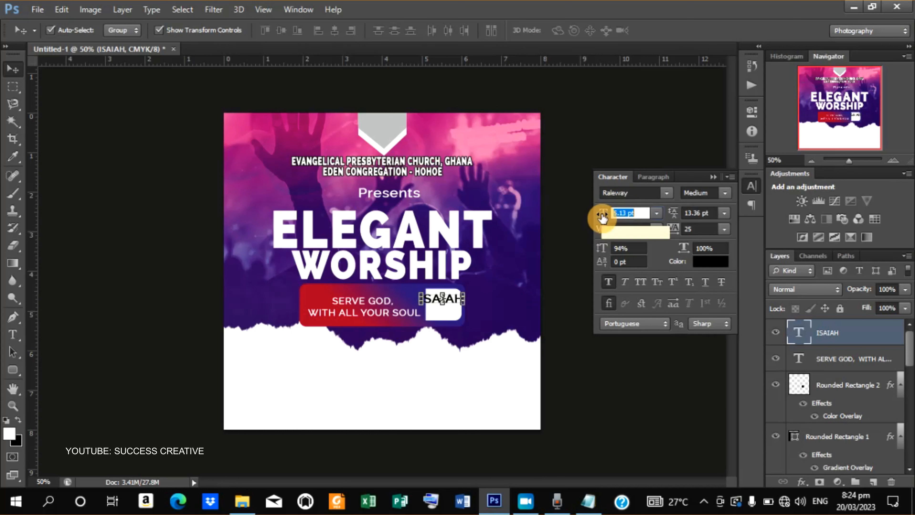
key(Return)
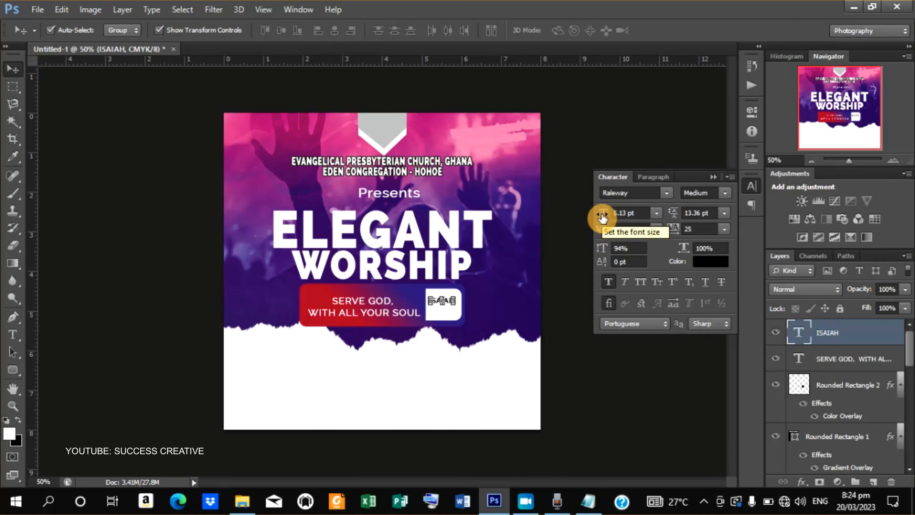
click(626, 212)
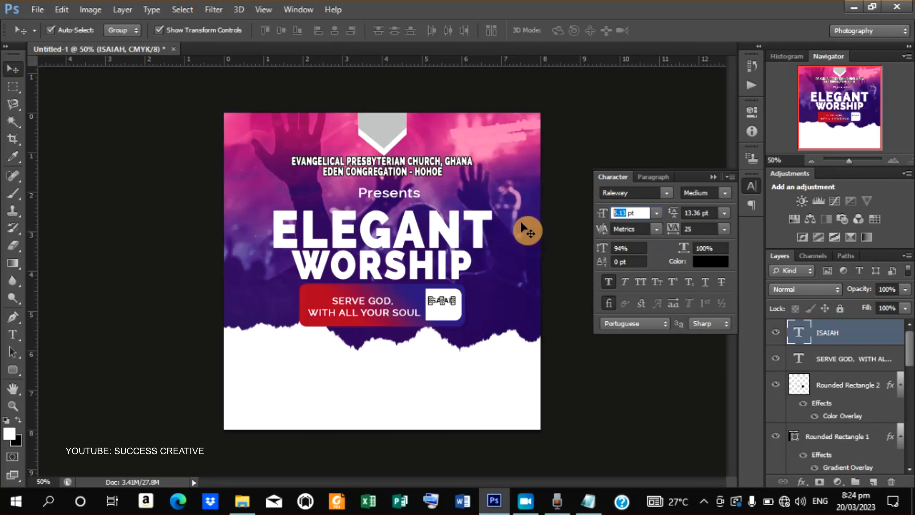
click(448, 300)
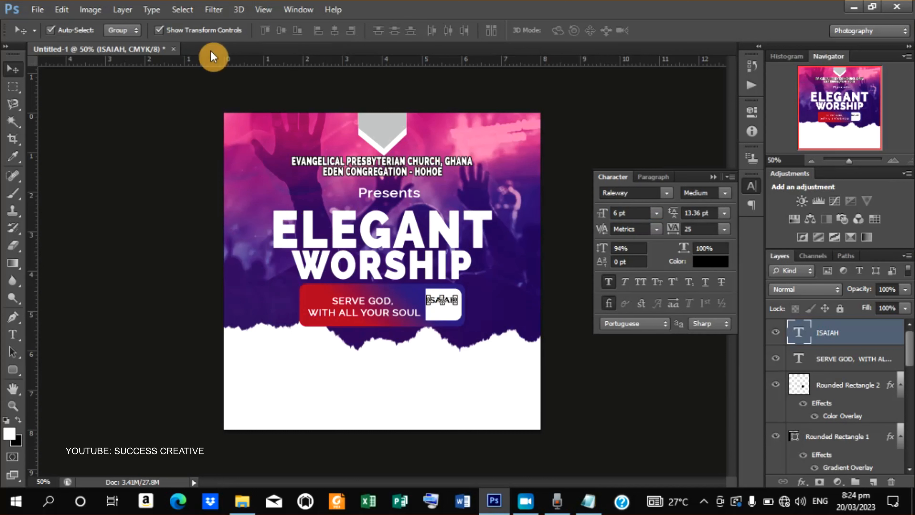
Step: Hide the transform controls, duplicate the ISAIAH text layer and place the copy directly below the original inside the white rectangle
click(158, 31)
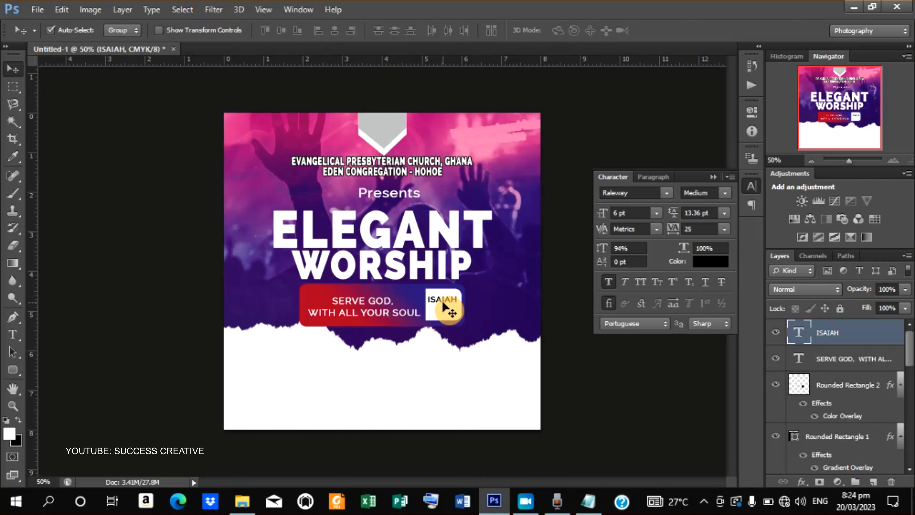
key(ctrl+j)
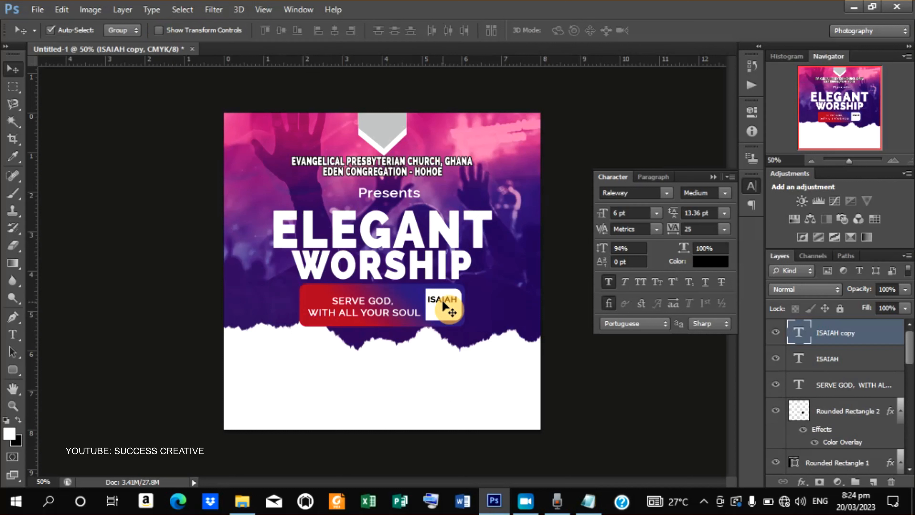
drag(444, 303, 444, 304)
key(Down)
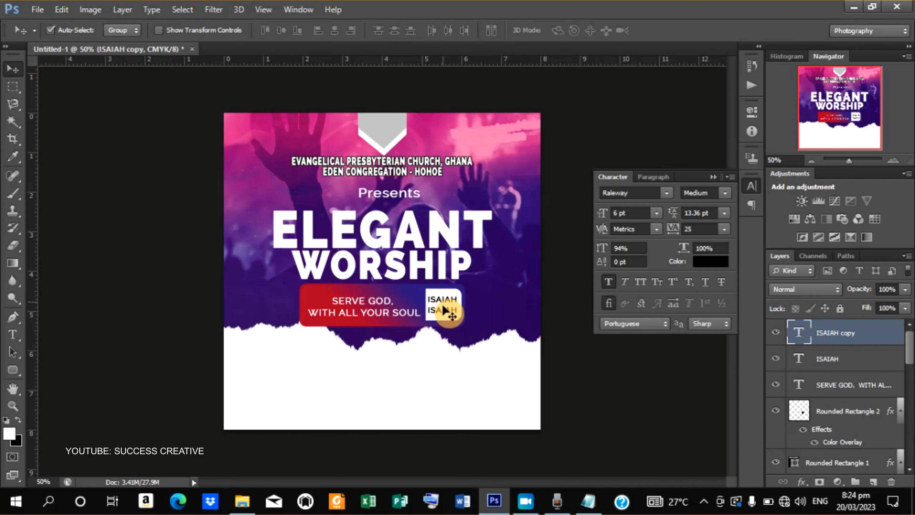
Step: Open the lower ISAIAH text for editing and copy the verse reference 49:1-5 from the theme line in Notepad
key(t)
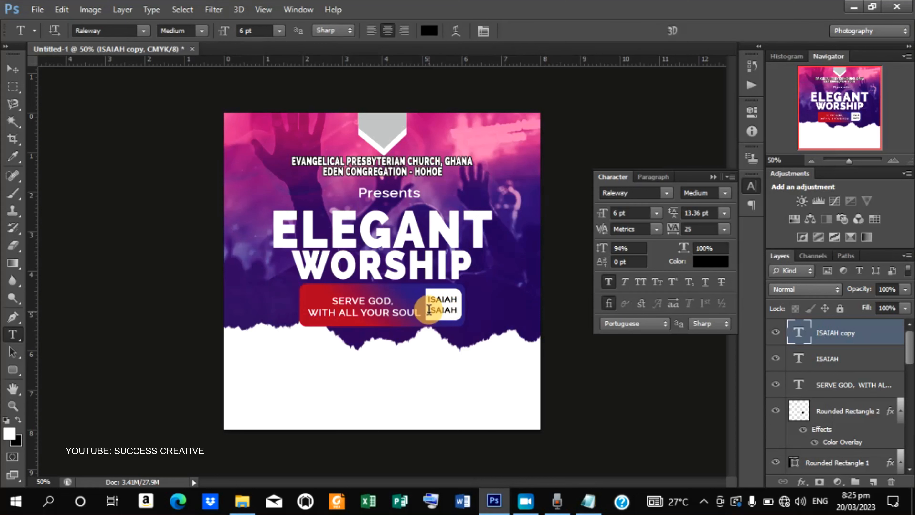
double_click(435, 317)
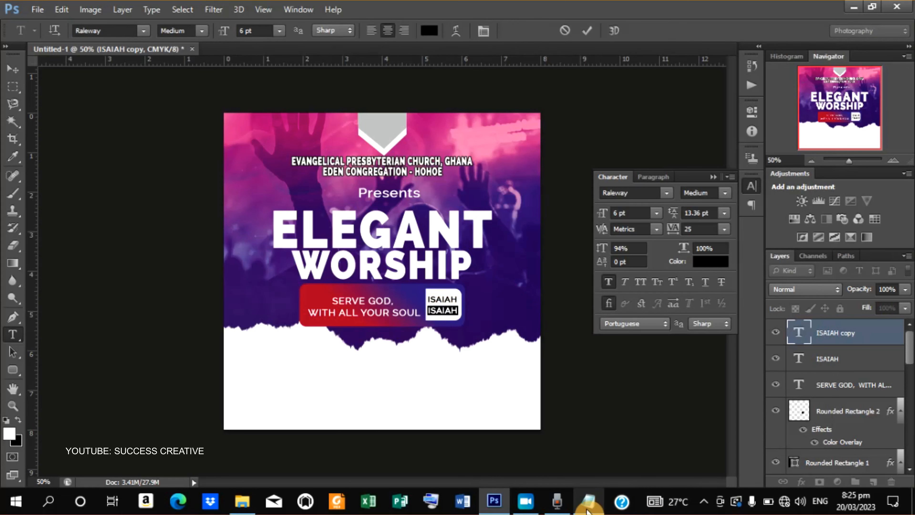
click(591, 503)
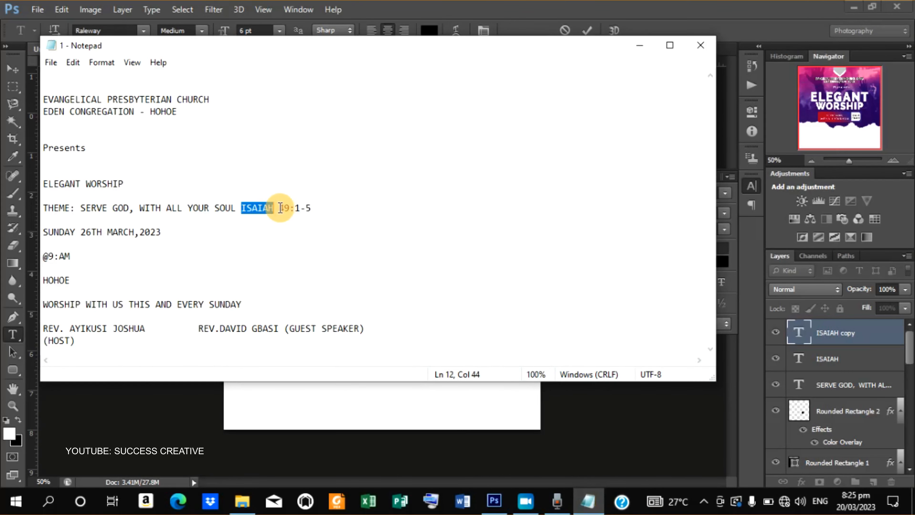
drag(279, 208, 319, 214)
right_click(304, 208)
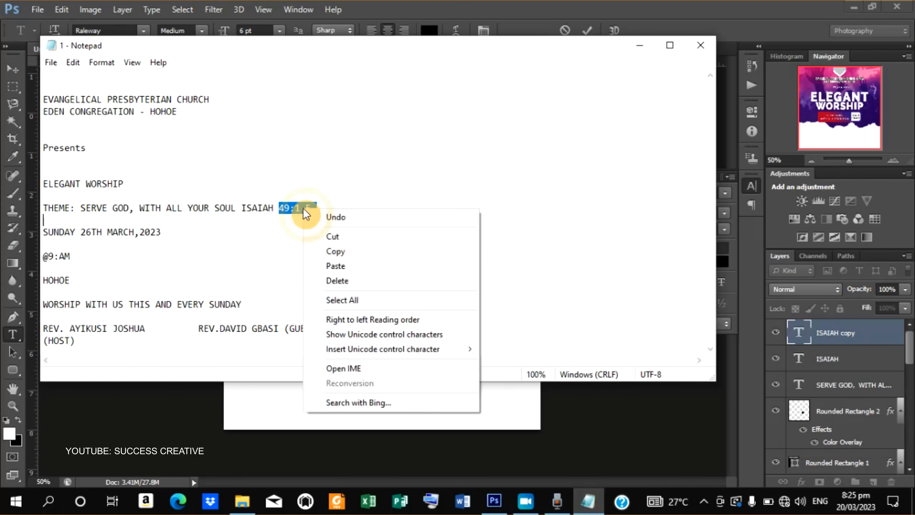
click(345, 255)
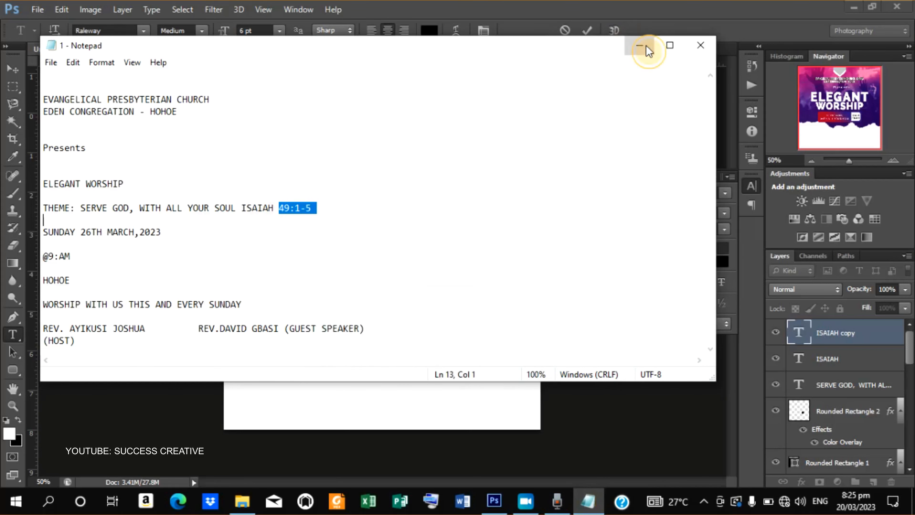
click(642, 45)
Step: Replace the lower ISAIAH text with the copied verse reference 49:1-5 and commit the text edit
double_click(443, 310)
right_click(442, 309)
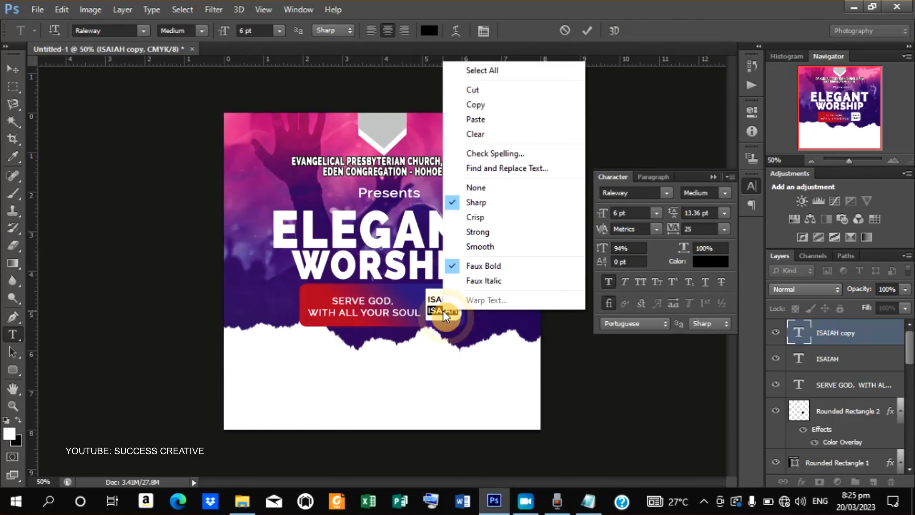
click(498, 122)
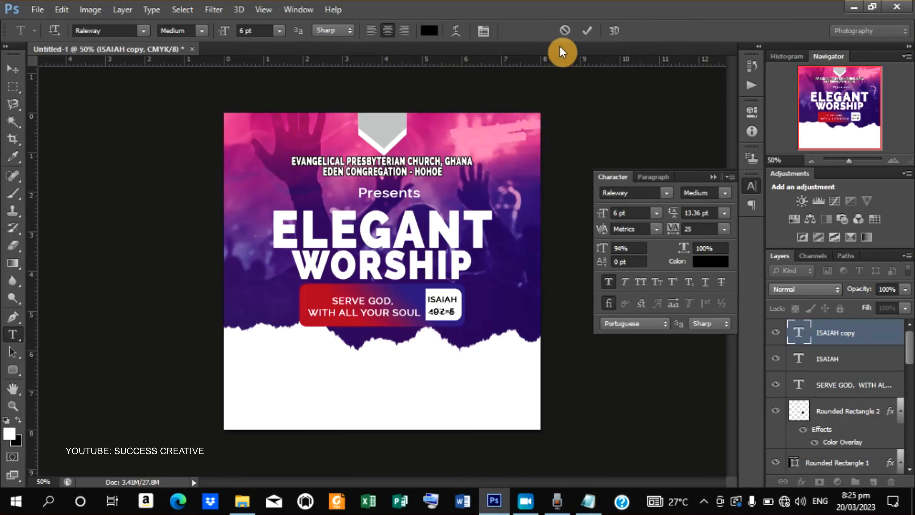
click(587, 31)
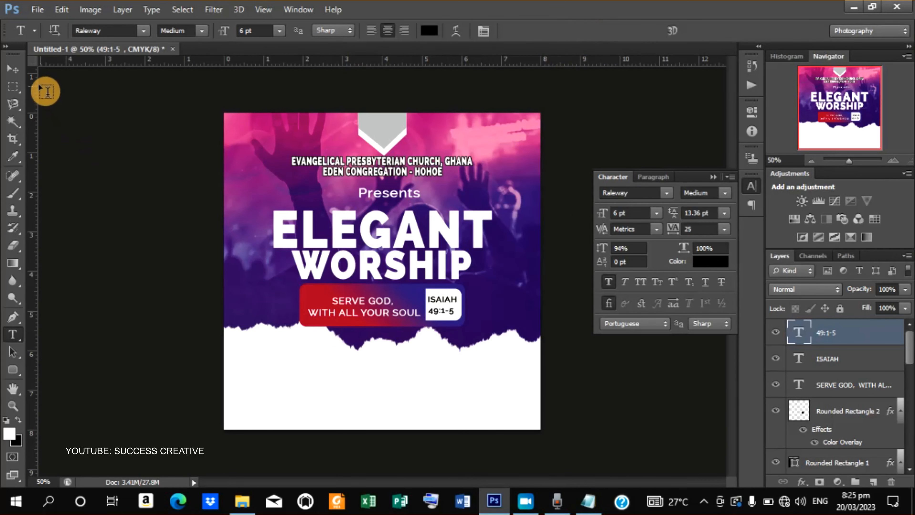
click(17, 75)
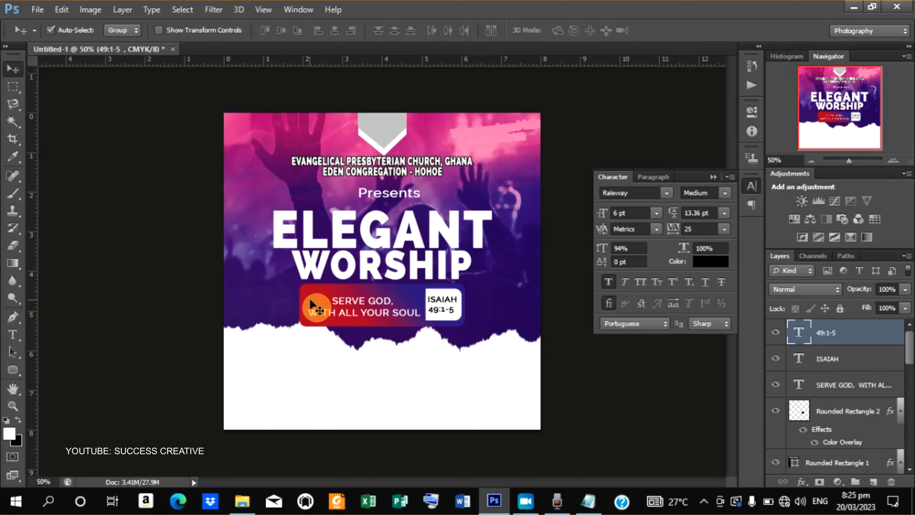
Step: Draw a closed black curved shape, about 66 by 51 px, with the Pen tool at the upper-left corner of the red theme banner
click(13, 318)
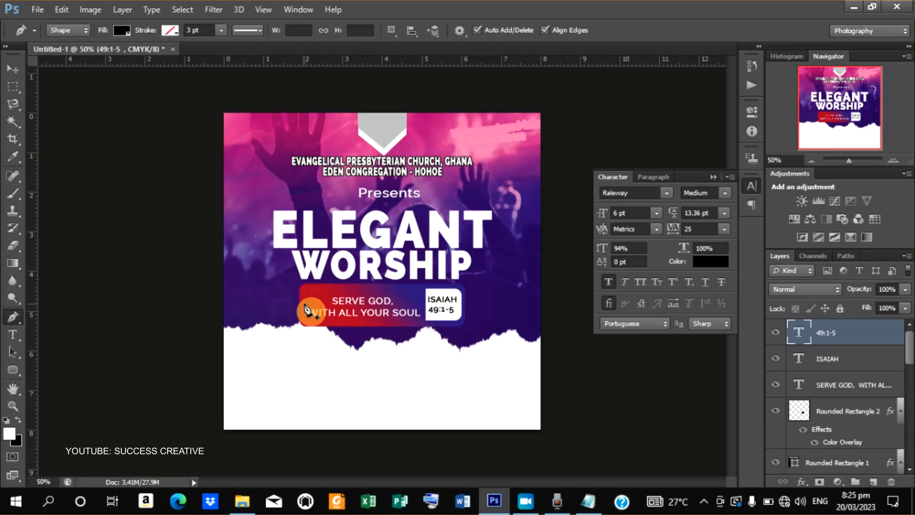
click(305, 305)
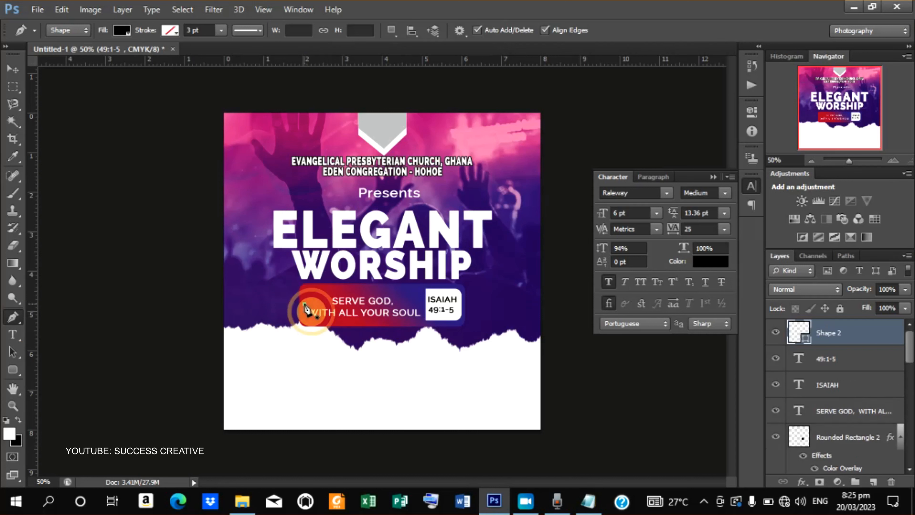
click(324, 297)
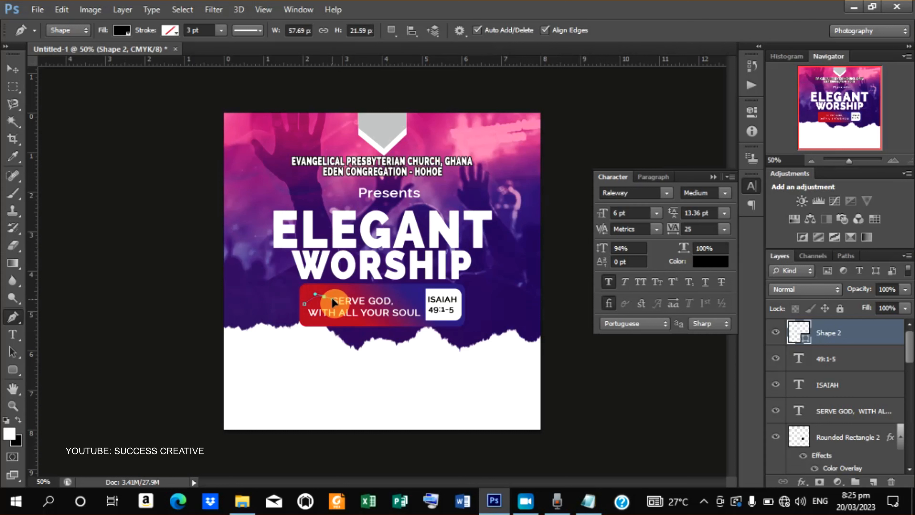
drag(333, 303, 336, 305)
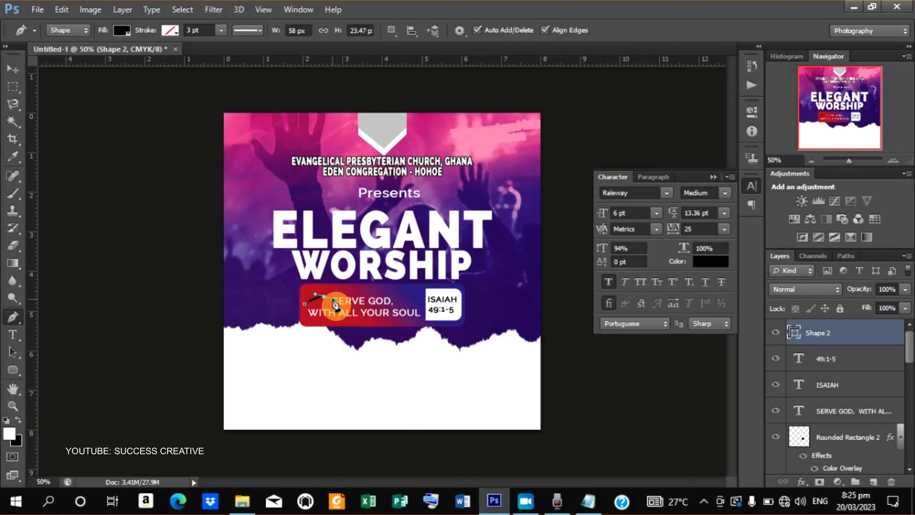
drag(335, 305, 308, 309)
click(305, 306)
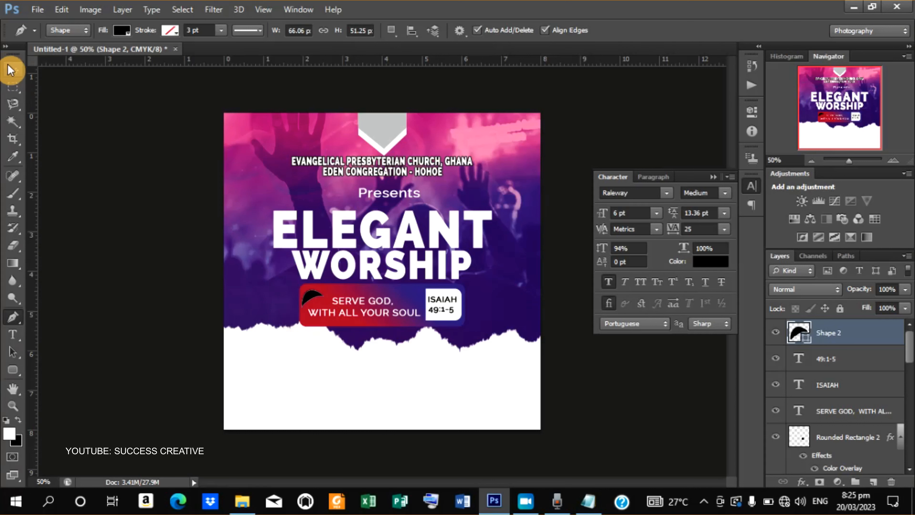
Step: Skew and enlarge the black curved shape to about 162% width and 175% height, rotated about 9°, to fill the banner's upper-left corner
click(13, 71)
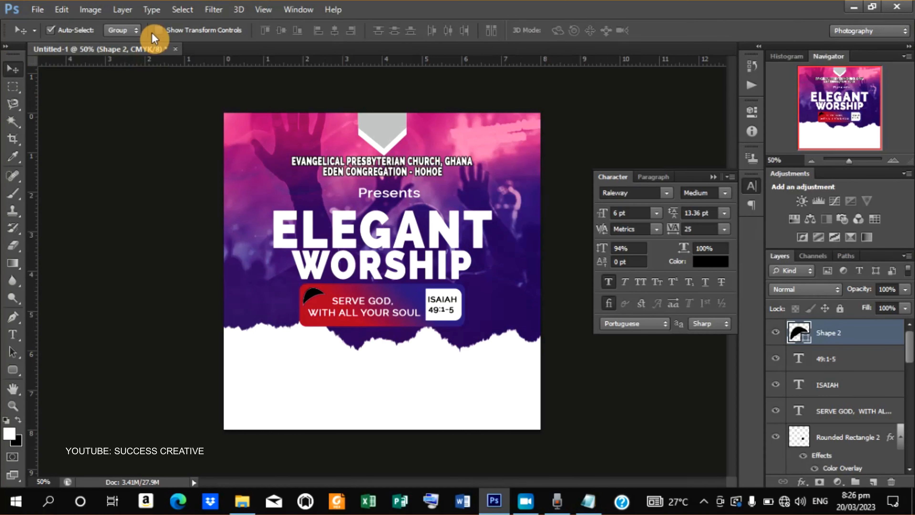
click(160, 31)
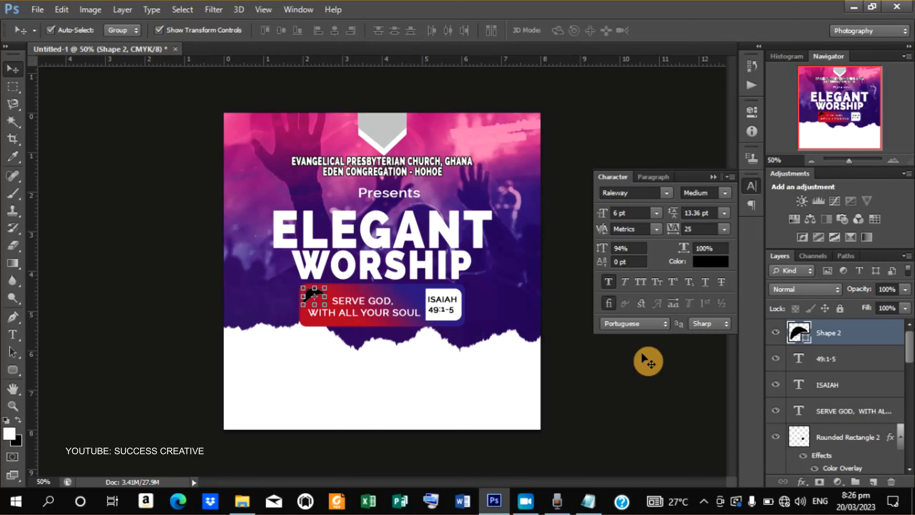
click(60, 10)
mouse_move(121, 259)
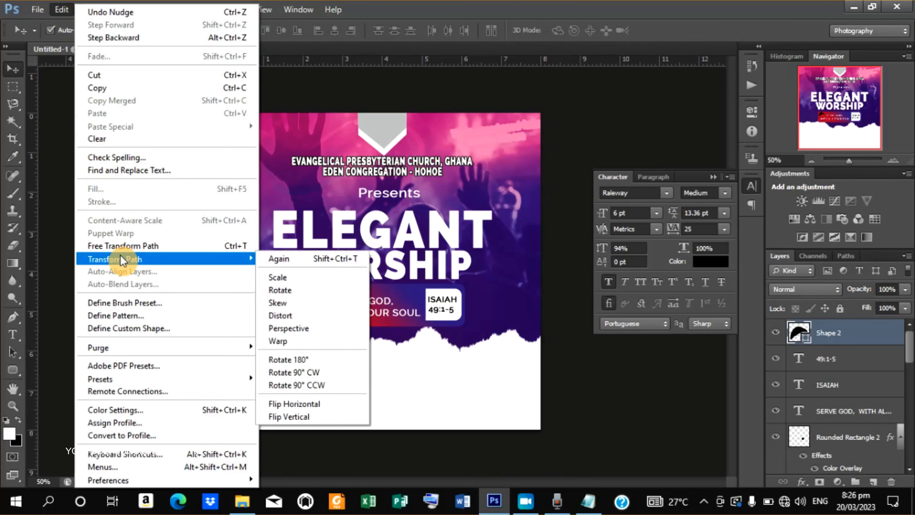
click(296, 305)
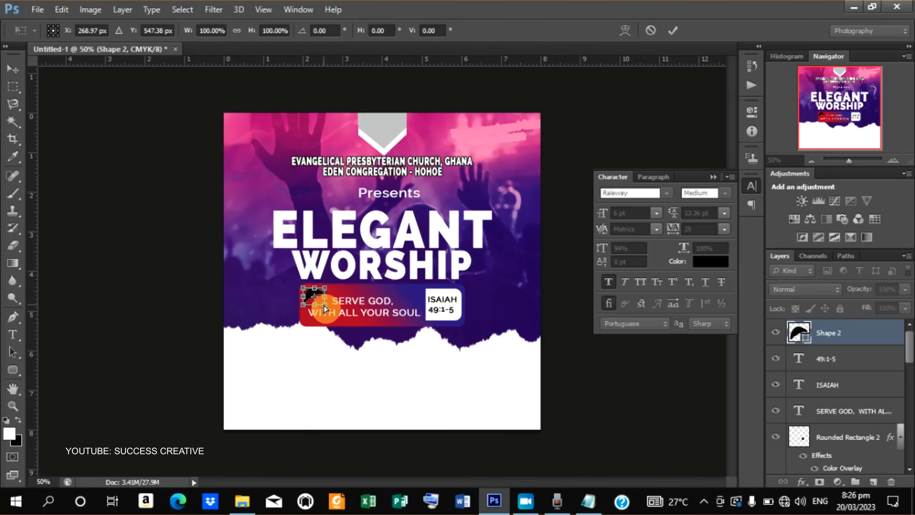
drag(323, 305, 319, 270)
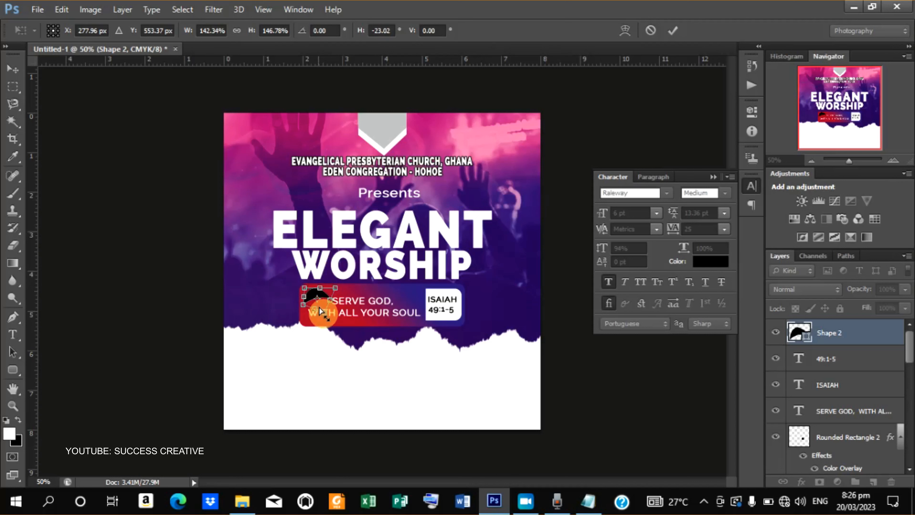
drag(324, 314, 327, 290)
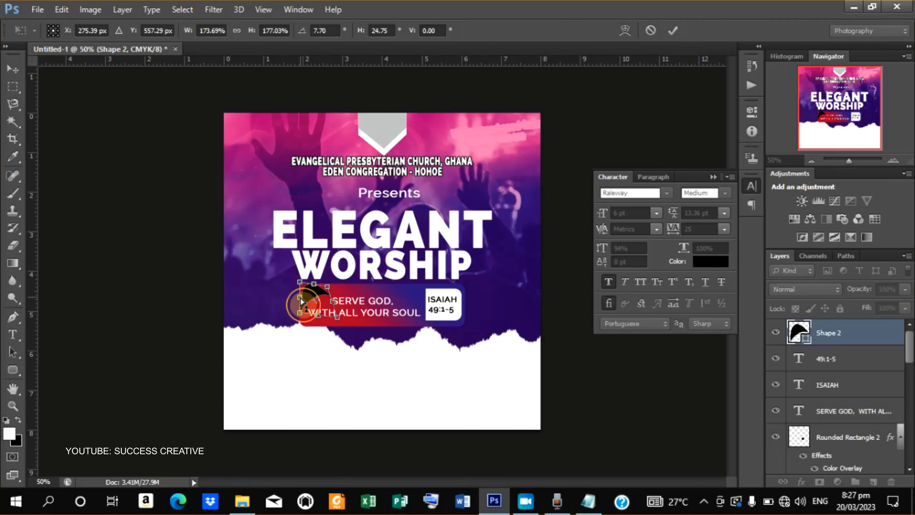
drag(300, 298, 294, 295)
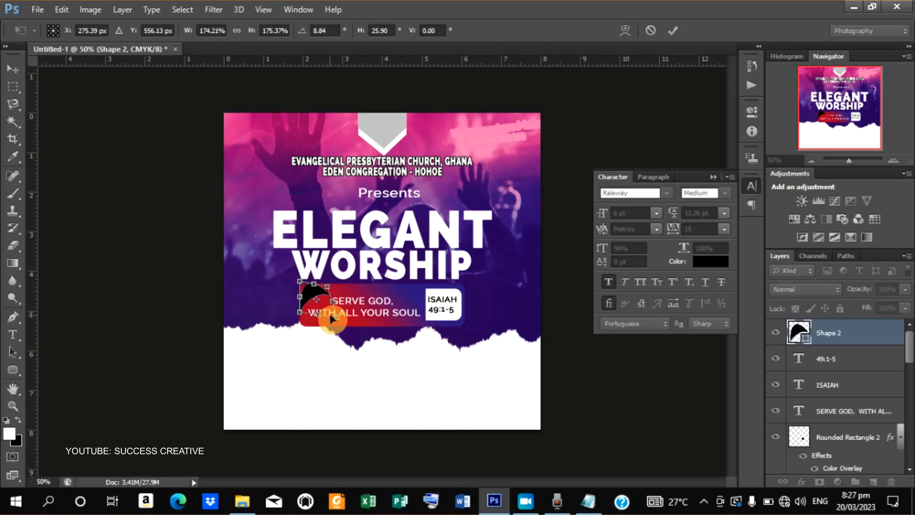
drag(336, 317, 333, 316)
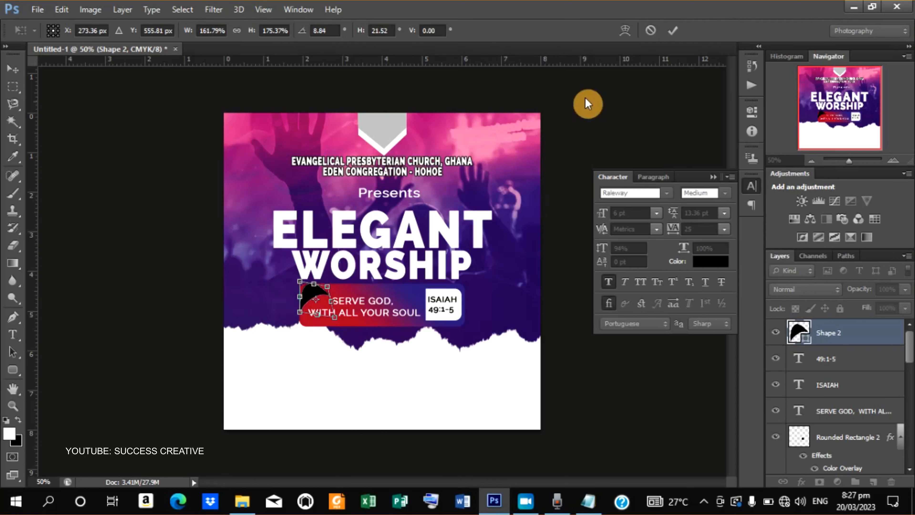
click(670, 33)
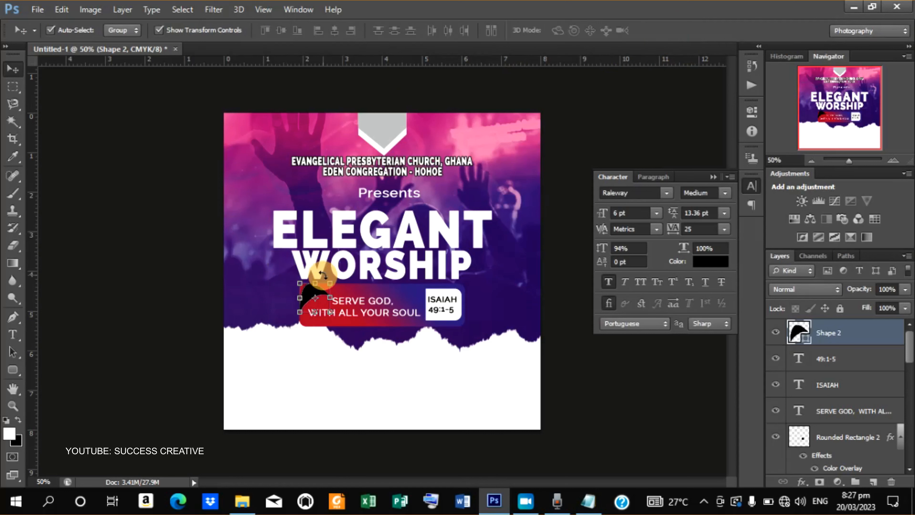
Step: Rotate the black corner shape about -11°, shift it 6 px up and 6 px left against the banner's corner, and commit the transform
drag(317, 283, 312, 285)
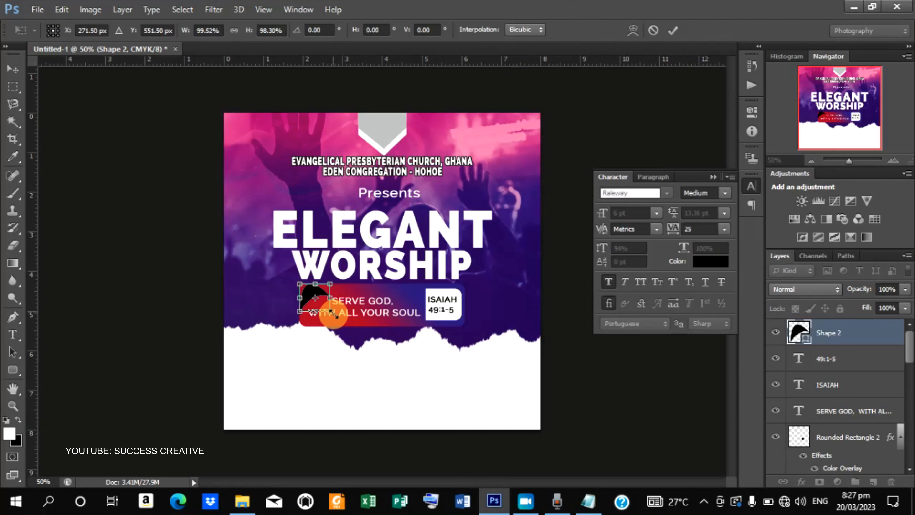
drag(331, 320, 334, 317)
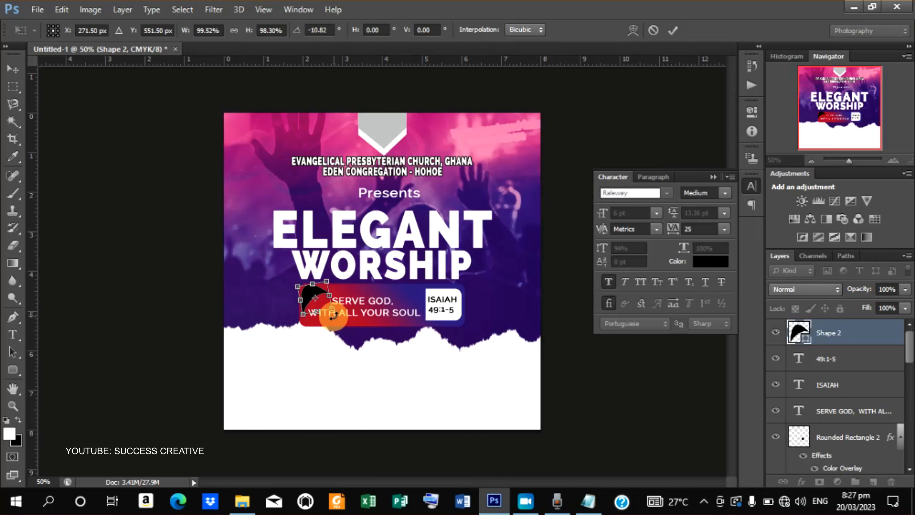
key(Up)
key(Up)
key(Up)
key(Left)
key(Left)
key(Left)
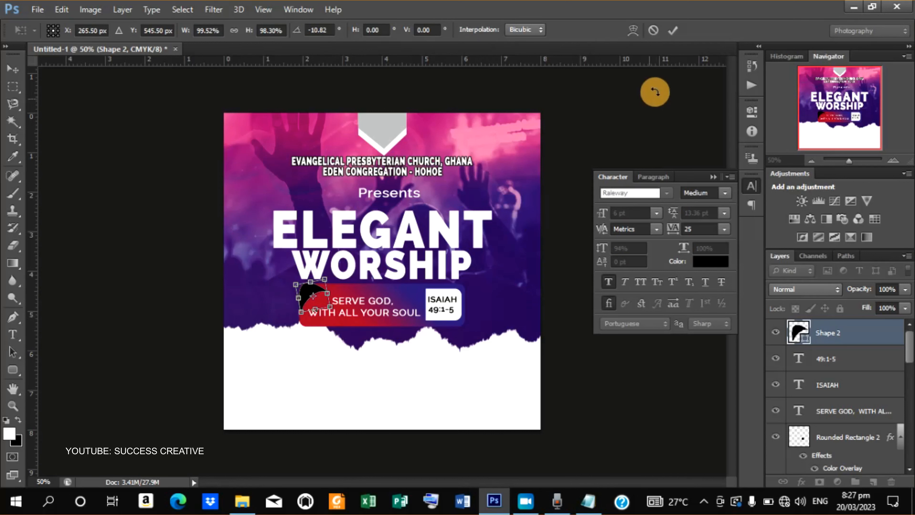
click(672, 32)
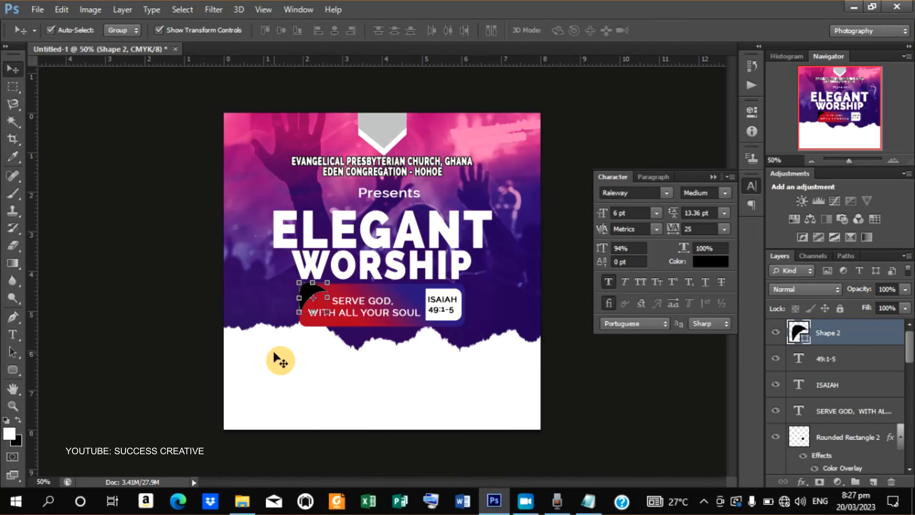
Step: Copy the word THEME from the theme line in Notepad and return to the flyer in Photoshop
click(589, 506)
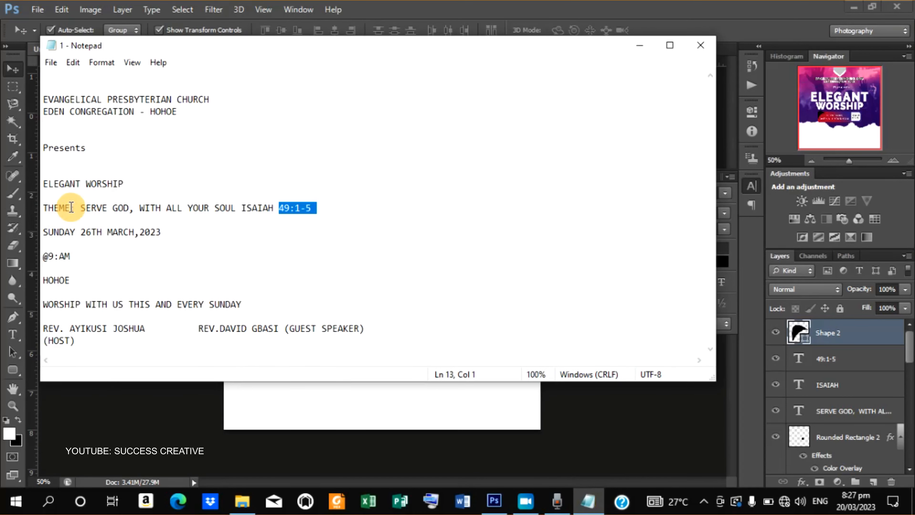
drag(71, 207, 15, 207)
right_click(64, 212)
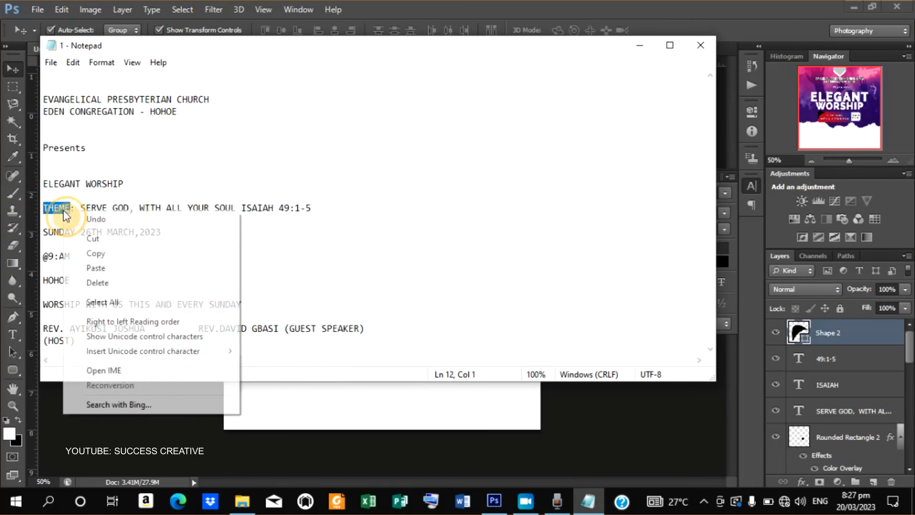
click(107, 253)
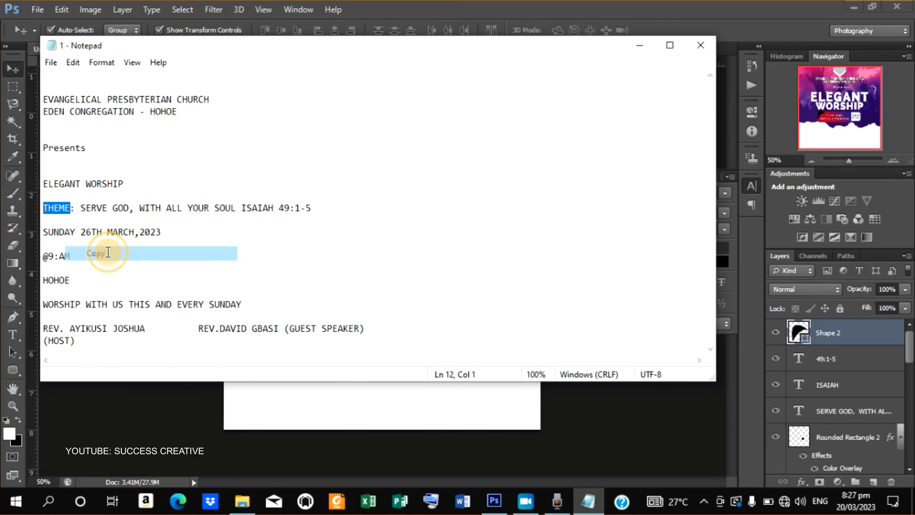
click(640, 47)
Step: Paste the copied word THEME as a new text layer just below the red banner and commit the text
key(t)
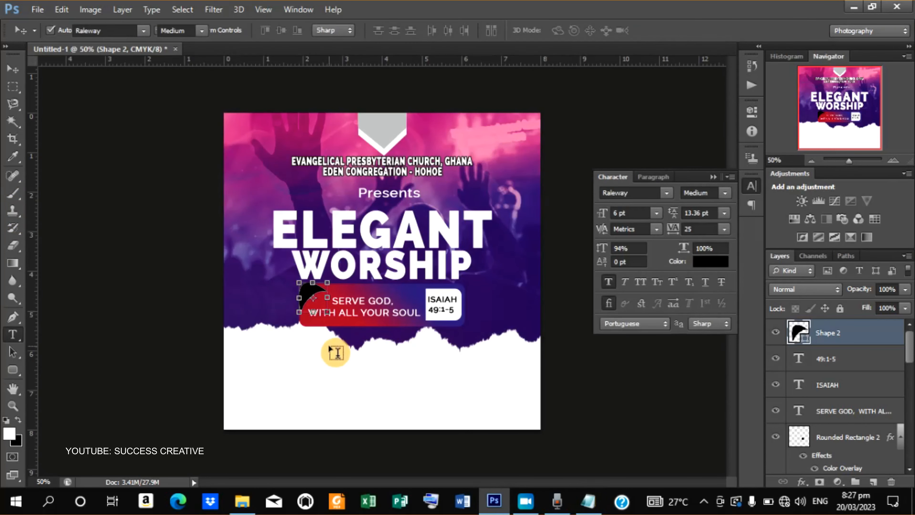
click(328, 349)
right_click(326, 349)
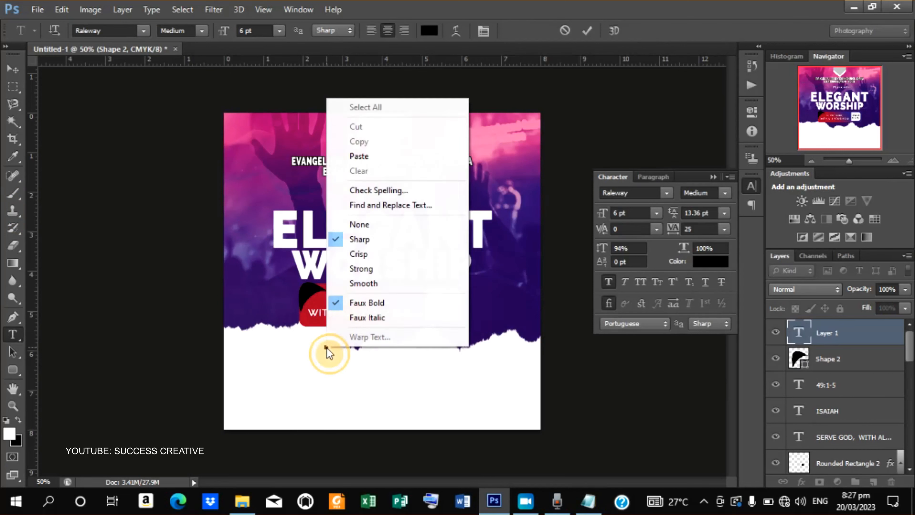
click(380, 155)
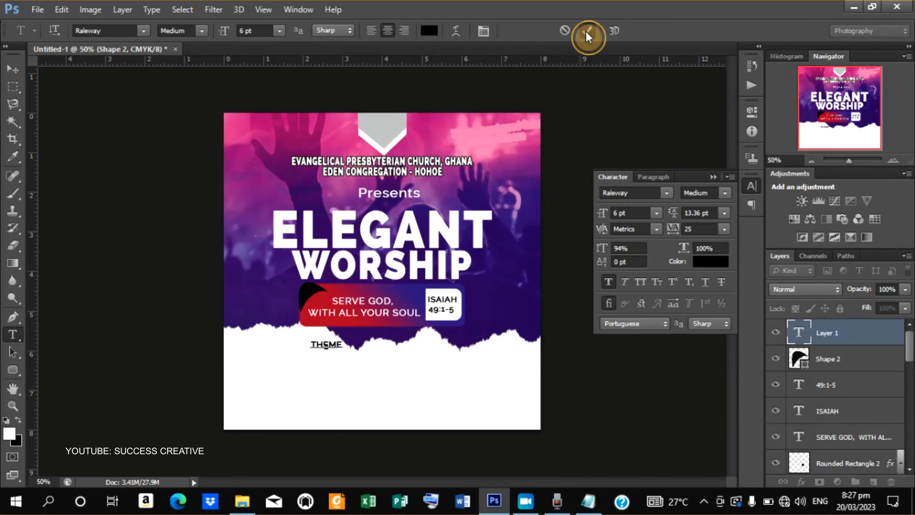
click(587, 36)
Step: Move the THEME text onto the black corner shape and set its colour to white (ffffff)
click(12, 69)
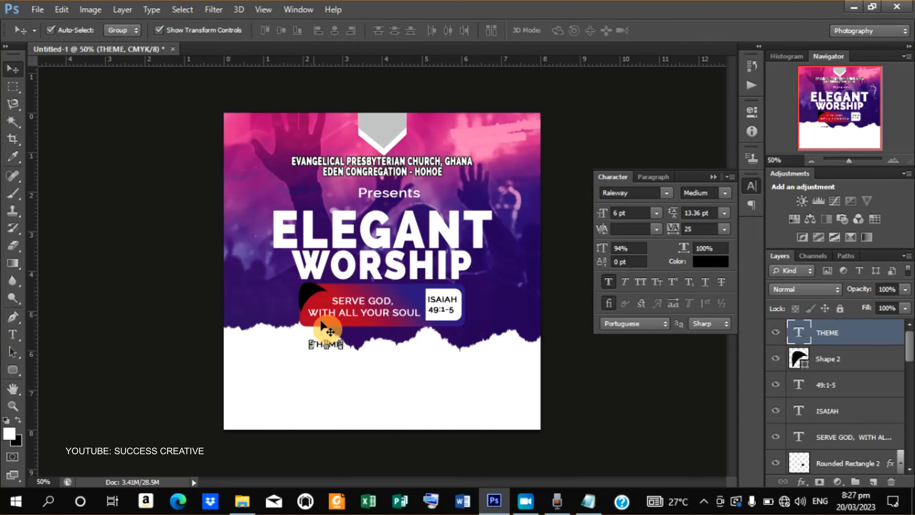
drag(331, 345, 320, 302)
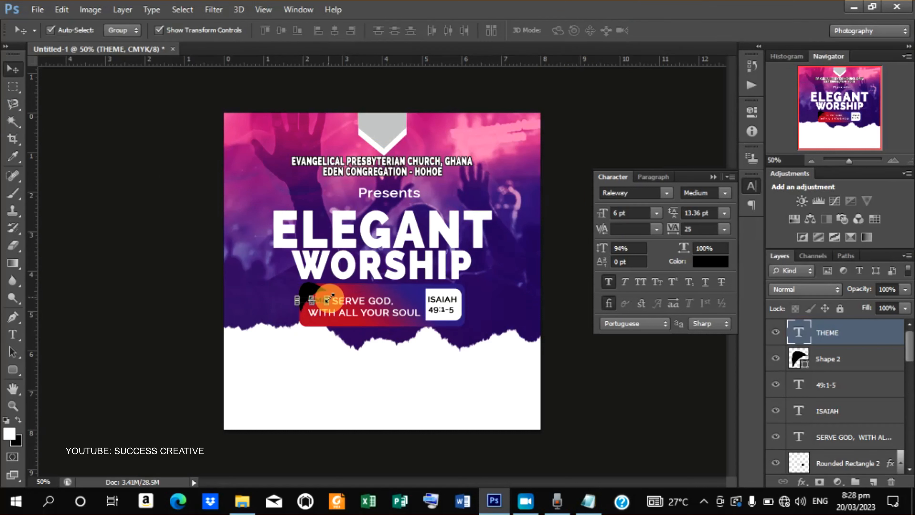
click(706, 262)
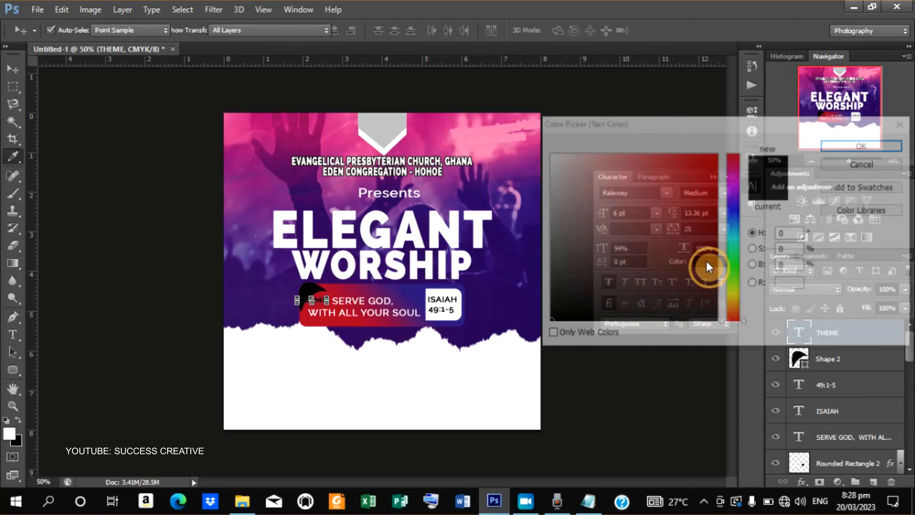
click(567, 182)
click(496, 127)
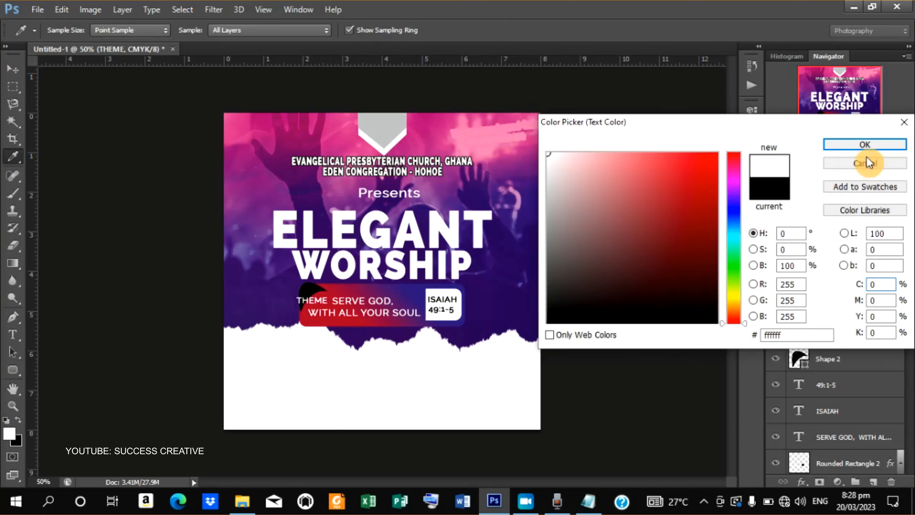
click(885, 146)
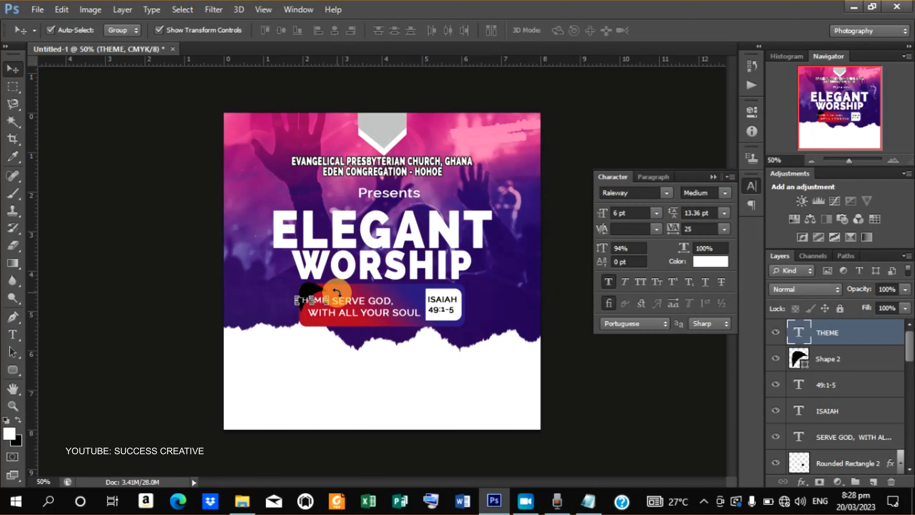
Step: Rotate the THEME text about -42°, narrow it to about 60% width and fit it diagonally inside the black corner shape
drag(337, 292, 324, 277)
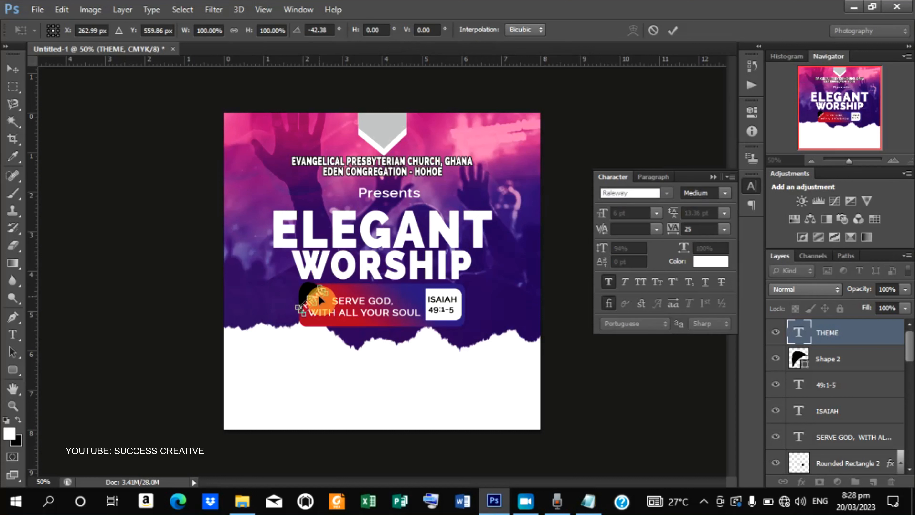
drag(317, 295, 312, 293)
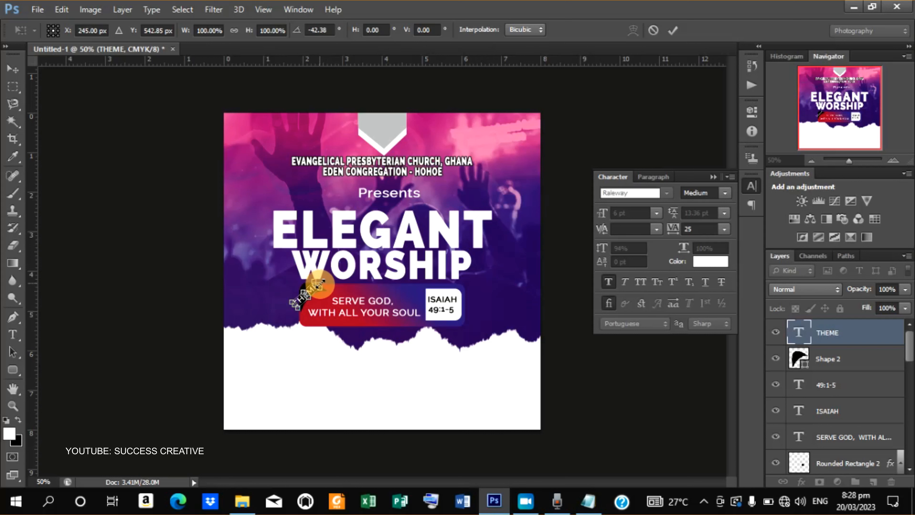
drag(320, 283, 311, 291)
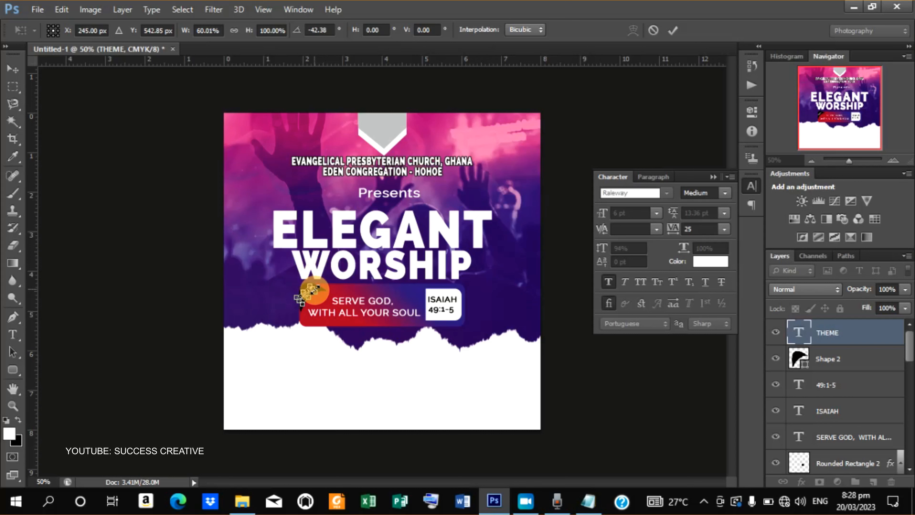
click(673, 30)
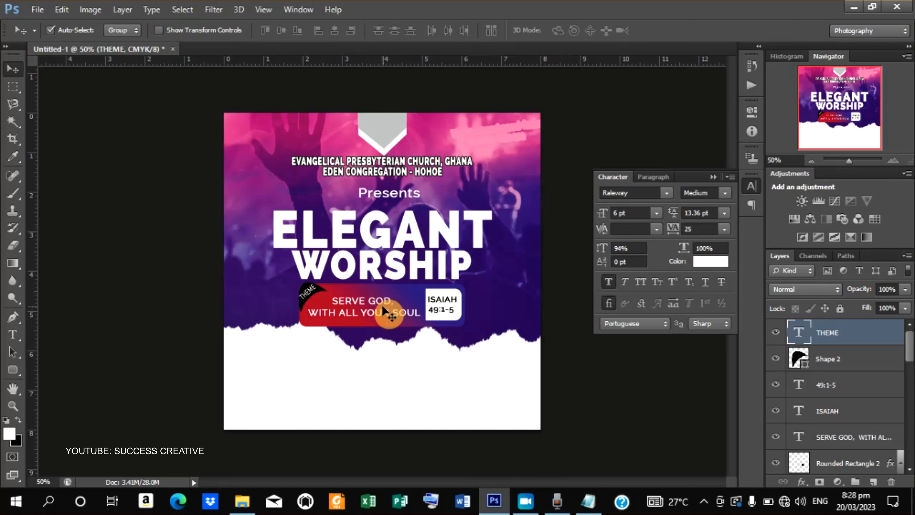
Step: Add a dark red (c42a03) Color Overlay to the ELEGANT title's layer style
click(372, 226)
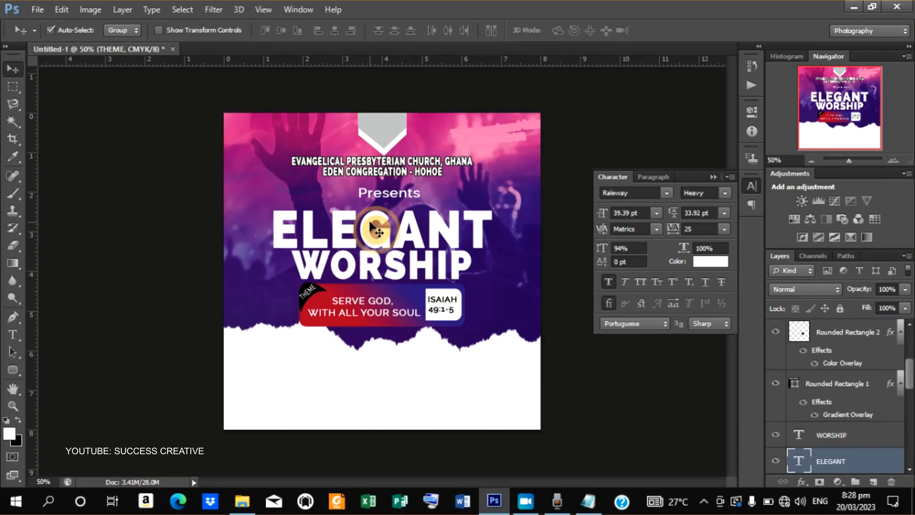
click(160, 33)
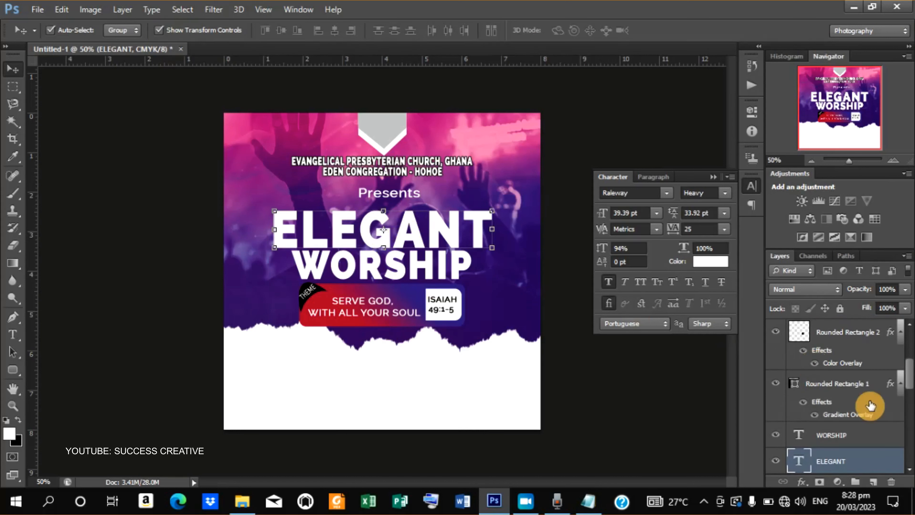
right_click(832, 456)
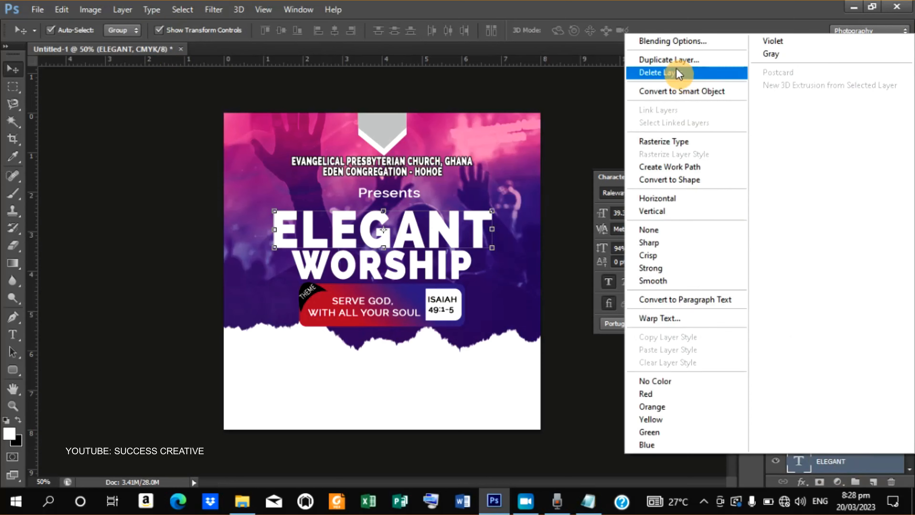
click(673, 41)
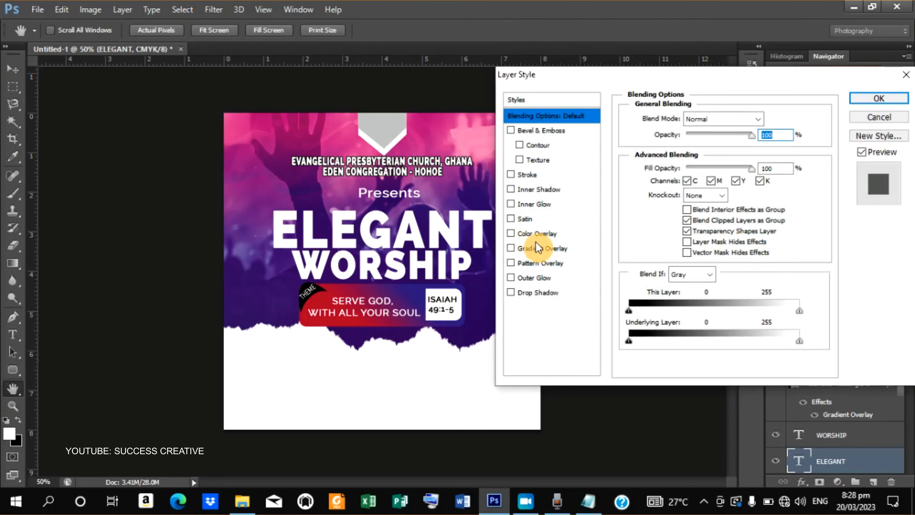
click(551, 235)
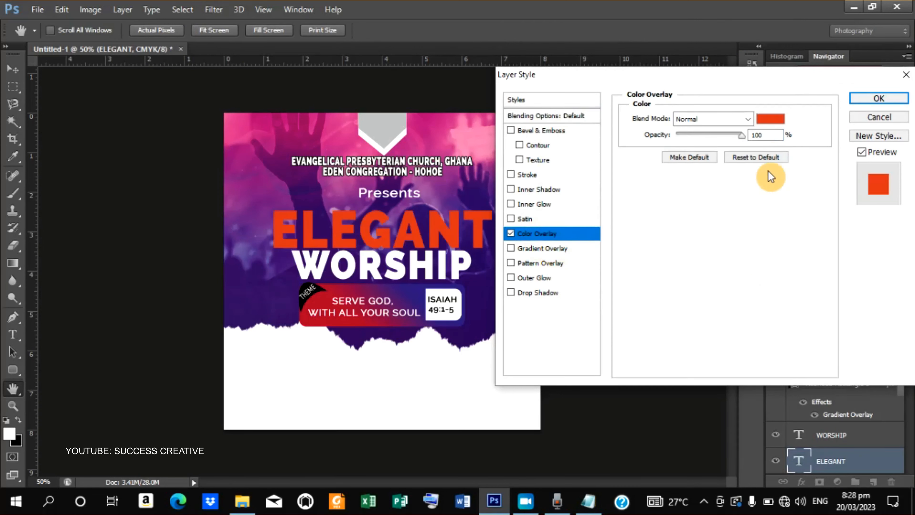
click(768, 123)
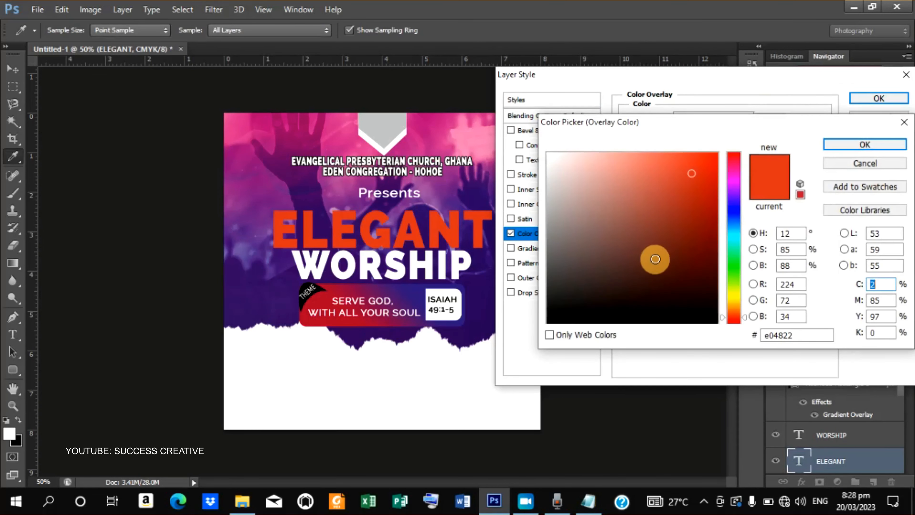
click(717, 205)
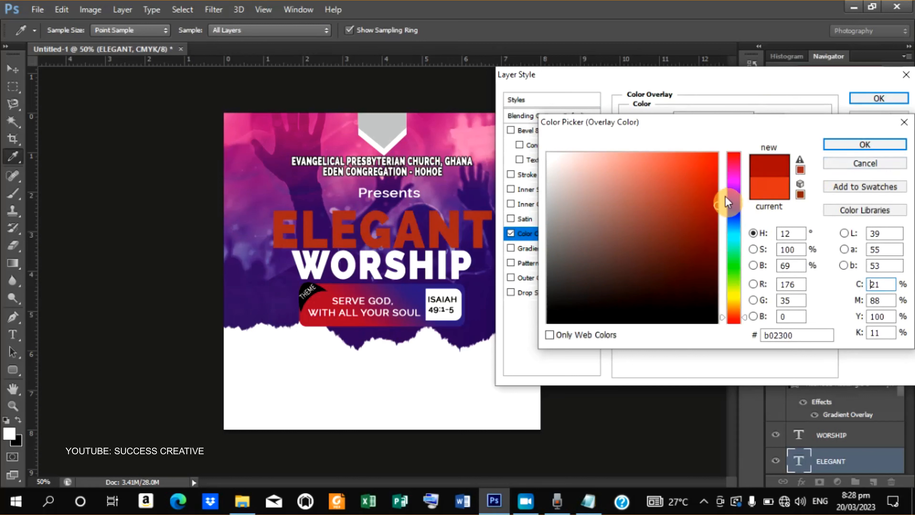
click(715, 192)
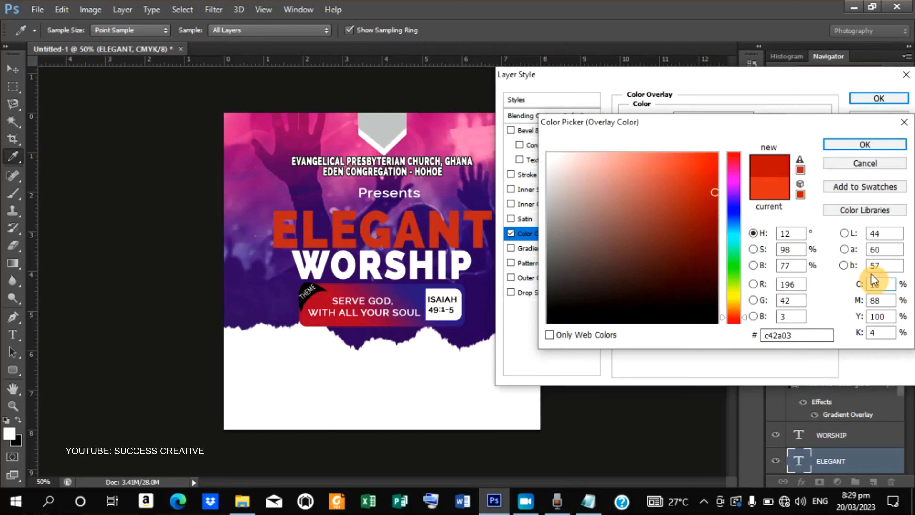
click(866, 145)
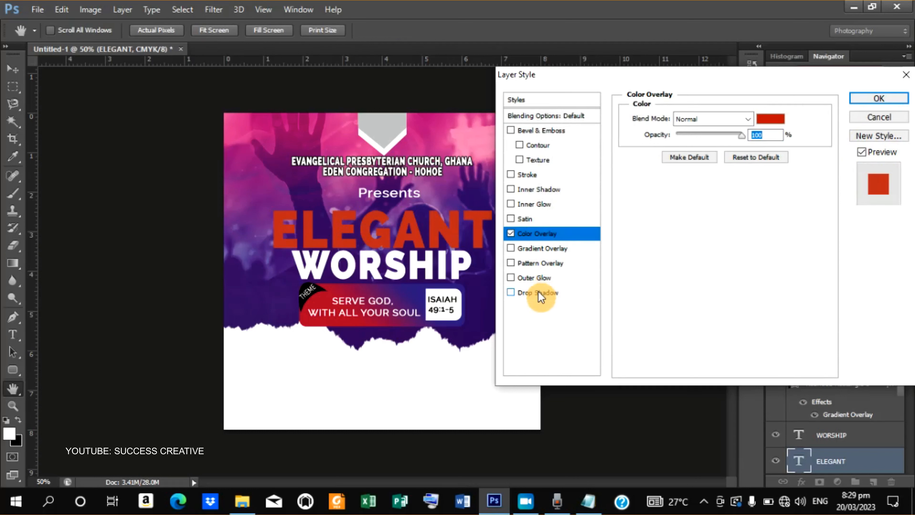
Step: Add a Bevel & Emboss effect to the ELEGANT title and set its size to 7 px
click(535, 132)
click(700, 163)
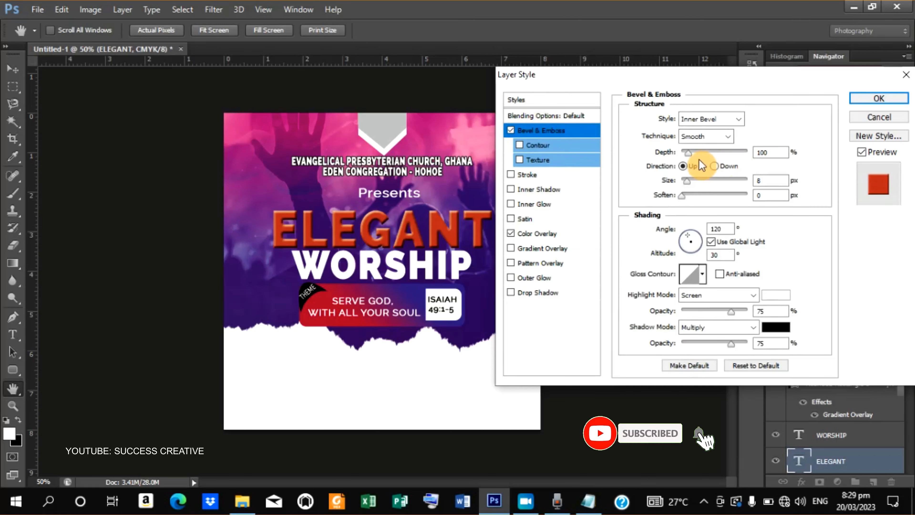
click(687, 181)
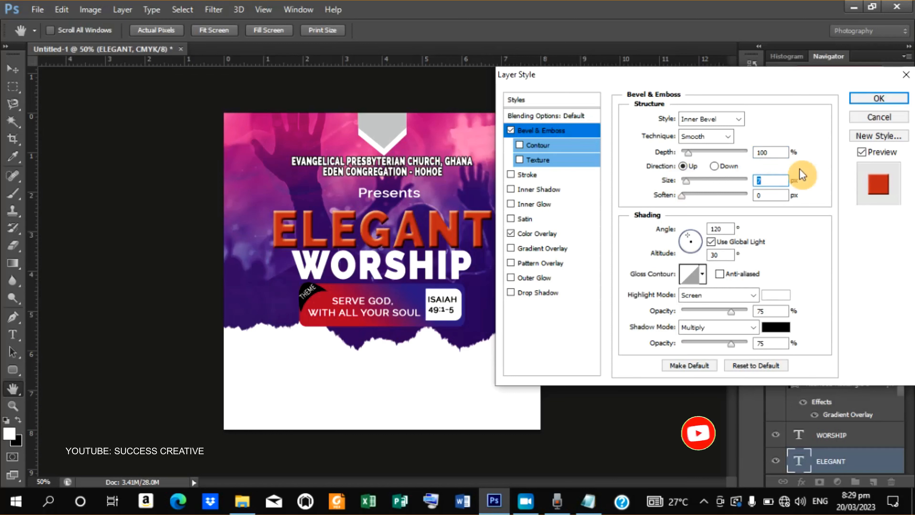
Step: Add a Drop Shadow to the ELEGANT title with distance 3 px and size 2 px, and apply the layer style
click(533, 295)
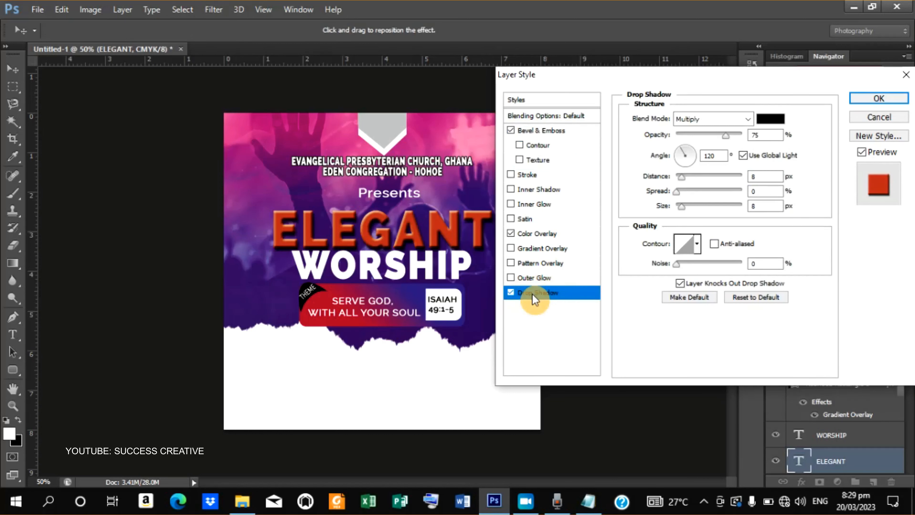
double_click(760, 176)
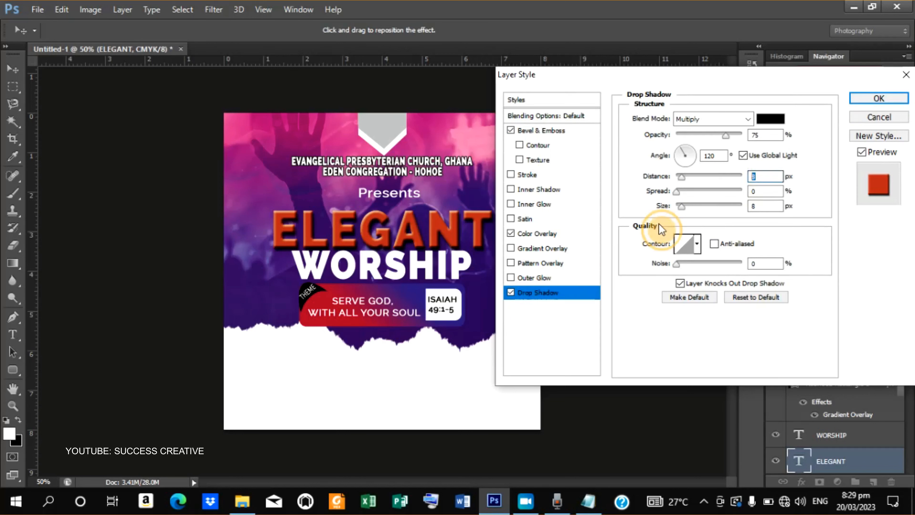
text(3)
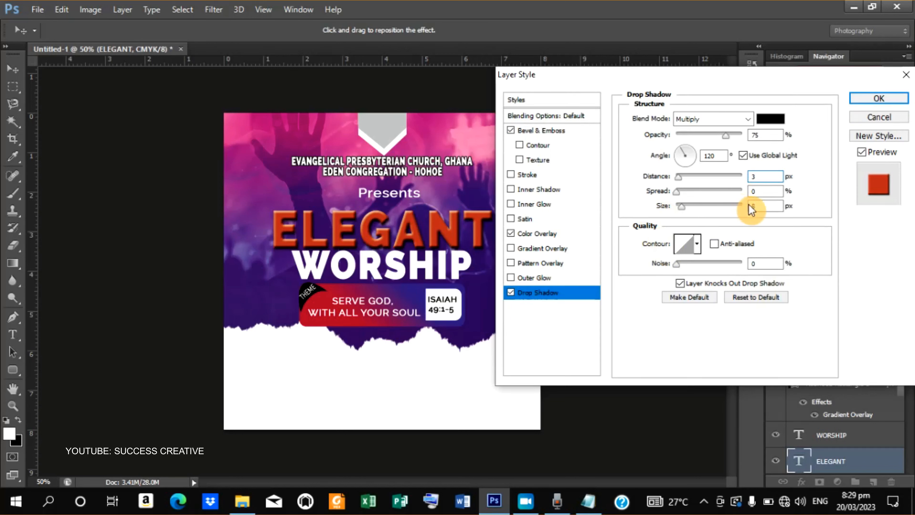
double_click(756, 205)
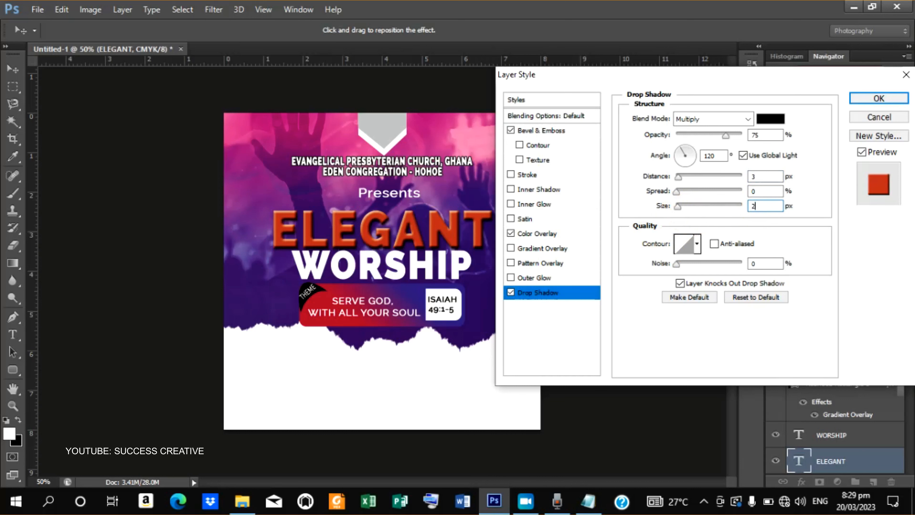
text(2)
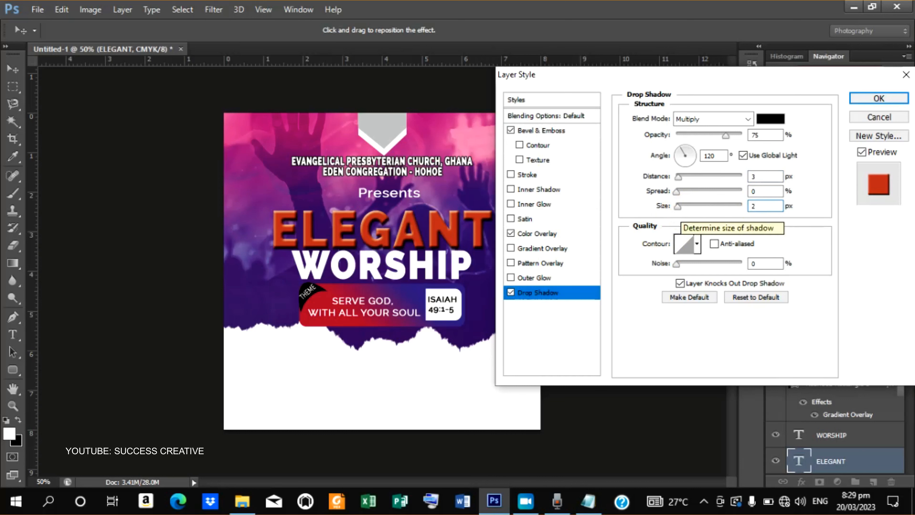
click(864, 100)
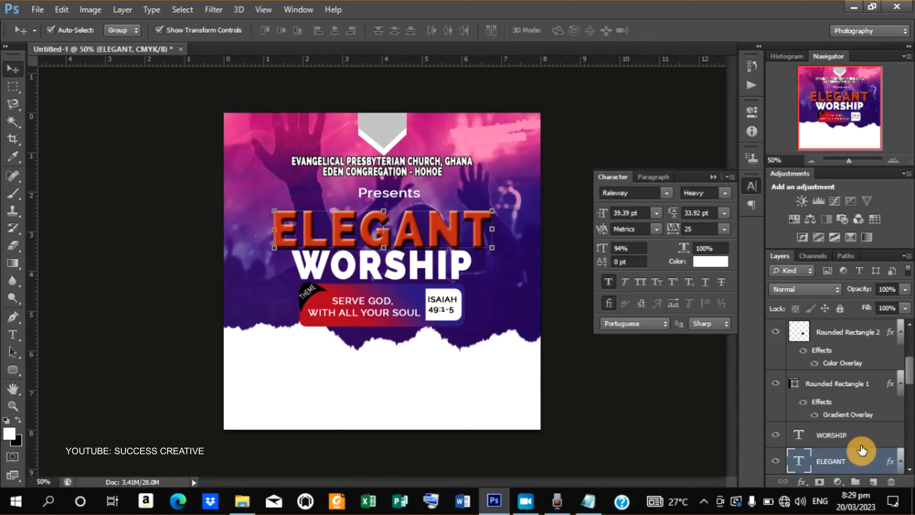
Step: Add a light orange (fe6a45) Color Overlay to the WORSHIP title's layer style
click(848, 440)
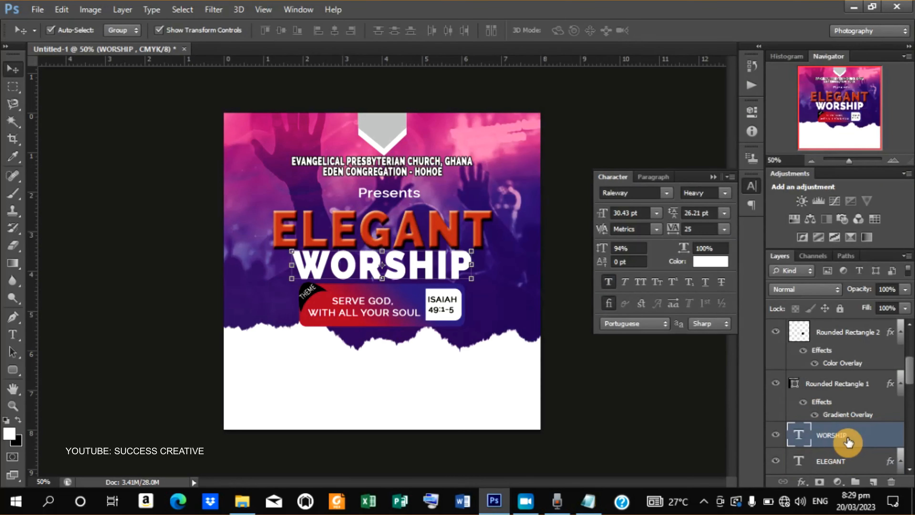
right_click(848, 437)
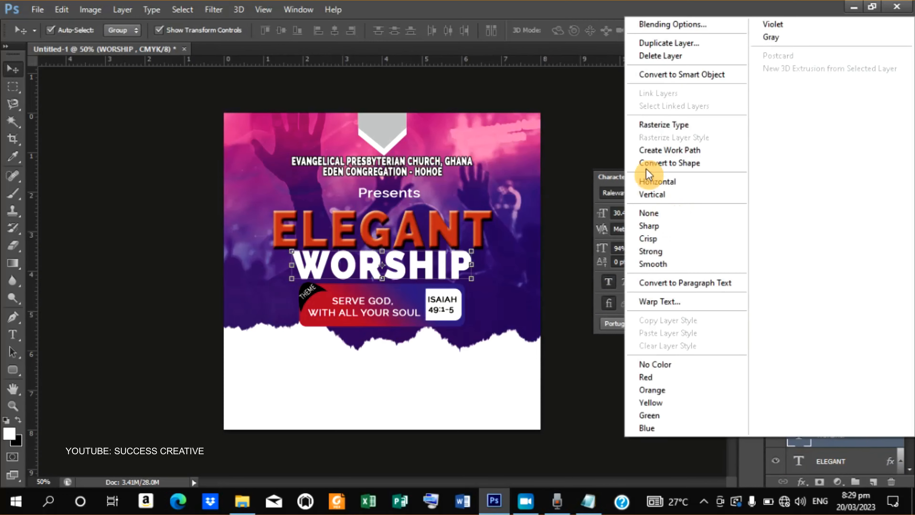
click(655, 22)
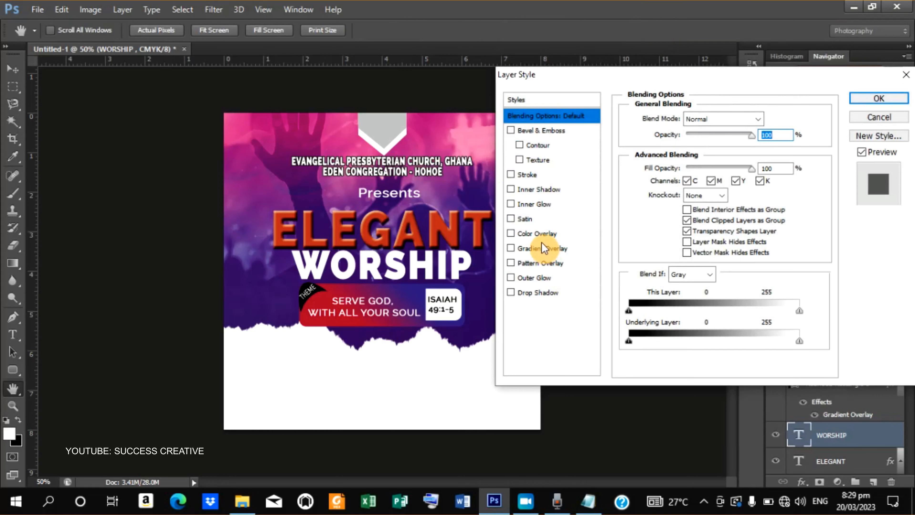
click(539, 235)
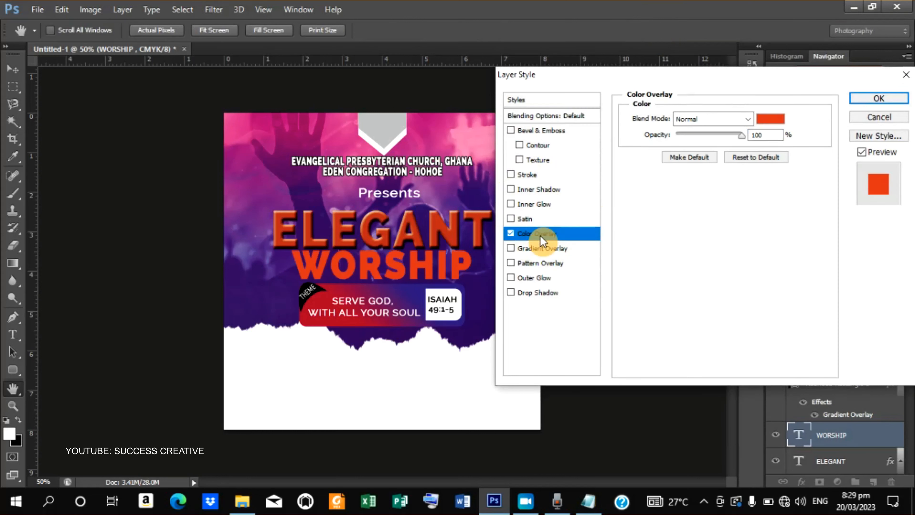
click(771, 121)
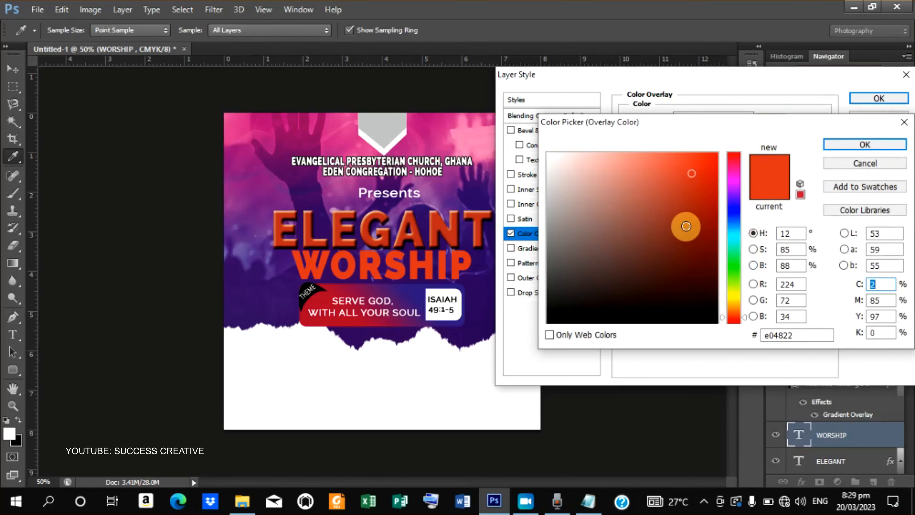
drag(692, 184, 671, 153)
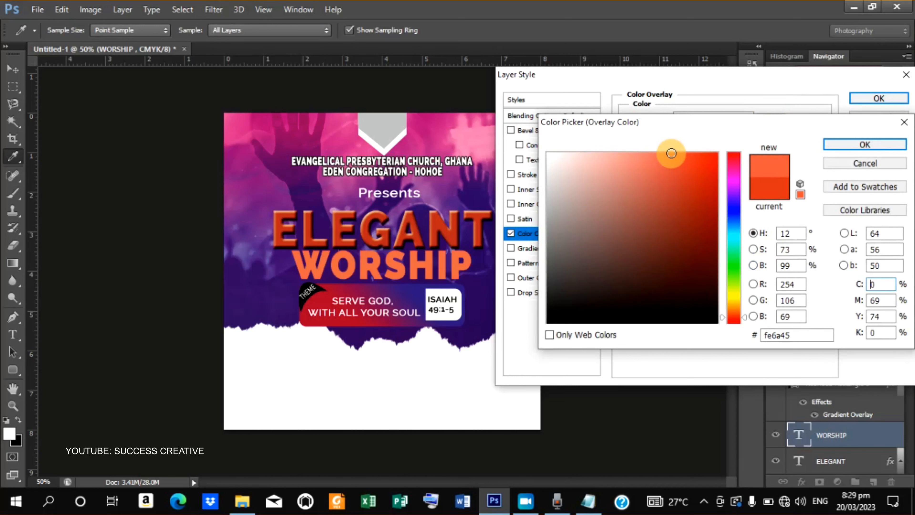
click(853, 141)
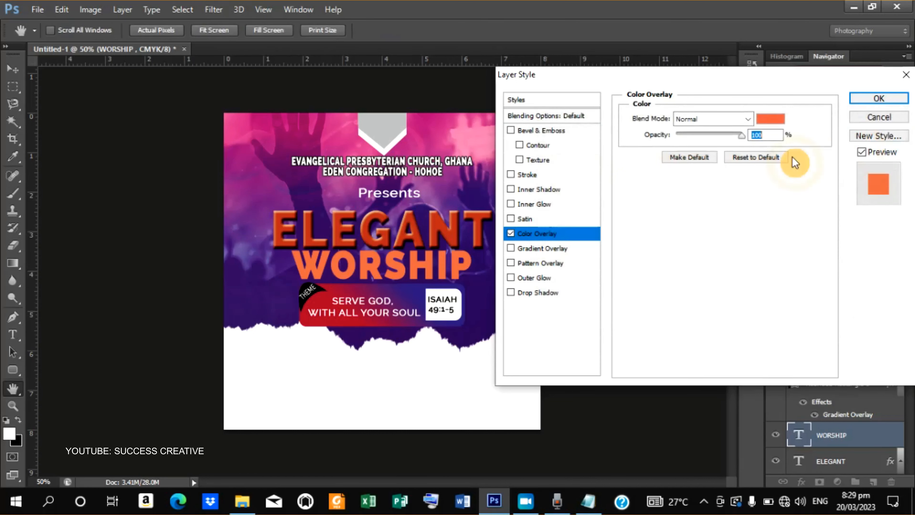
Step: Add Bevel & Emboss and a 2 px black outside Stroke to the WORSHIP title, apply the style and deselect the layer
click(532, 133)
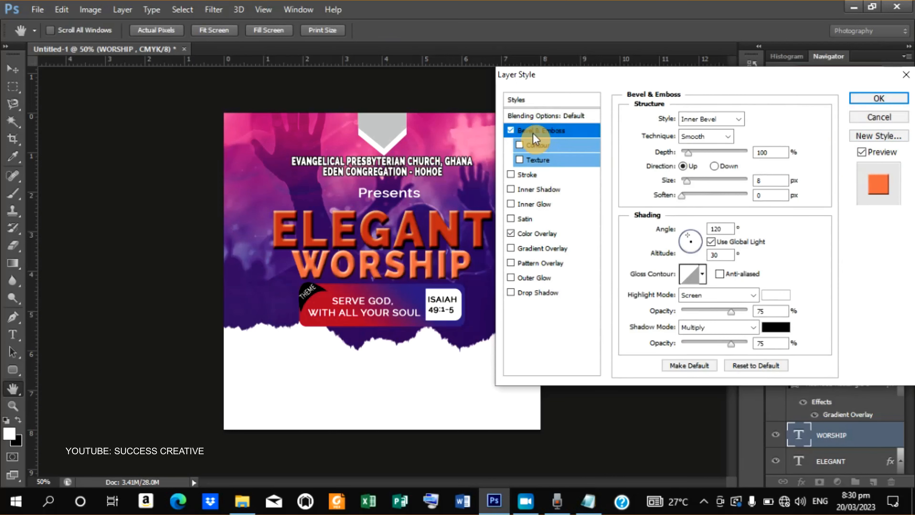
click(878, 99)
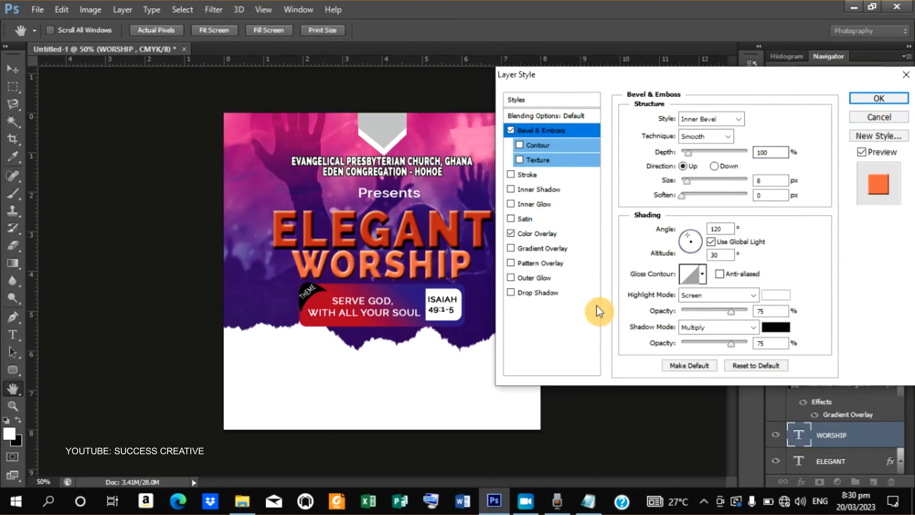
click(533, 175)
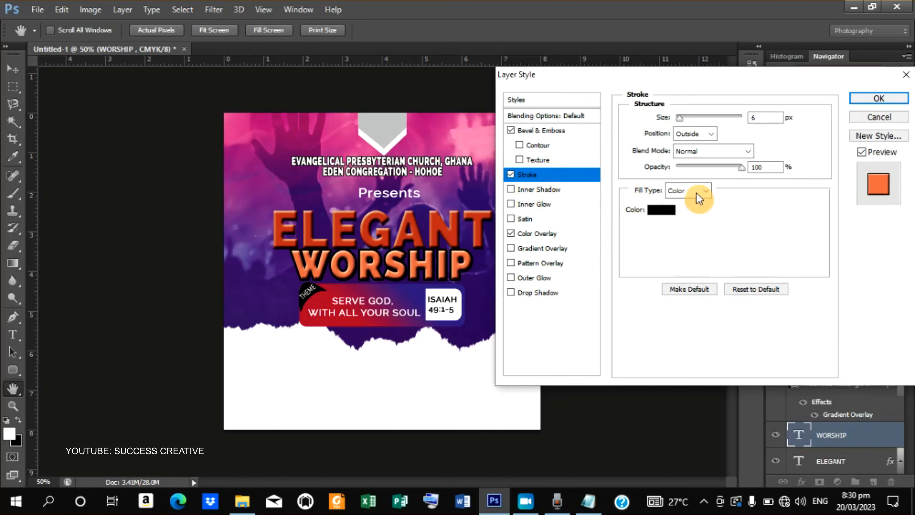
drag(763, 118, 655, 122)
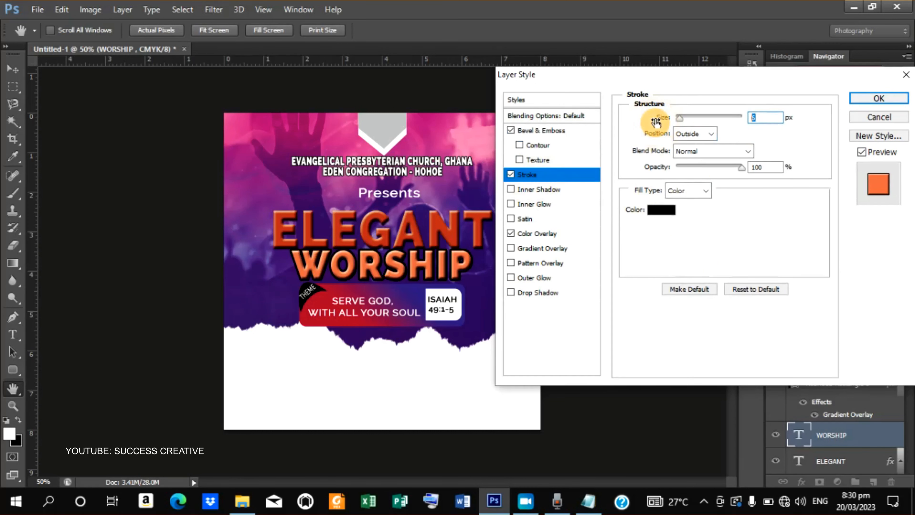
text(2)
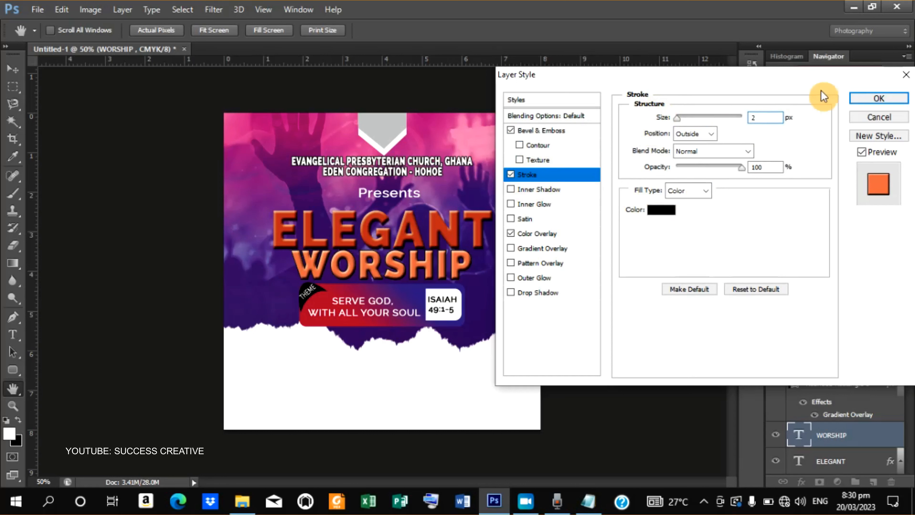
click(878, 98)
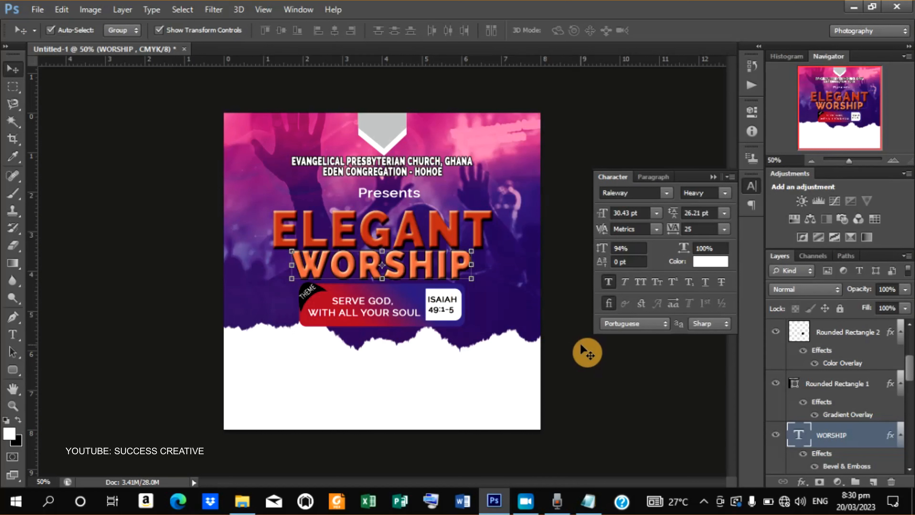
click(586, 353)
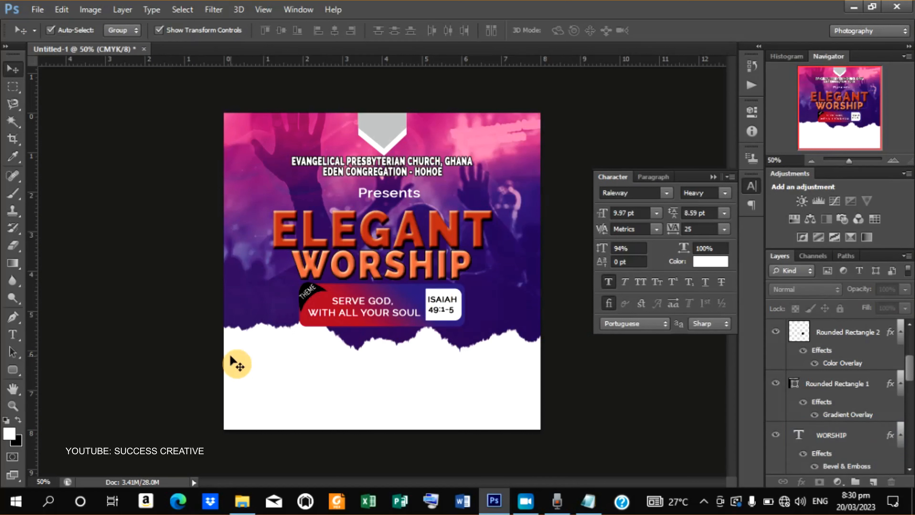
Step: Draw a black circle about 272 px wide on the lower left of the flyer's white area with the Ellipse tool
click(19, 370)
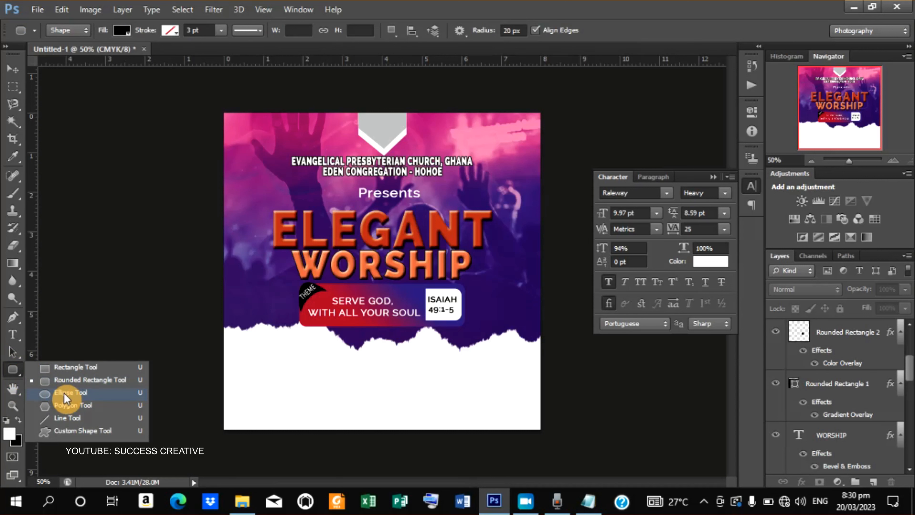
click(63, 393)
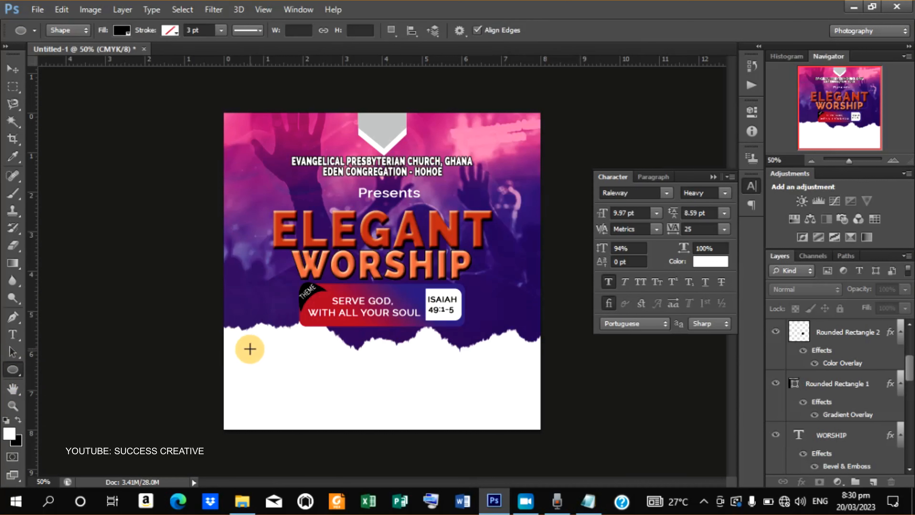
drag(250, 348, 360, 439)
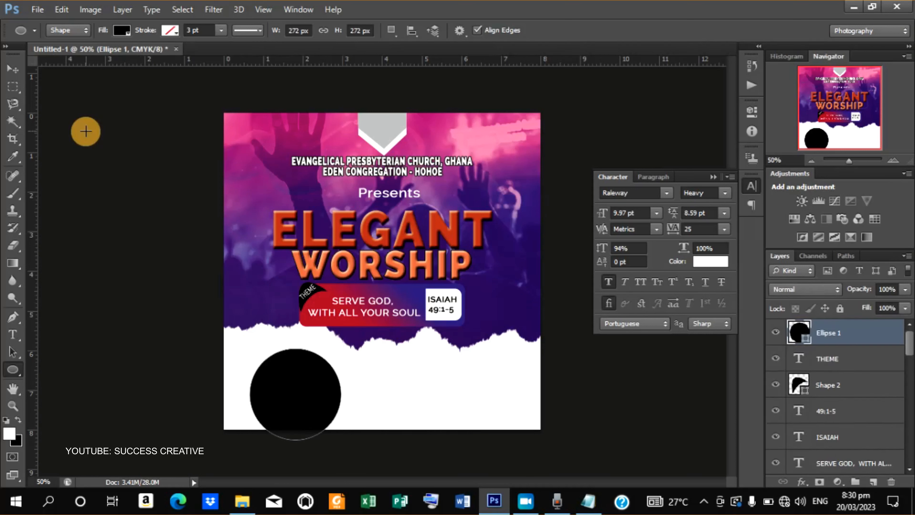
click(12, 74)
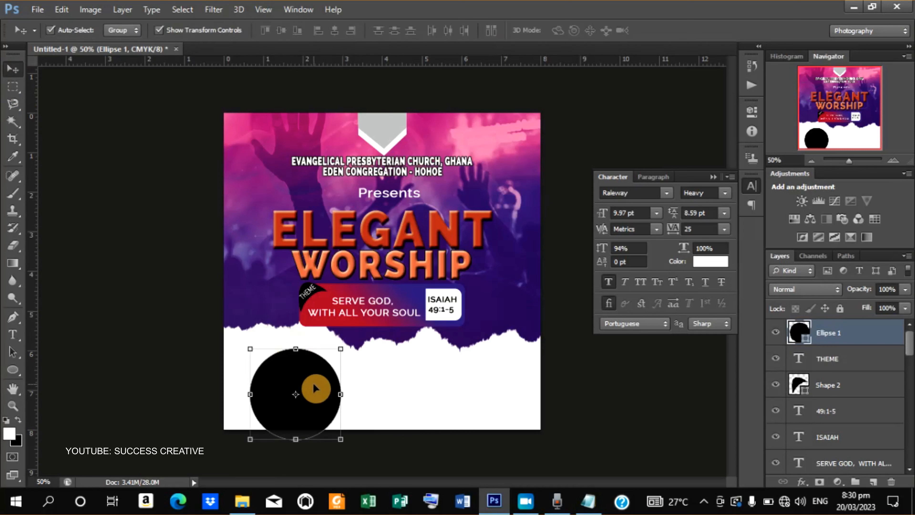
Step: Move the black circle fully inside the white area and scale it down to about 77%
drag(317, 388, 306, 371)
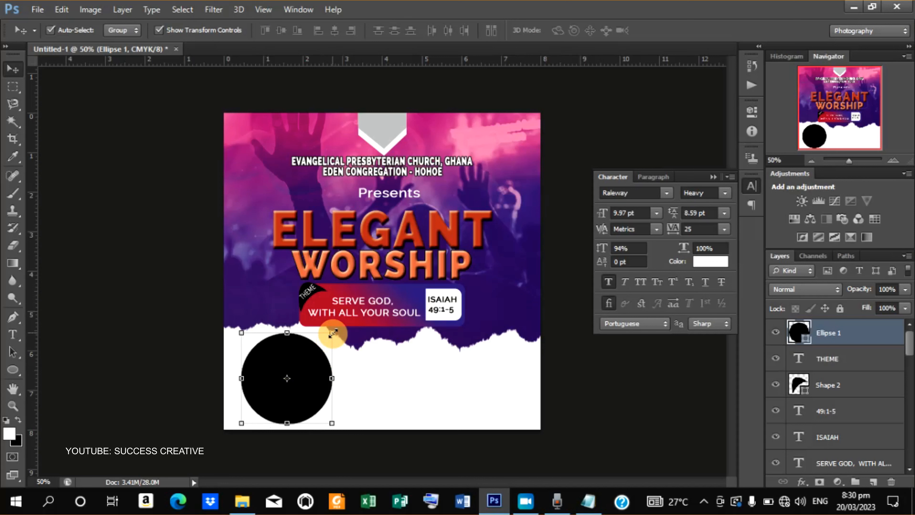
drag(332, 334, 322, 343)
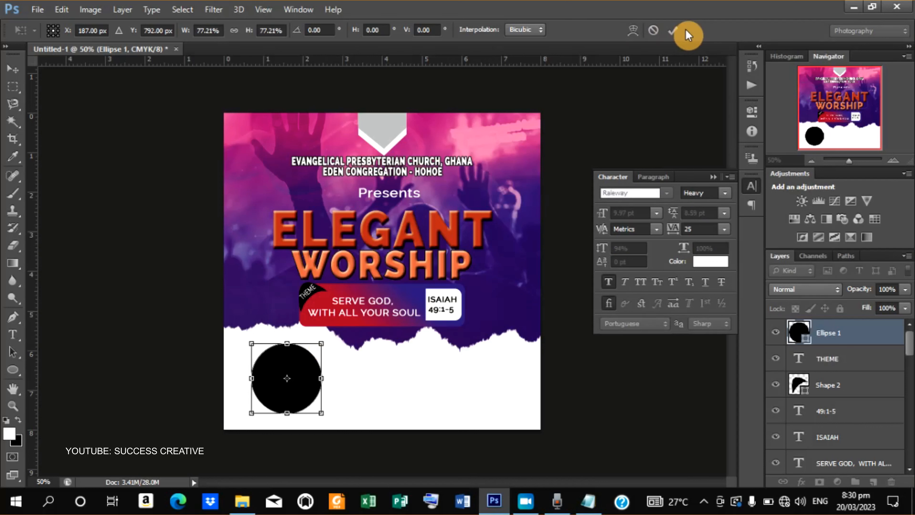
click(673, 31)
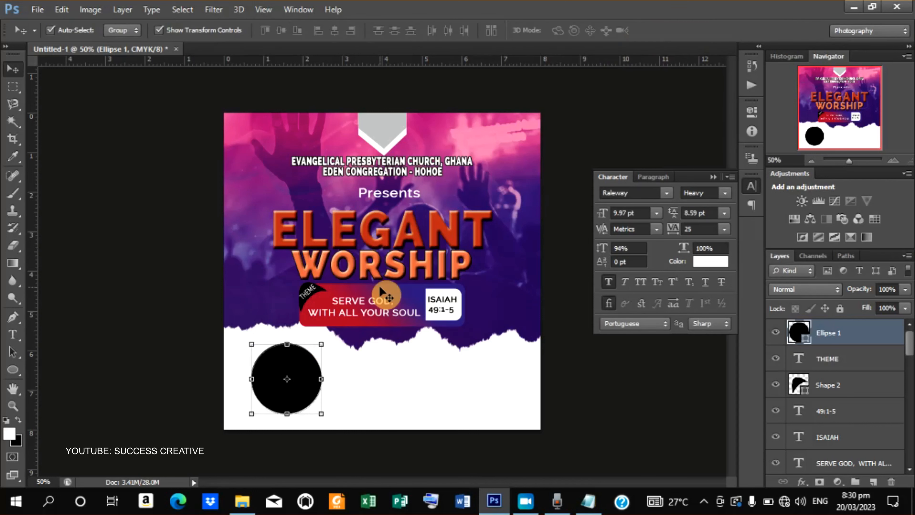
Step: Nudge the black circle horizontally and slightly down to fine-tune its position in the white area
key(Right)
key(Right)
key(Right)
key(Right)
key(Right)
key(Right)
key(Down)
key(Down)
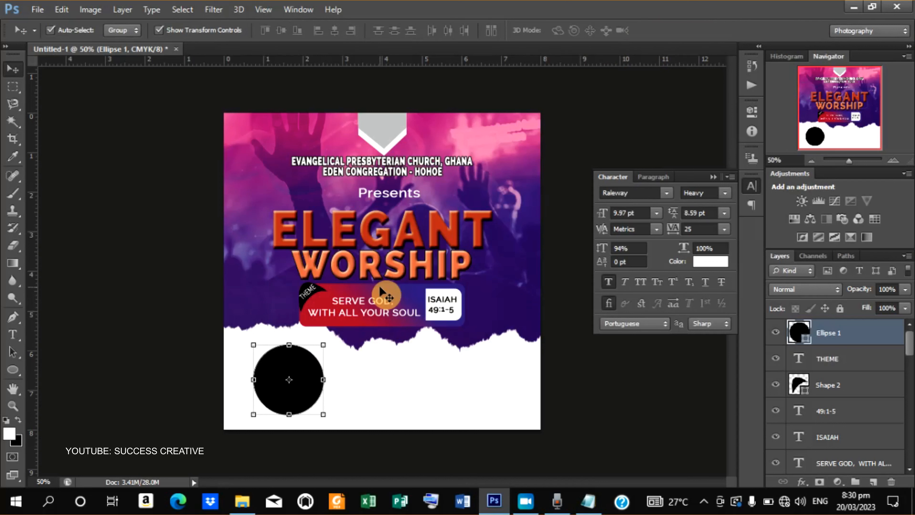
key(Right)
key(Right)
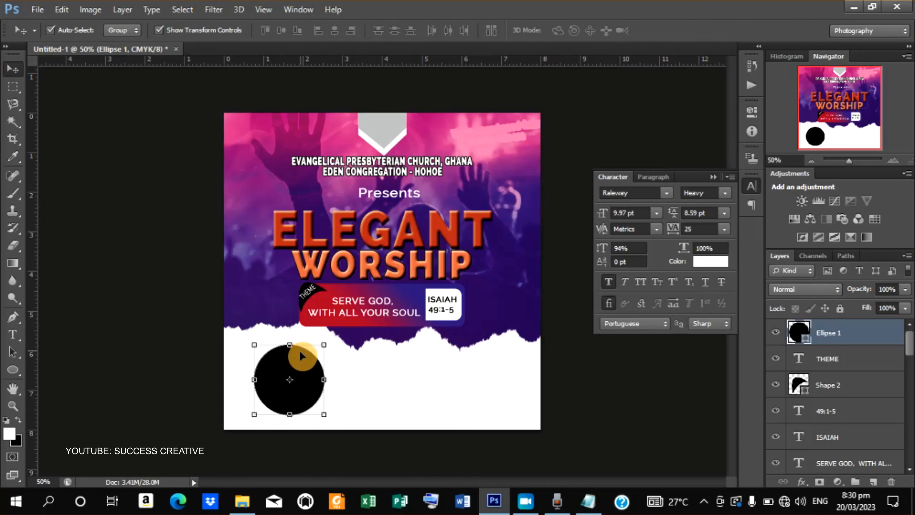
key(Left)
key(Left)
key(Left)
key(Left)
key(Left)
key(Left)
key(Left)
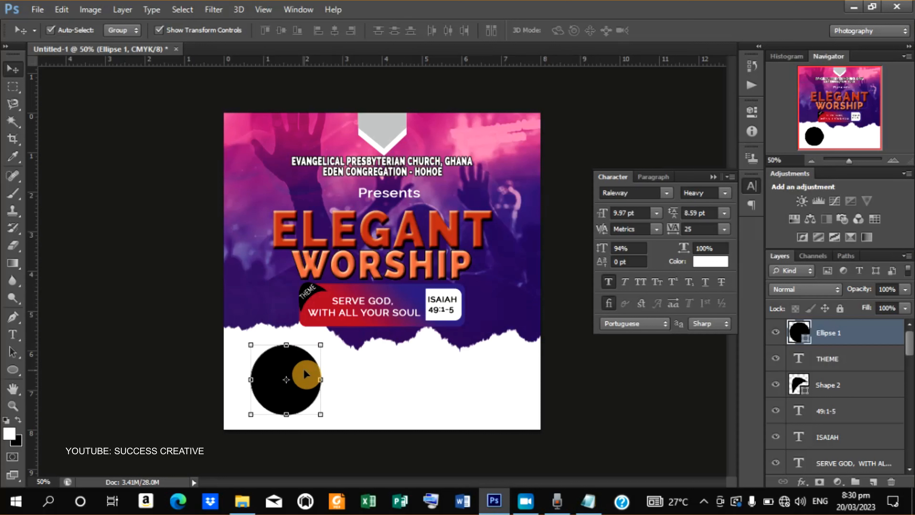
Step: Duplicate the black circle and place the copy level with it on the right side of the white area
key(ctrl+j)
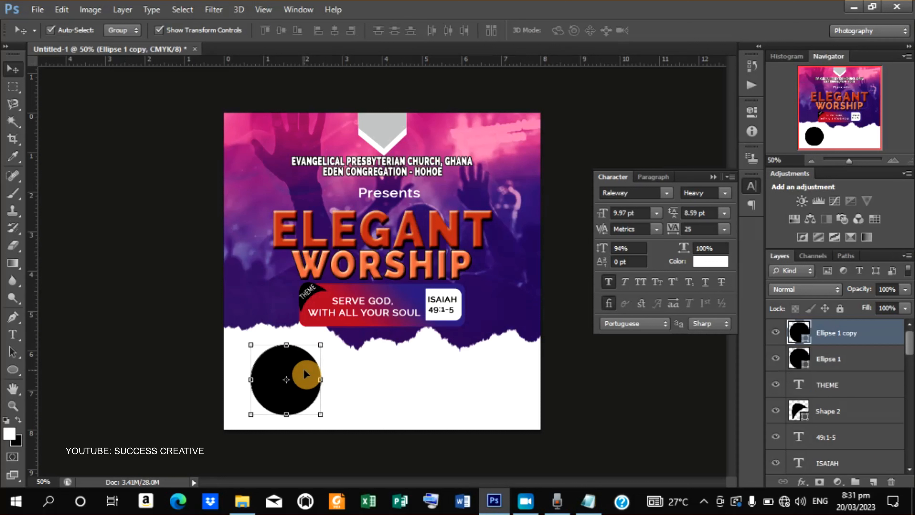
drag(306, 374, 499, 380)
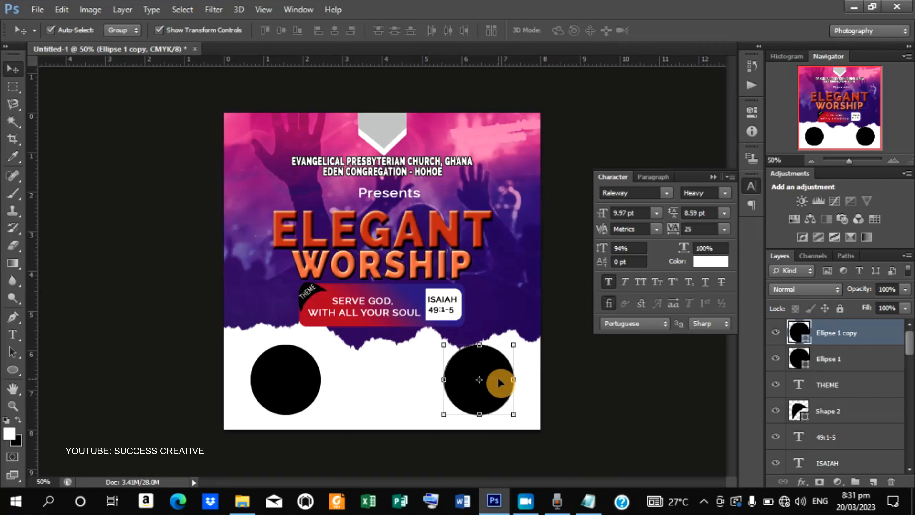
key(Down)
key(Down)
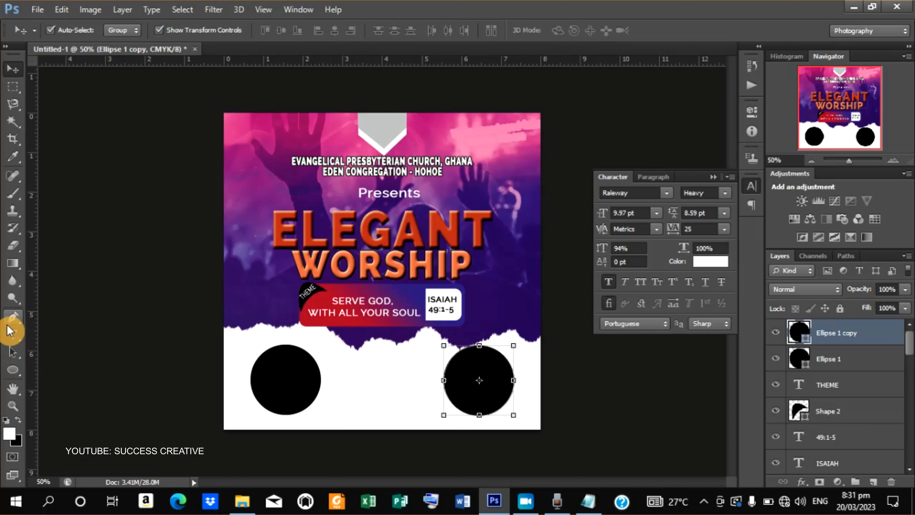
Step: Add a text layer between the two circles containing 26TH, copied from the event details in Notepad
click(13, 337)
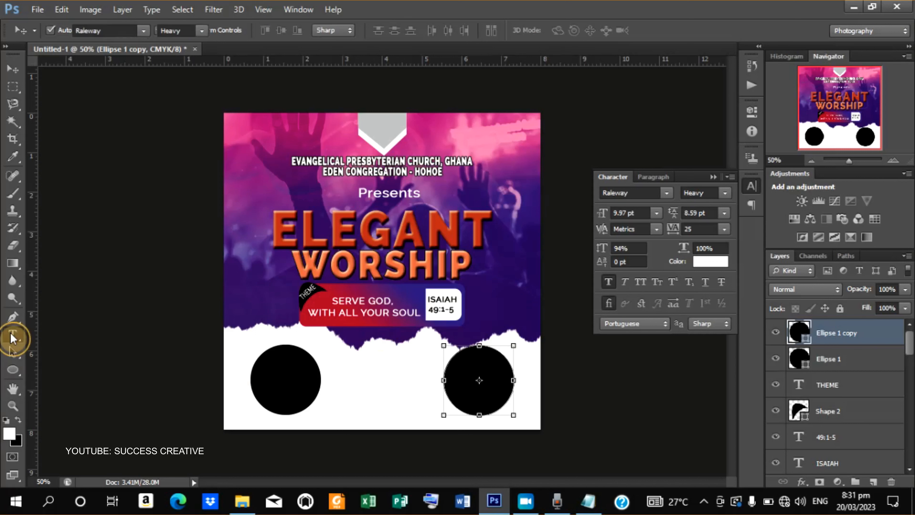
click(344, 368)
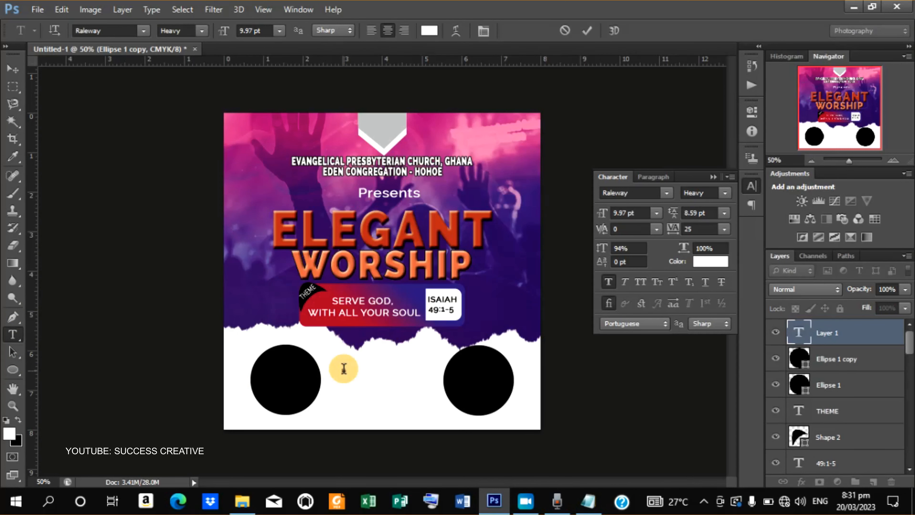
click(593, 503)
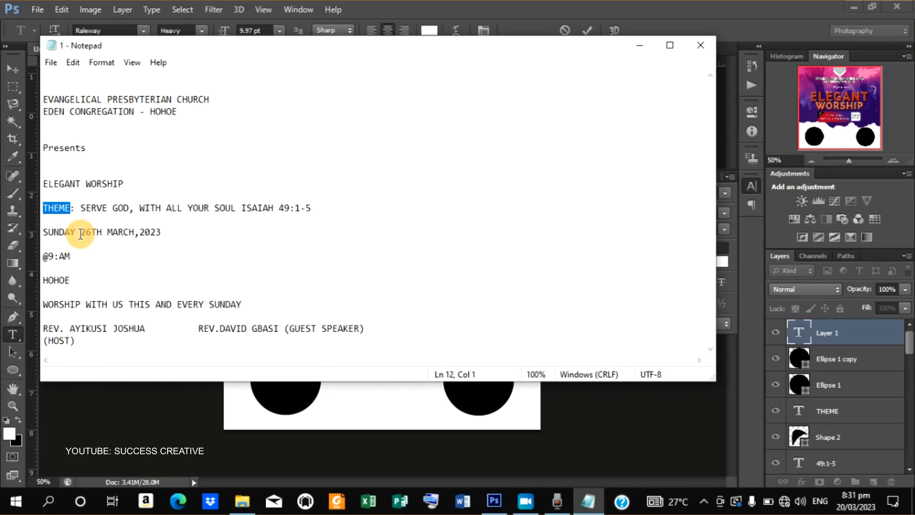
drag(80, 234, 98, 233)
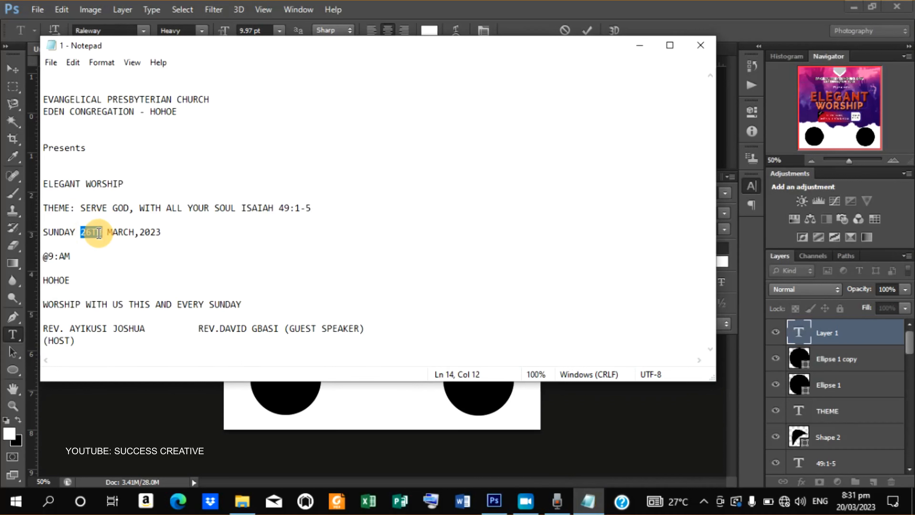
right_click(99, 233)
click(143, 275)
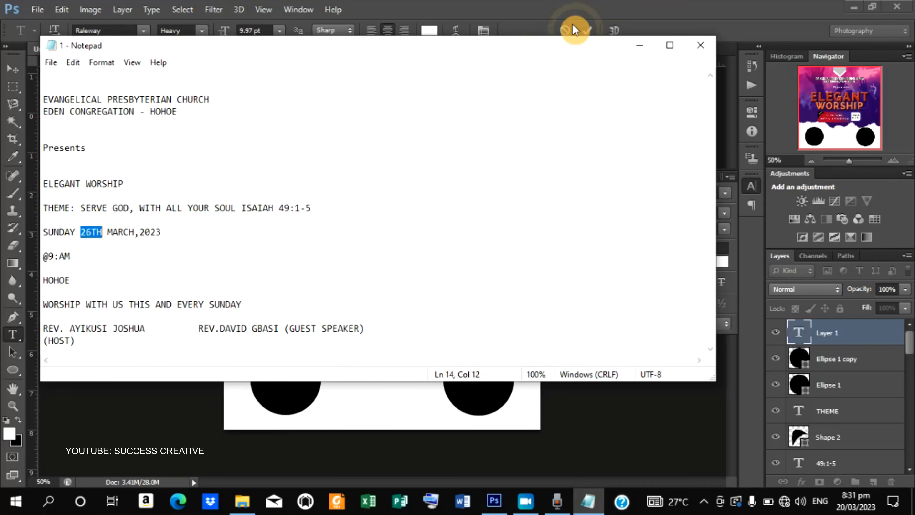
click(640, 45)
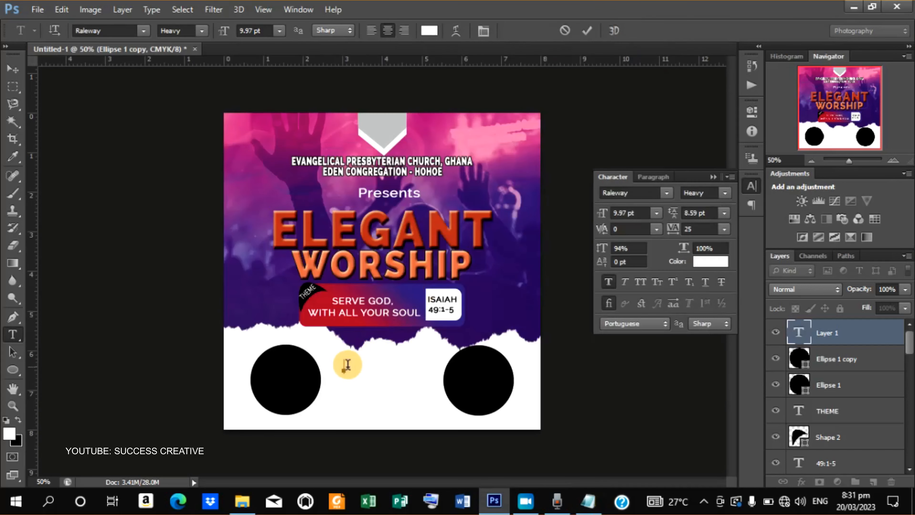
right_click(346, 365)
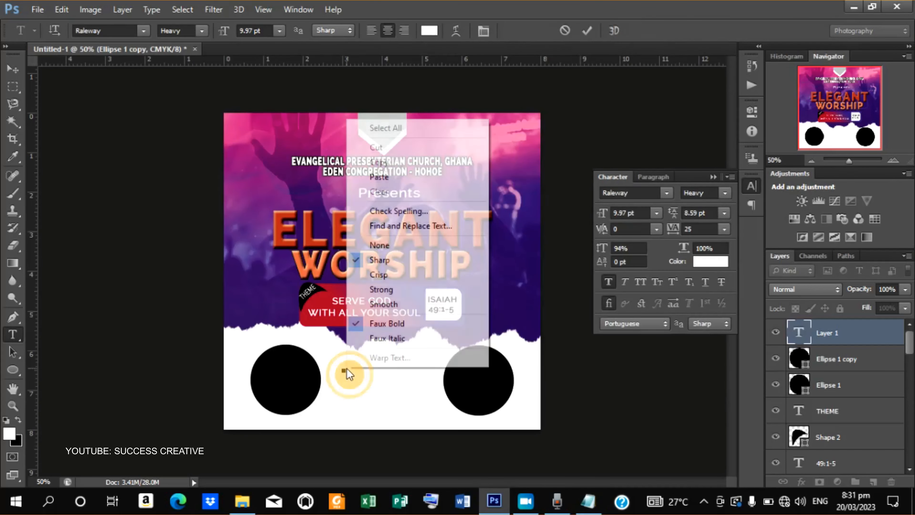
click(388, 179)
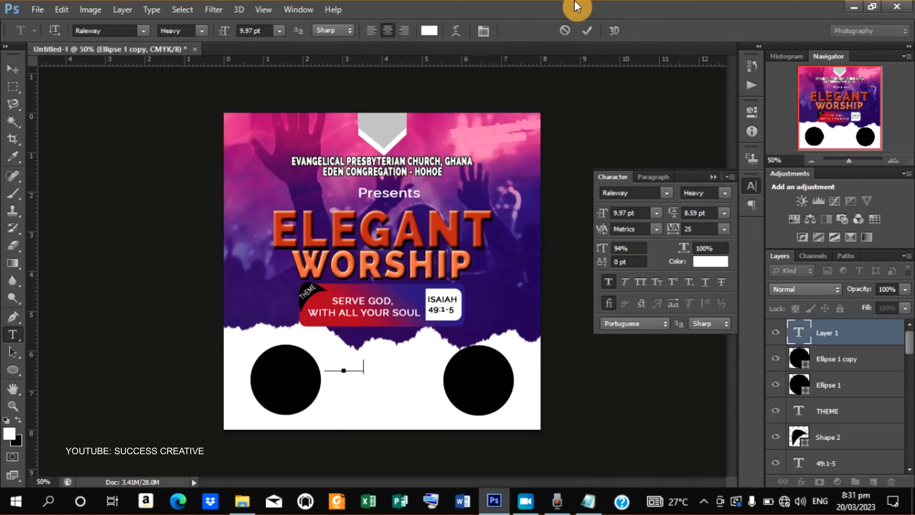
click(587, 30)
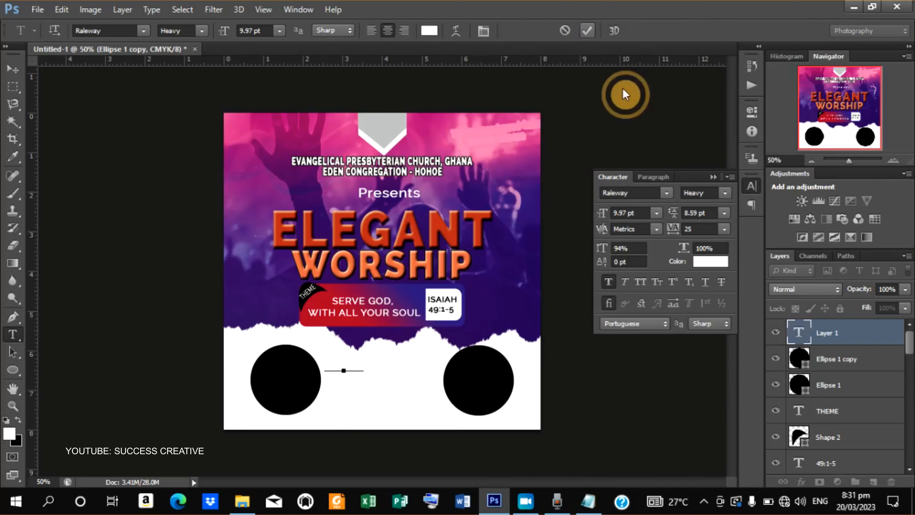
Step: Set the color of the 26TH text to black (000000)
click(711, 260)
mouse_move(618, 297)
mouse_down()
mouse_move(695, 307)
mouse_move(729, 333)
mouse_up()
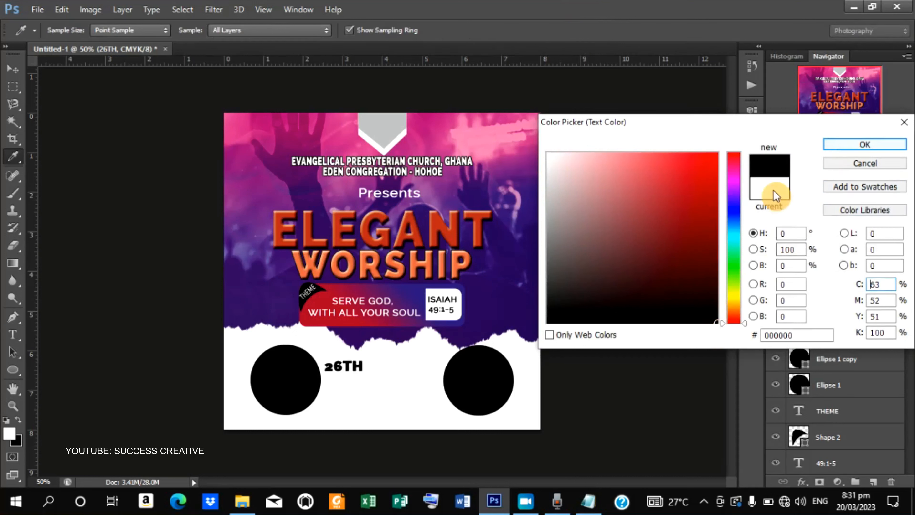
drag(559, 318, 508, 351)
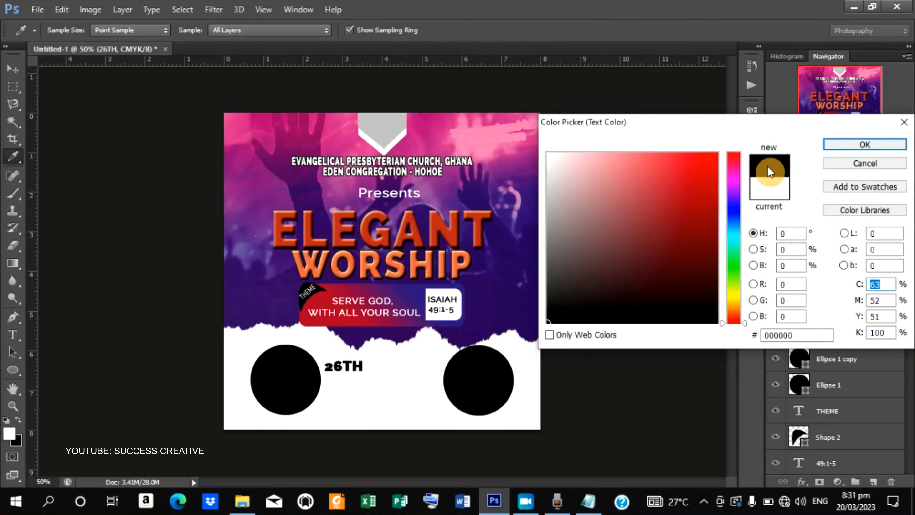
click(859, 145)
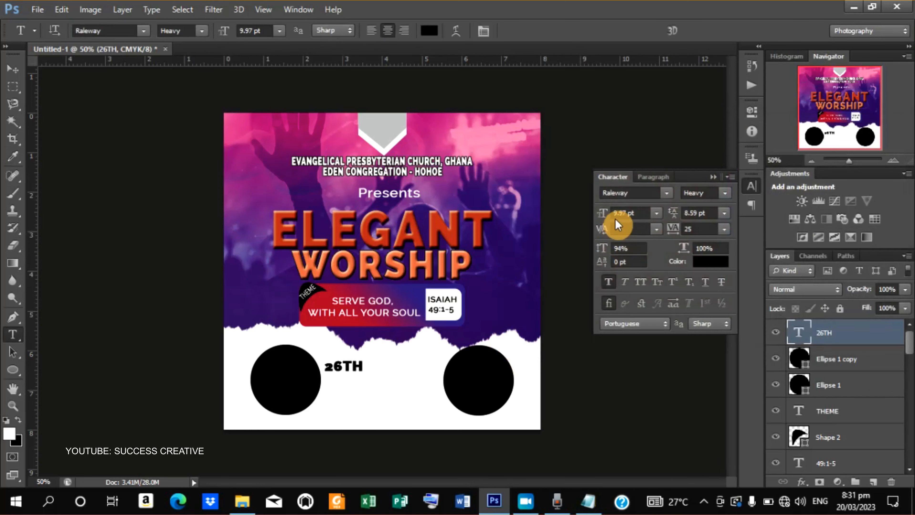
Step: Change the font of the 26TH text to Lato Bold
click(667, 193)
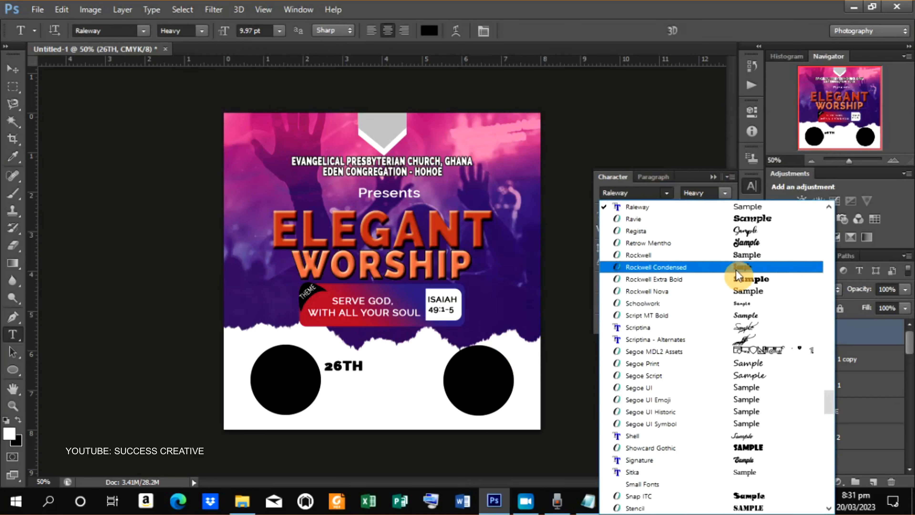
drag(830, 403, 820, 340)
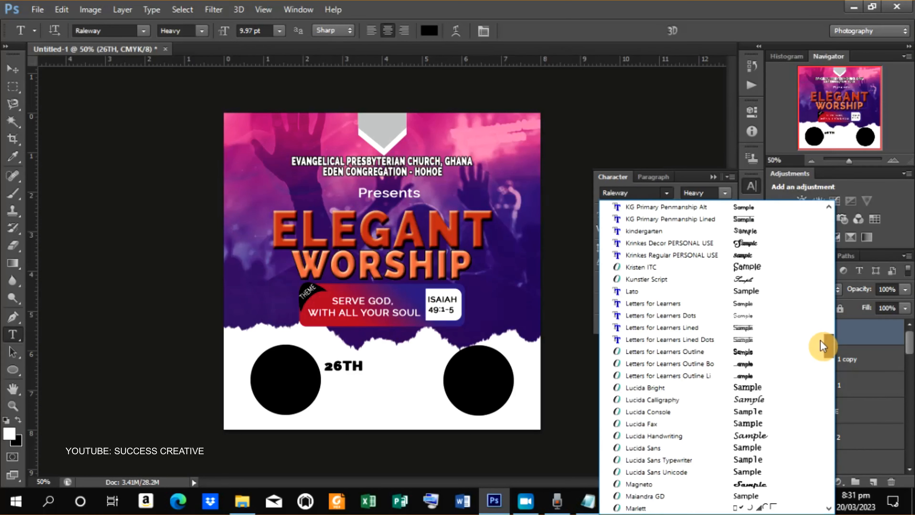
click(655, 292)
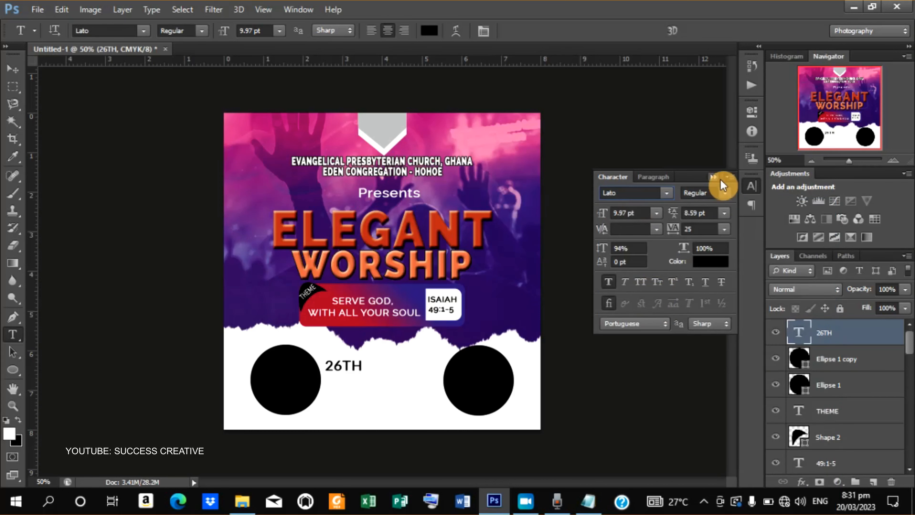
click(725, 192)
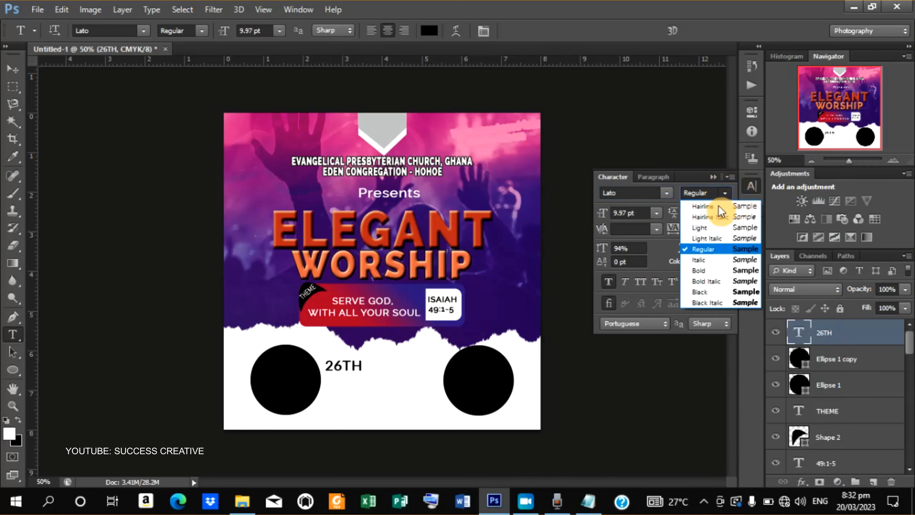
click(707, 268)
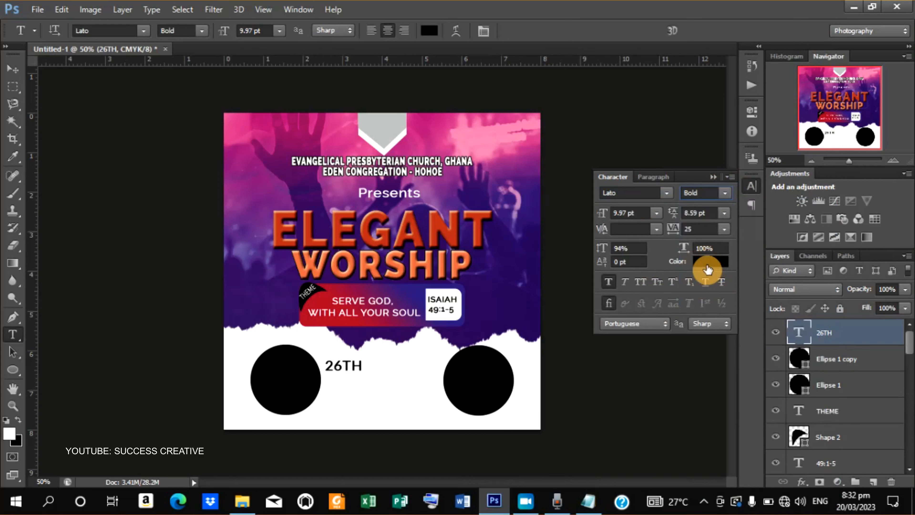
Step: Move the 26TH text closer to the middle between the circles and make its TH superscript
click(13, 69)
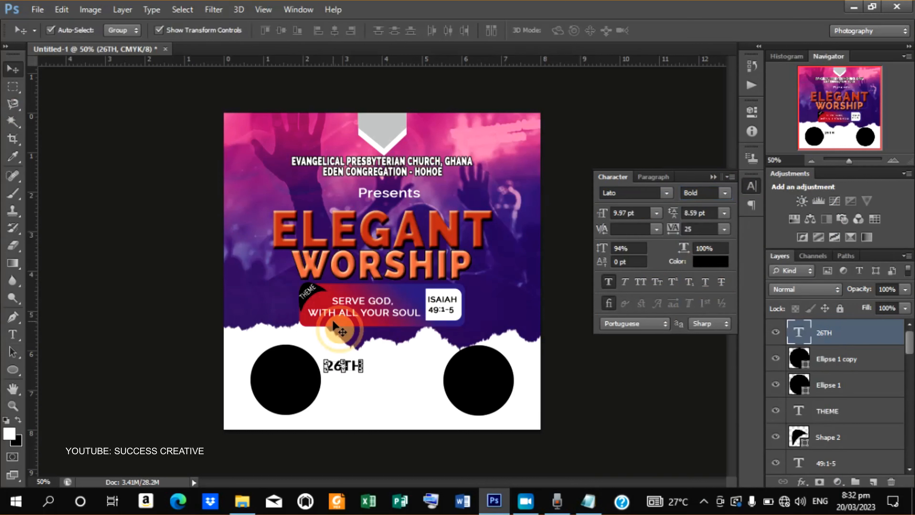
drag(353, 370, 379, 375)
key(t)
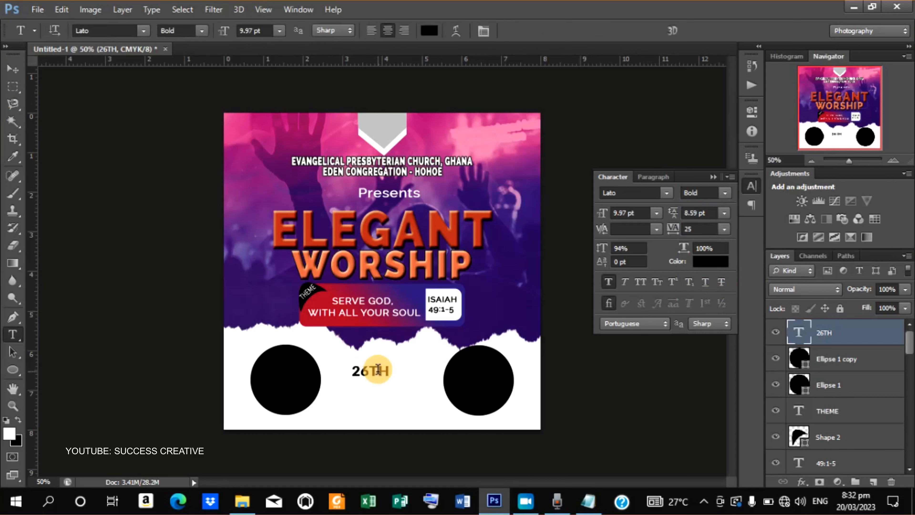
drag(372, 372, 418, 376)
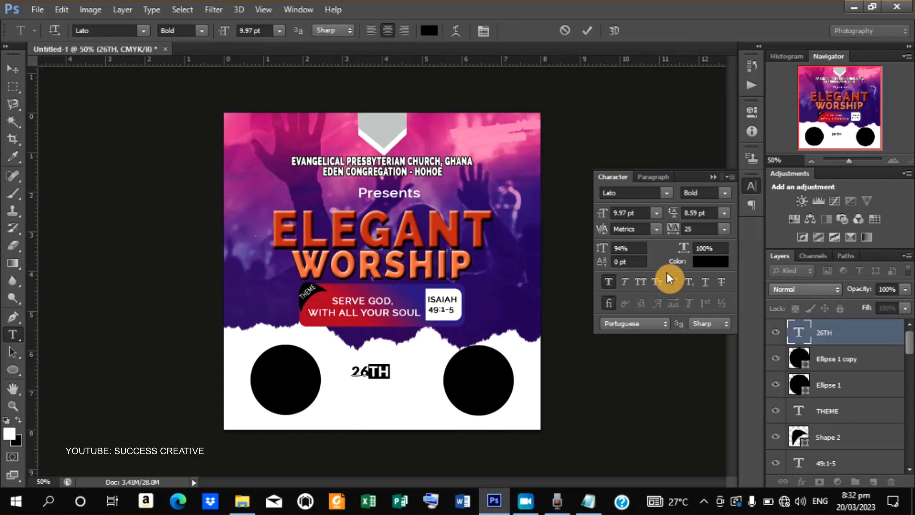
click(674, 281)
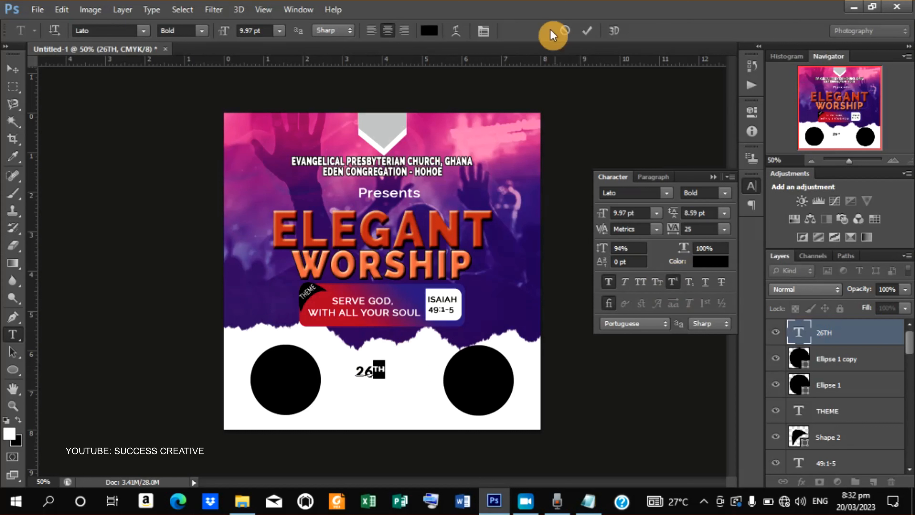
click(590, 30)
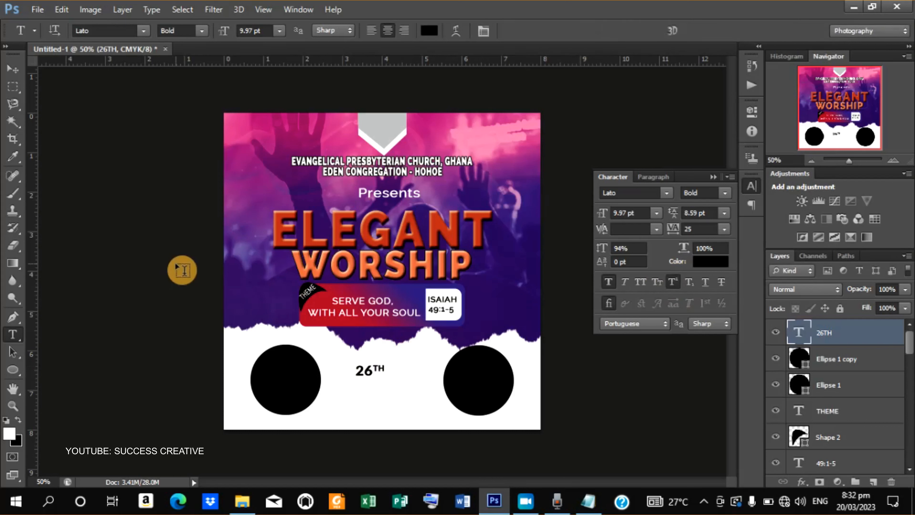
Step: Duplicate the 26TH text layer and move the copy down directly below the original
click(14, 69)
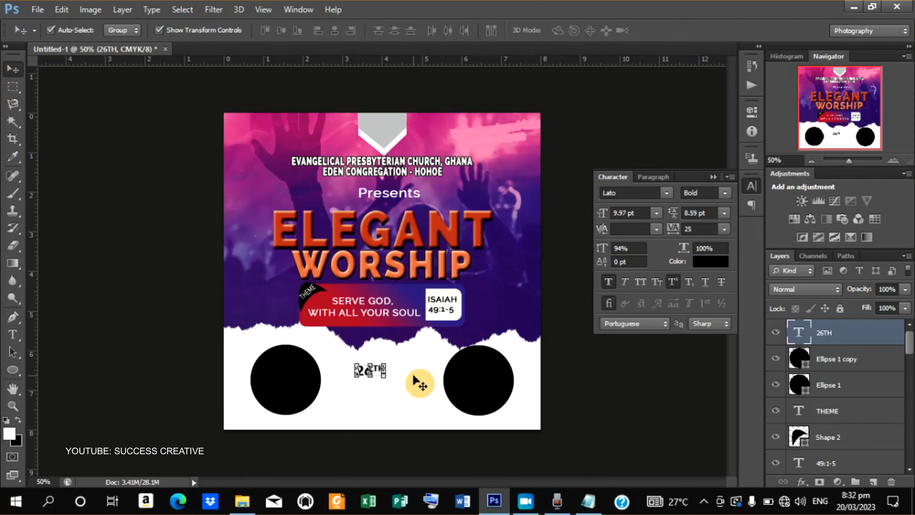
key(ctrl+j)
key(Down)
key(Down)
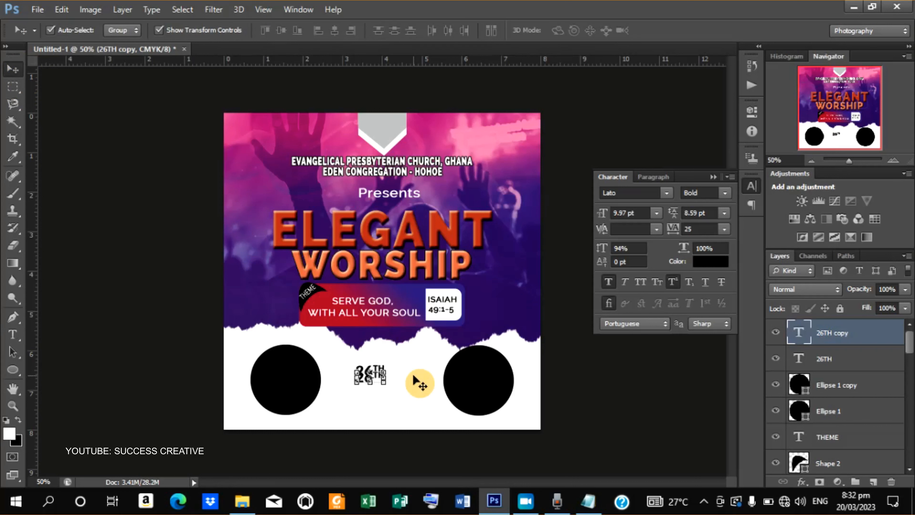
key(Down)
key(Down)
key(Down)
key(Down)
key(Down)
key(Down)
key(Down)
key(Down)
key(Down)
key(Down)
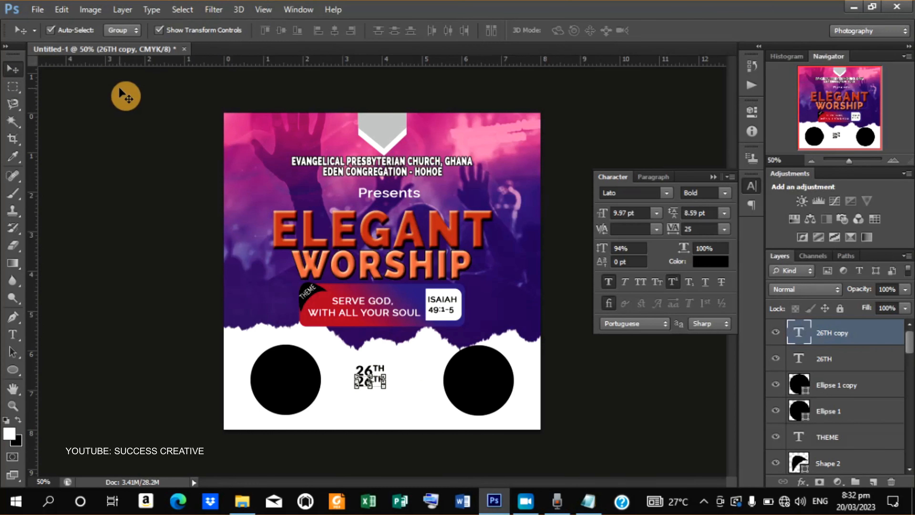
Step: Switch to the Notepad notes and copy the word MARCH from the date line
click(589, 498)
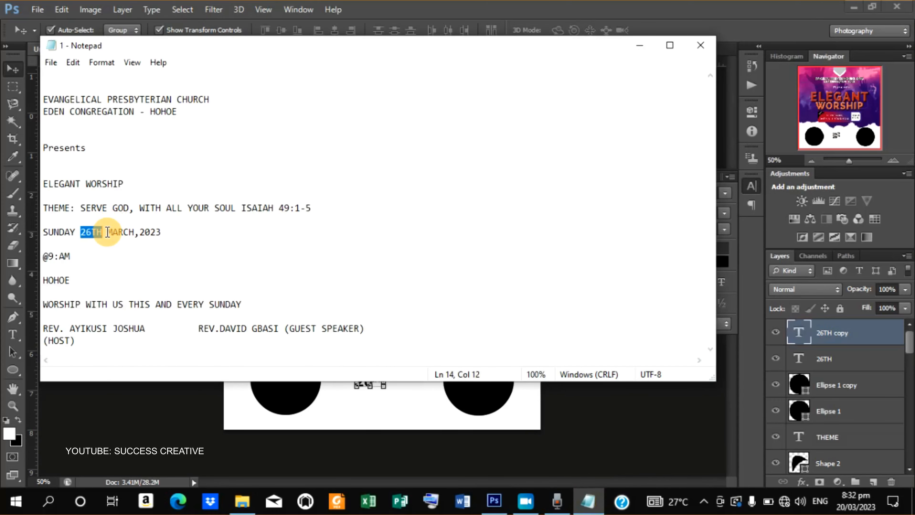
drag(108, 232, 129, 232)
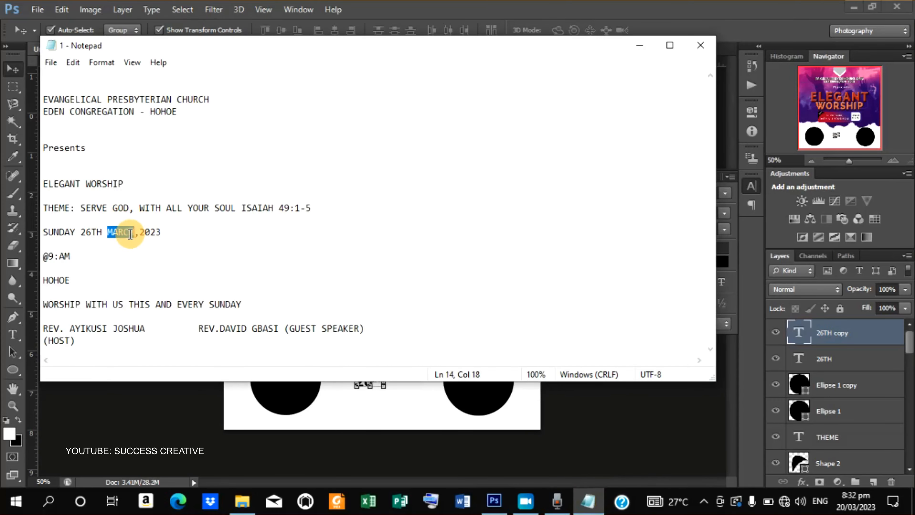
right_click(134, 233)
click(170, 276)
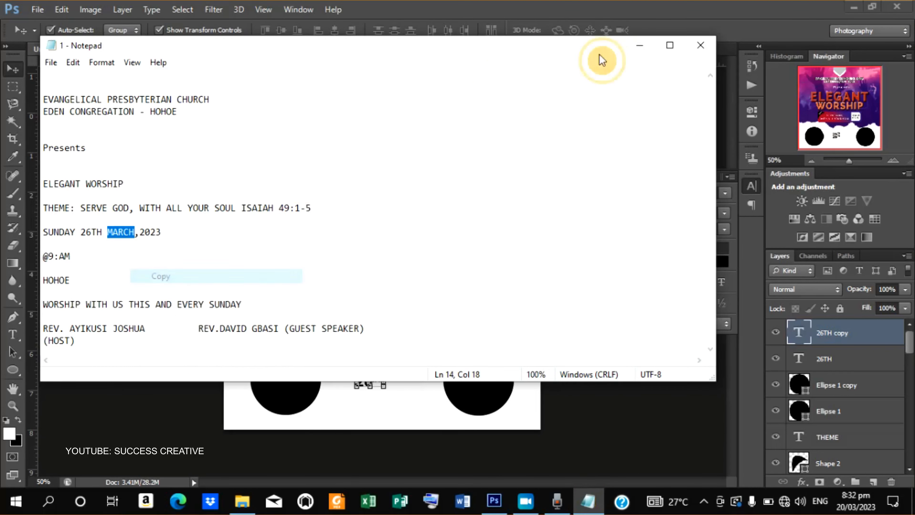
click(639, 44)
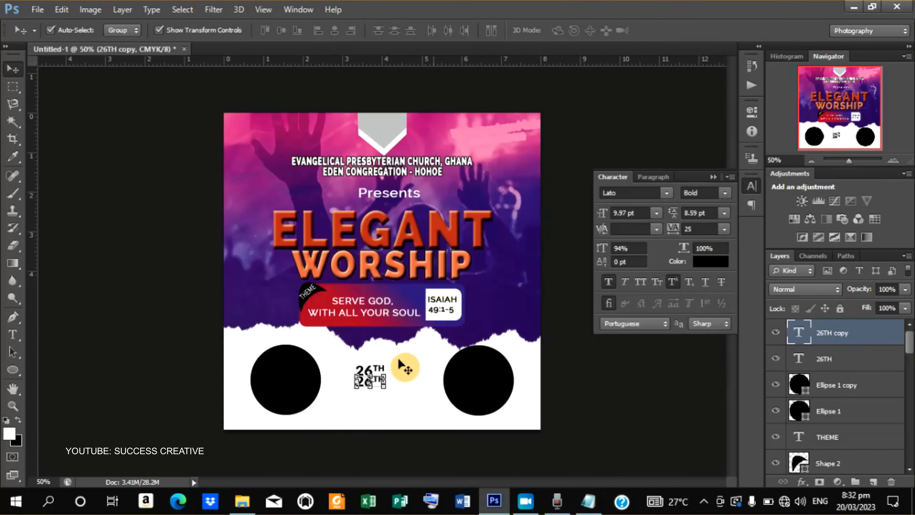
Step: Replace the text of the lower 26TH copy with the copied word MARCH
key(t)
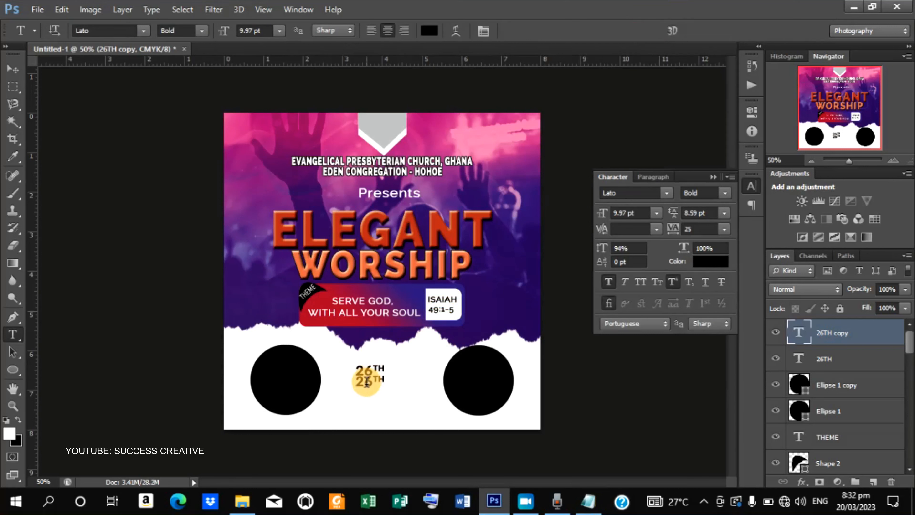
drag(357, 385, 394, 382)
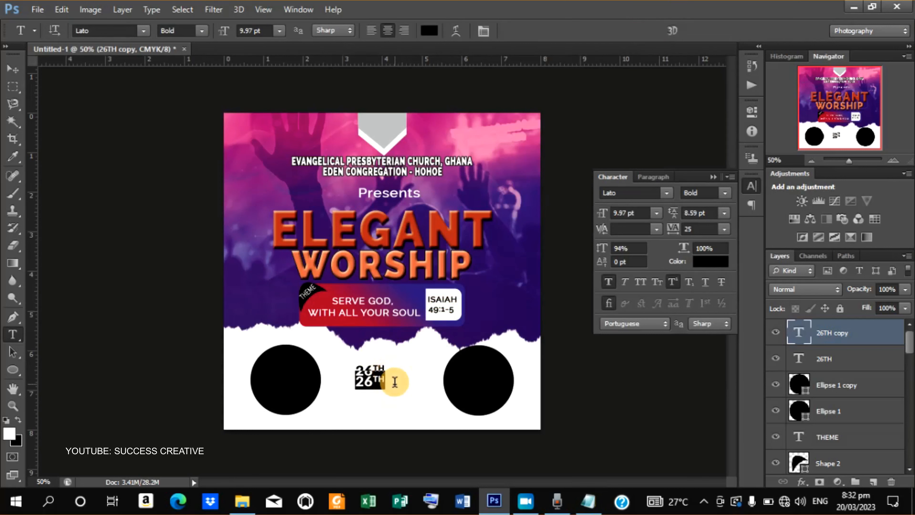
right_click(372, 383)
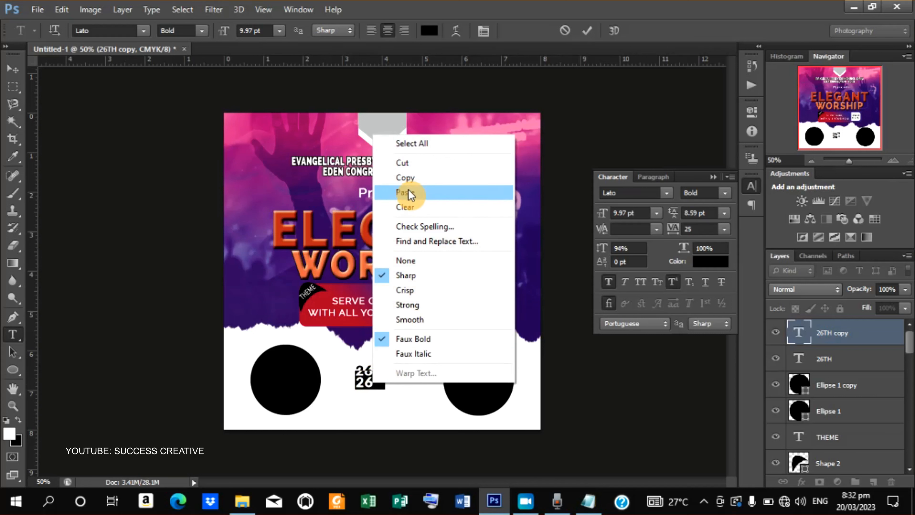
click(408, 181)
text(MARCH)
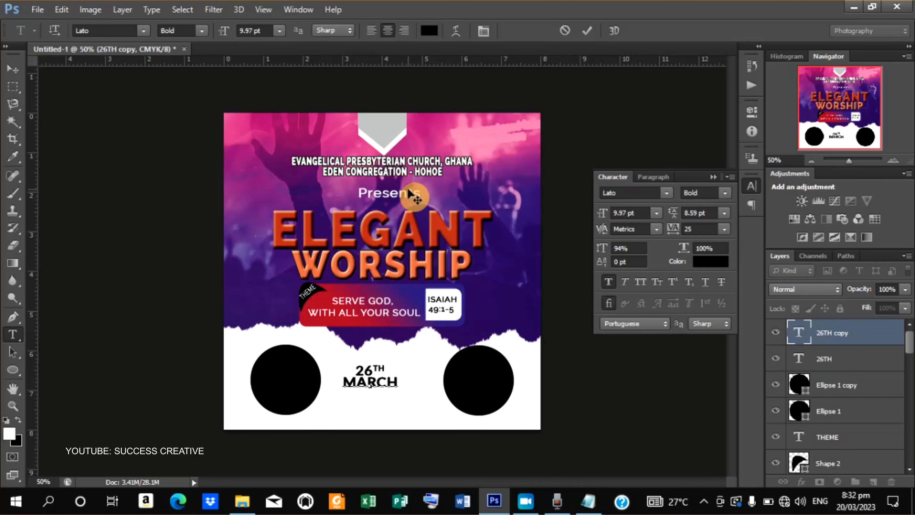
click(582, 28)
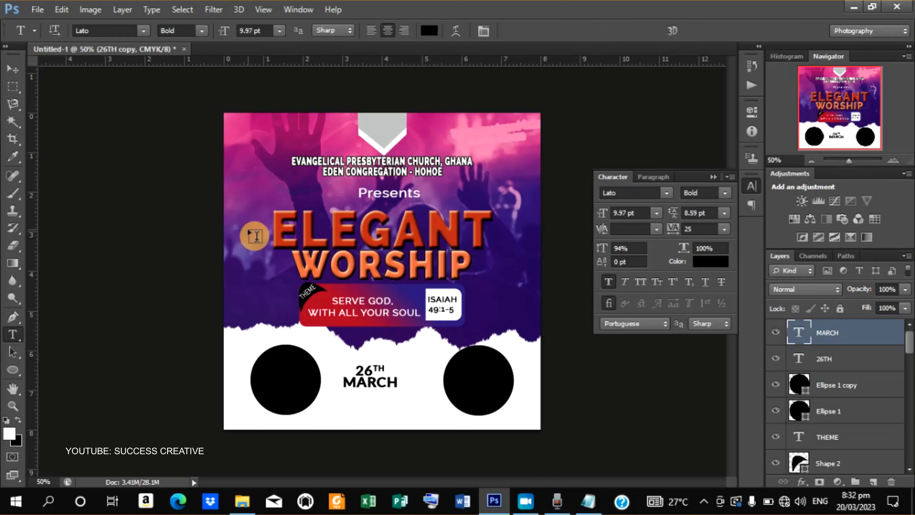
Step: Scale the MARCH text down to about 54% so it matches the width of 26TH and sits directly beneath it
click(13, 76)
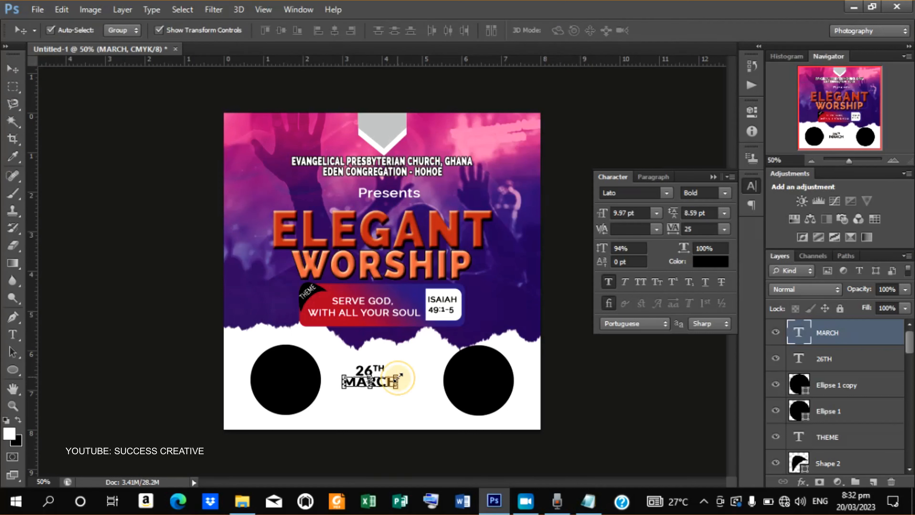
drag(397, 377, 388, 381)
drag(387, 381, 385, 383)
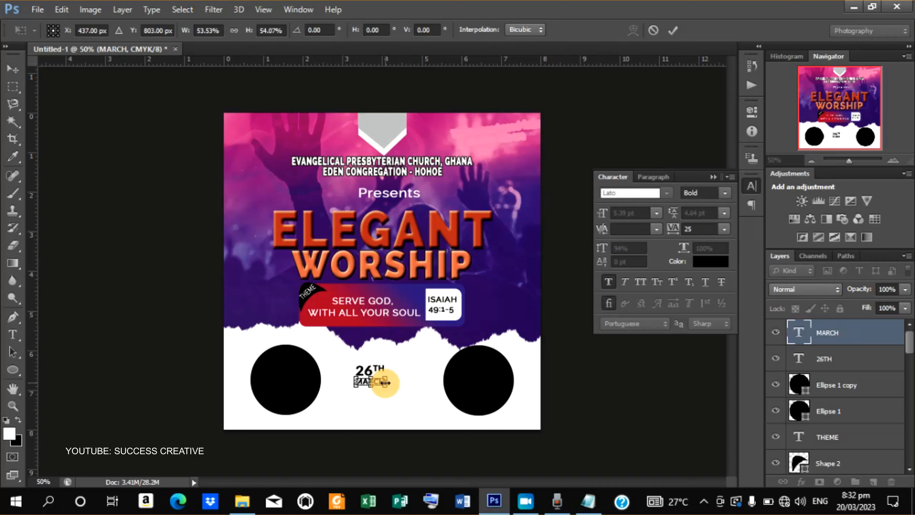
click(673, 30)
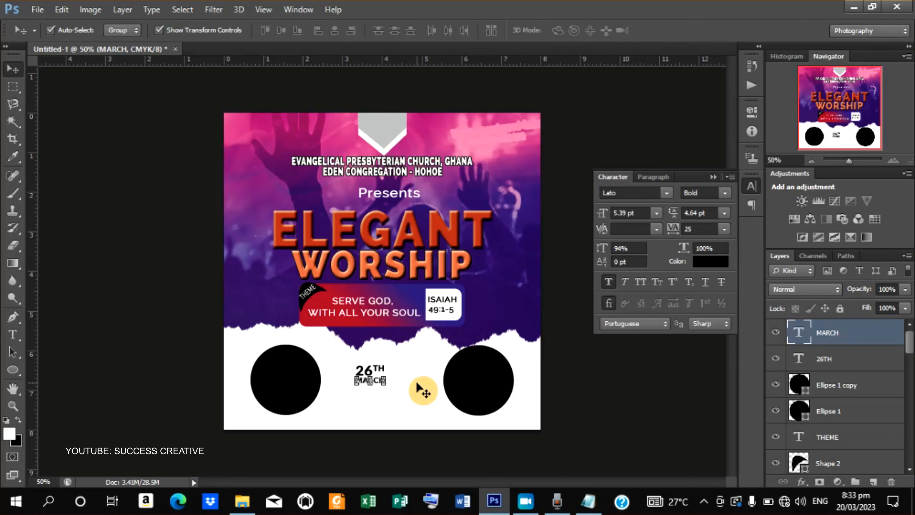
Step: Duplicate the MARCH text layer and move the copy up directly above 26TH
key(ctrl+j)
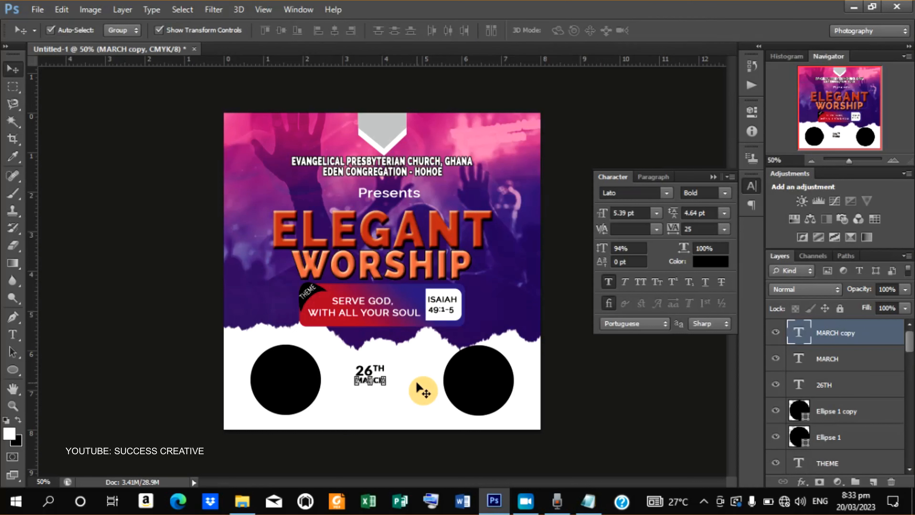
key(Up)
key(Up)
key(Up)
key(Up)
key(Up)
key(Up)
key(Up)
key(Up)
key(Up)
key(Up)
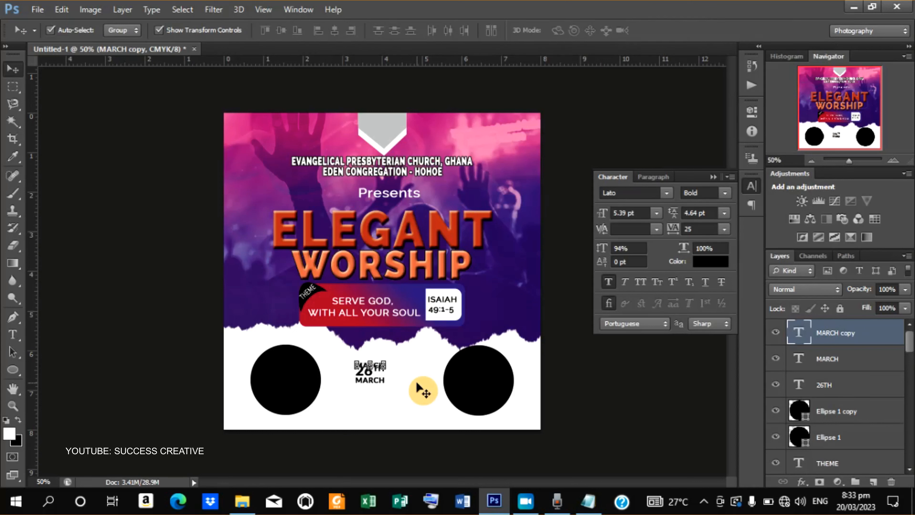
Step: Replace the text of the upper MARCH copy with the word SUNDAY copied from the Notepad notes
key(t)
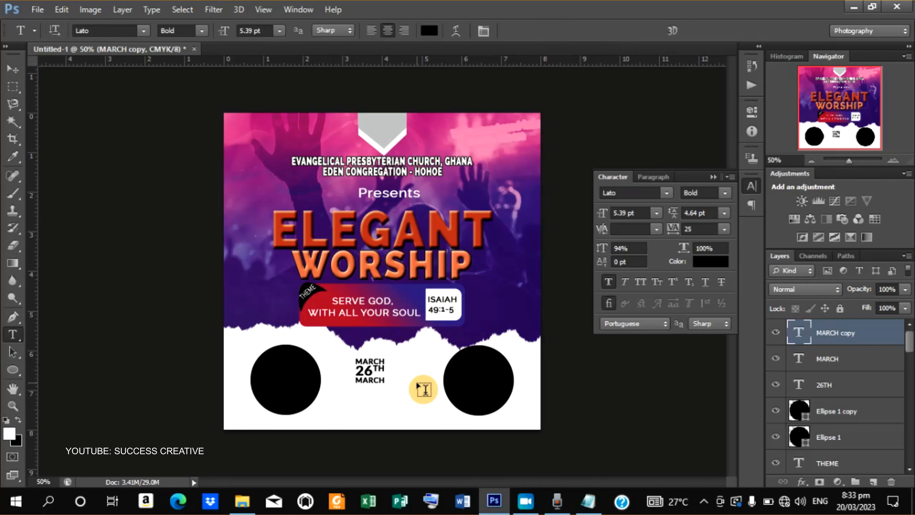
drag(357, 360, 423, 368)
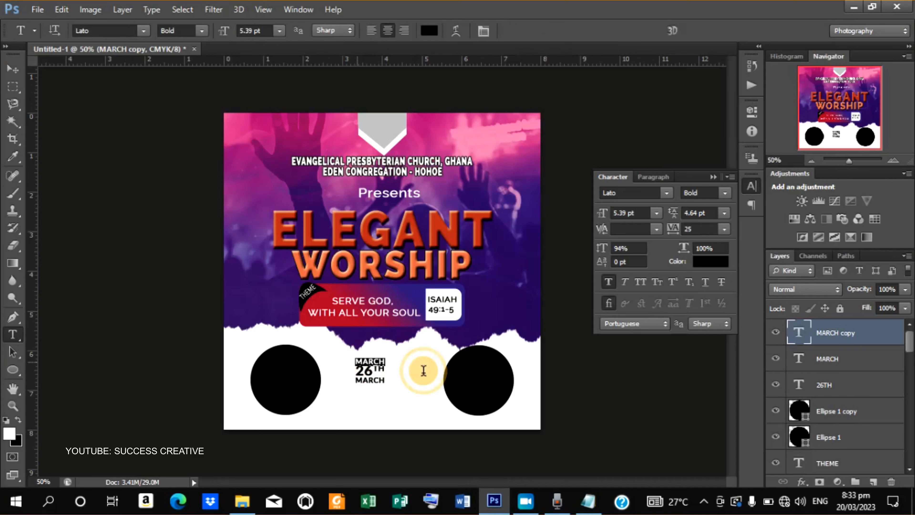
click(587, 503)
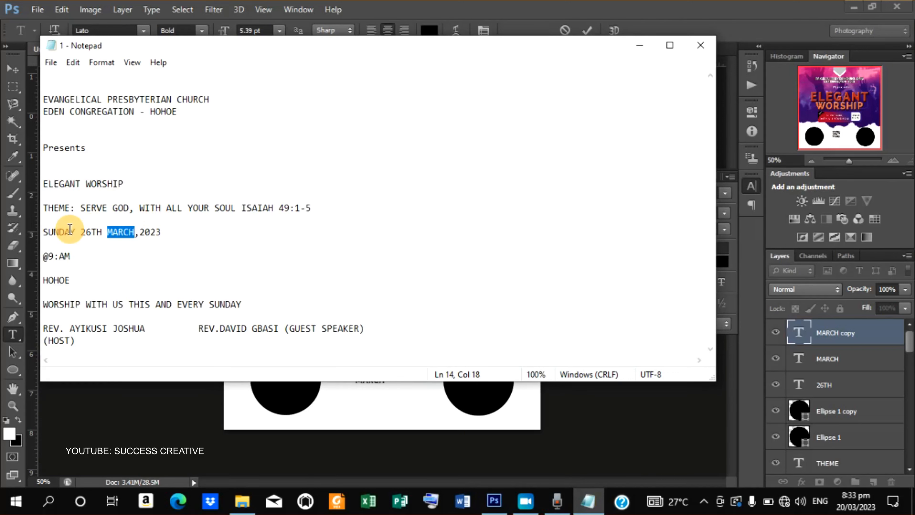
drag(76, 233, 21, 234)
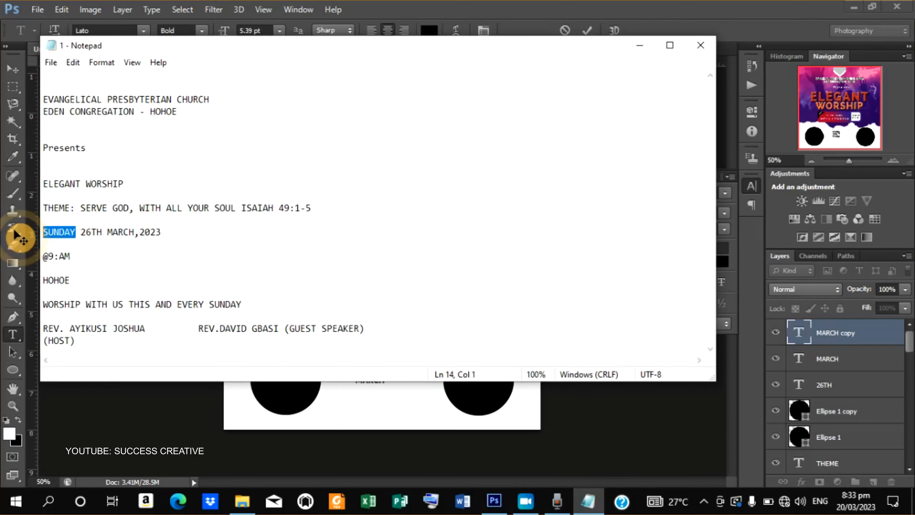
right_click(55, 234)
click(96, 277)
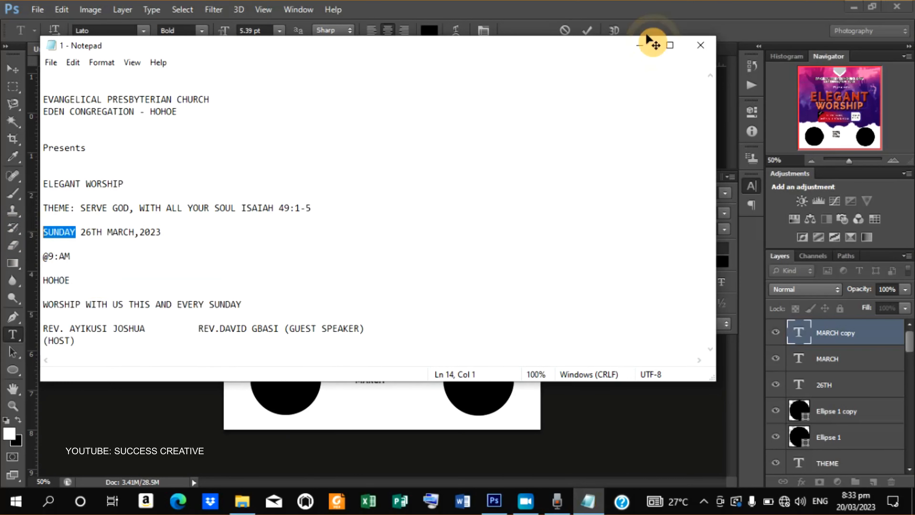
click(644, 44)
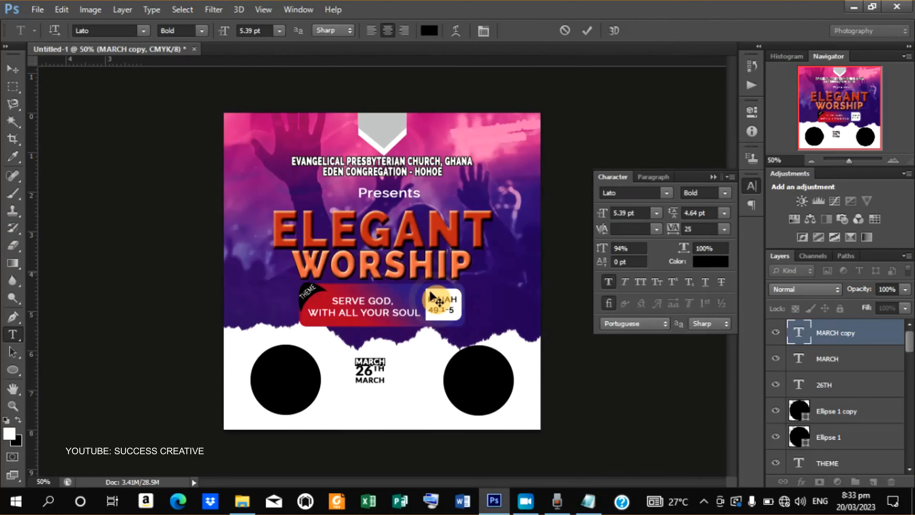
double_click(374, 359)
right_click(374, 359)
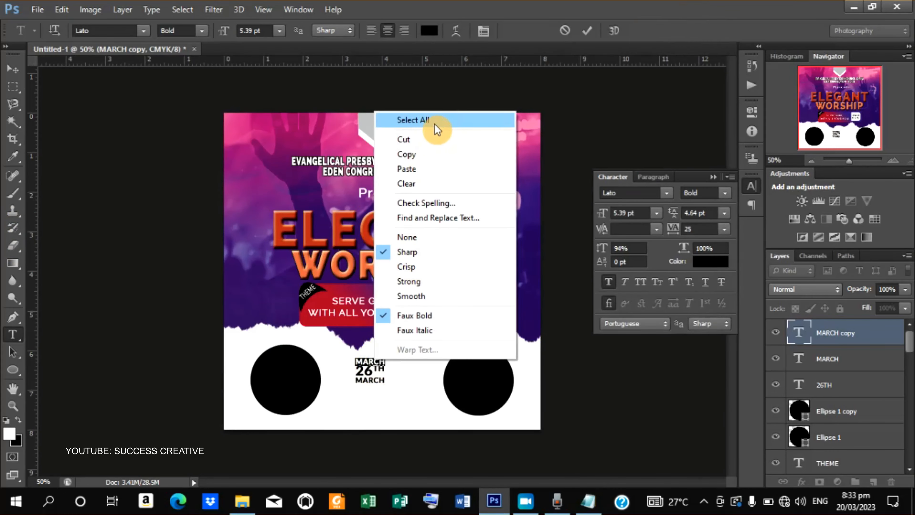
click(414, 170)
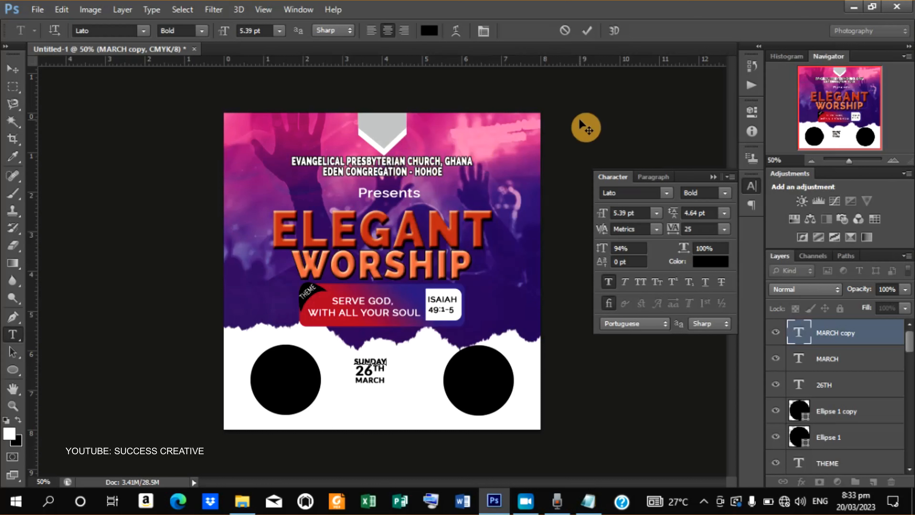
click(587, 31)
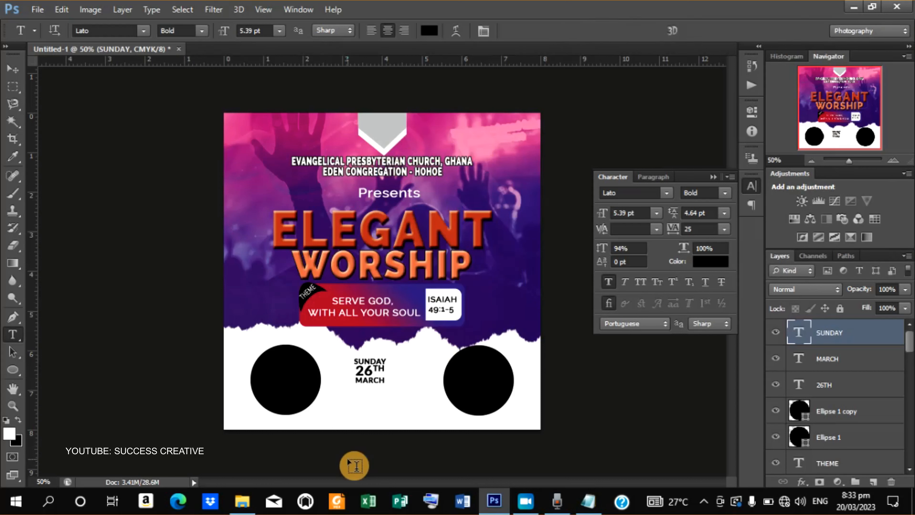
Step: Draw a thin vertical rounded rectangle, about 5 px by 81 px, as a divider just right of the date text
click(14, 71)
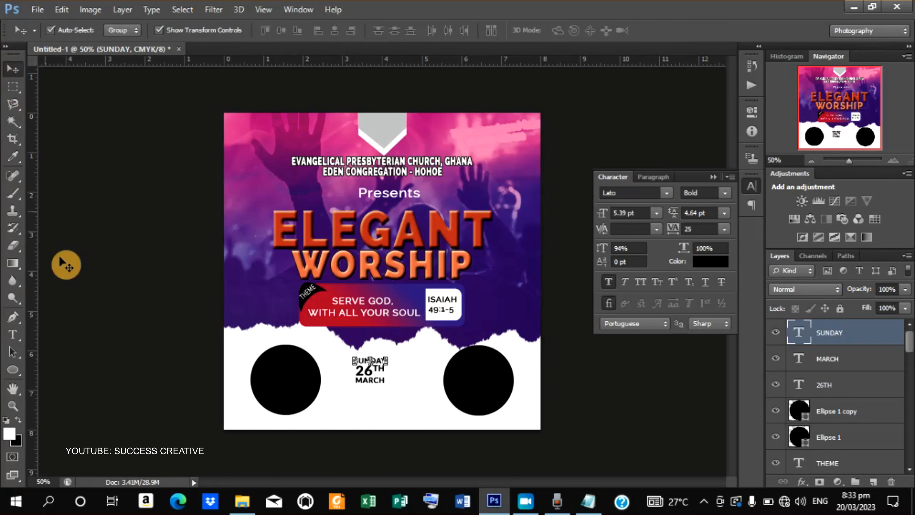
click(19, 371)
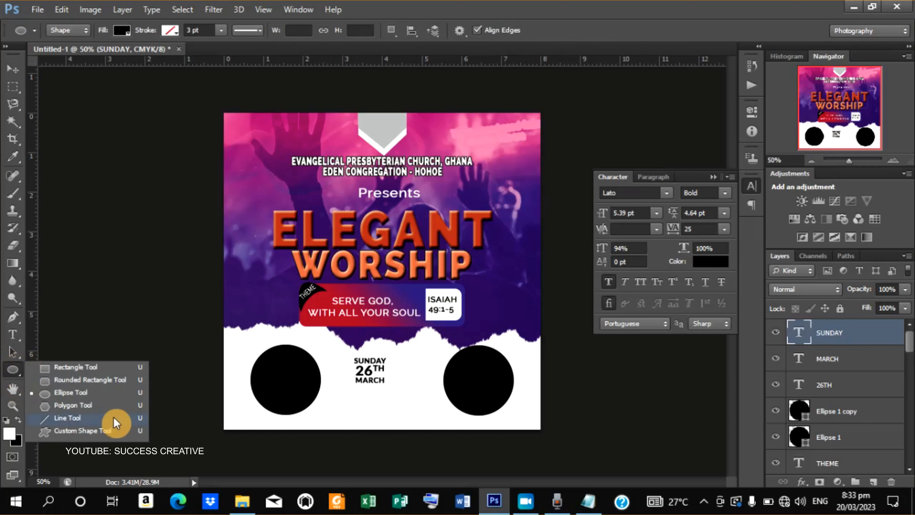
click(98, 380)
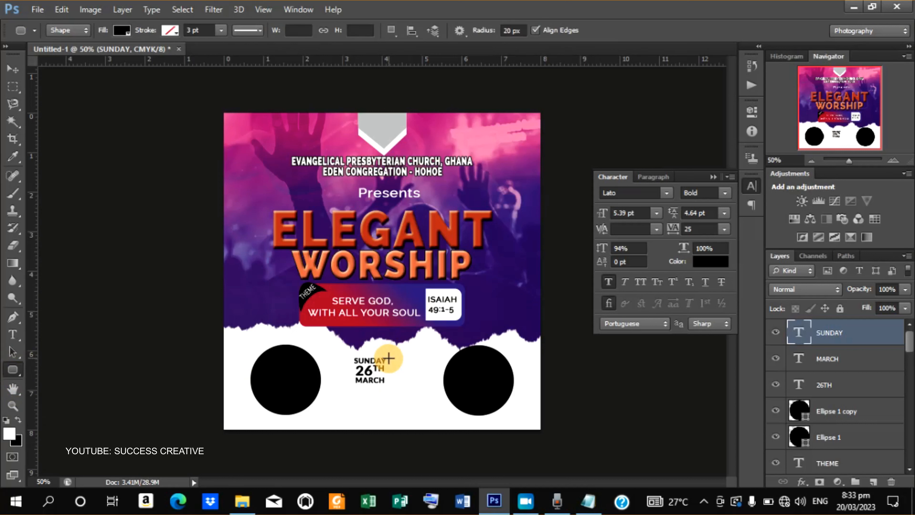
drag(388, 358, 389, 385)
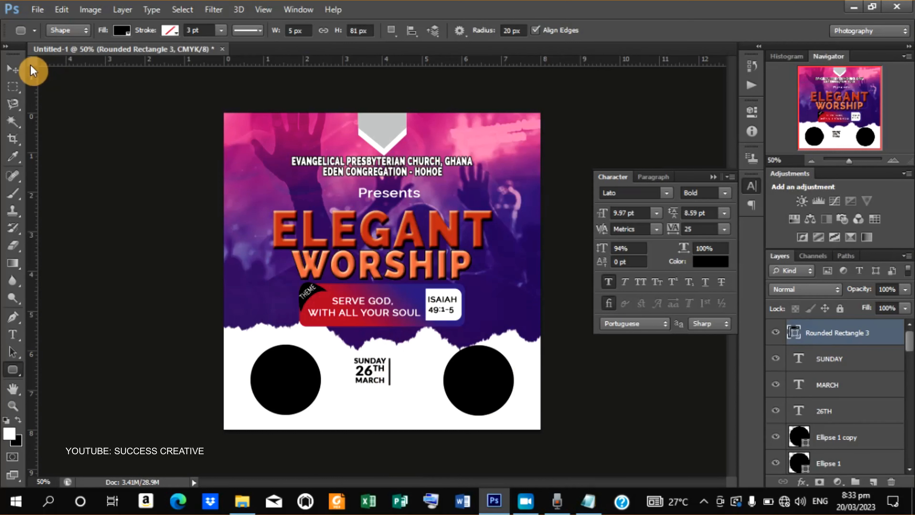
click(18, 72)
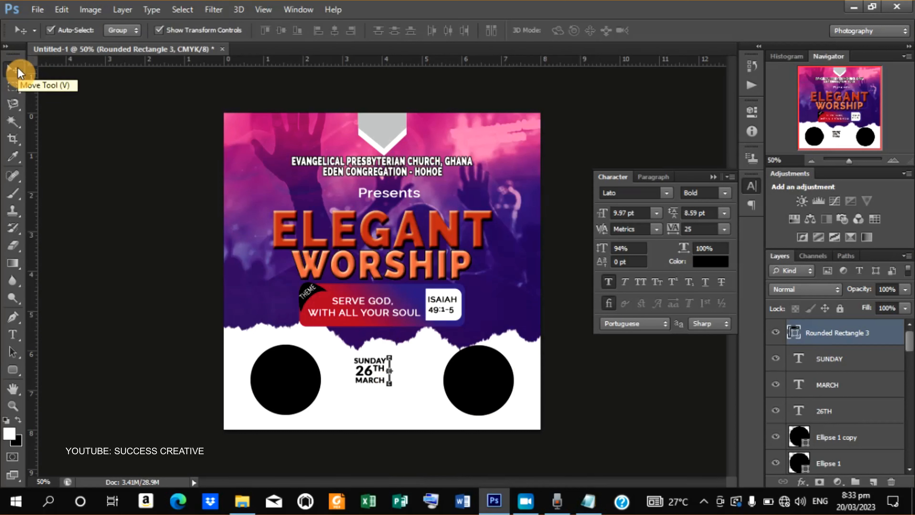
Step: Duplicate the 26TH text layer and move the copy horizontally to the right side of the vertical divider
click(369, 371)
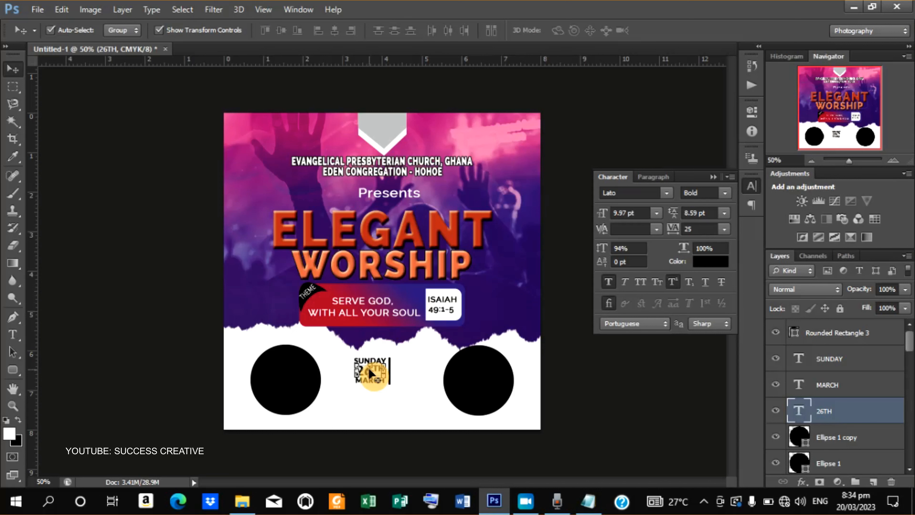
key(ctrl+j)
key(shift+Right)
key(shift+Right)
key(shift+Right)
key(shift+Right)
key(shift+Right)
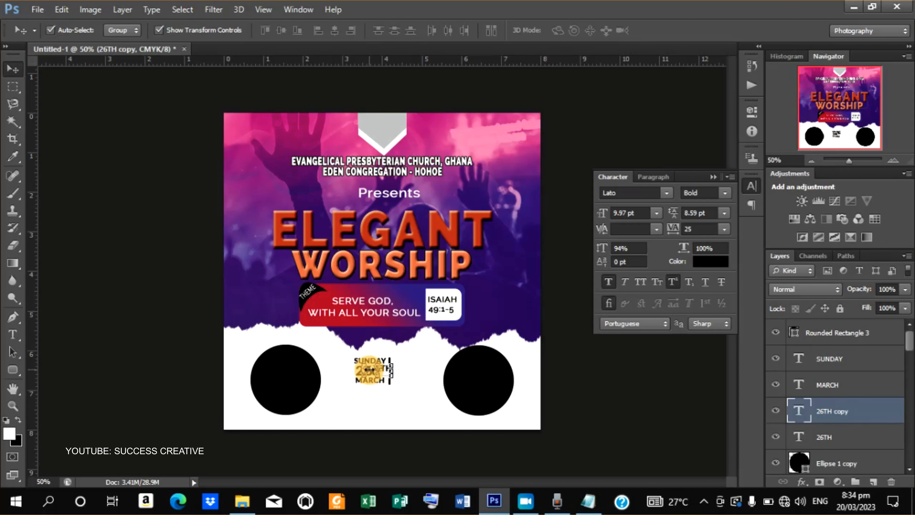
key(shift+Right)
key(shift+Right)
key(shift+Right)
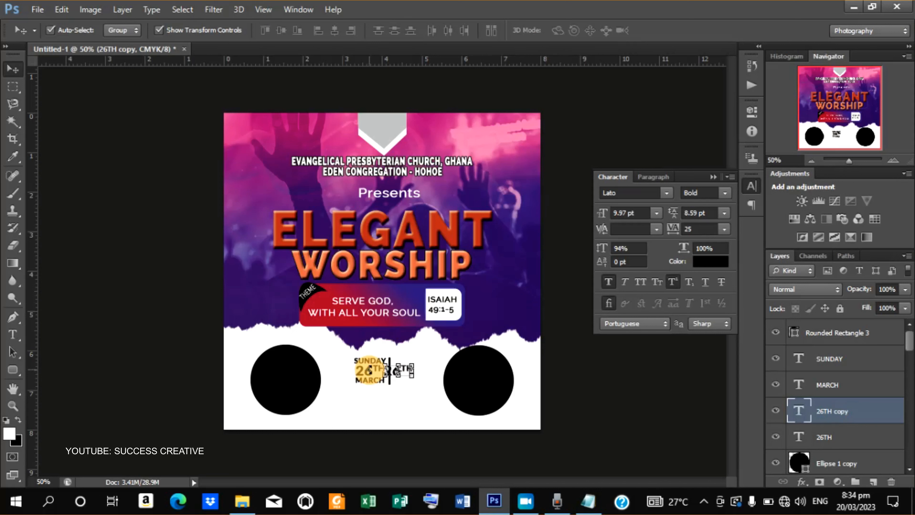
Step: Replace the text of the 26TH copy beside the divider with 20 copied from the year in the Notepad notes
key(t)
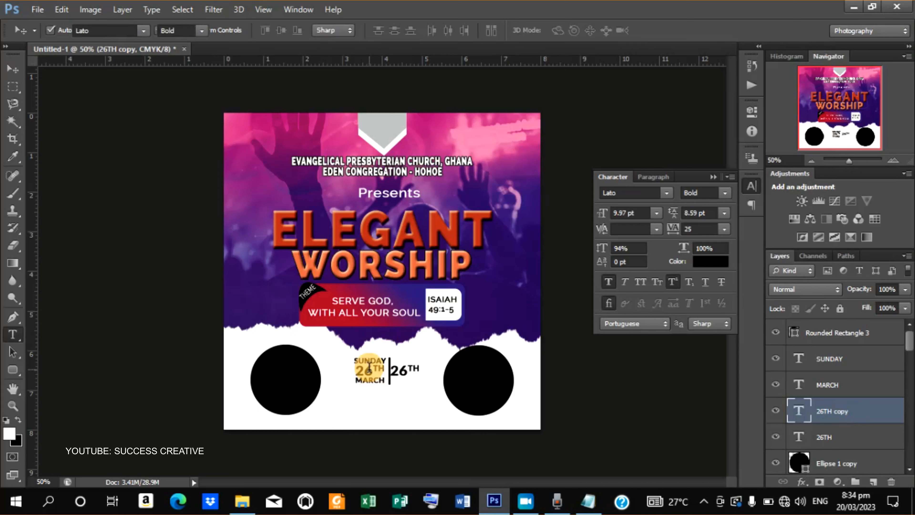
double_click(394, 369)
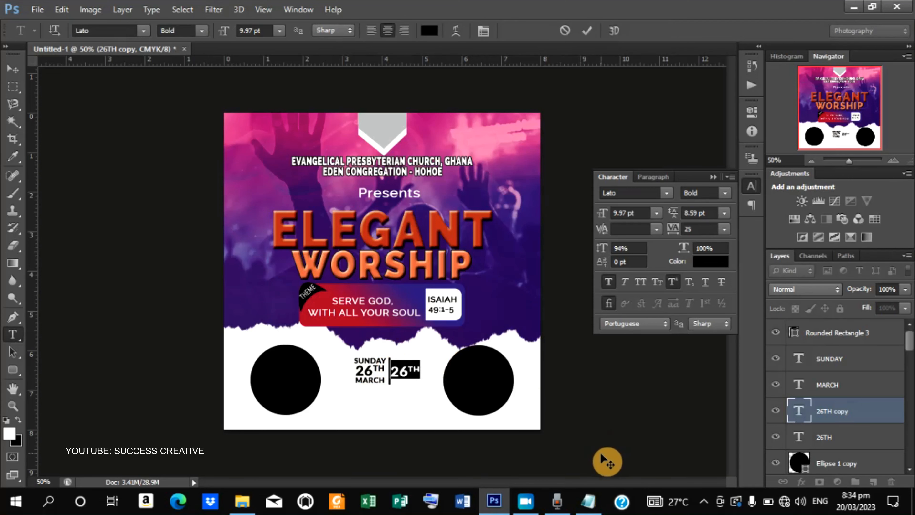
click(589, 496)
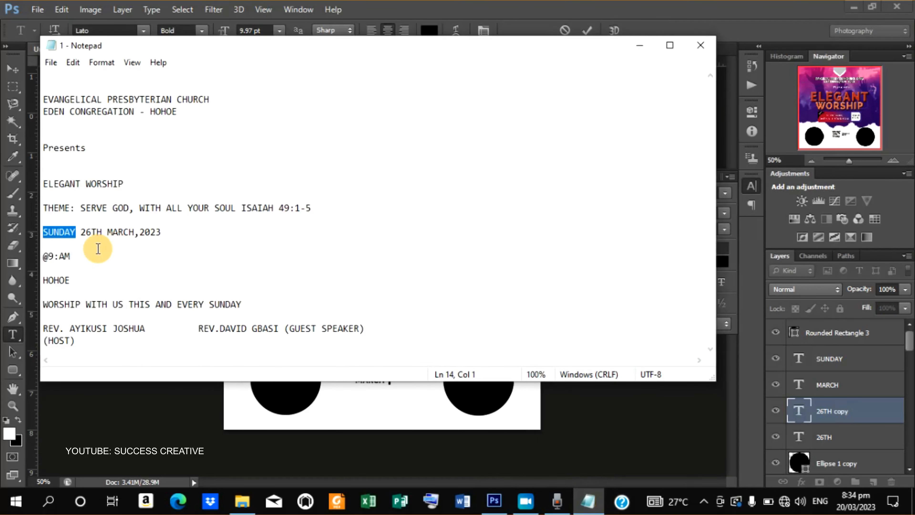
mouse_move(149, 233)
mouse_down()
mouse_move(129, 232)
mouse_move(148, 233)
mouse_up()
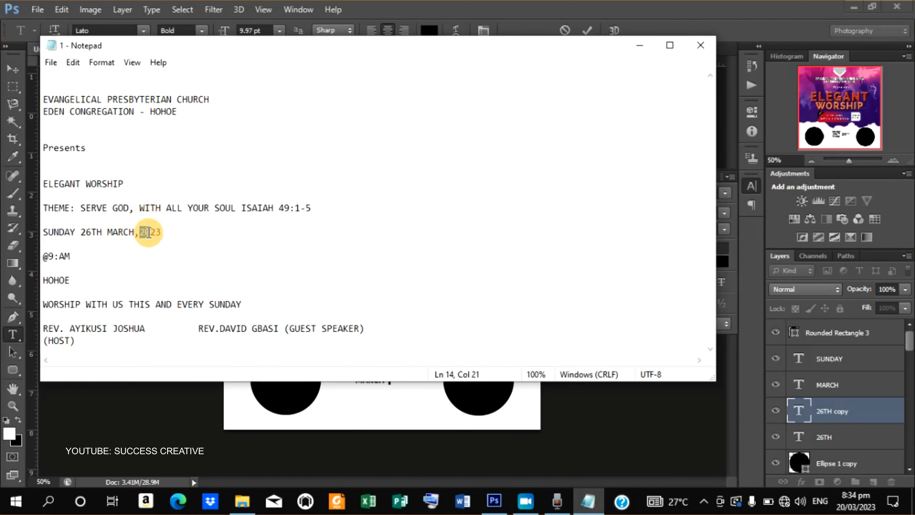
right_click(150, 233)
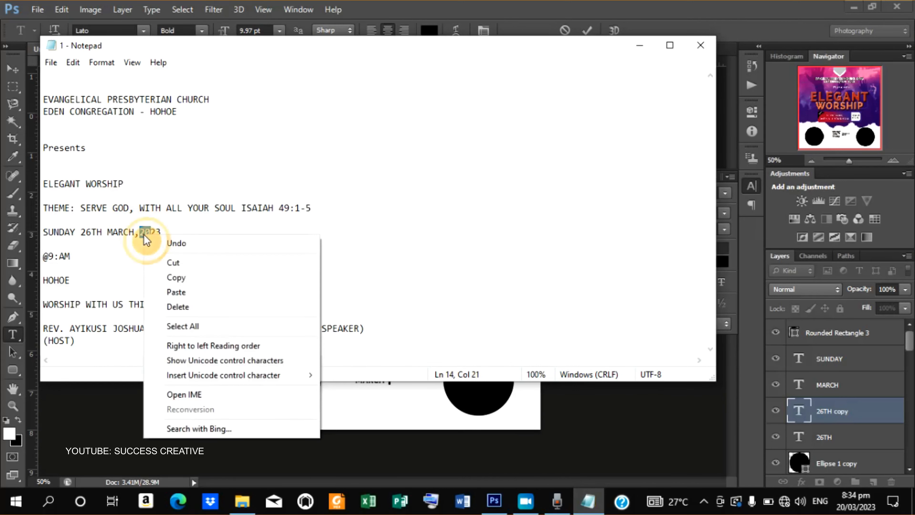
click(176, 278)
click(639, 46)
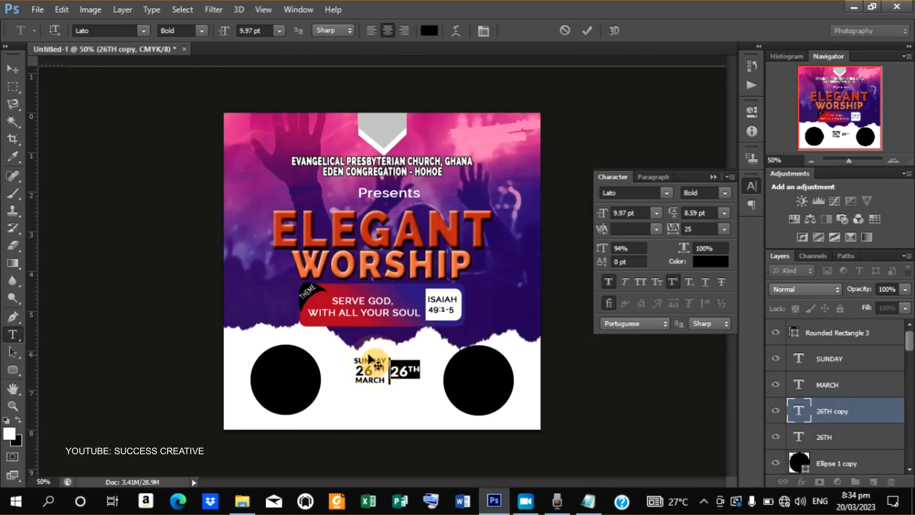
right_click(404, 369)
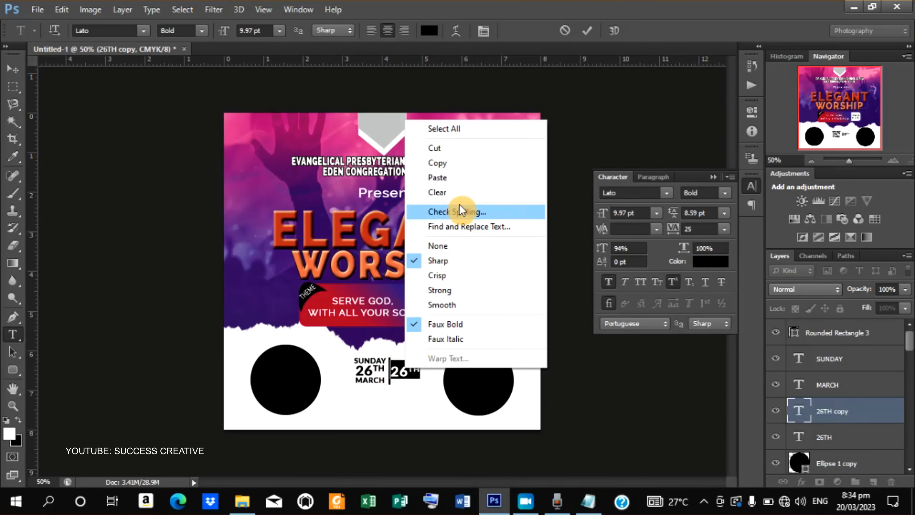
click(437, 177)
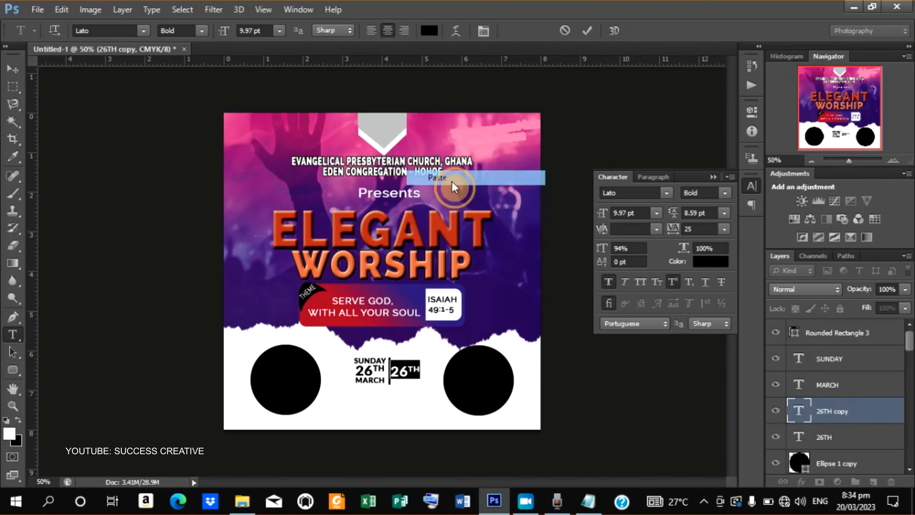
click(588, 31)
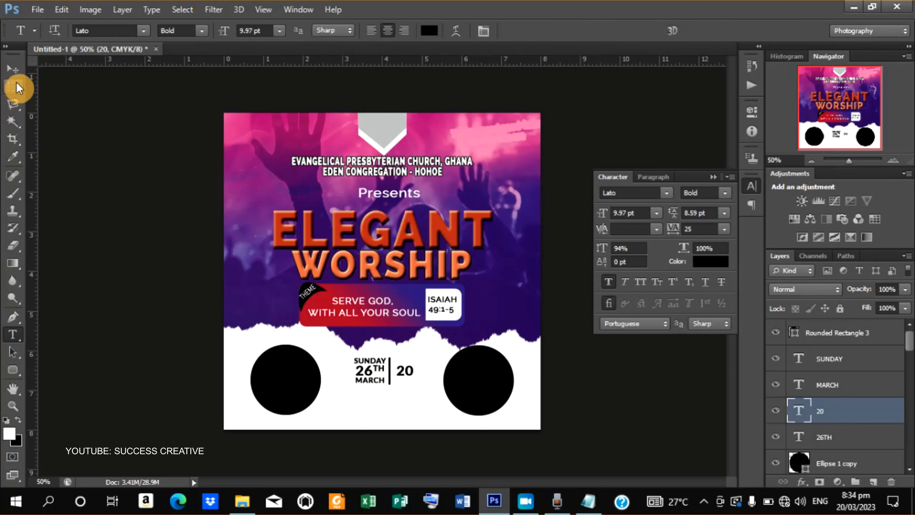
Step: Duplicate the 20 text layer and move the copy straight down, directly below the original
click(16, 74)
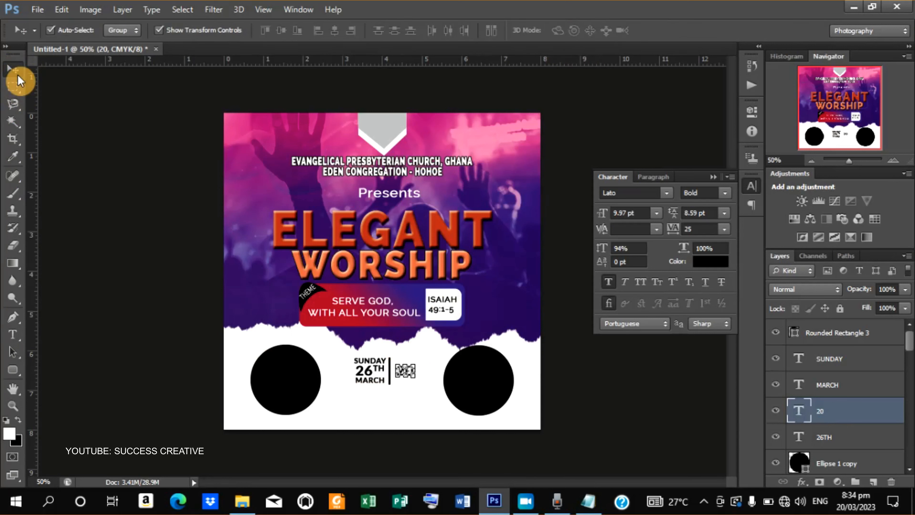
key(ctrl+j)
key(Down)
key(Down)
key(Down)
key(Down)
key(Down)
key(Down)
key(Down)
key(Down)
key(Down)
key(Down)
key(Down)
key(Down)
key(Down)
key(Down)
key(Down)
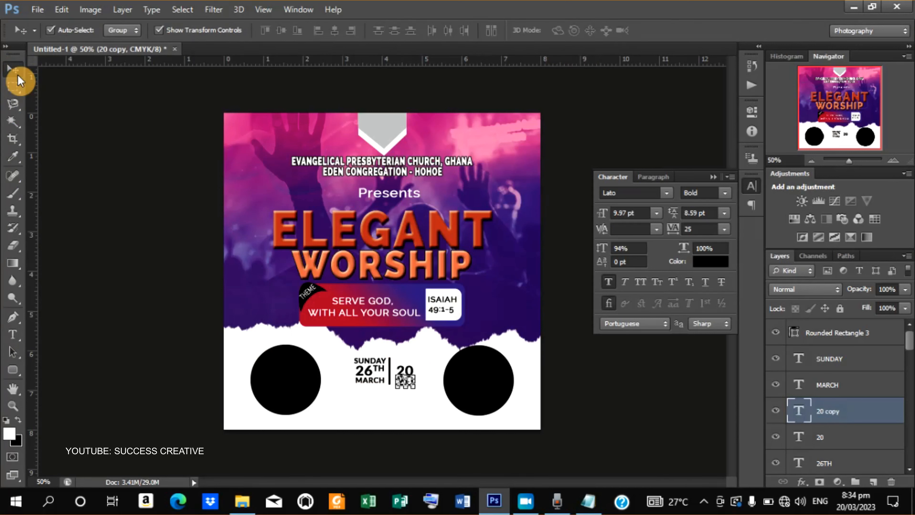
key(Down)
key(Down)
key(Down)
key(Down)
key(Down)
Step: Change the text of the lower 20 copy to 23
key(t)
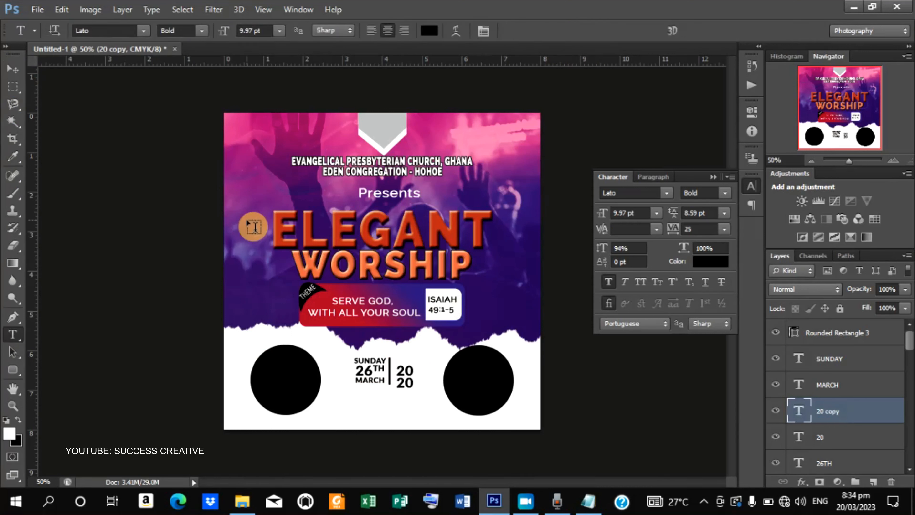
click(411, 383)
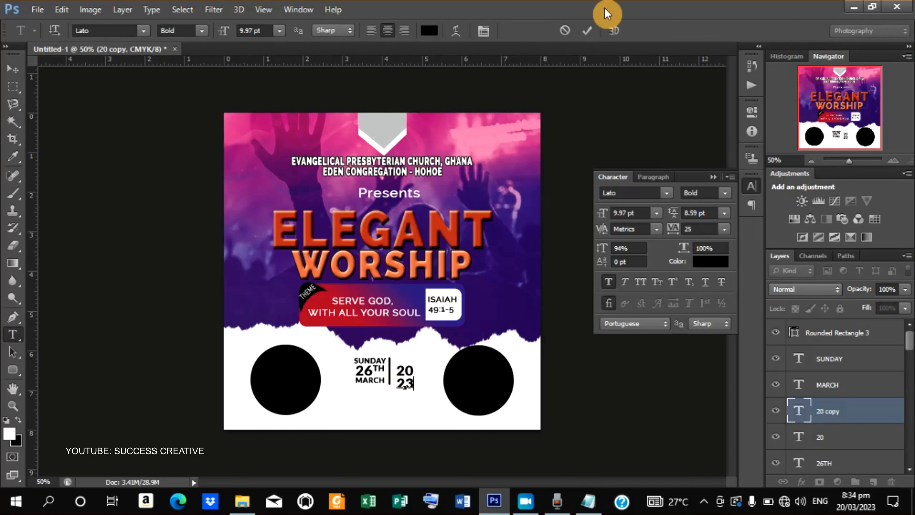
click(589, 28)
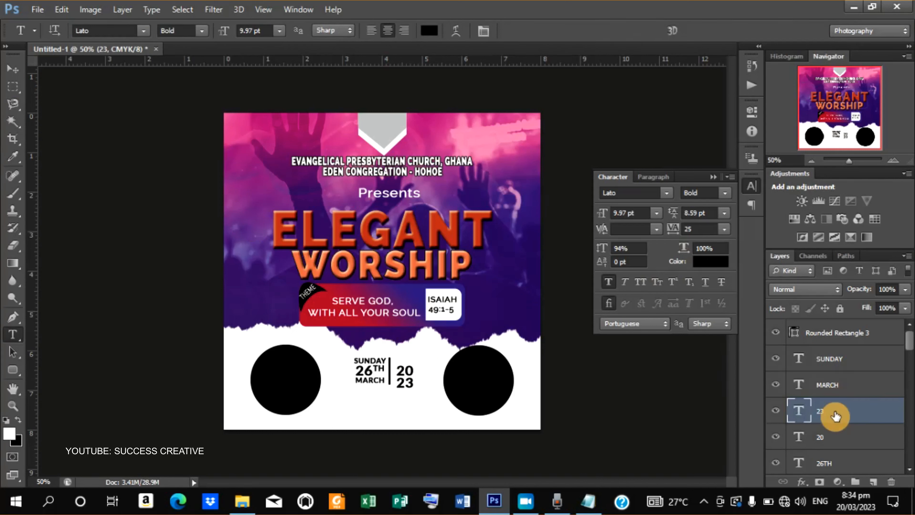
Step: Move the 20 and 23 text layers together up and left to sit close beside the vertical divider, and deselect them
shift+click(832, 440)
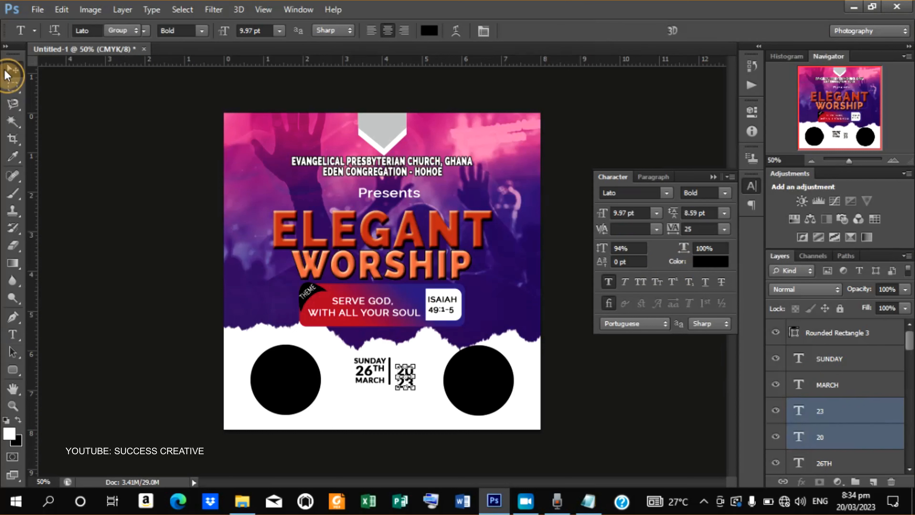
click(9, 72)
key(Up)
key(Up)
key(Up)
key(Up)
key(Up)
key(Up)
key(Up)
key(Up)
key(Up)
key(Up)
key(Up)
key(Up)
key(Up)
key(Up)
key(Up)
key(Up)
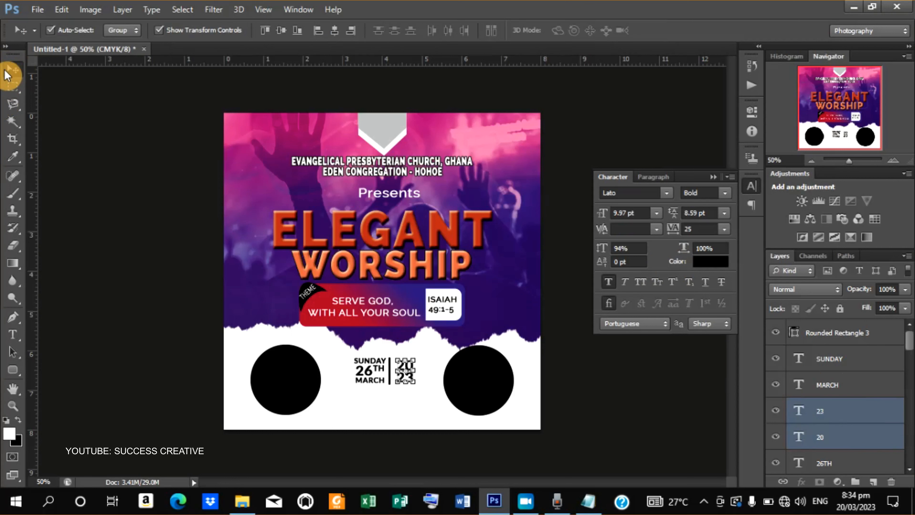
key(Left)
key(Left)
key(Left)
key(Left)
key(Left)
key(Left)
key(Left)
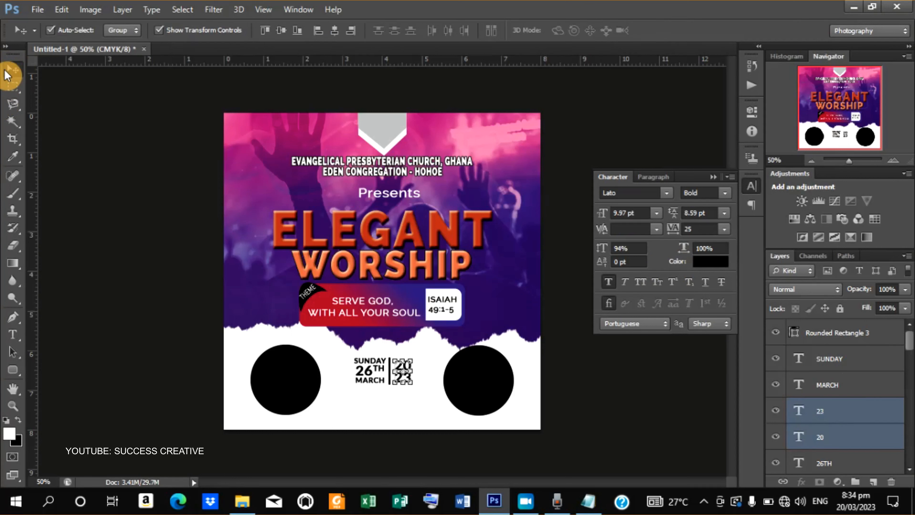
key(Left)
key(Left)
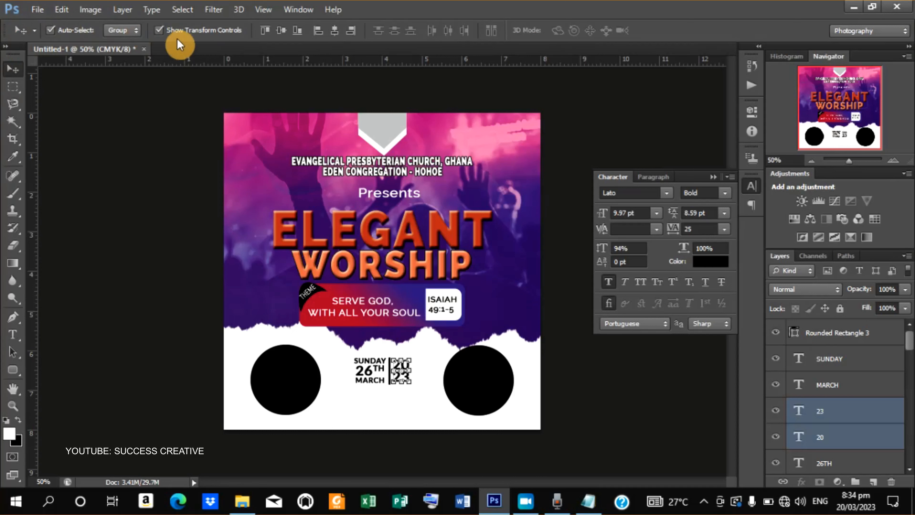
click(157, 28)
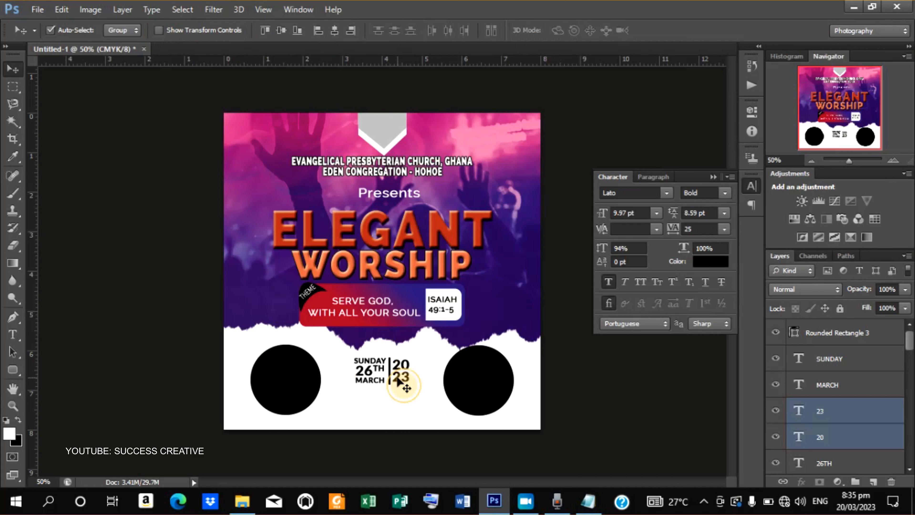
click(671, 362)
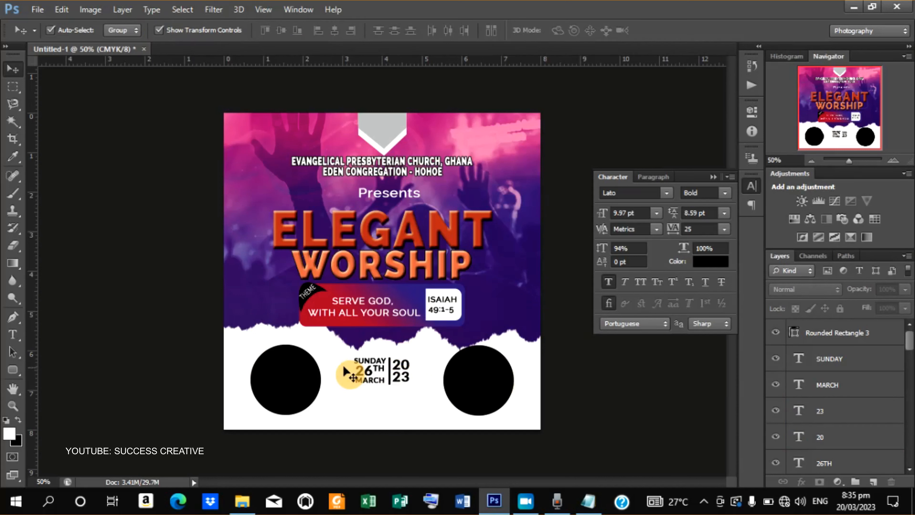
Step: Duplicate the 23 text layer below the date block and change the copy's text to 9:AM
click(399, 377)
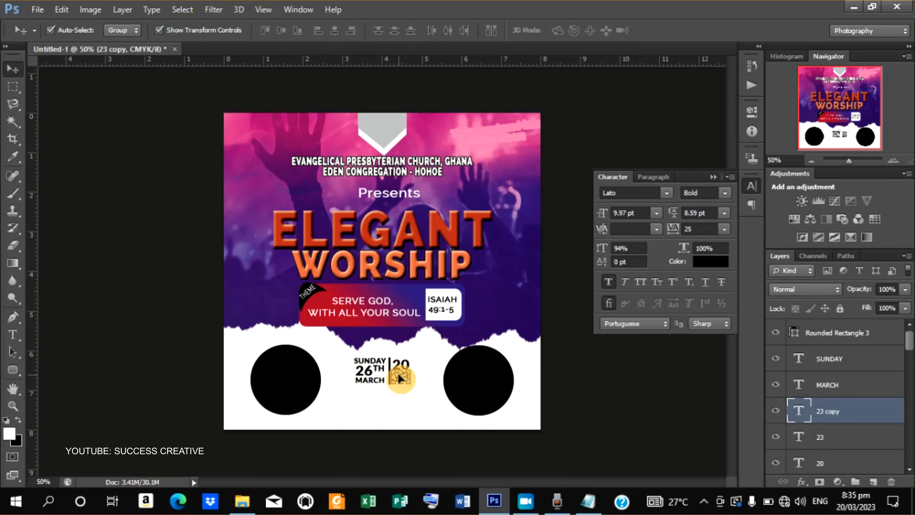
drag(399, 377, 379, 399)
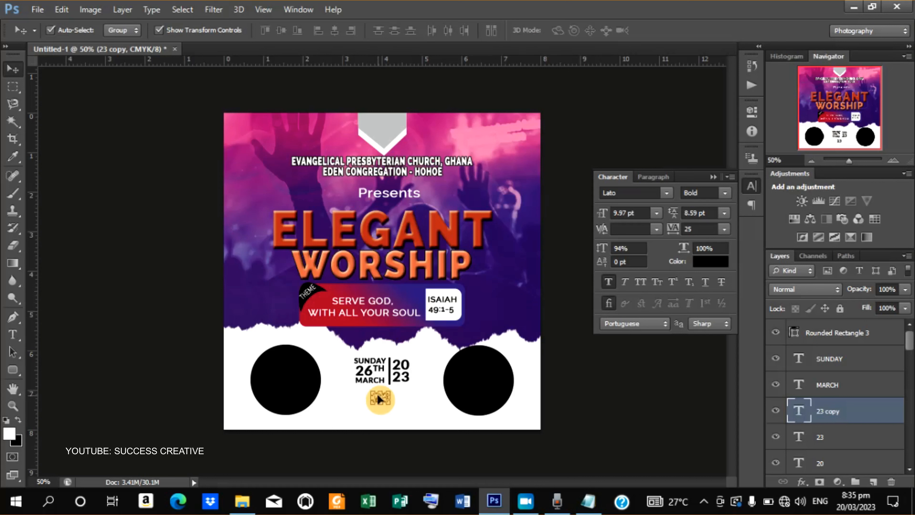
key(t)
double_click(379, 399)
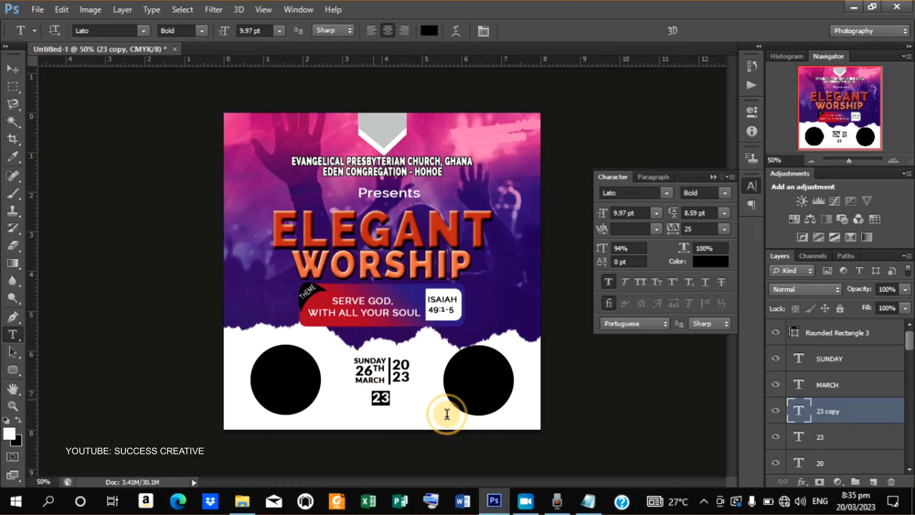
key(BackSpace)
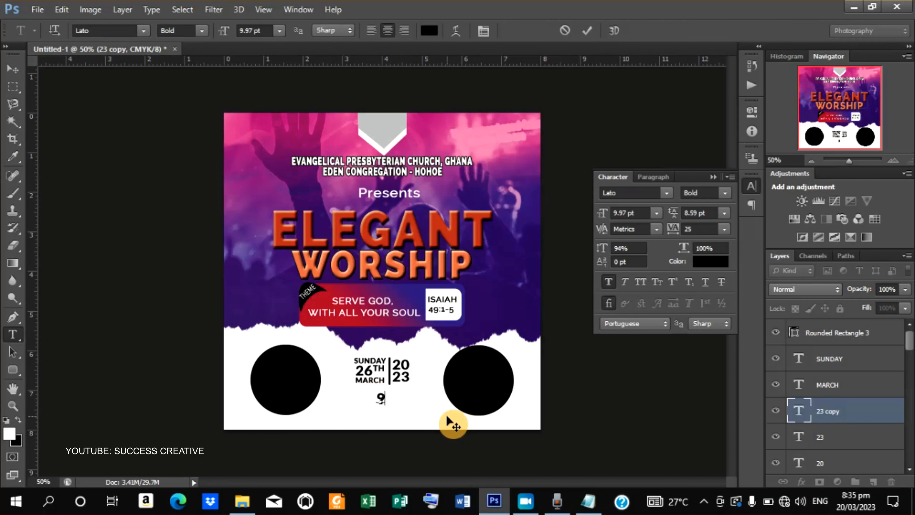
text(9:)
key(BackSpace)
key(BackSpace)
text(AM)
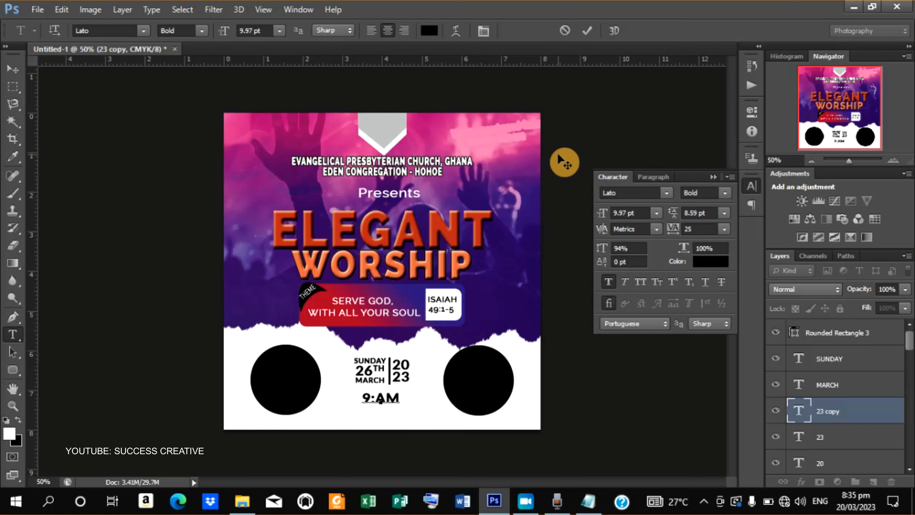
click(583, 32)
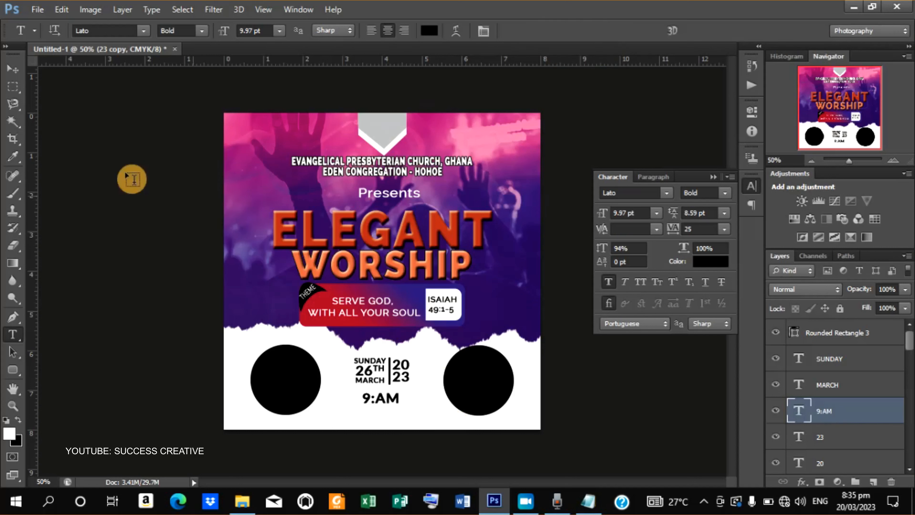
Step: Nudge the 9:AM text up and slightly right to centre it close beneath the date block
click(18, 81)
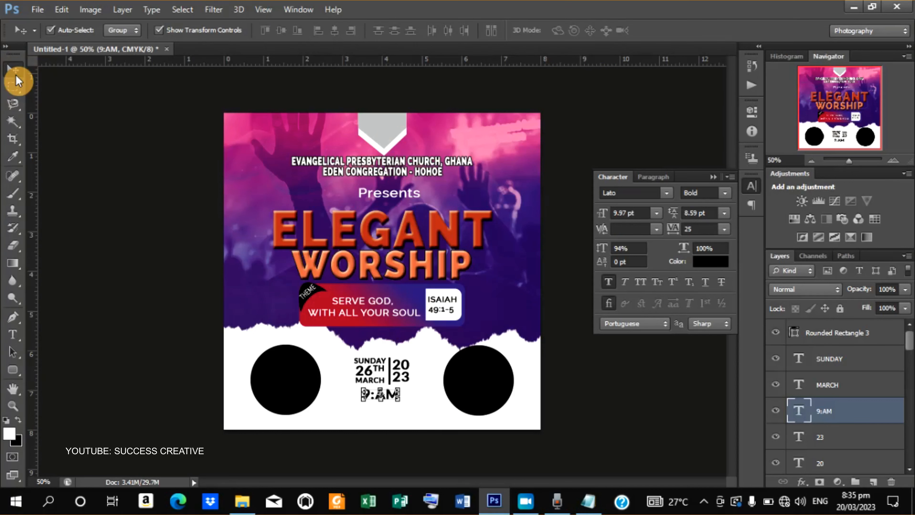
key(Right)
key(Right)
key(Right)
key(Right)
key(Up)
key(Up)
key(Up)
key(Up)
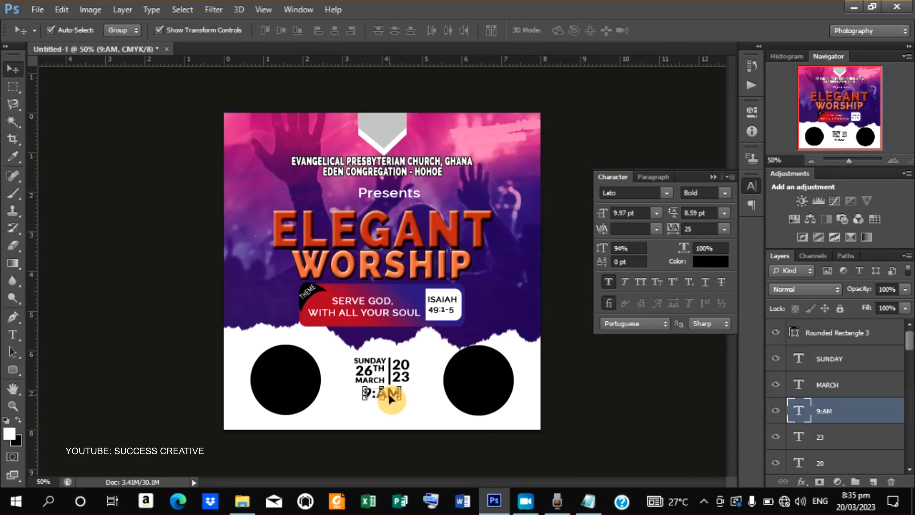
Step: Duplicate the 9:AM text layer and move the copy straight down near the flyer's lower edge
key(ctrl+j)
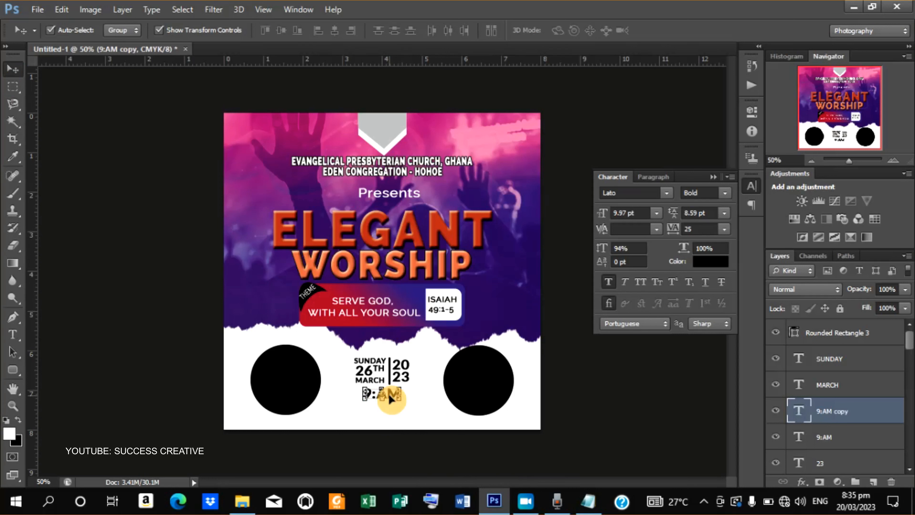
key(shift+Down)
key(shift+Down)
key(shift+Down)
key(shift+Down)
key(shift+Down)
key(shift+Down)
key(shift+Down)
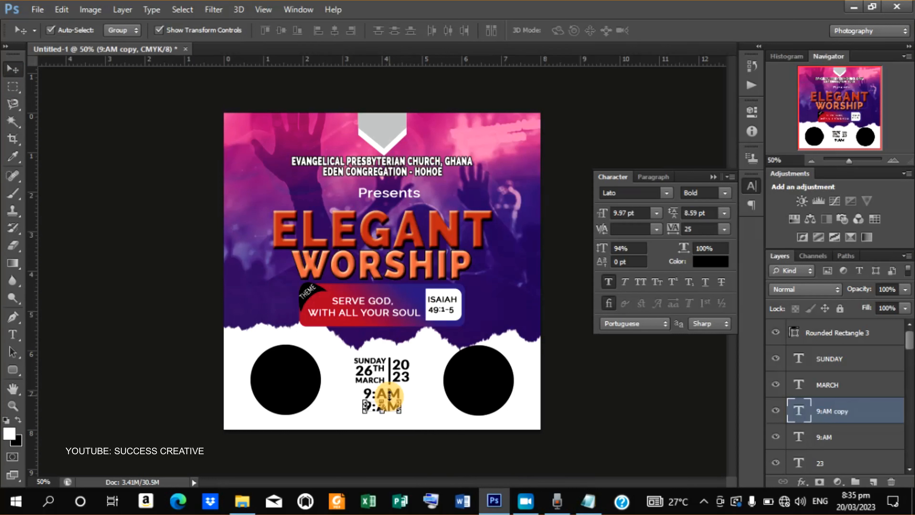
key(shift+Down)
key(shift+Down)
Step: Replace the lower 9:AM copy's text with the line WORSHIP WITH US THIS AND EVERY SUNDAY, copied from the Notepad file
key(t)
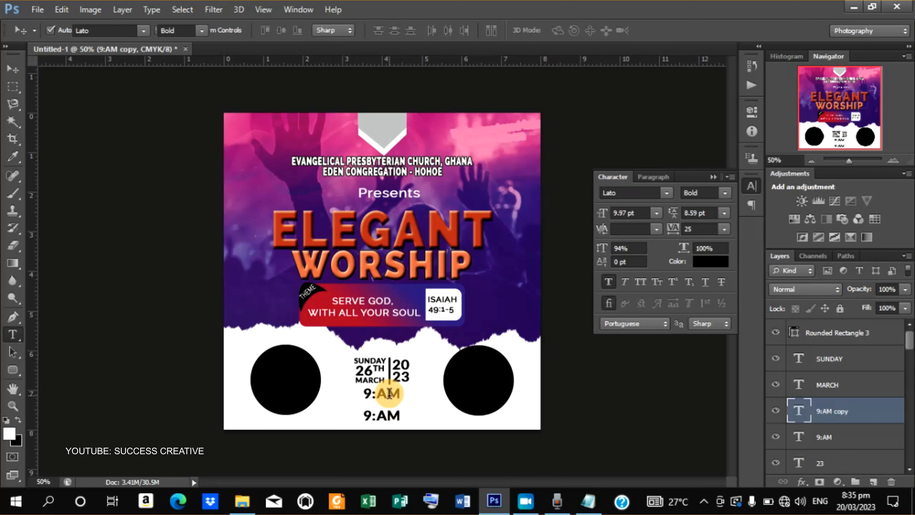
drag(361, 414, 470, 419)
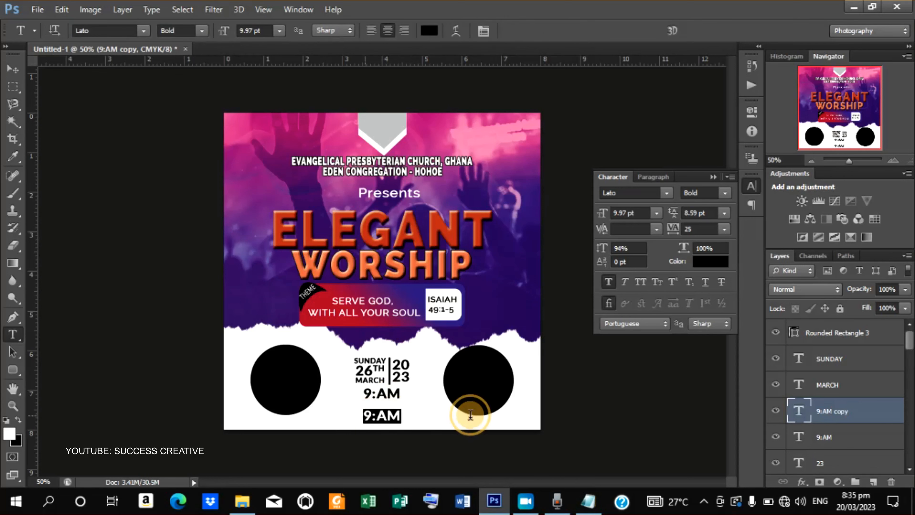
click(588, 502)
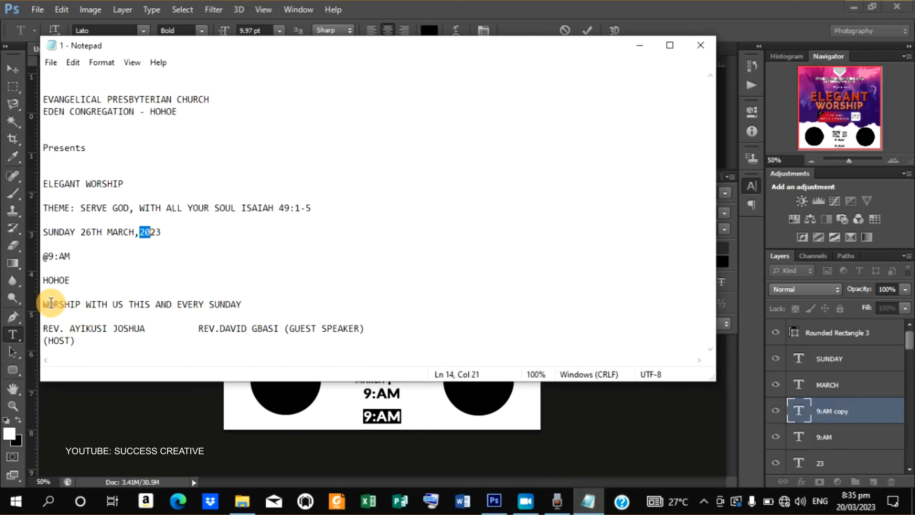
drag(45, 305, 227, 307)
right_click(210, 307)
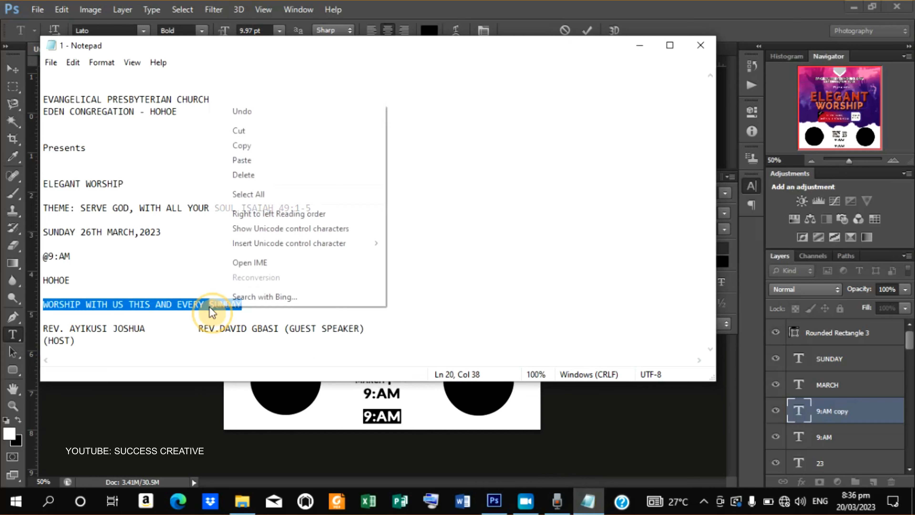
click(264, 149)
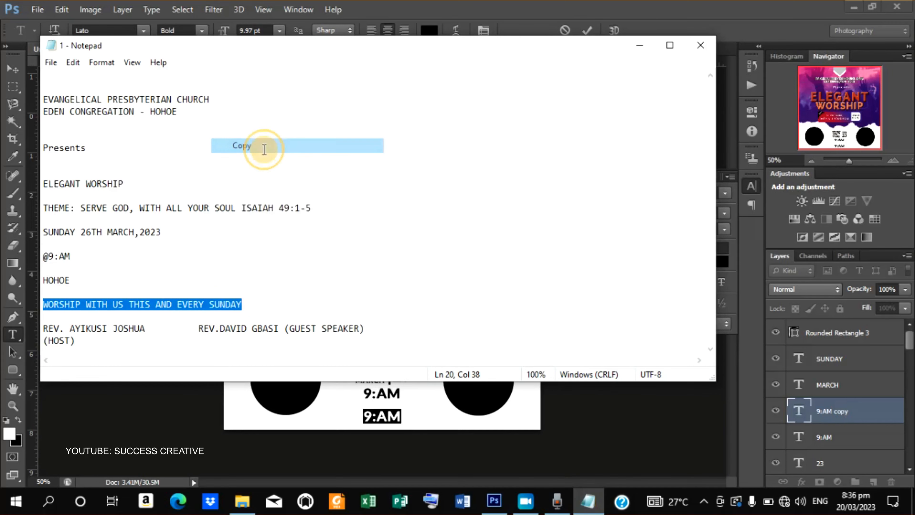
click(642, 48)
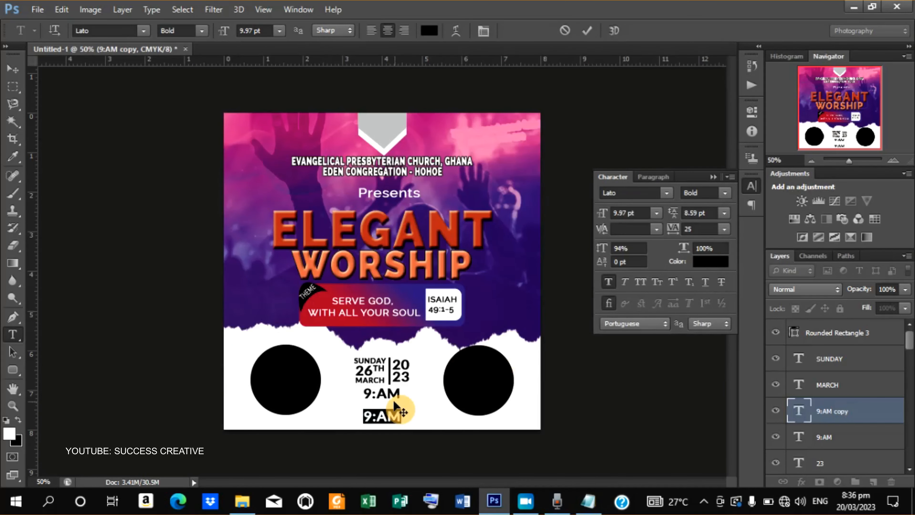
right_click(381, 418)
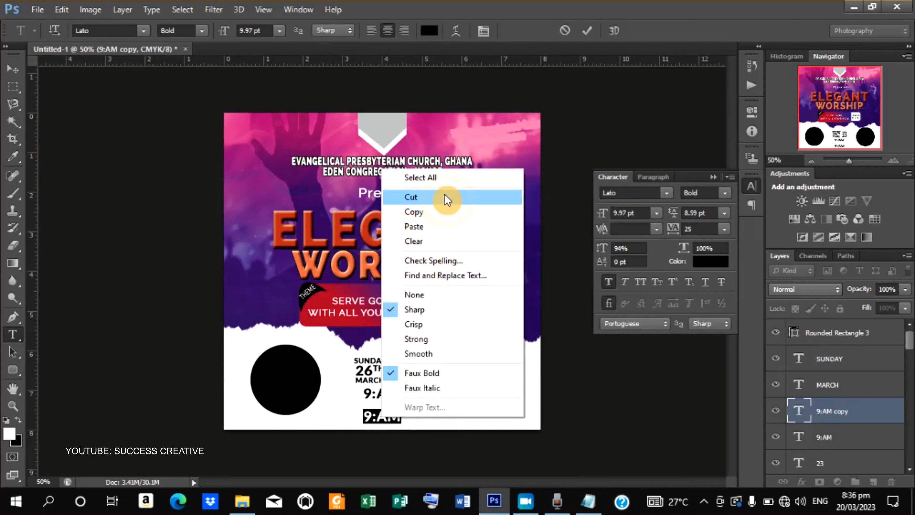
click(421, 224)
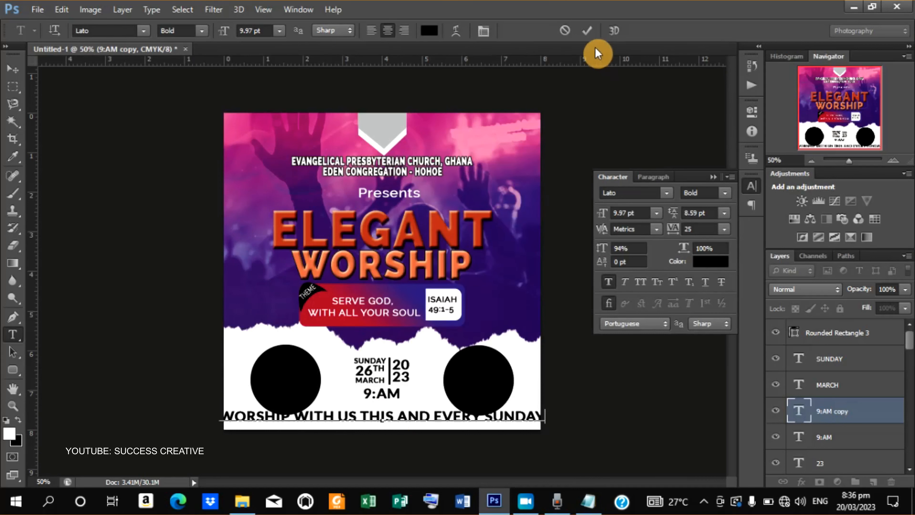
click(587, 32)
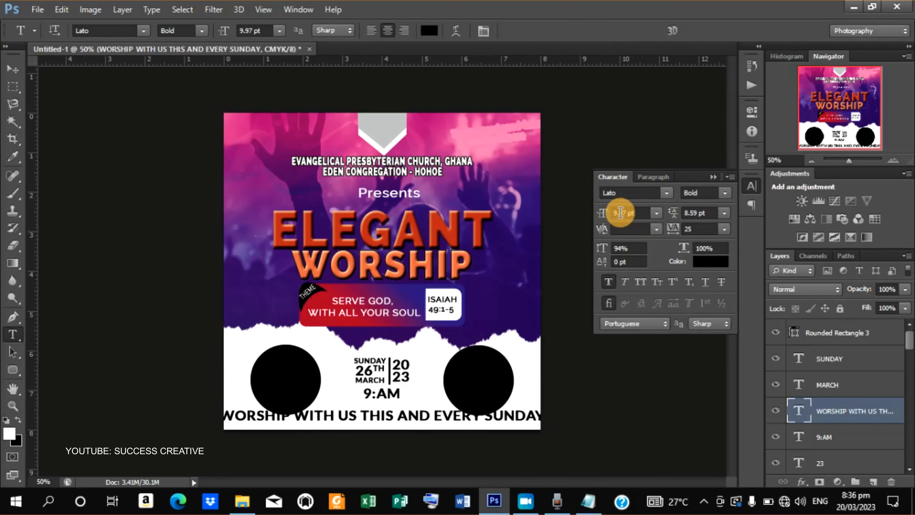
Step: Set the invitation line's font size to 4.97 pt and nudge it slightly down toward the flyer's lower edge
drag(609, 216, 605, 216)
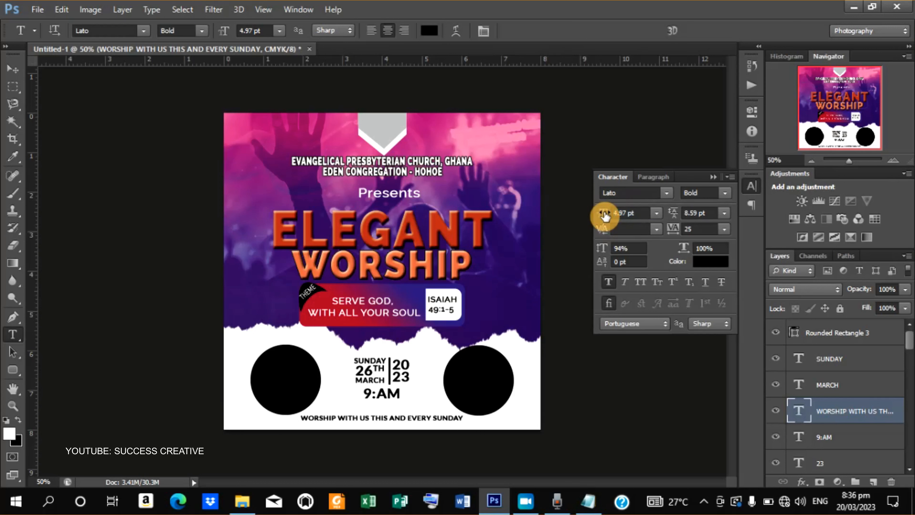
click(14, 72)
key(Down)
key(Down)
key(Down)
key(Down)
key(Down)
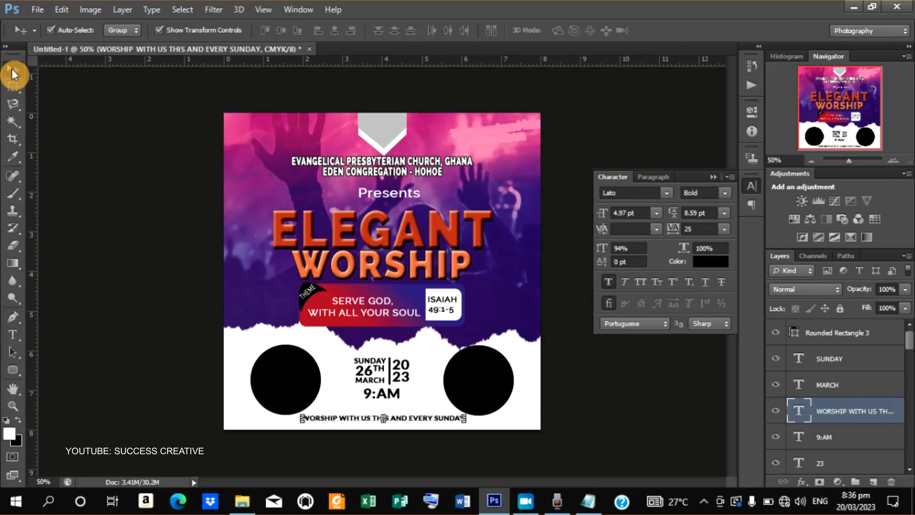
key(Down)
key(Down)
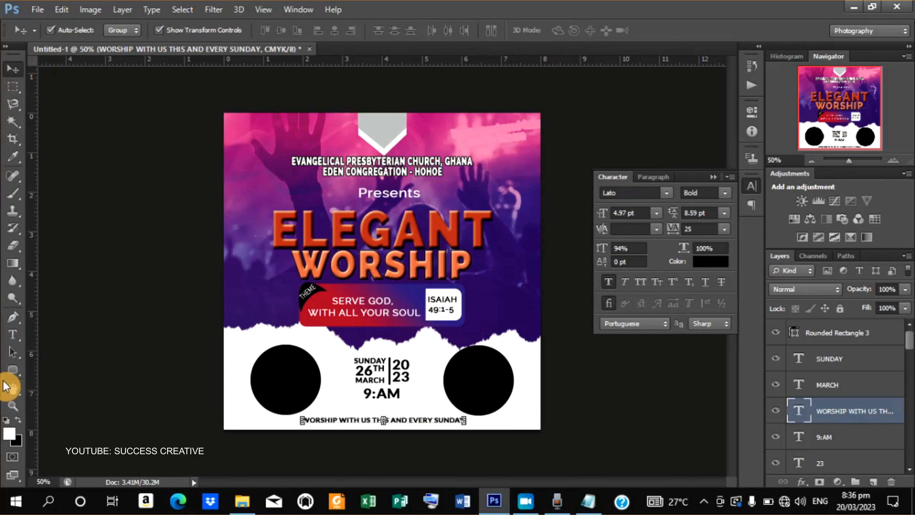
Step: Draw a rounded rectangle about 505 by 39 px behind the invitation line and fill it with grey a1a1a1
click(11, 372)
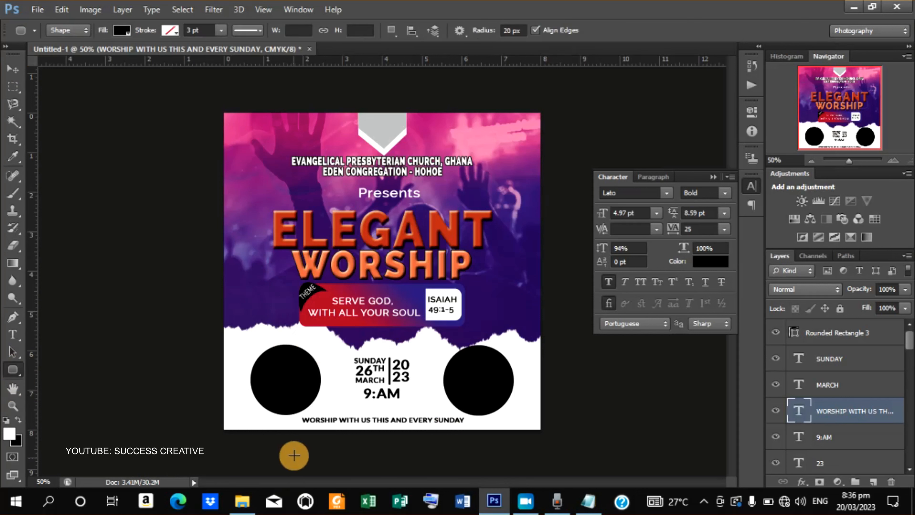
click(824, 437)
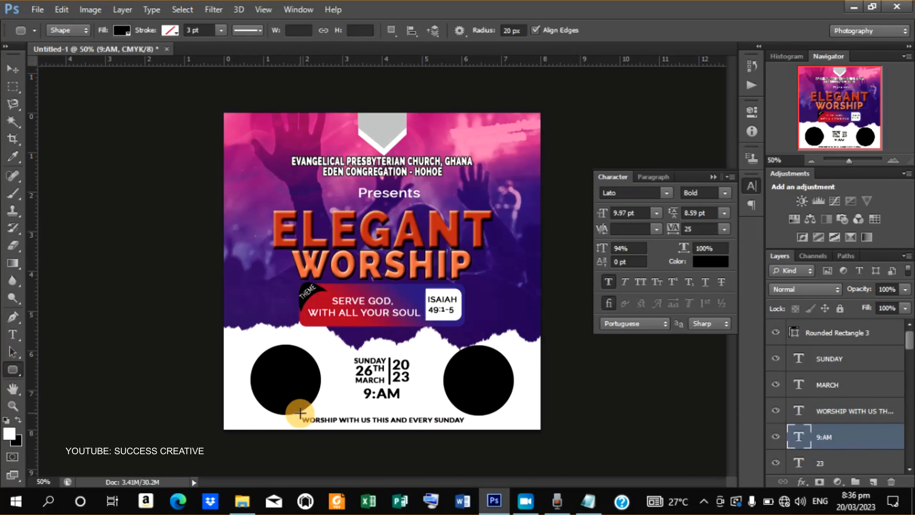
drag(300, 413, 468, 426)
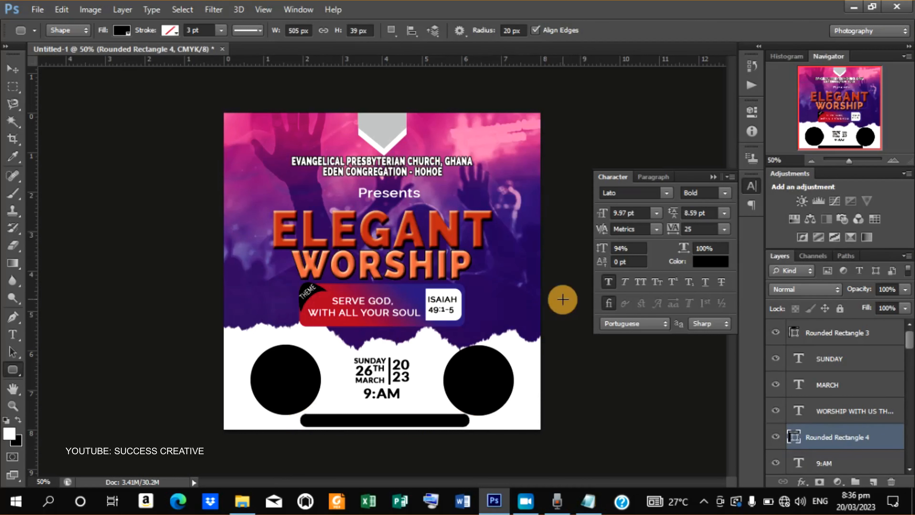
double_click(794, 438)
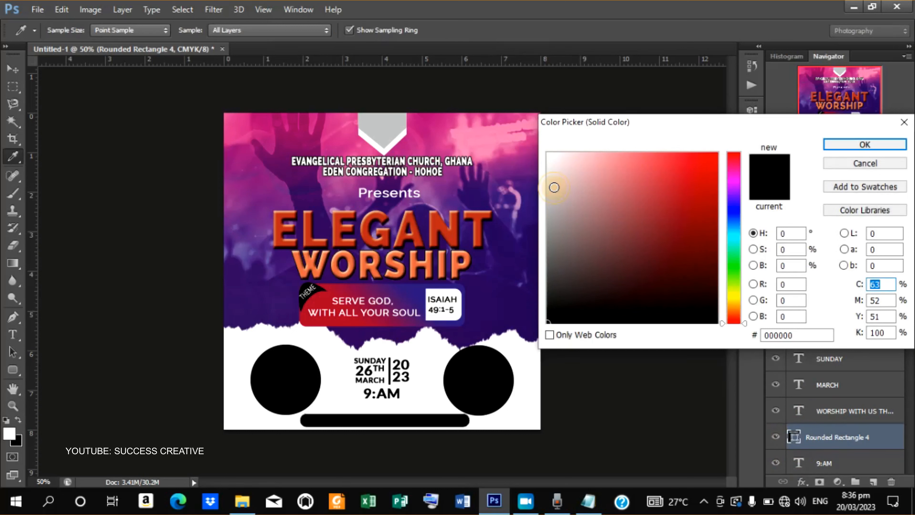
mouse_move(554, 187)
mouse_down()
mouse_move(539, 200)
mouse_move(556, 209)
mouse_move(546, 220)
mouse_up()
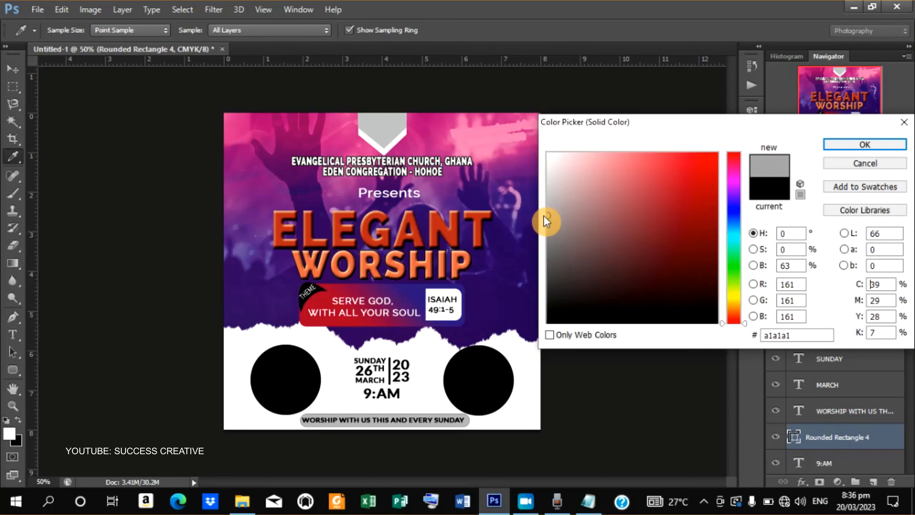
click(830, 145)
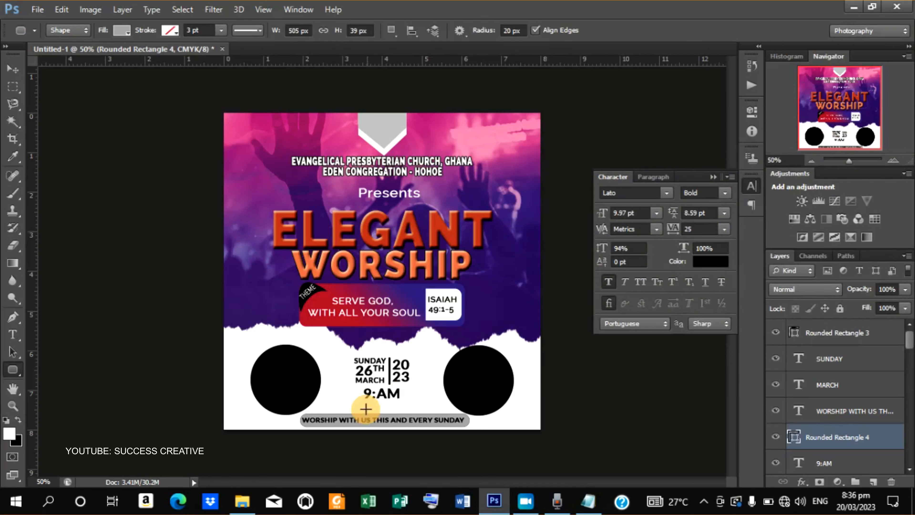
Step: Align the horizontal and vertical centres of the invitation text and its grey rounded rectangle, and deselect them
shift+click(828, 412)
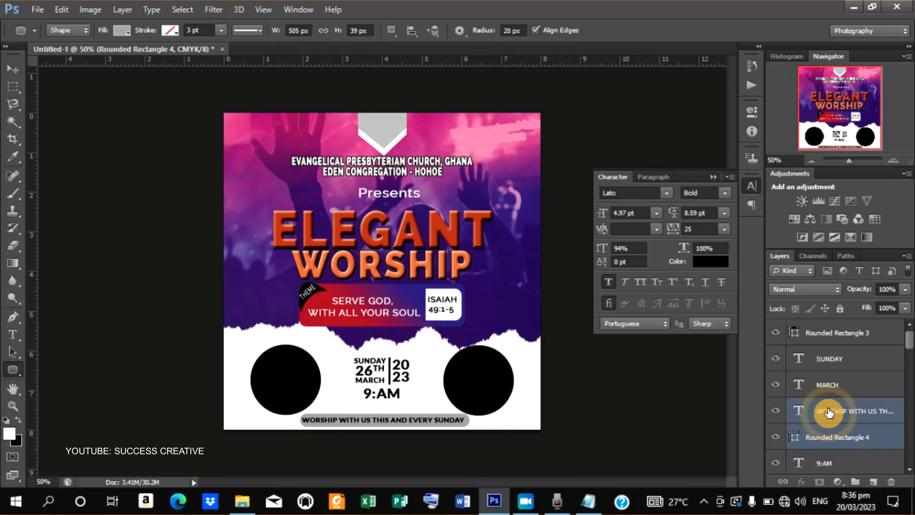
click(16, 82)
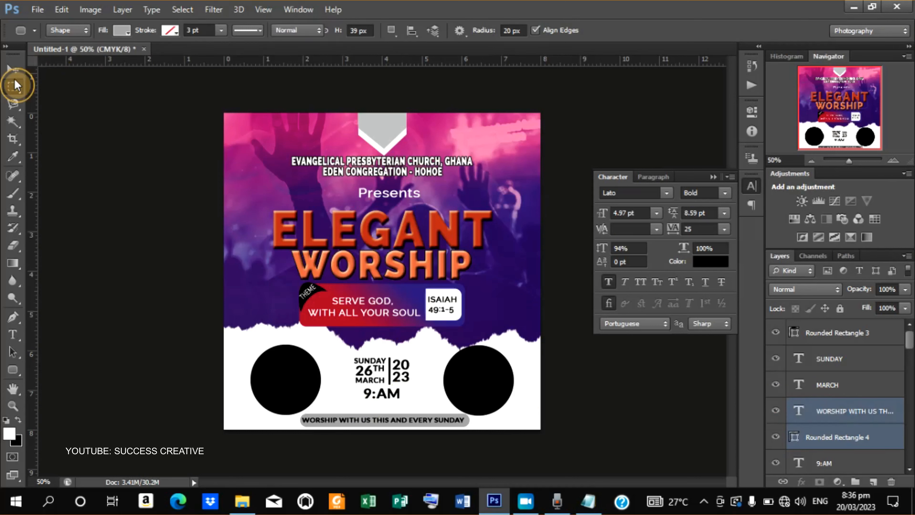
click(13, 68)
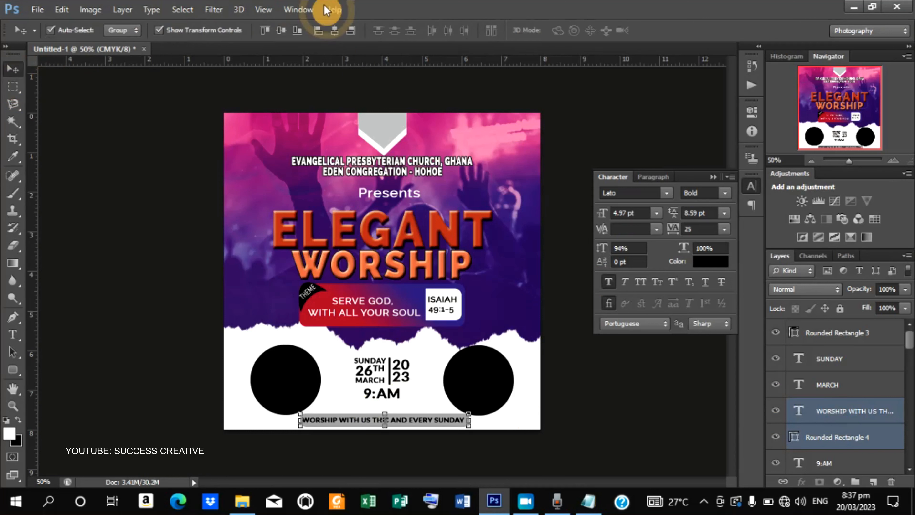
click(335, 33)
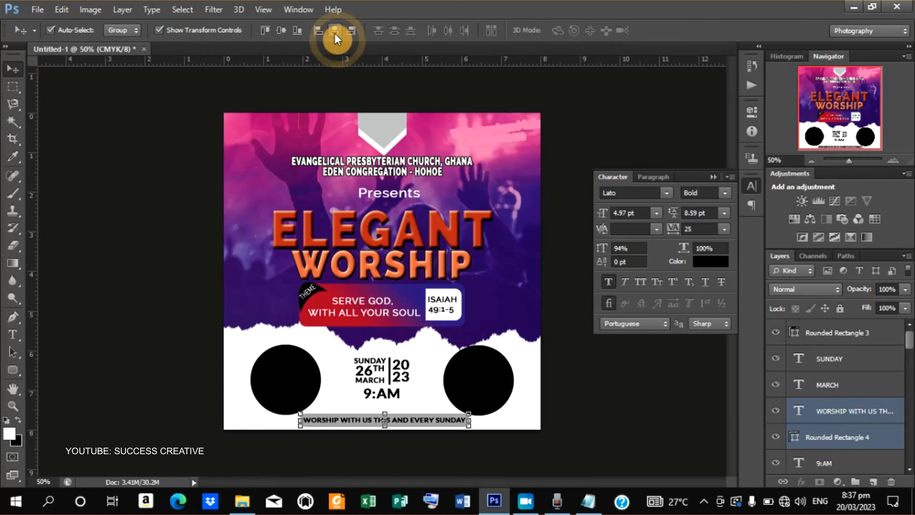
click(286, 31)
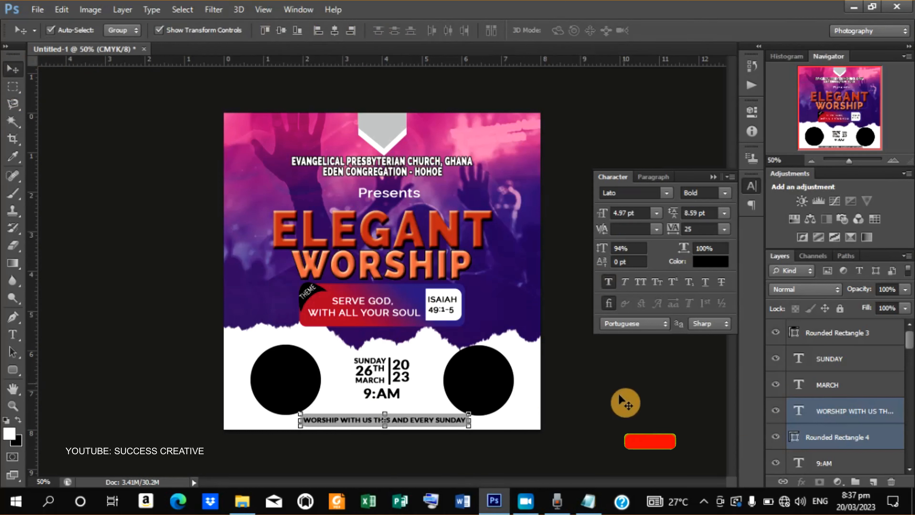
click(610, 401)
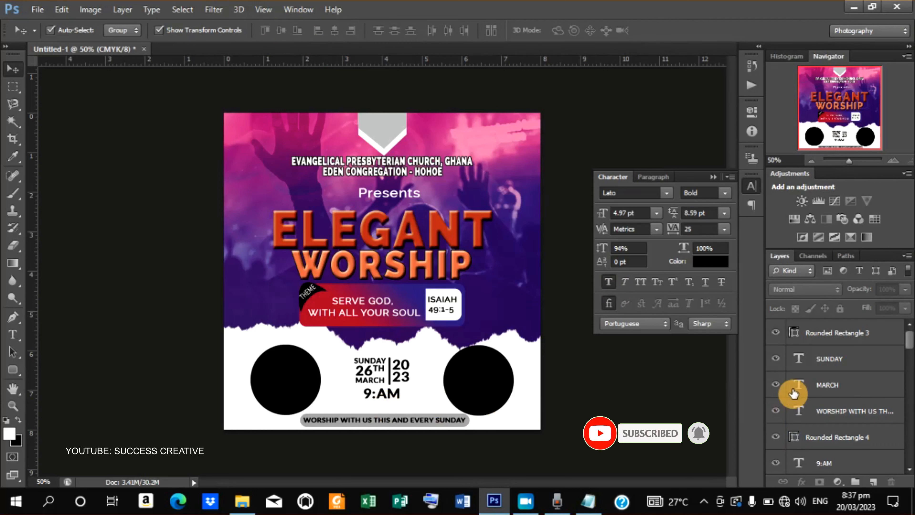
Step: Scale the invitation text and its grey rounded rectangle together to about 87% around their centre, and deselect them
click(836, 417)
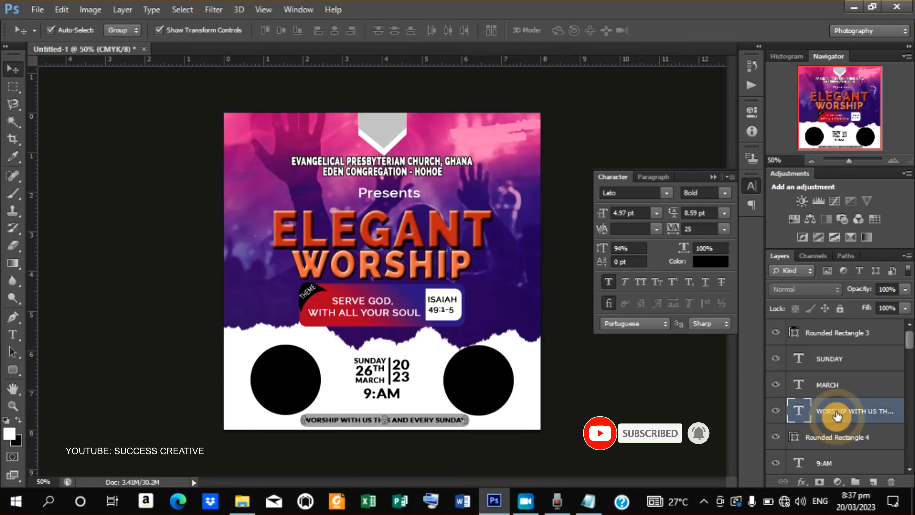
shift+click(833, 436)
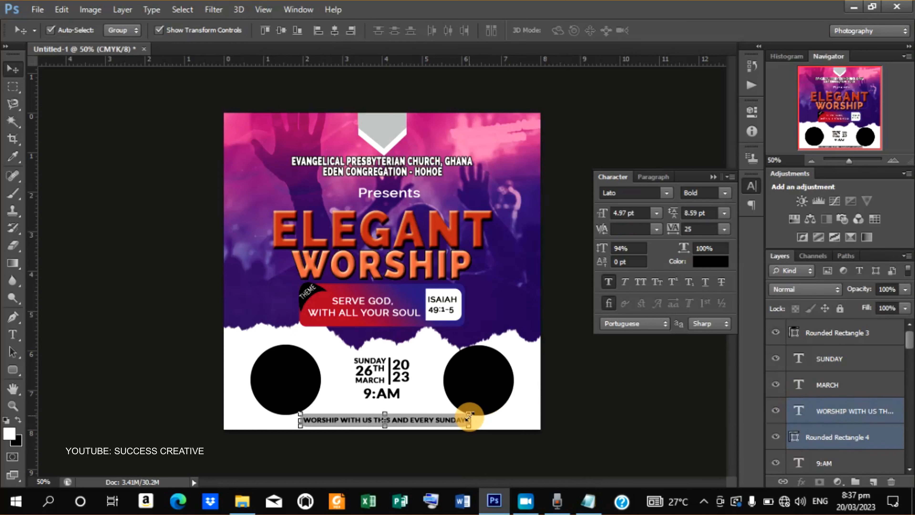
drag(469, 419, 457, 418)
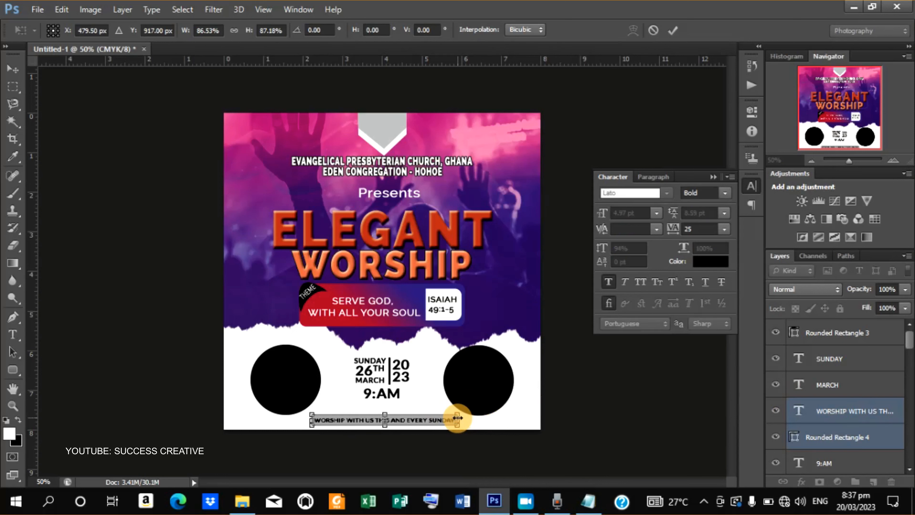
click(670, 34)
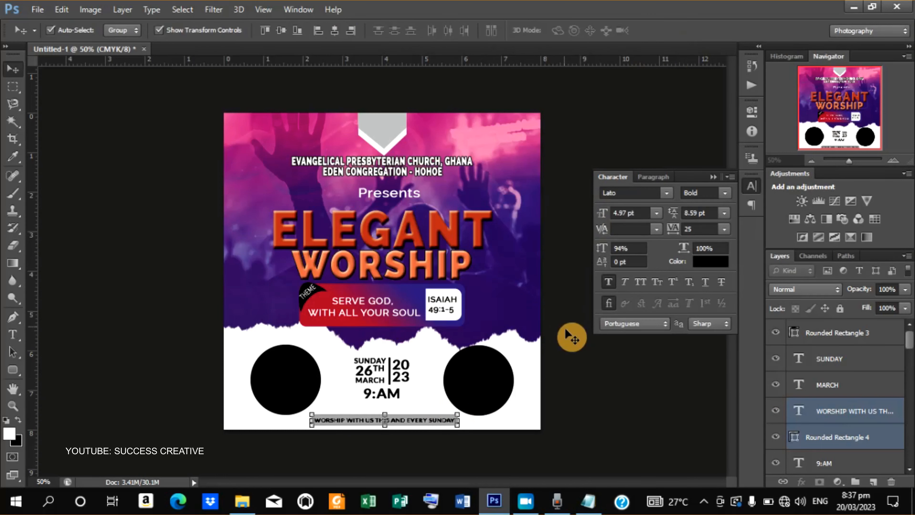
click(561, 370)
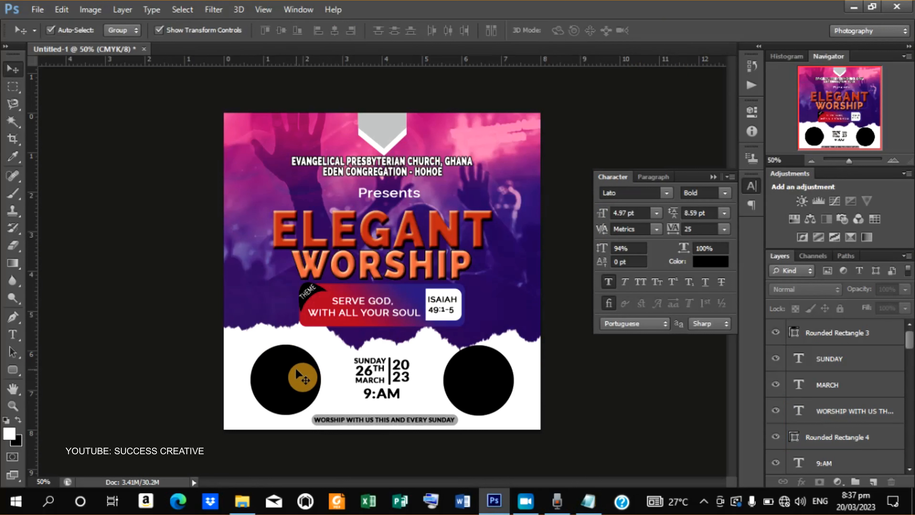
Step: Place the date calendar image on the flyer and scale it down around its centre to about 2.49%
click(38, 9)
click(54, 226)
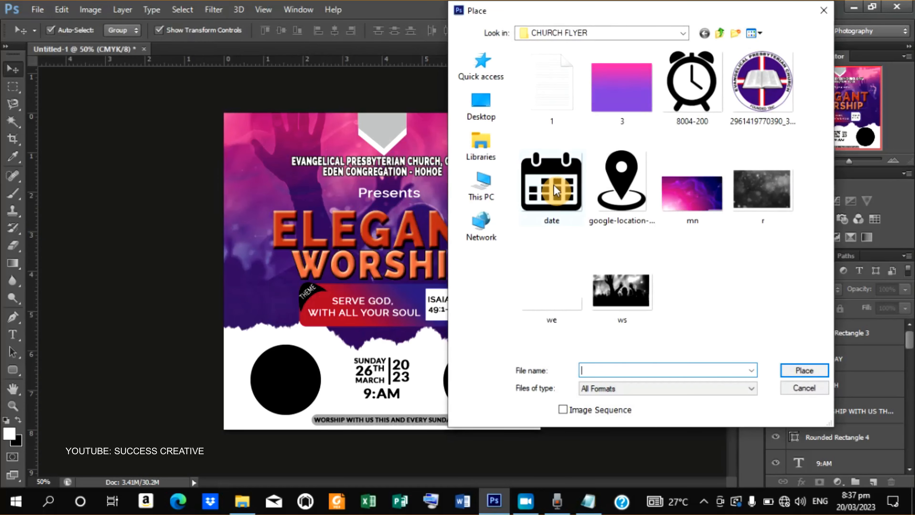
click(553, 184)
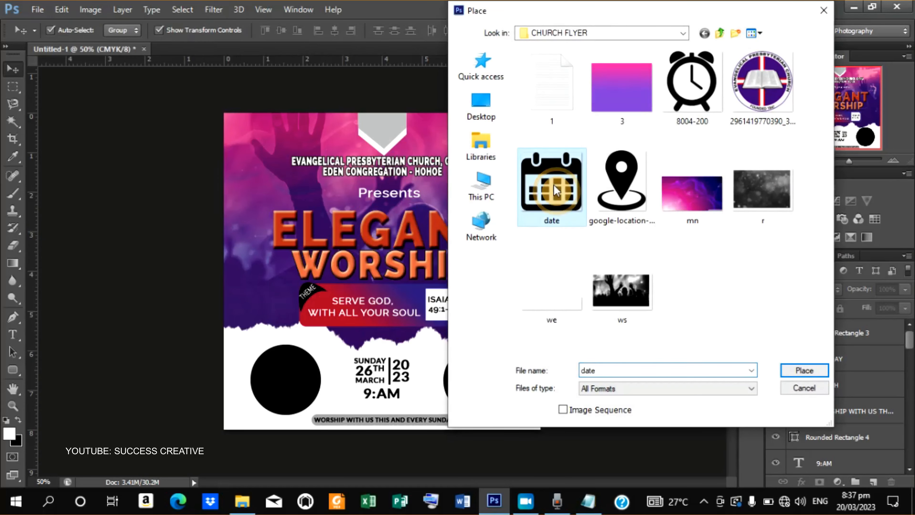
click(807, 366)
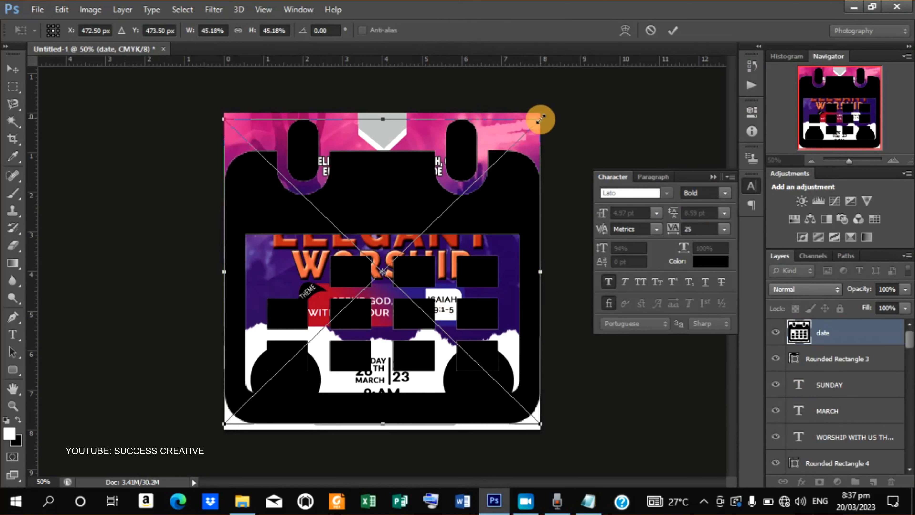
drag(541, 119, 391, 267)
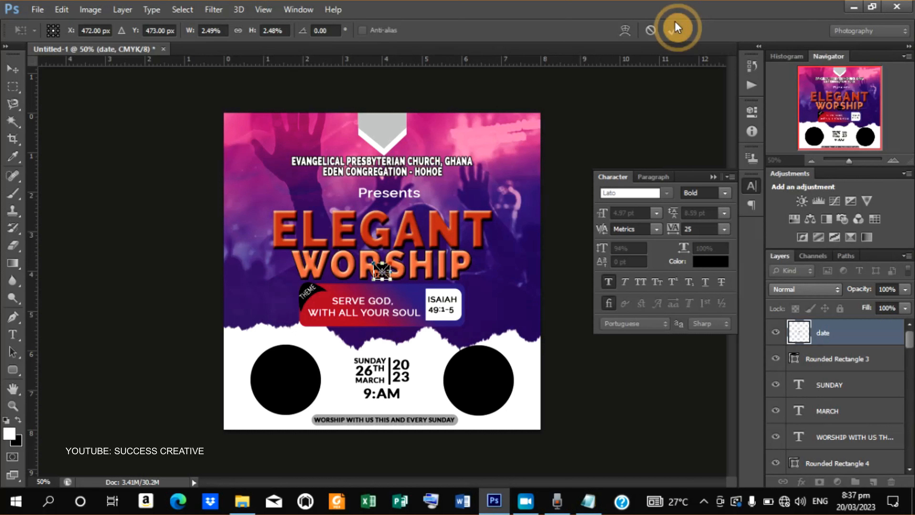
click(673, 28)
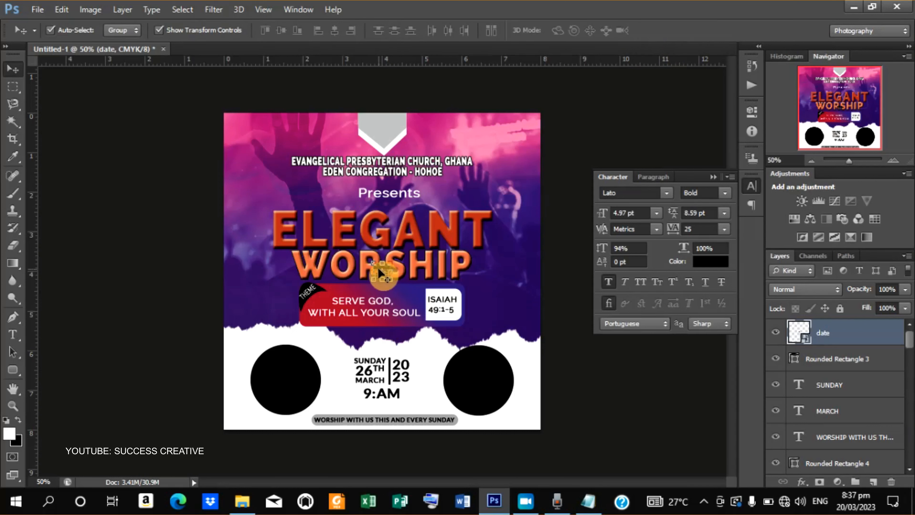
Step: Hide the transform controls and move the calendar icon to just left of the SUNDAY 26TH MARCH date block
click(379, 267)
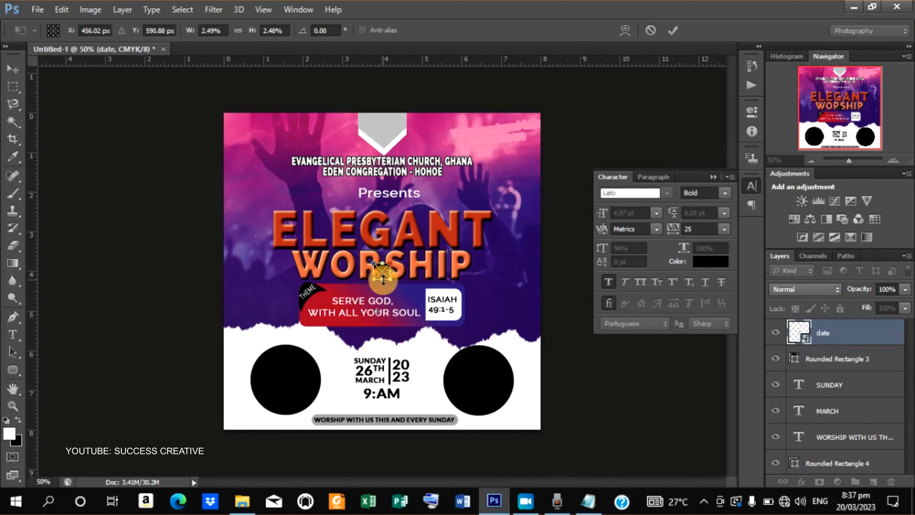
click(677, 30)
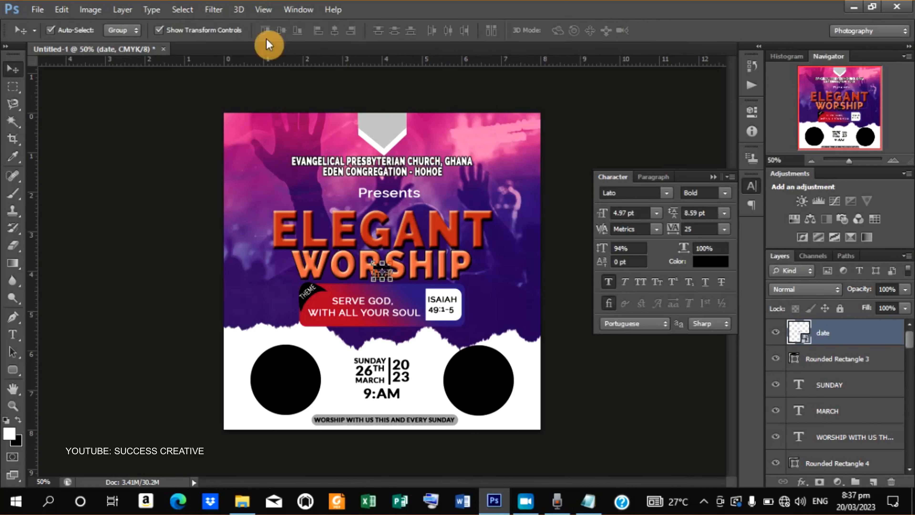
click(159, 30)
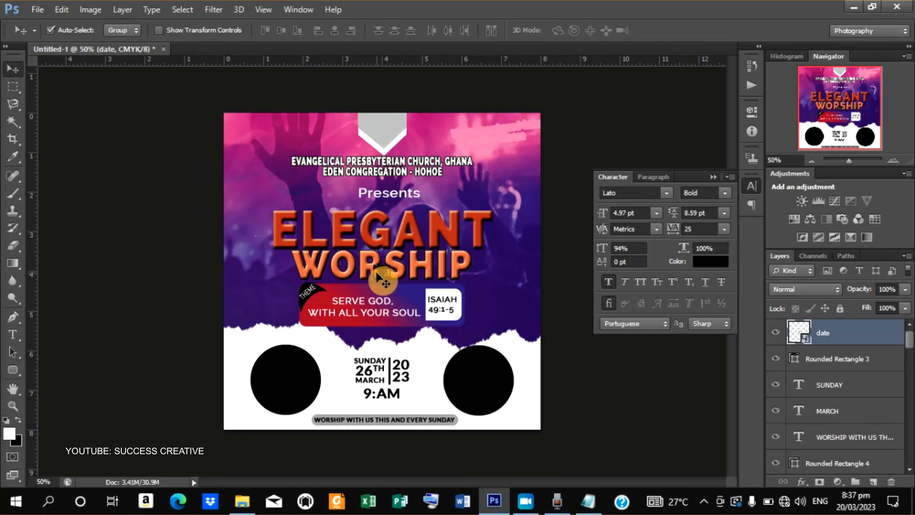
drag(376, 271, 338, 375)
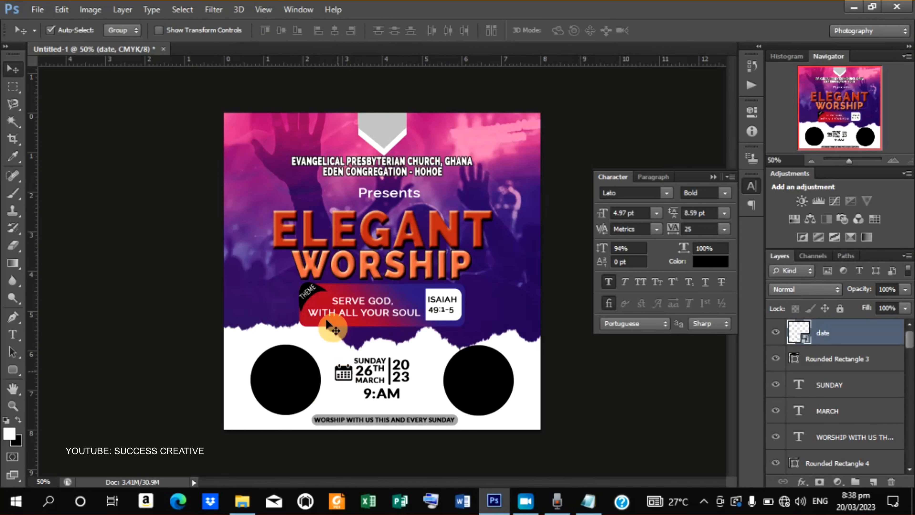
Step: Scale the calendar icon beside the date block down around its centre to about 1.5%
click(162, 36)
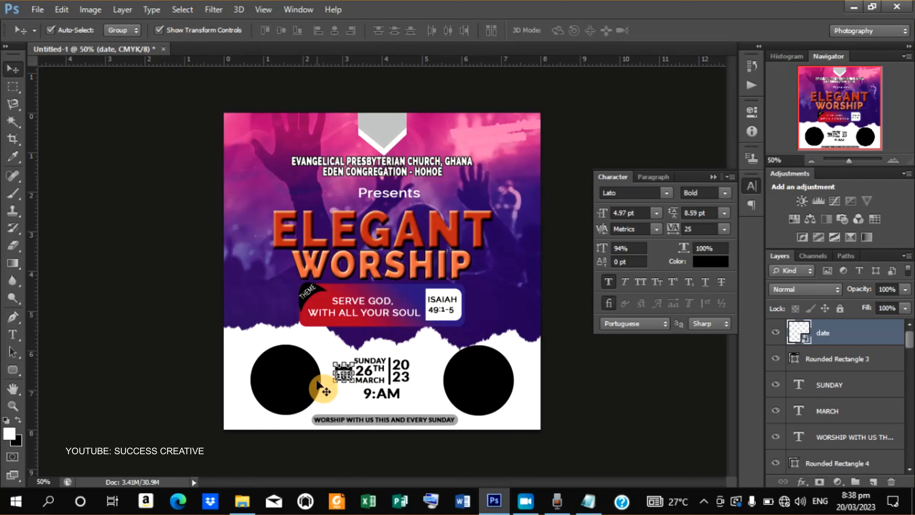
drag(349, 365, 345, 367)
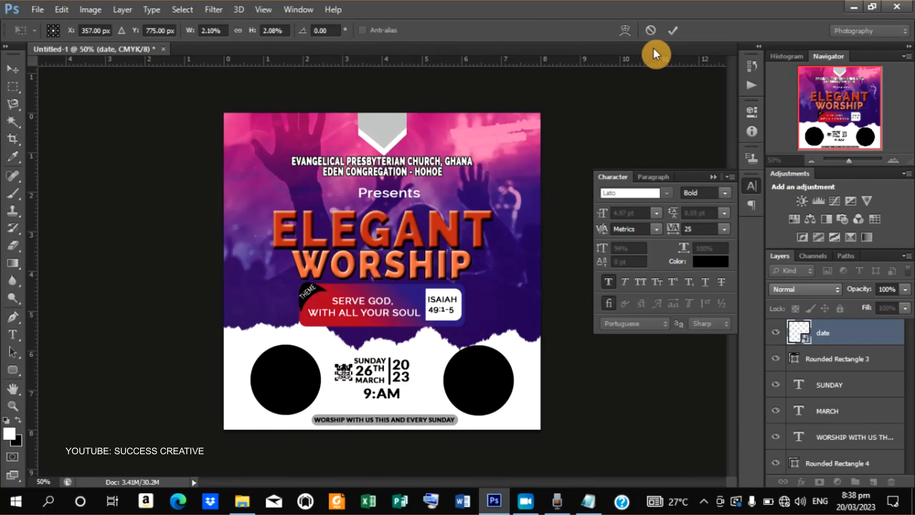
click(674, 32)
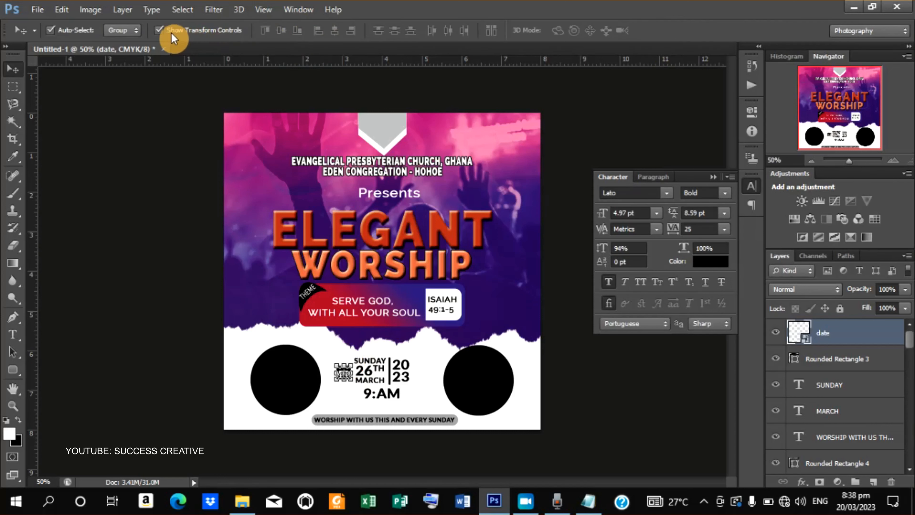
click(159, 31)
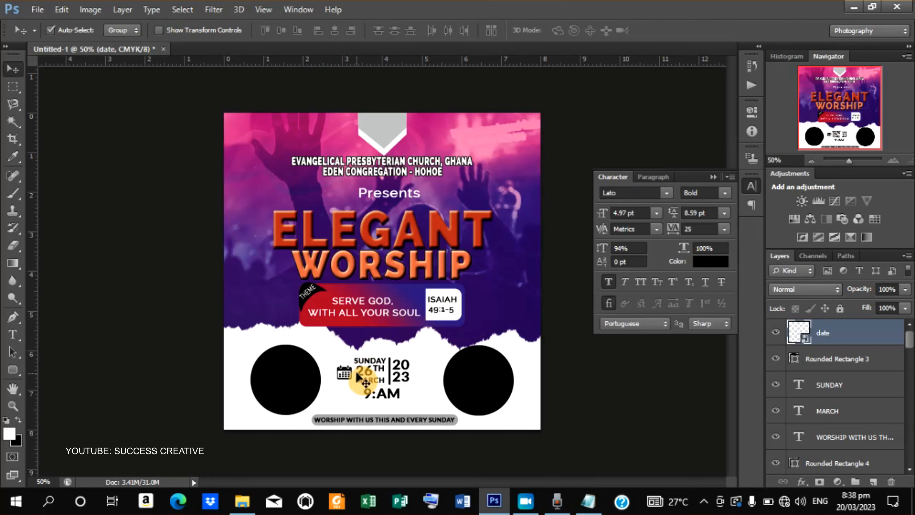
click(159, 30)
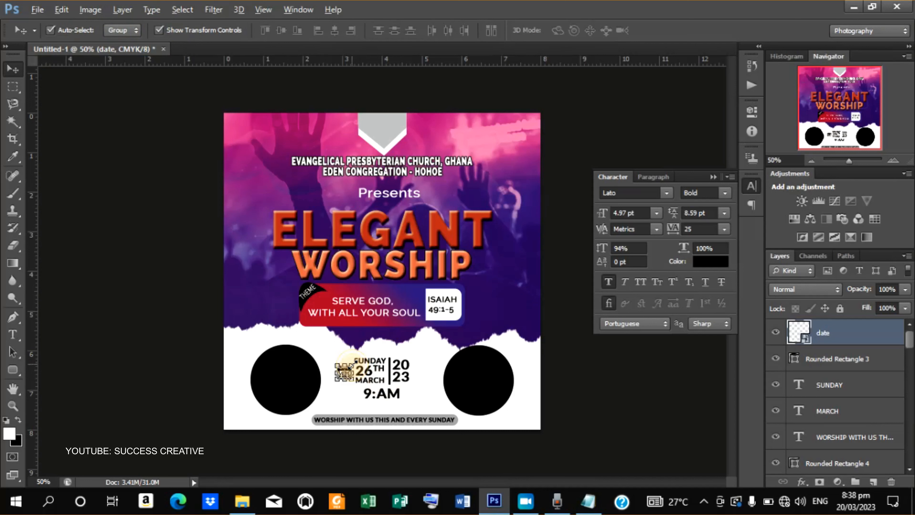
drag(351, 366, 346, 363)
click(667, 34)
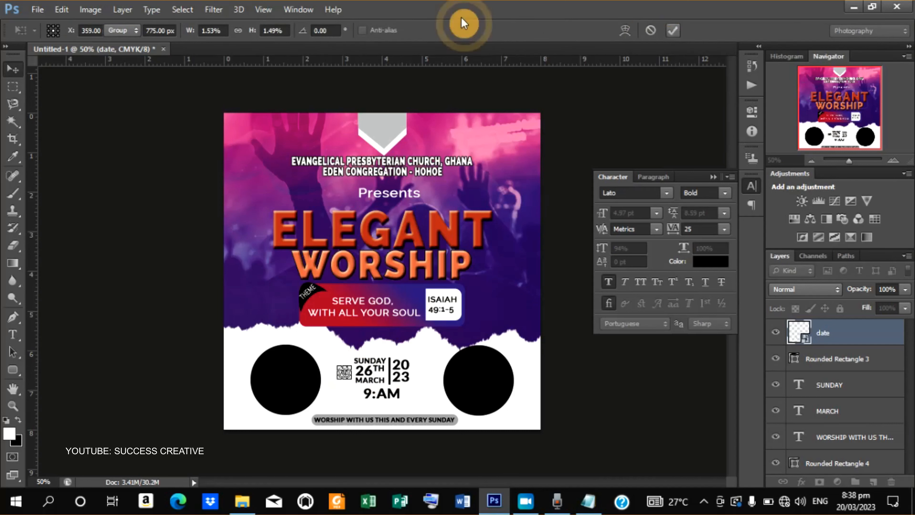
click(160, 30)
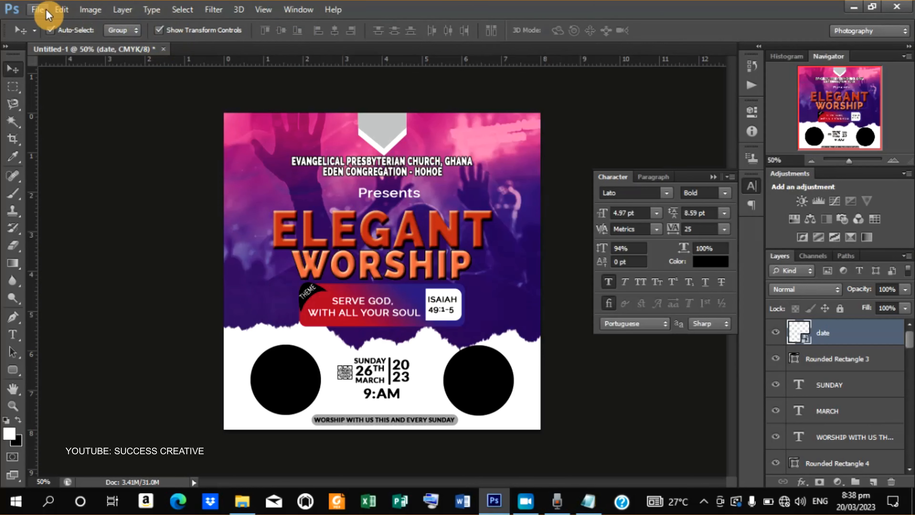
Step: Place the 8004-200 alarm clock image, scale it to about 3.84% around its centre, and hide the transform controls
click(37, 9)
click(81, 229)
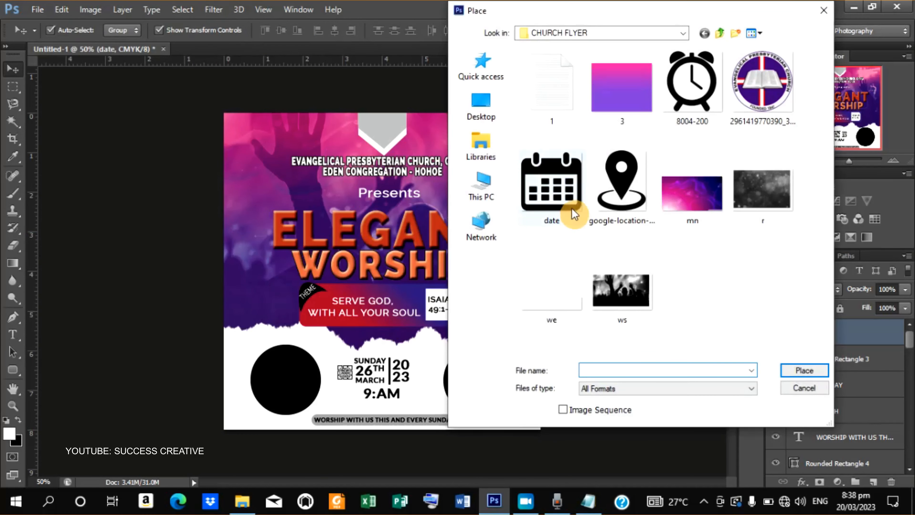
click(703, 109)
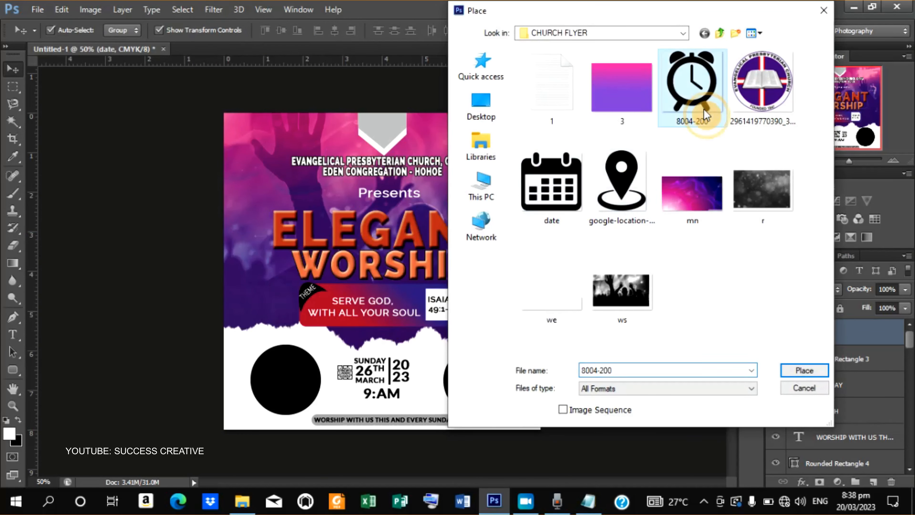
click(804, 370)
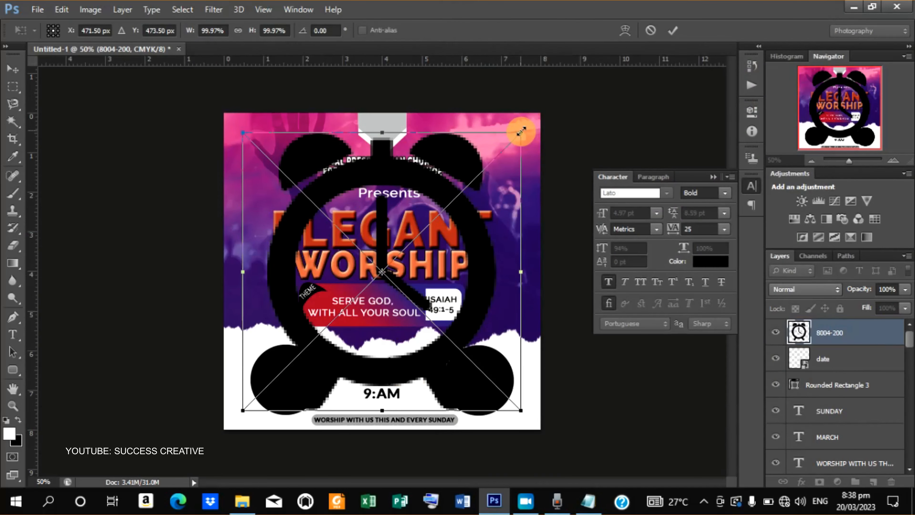
drag(521, 131, 387, 269)
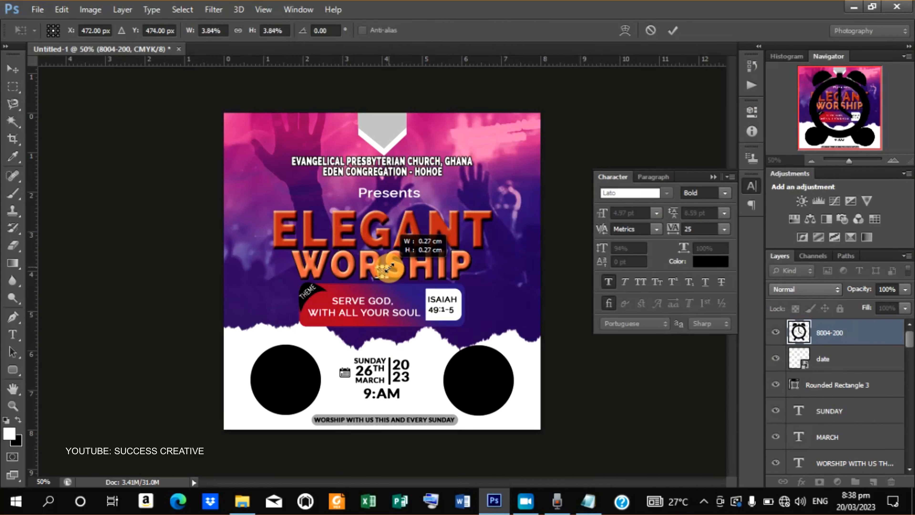
click(669, 35)
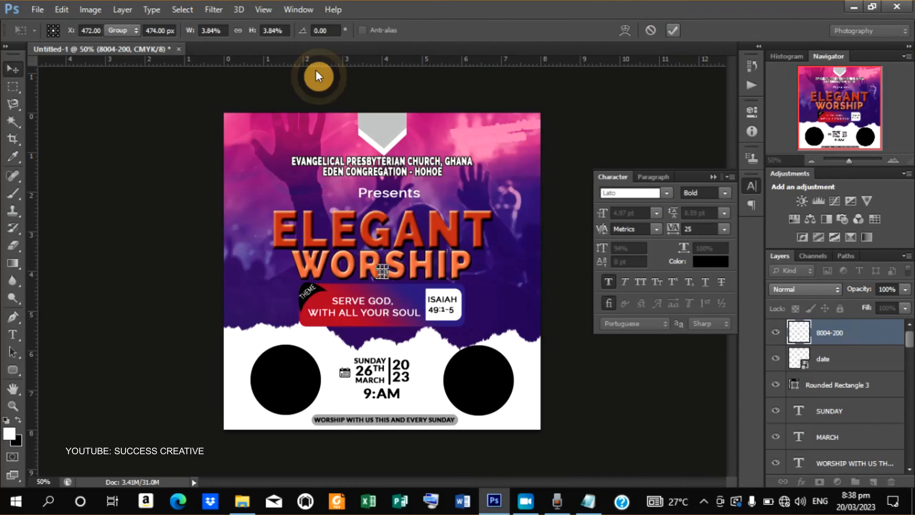
click(169, 31)
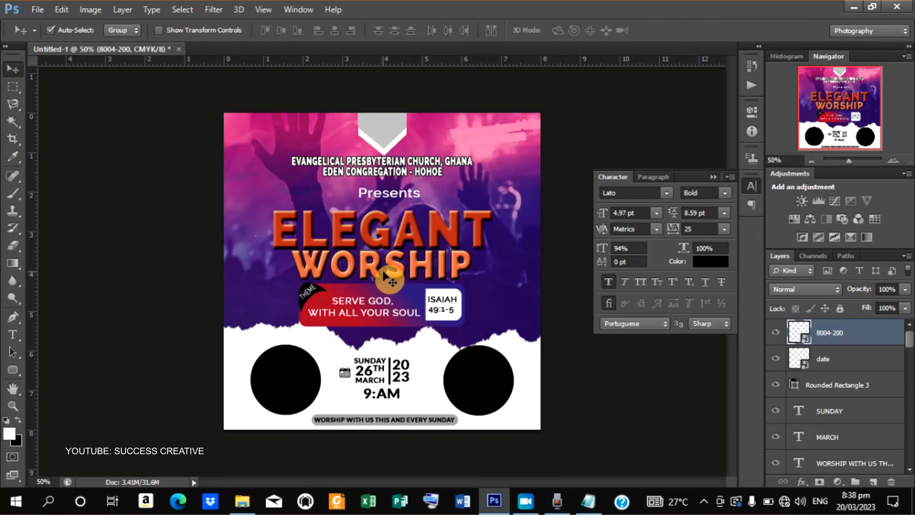
drag(386, 276, 361, 351)
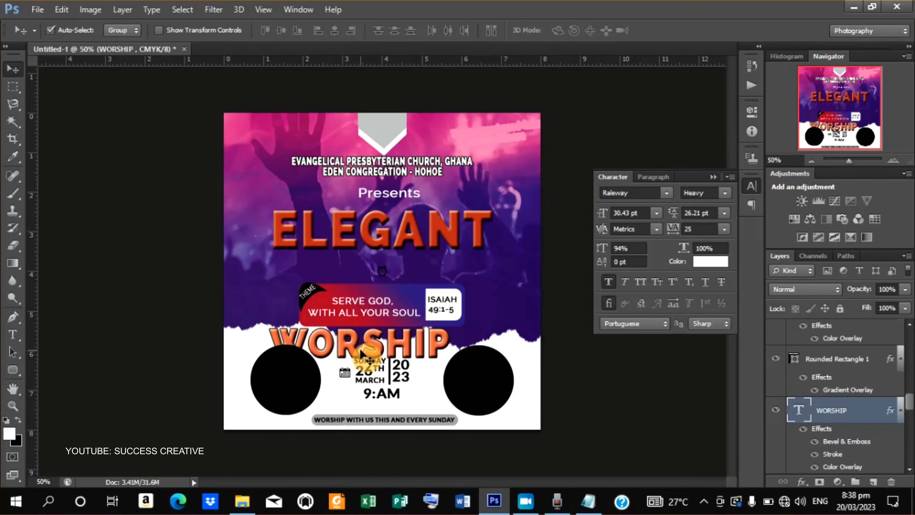
key(ctrl+z)
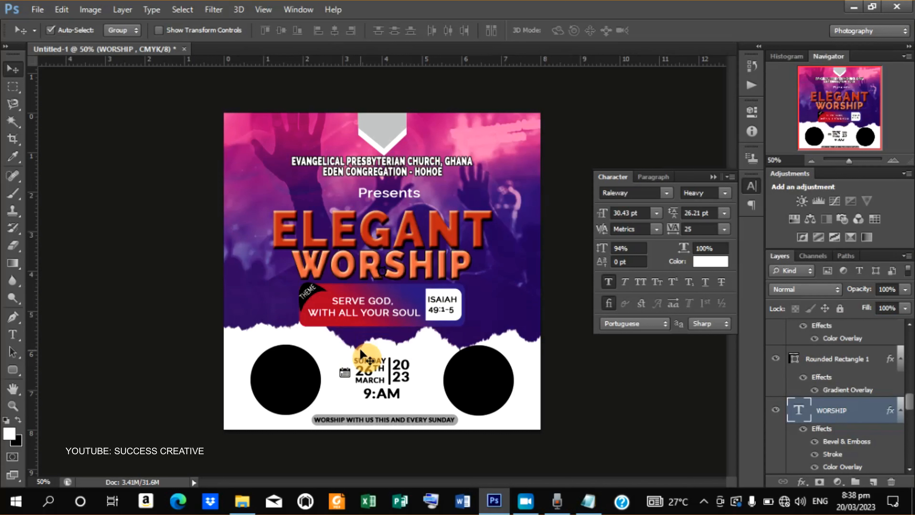
drag(383, 273, 378, 291)
key(ctrl+z)
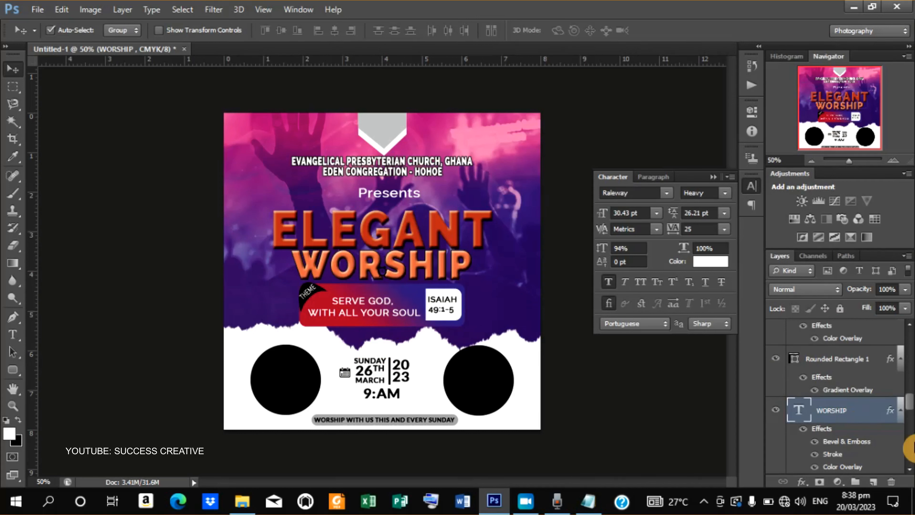
Step: Select the 8004-200 layer and move the alarm clock icon to just left of the 9:AM text
drag(910, 401, 907, 326)
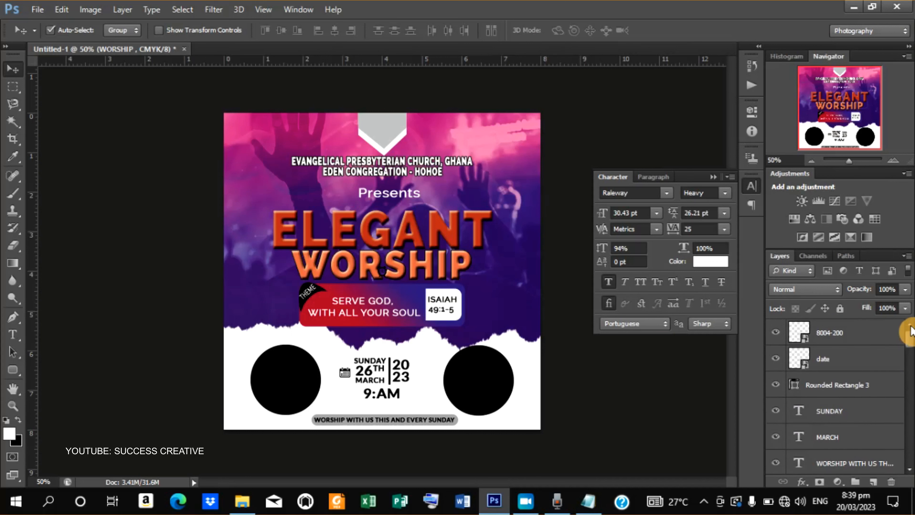
click(850, 343)
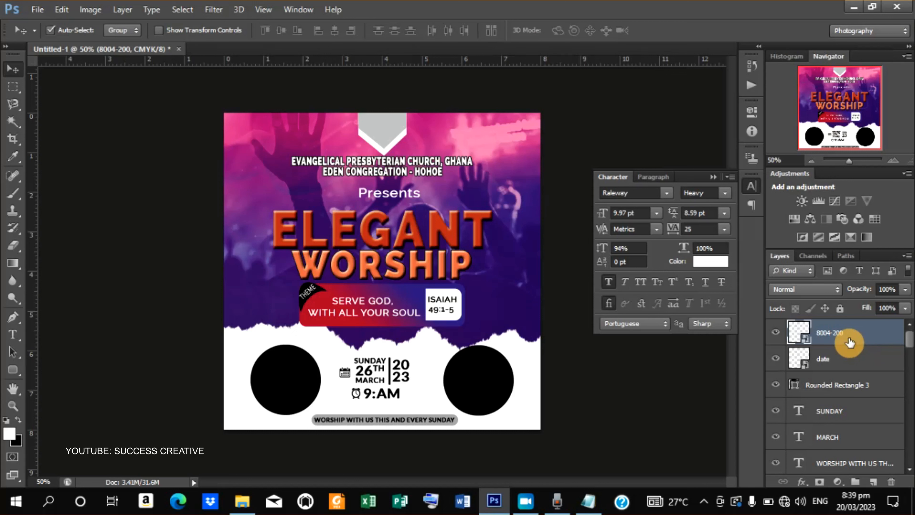
Step: Select the black circle left of the date block and open the Desktop's WORK DOCUMENT folder for placing an image
click(312, 392)
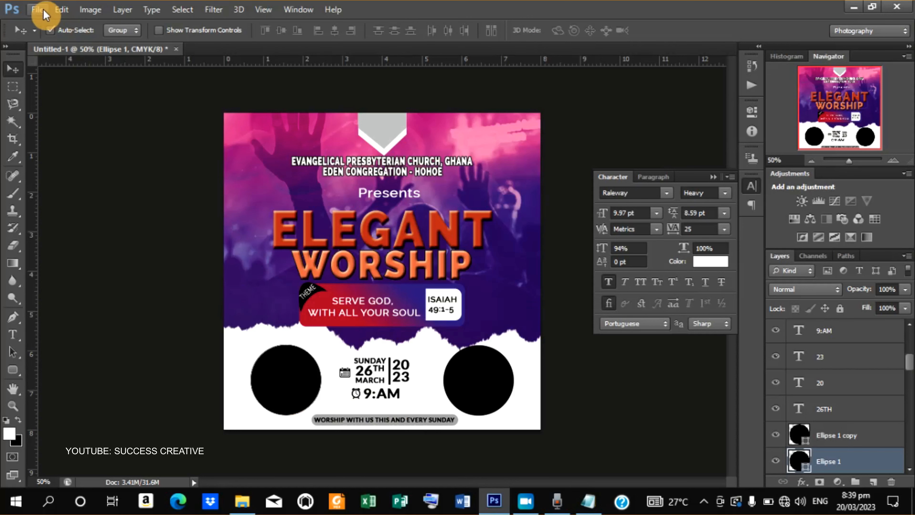
mouse_move(242, 500)
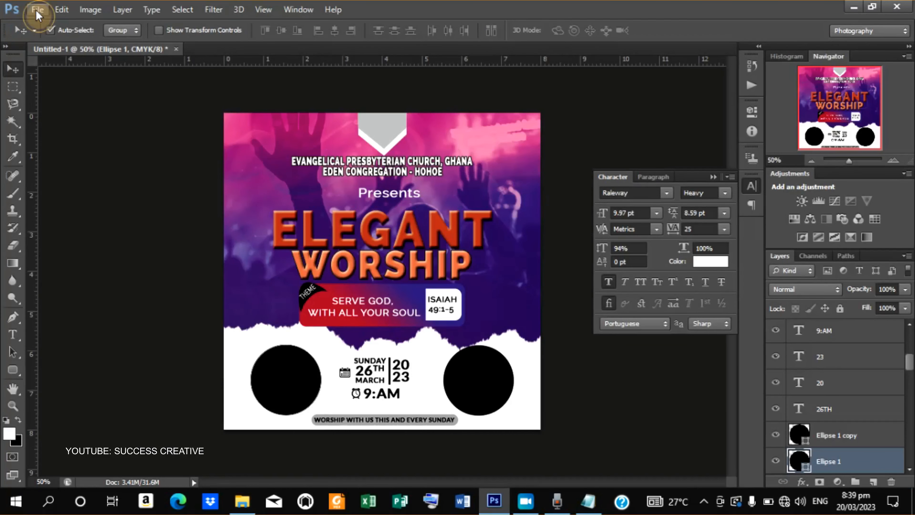
click(37, 11)
click(82, 227)
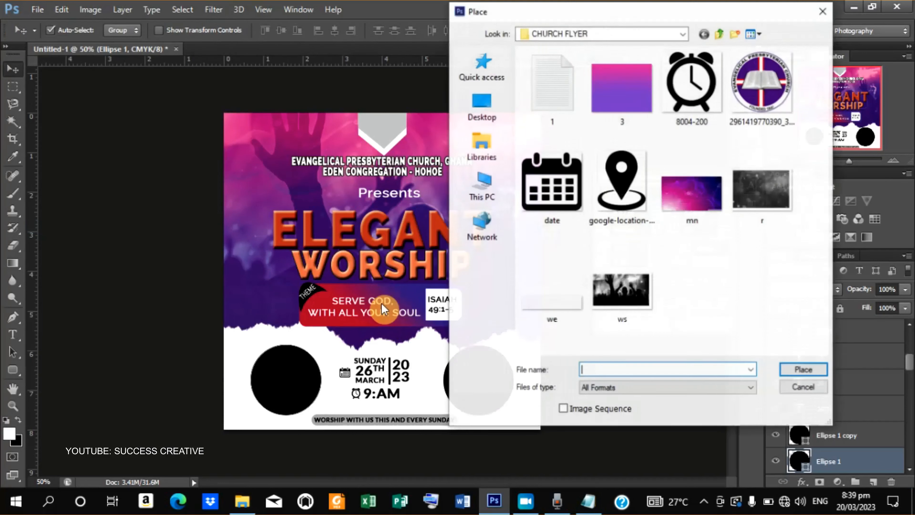
click(475, 108)
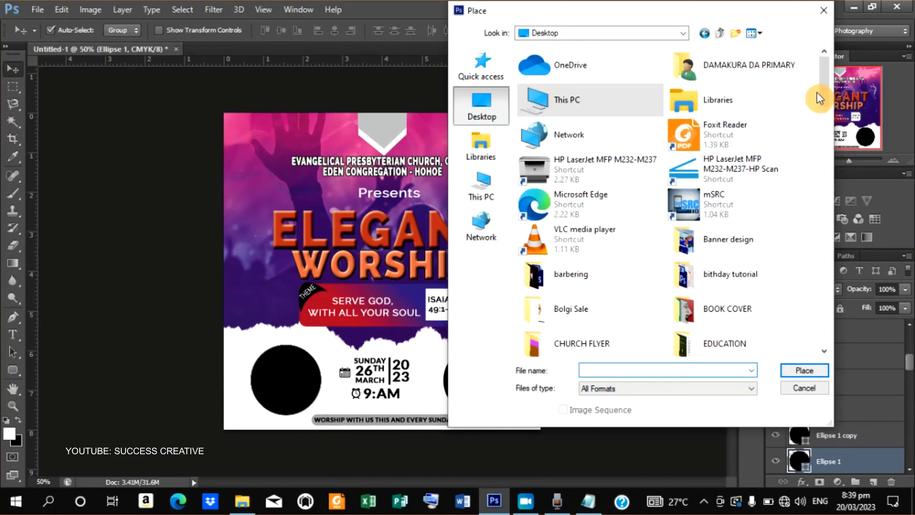
drag(821, 88, 822, 222)
double_click(750, 245)
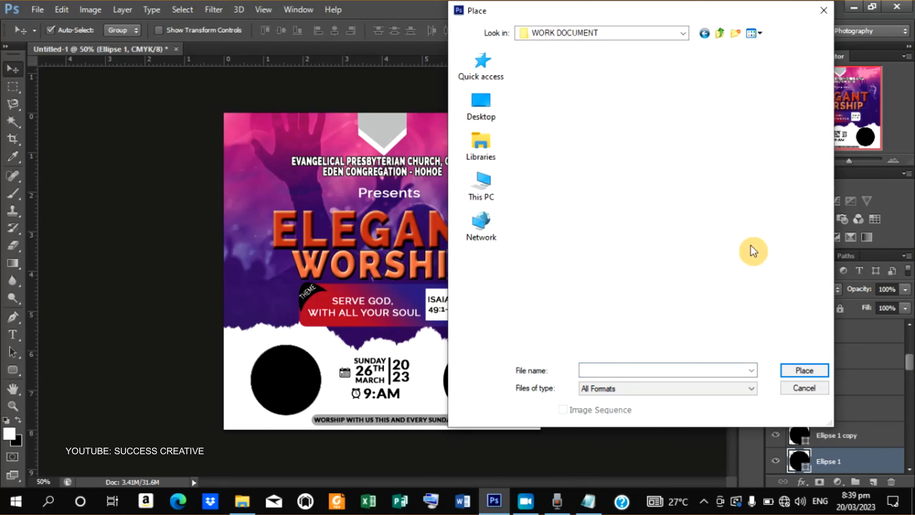
Step: Place the Warnock portrait from the WORK DOCUMENT folder and move it over the black circle left of the date block
click(677, 266)
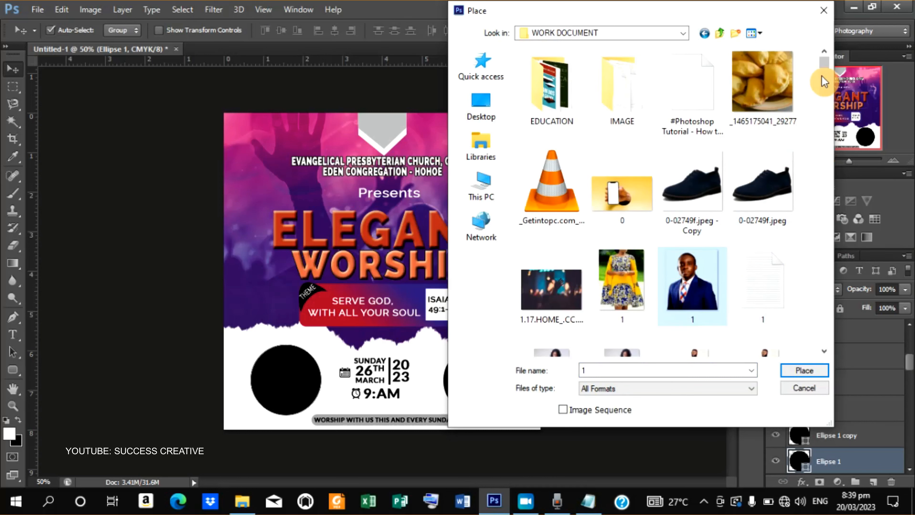
drag(821, 66, 824, 401)
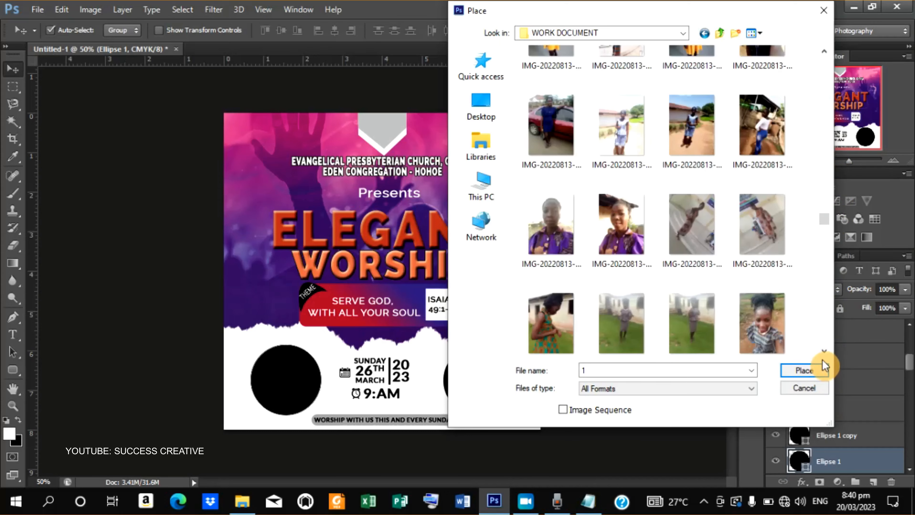
drag(826, 221, 825, 330)
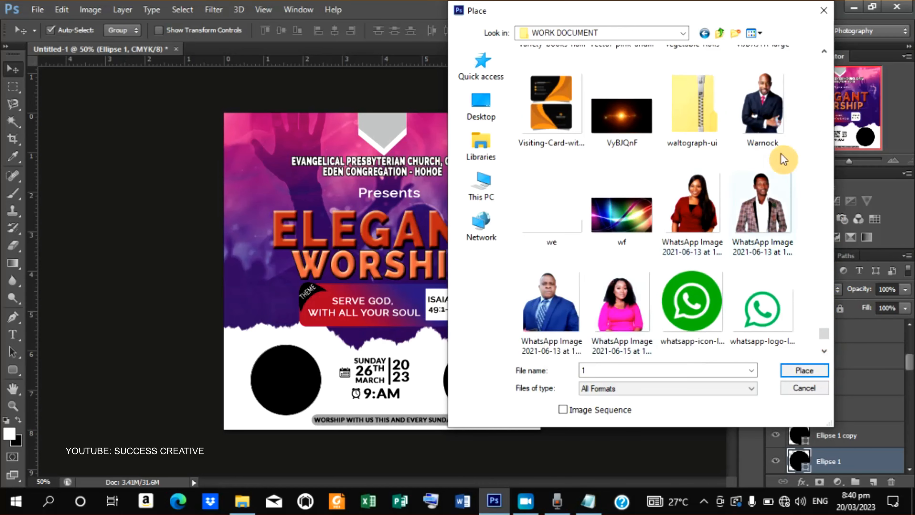
click(771, 104)
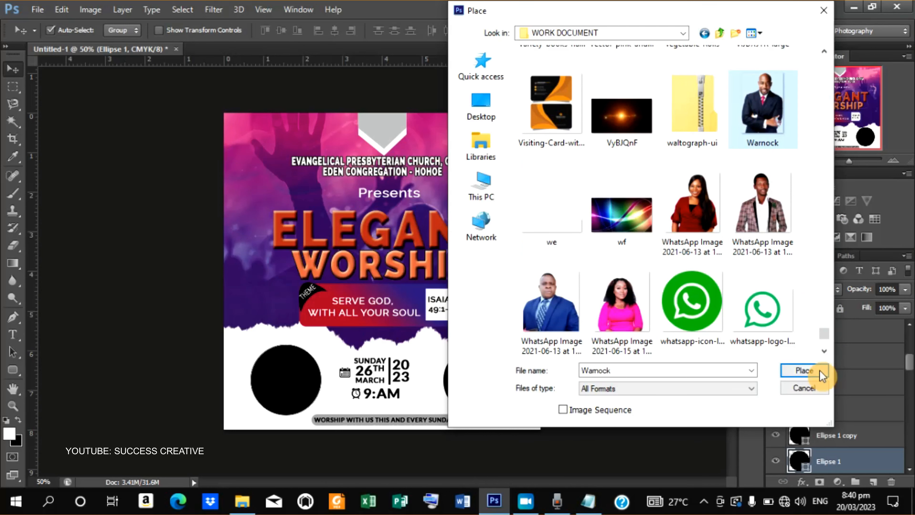
click(809, 372)
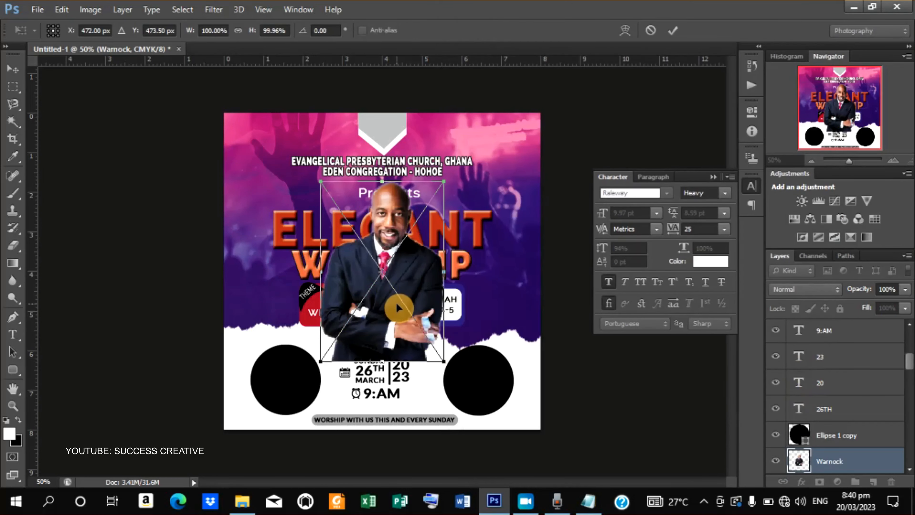
drag(414, 286, 323, 371)
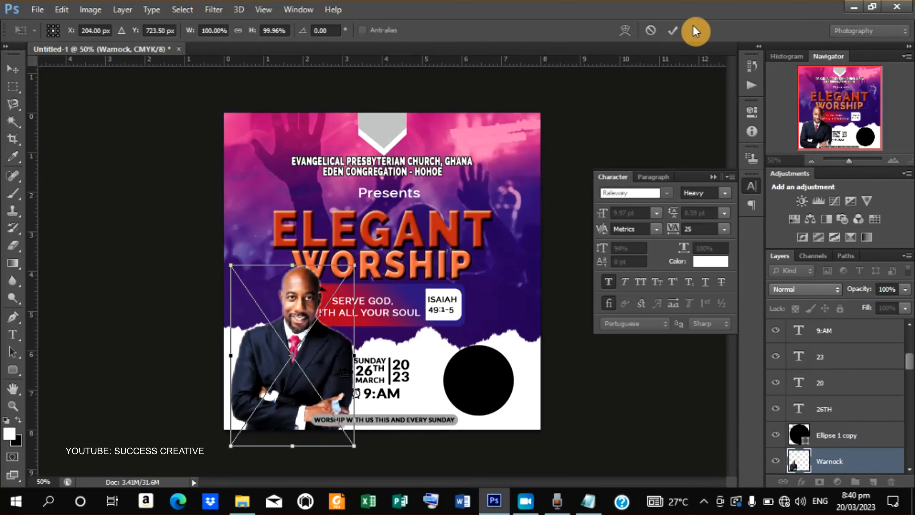
click(672, 30)
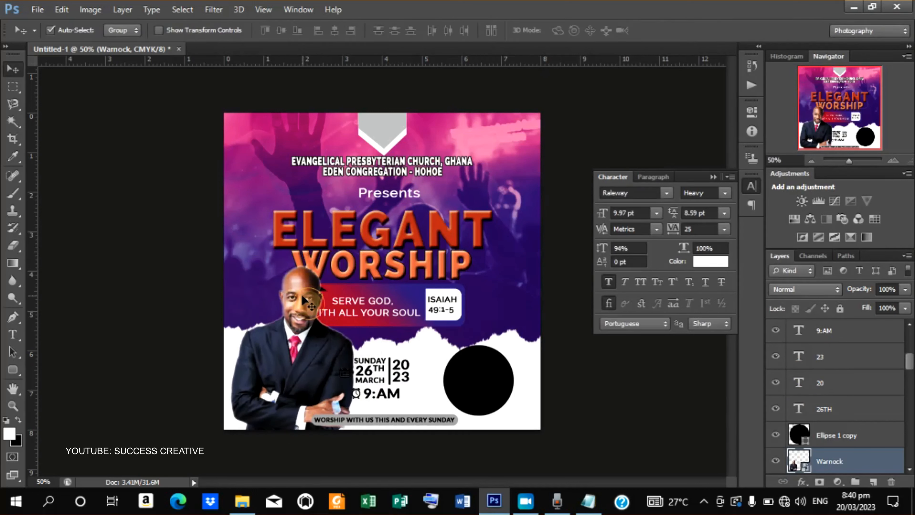
Step: Show the transform controls, scale the Warnock portrait to about 52%, and fit it over the circle with the head above its edge
click(157, 31)
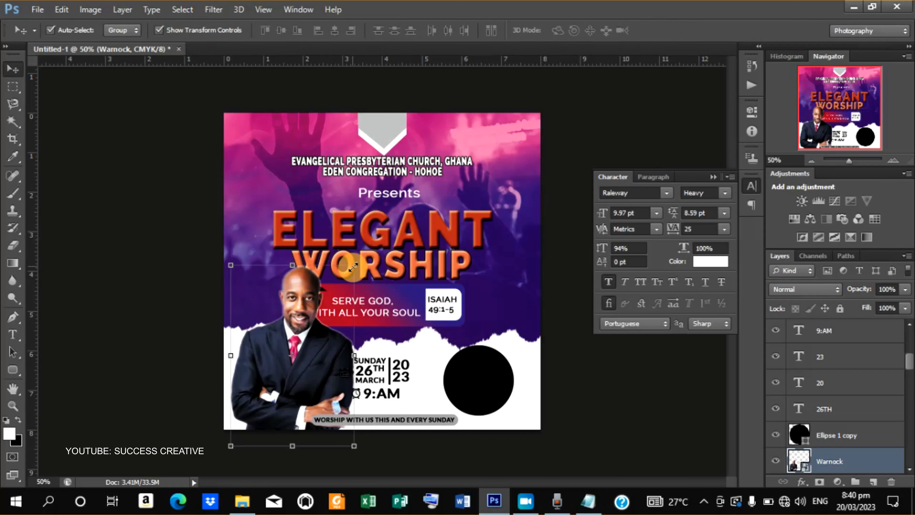
drag(353, 267, 322, 309)
drag(304, 365, 296, 372)
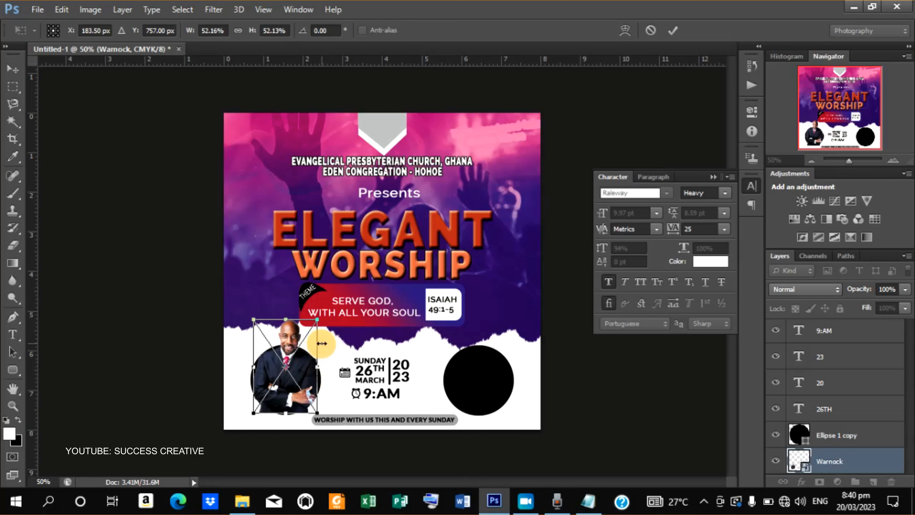
click(677, 25)
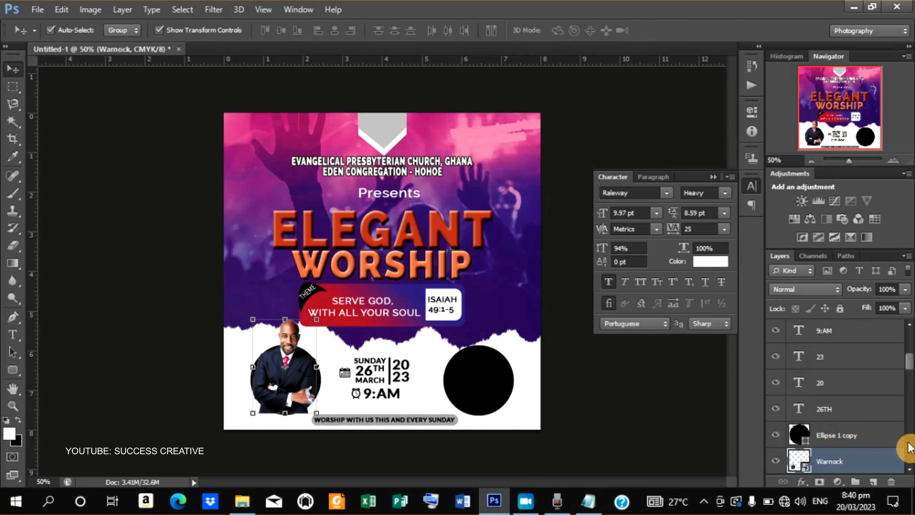
Step: Clip the Warnock portrait to the Ellipse 1 circle and rasterize the Ellipse 1 layer
scroll(911, 470, down, 3)
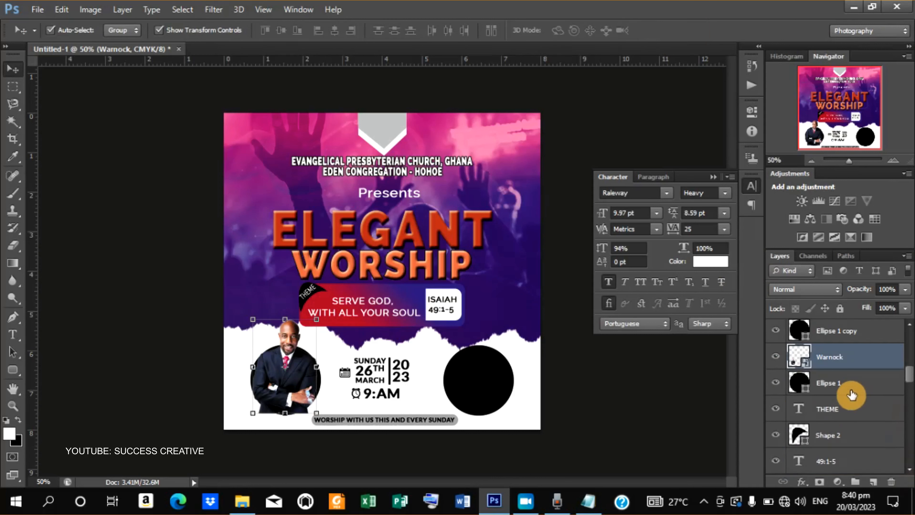
right_click(832, 358)
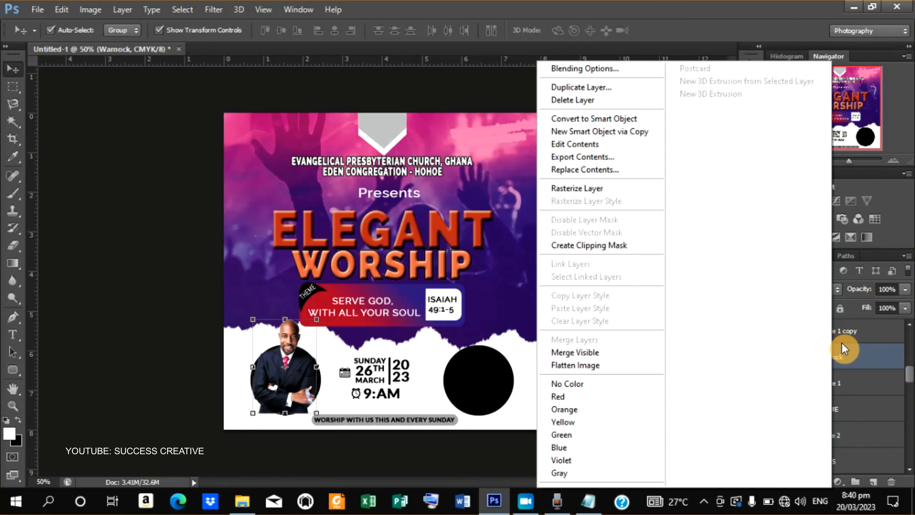
click(596, 242)
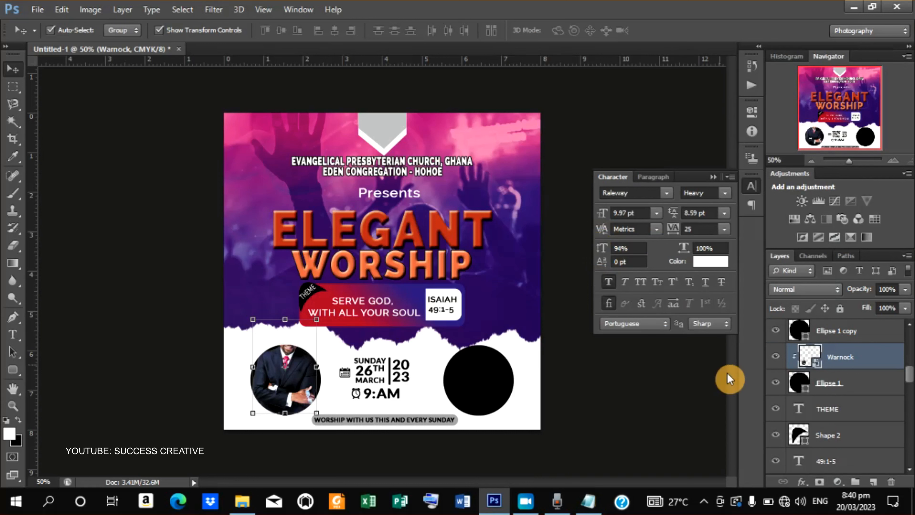
click(827, 388)
right_click(826, 387)
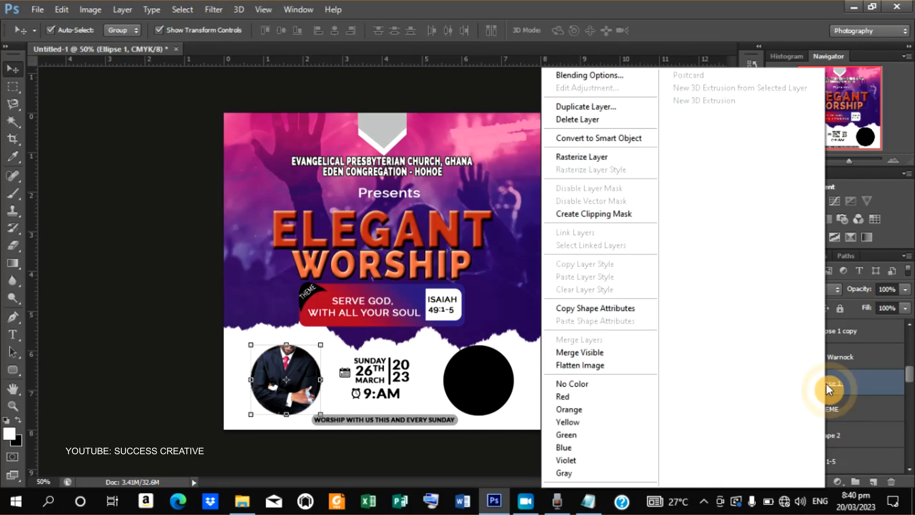
click(588, 158)
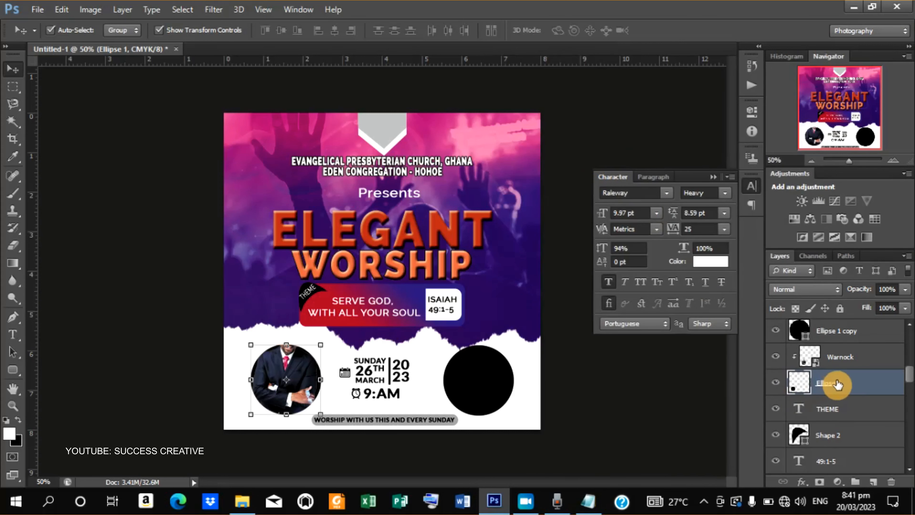
Step: Add a layer mask to the Warnock layer and try a black Brush stroke on it near the circle's upper edge
click(847, 358)
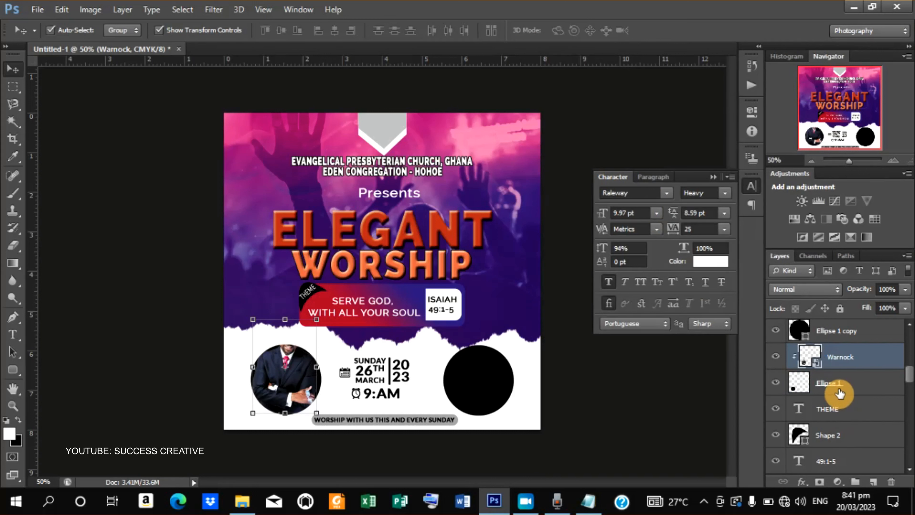
click(819, 484)
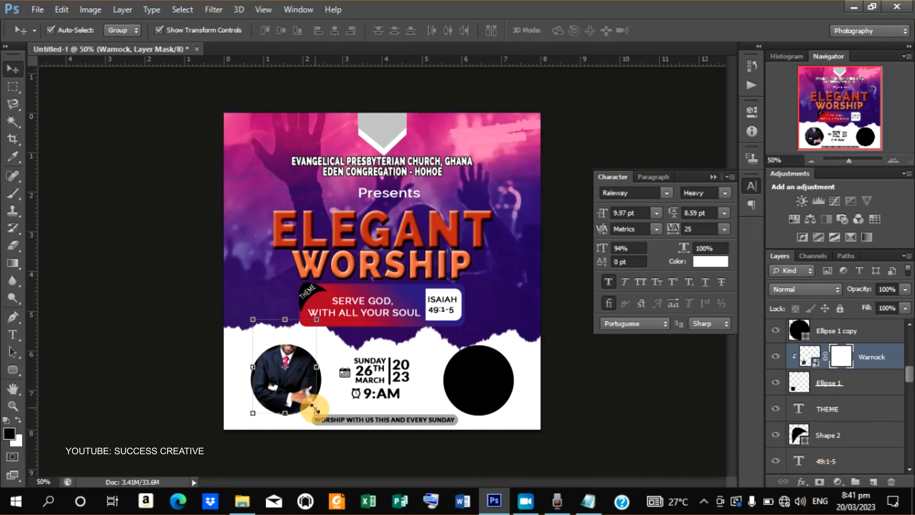
click(18, 197)
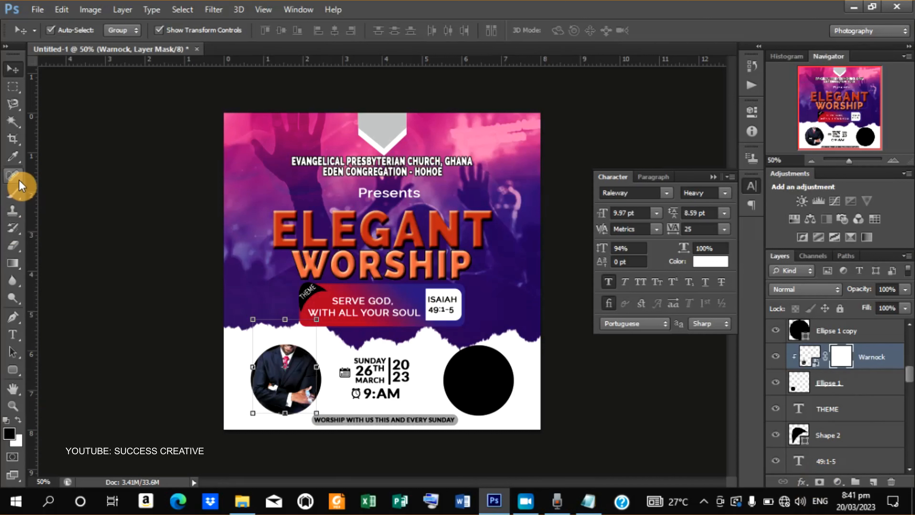
click(18, 196)
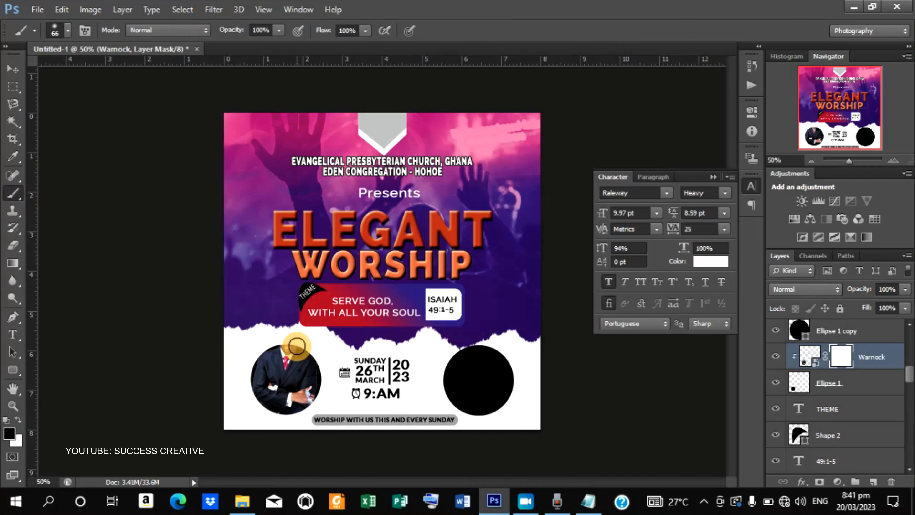
drag(297, 348, 283, 346)
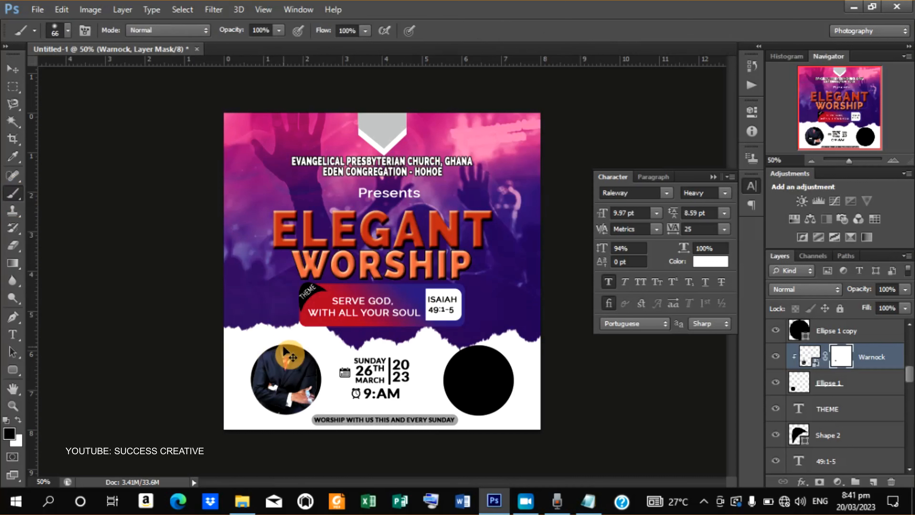
Step: Paint white with the Brush on the Ellipse 1 layer above the circle to reveal the portrait's head, and return to the Move tool
click(827, 382)
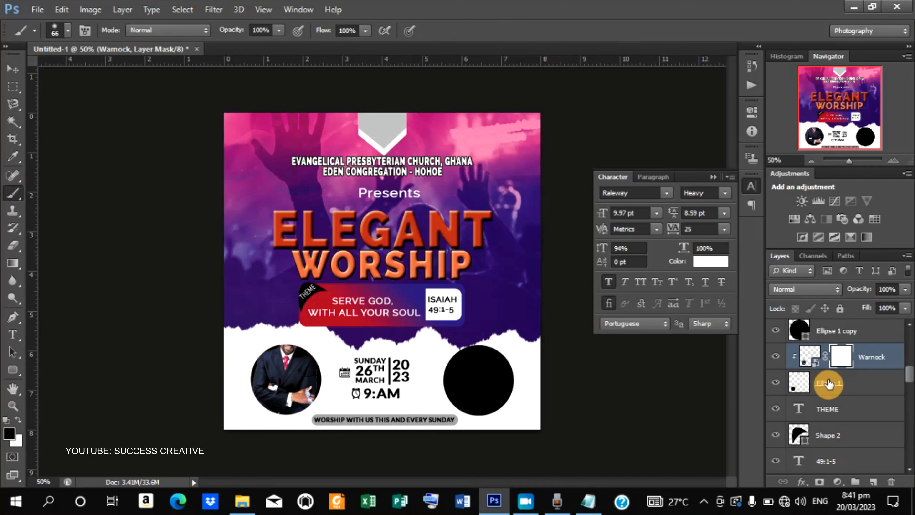
key(x)
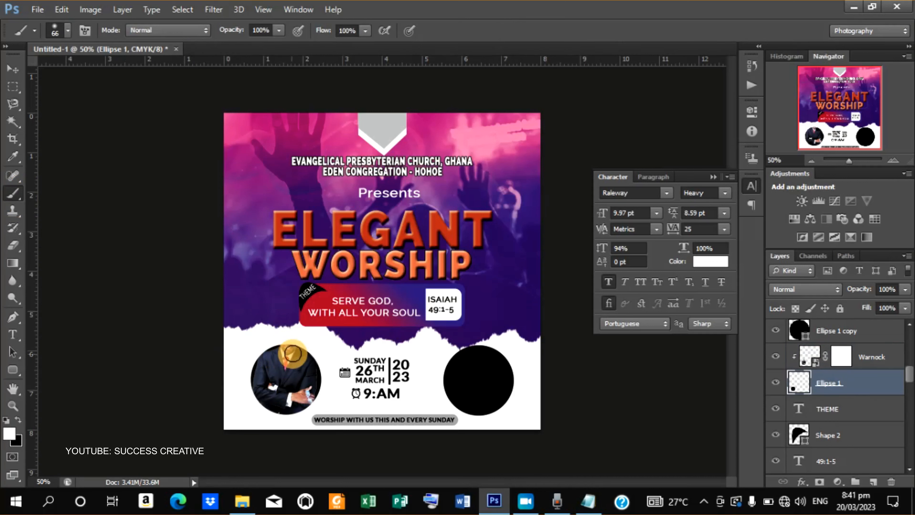
drag(297, 349, 286, 346)
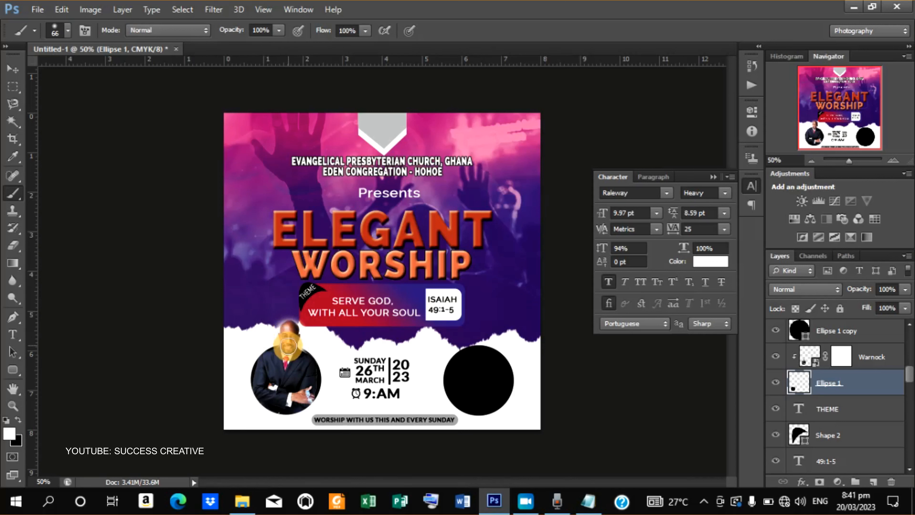
drag(288, 345, 287, 362)
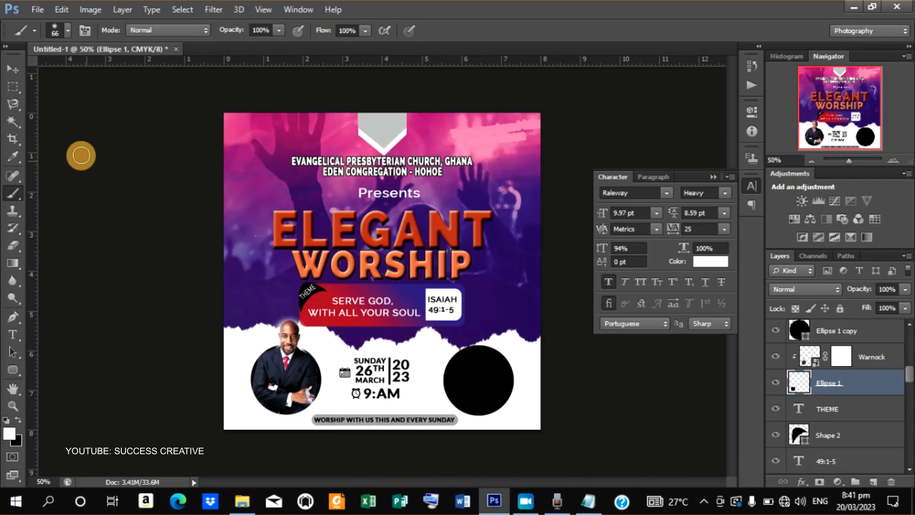
click(13, 68)
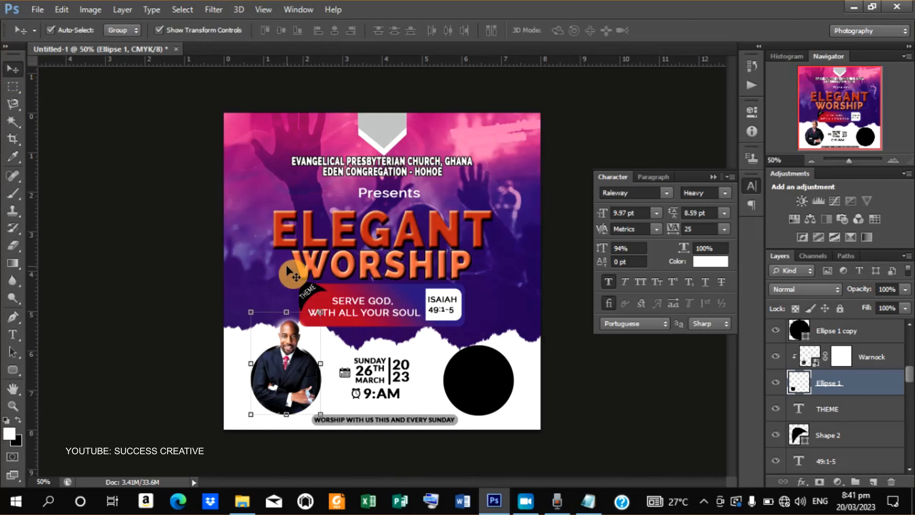
Step: Select the black circle right of the date block and place the portrait image named 1 above it
click(480, 375)
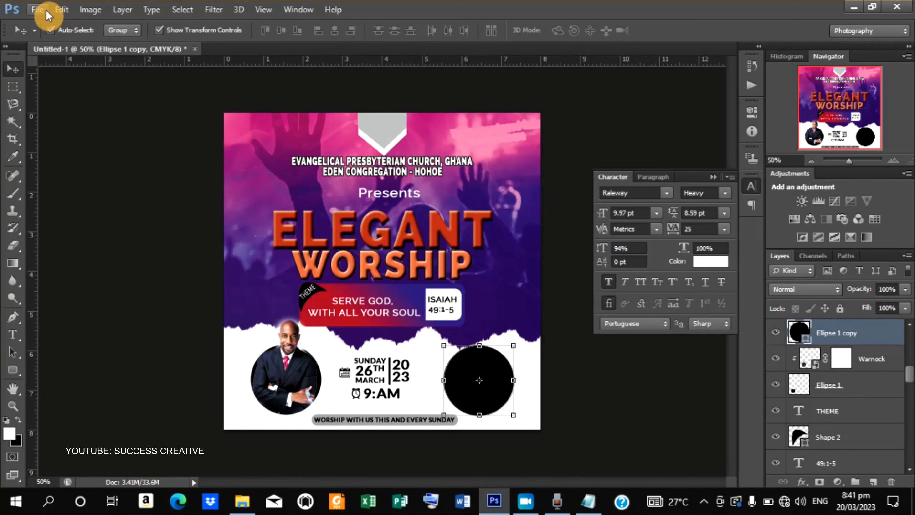
click(38, 10)
click(108, 231)
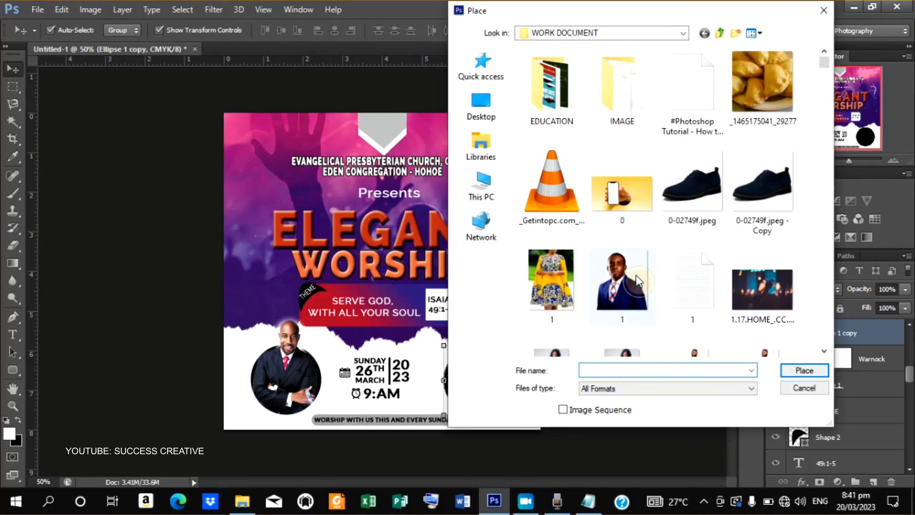
click(634, 283)
click(804, 375)
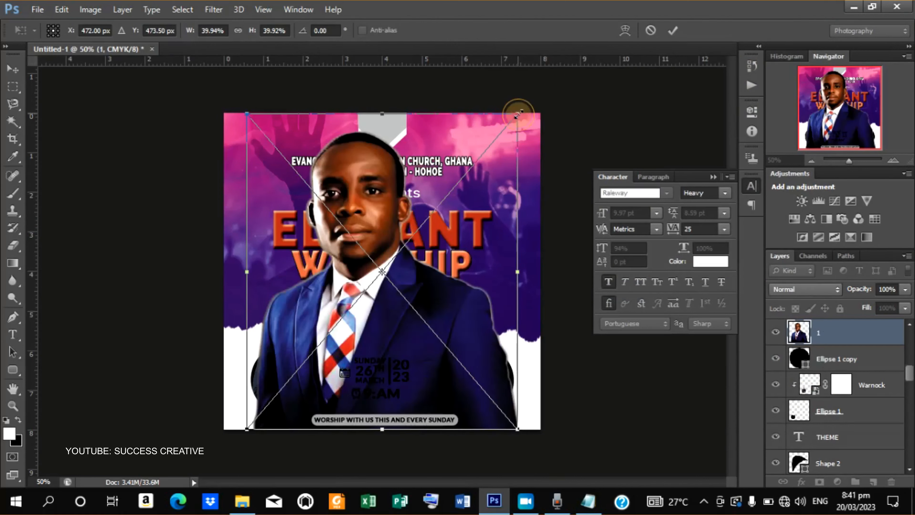
Step: Scale the placed portrait 1 to about 12.1% and fit it over the circle right of the date block, at about X 774, Y 758 px
drag(518, 114, 443, 242)
drag(390, 289, 493, 382)
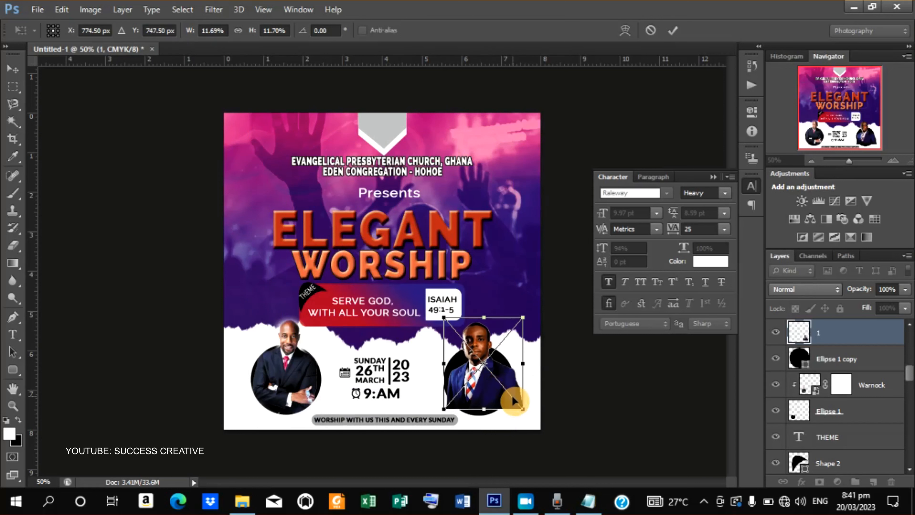
mouse_move(520, 407)
mouse_down()
mouse_move(535, 414)
mouse_move(521, 407)
mouse_up()
key(Down)
key(Down)
key(Down)
key(Down)
key(Down)
key(Down)
key(Down)
key(Down)
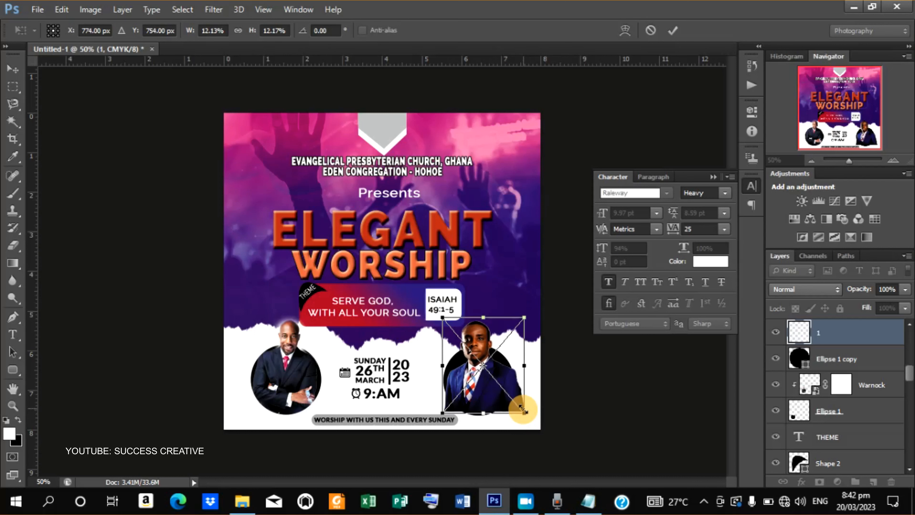
key(Down)
key(Down)
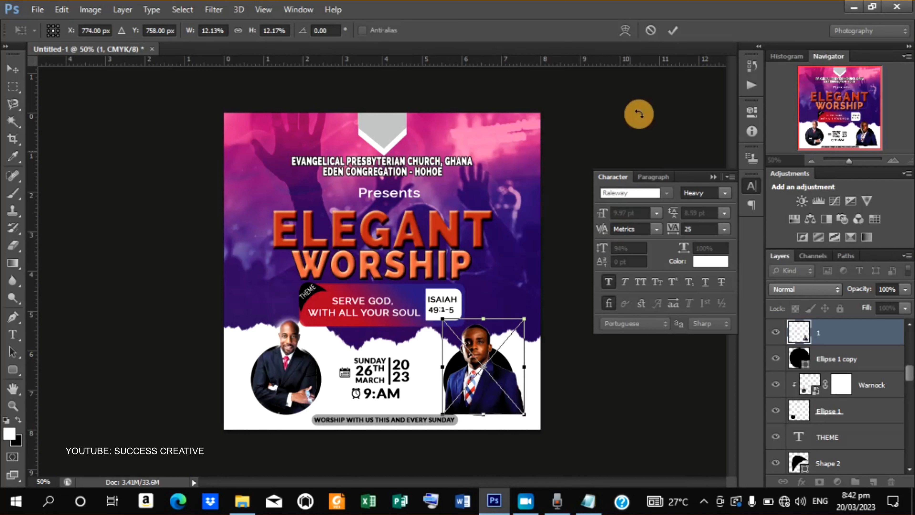
click(674, 30)
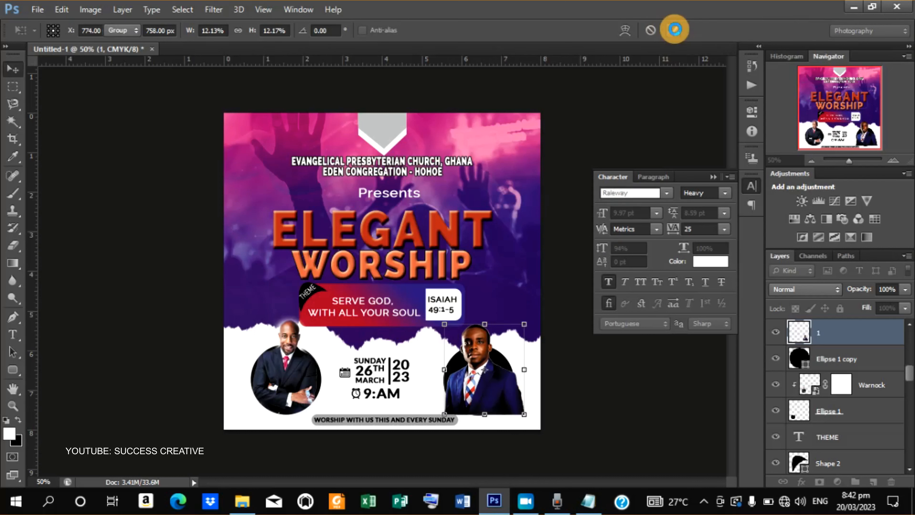
Step: Clip the portrait 1 layer to the Ellipse 1 copy circle and select the Ellipse 1 copy layer
right_click(846, 332)
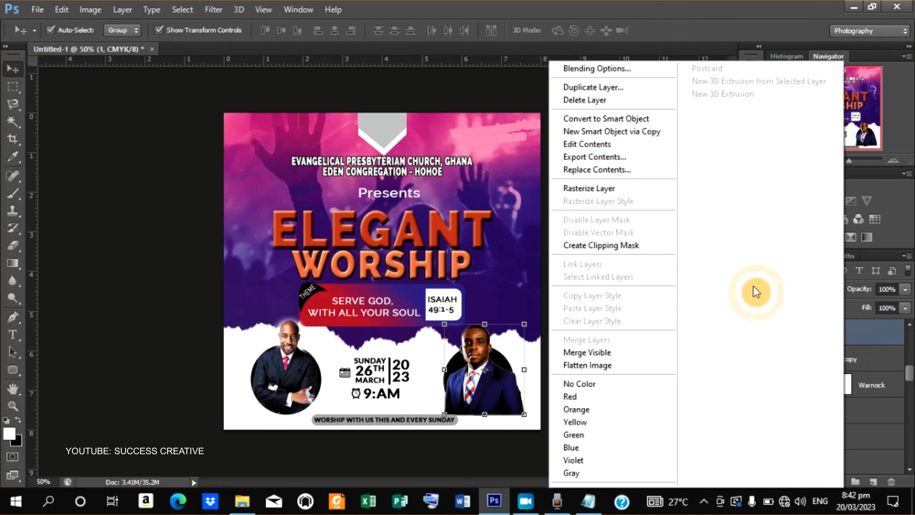
click(629, 247)
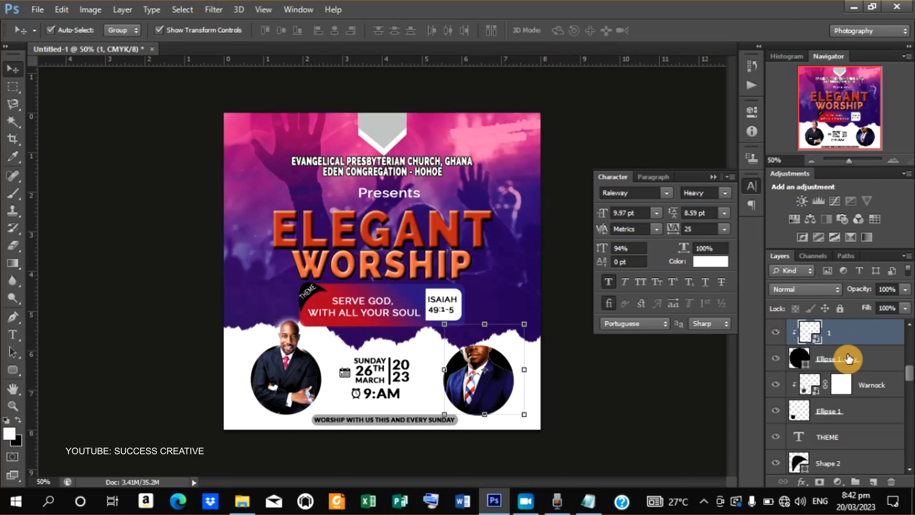
click(844, 358)
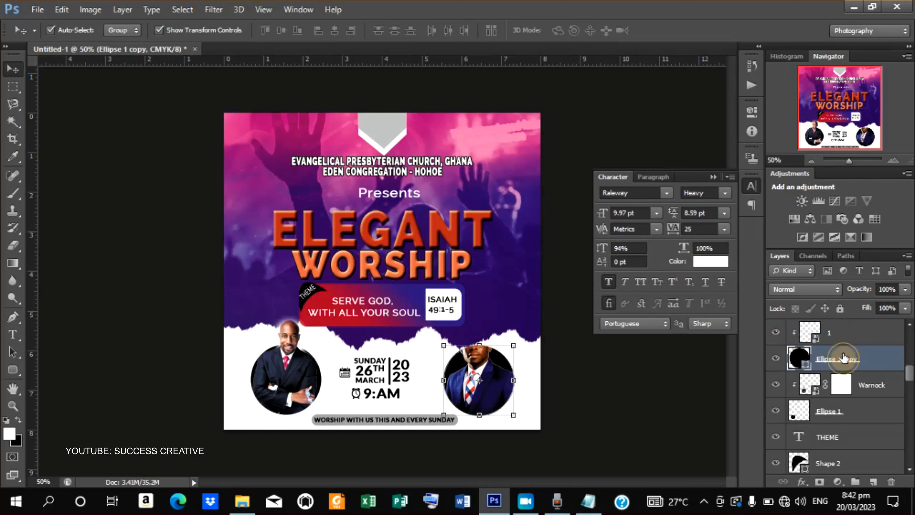
Step: Rasterize the Ellipse 1 copy layer and add a layer mask to the portrait 1 layer
right_click(843, 355)
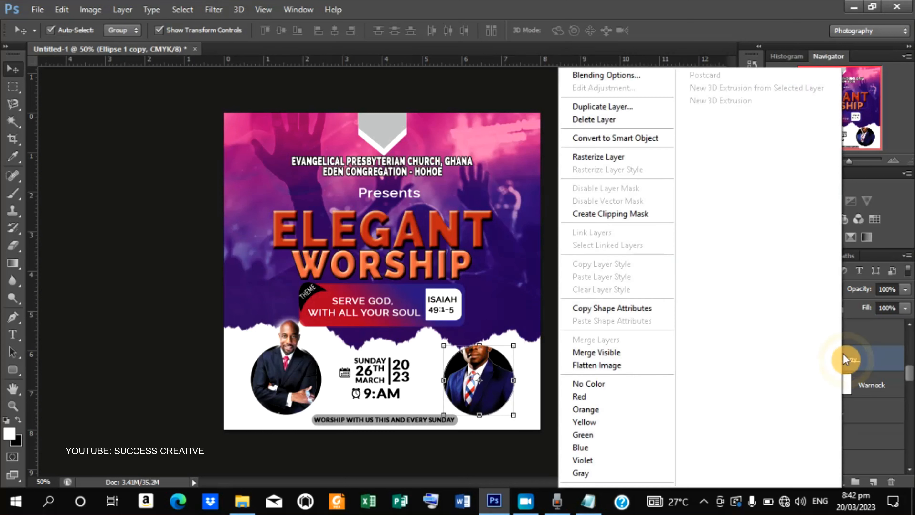
click(607, 156)
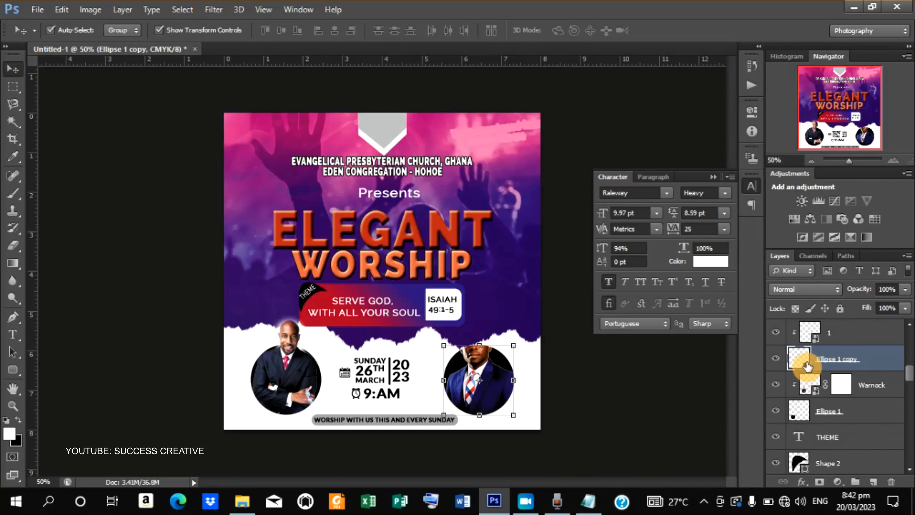
click(829, 332)
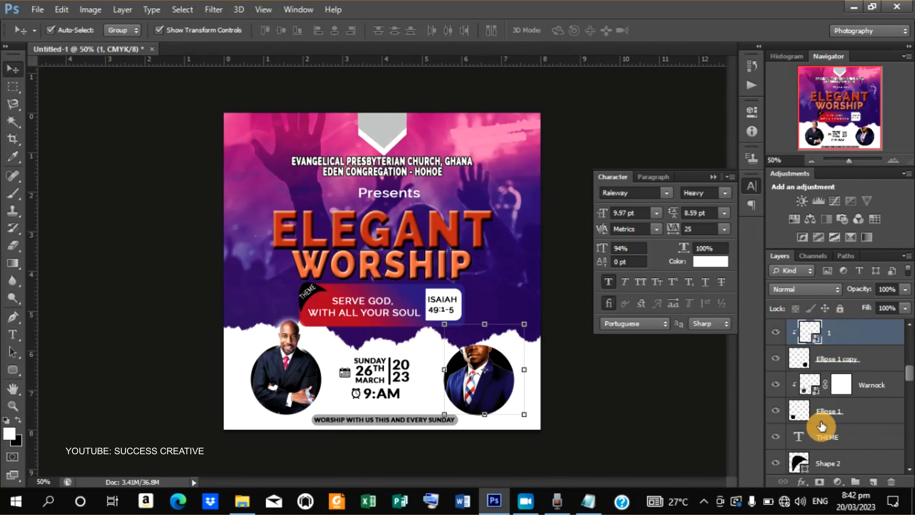
click(819, 482)
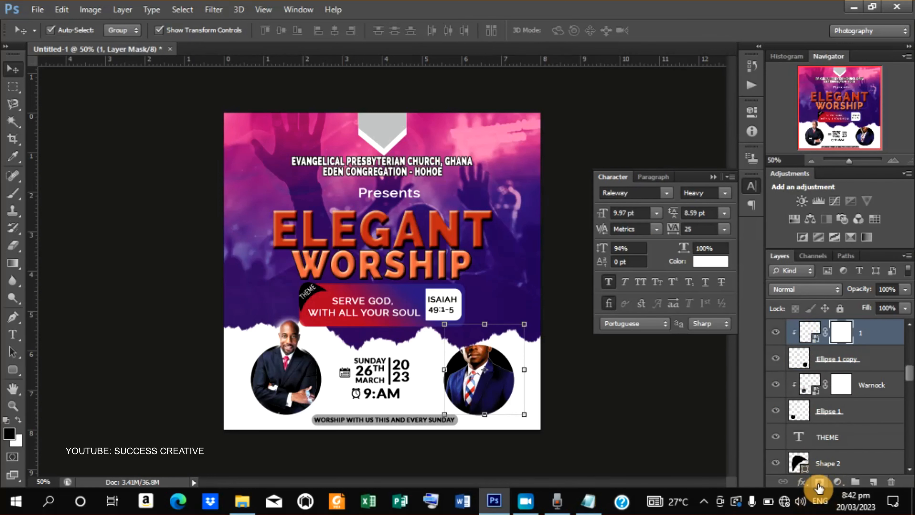
Step: Paint white with the Brush on the Ellipse 1 copy layer above its circle to reveal the portrait's head, and return to the Move tool
click(838, 361)
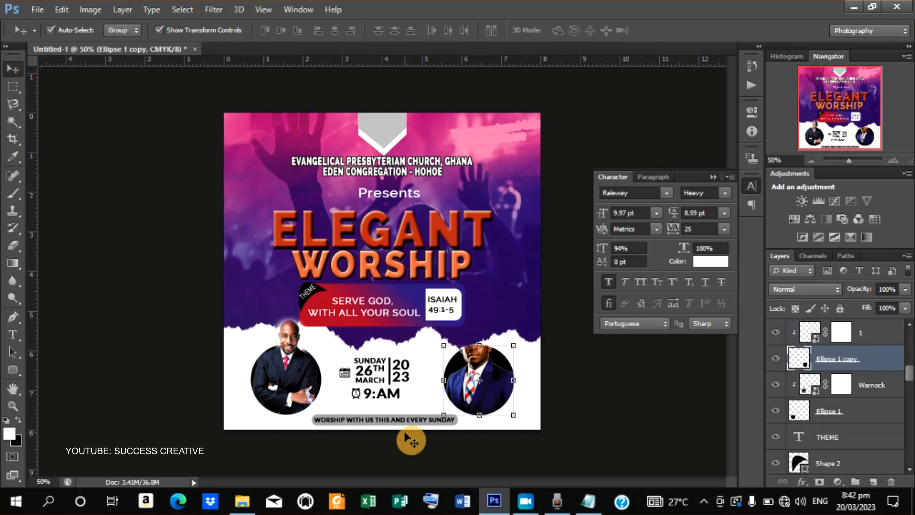
click(14, 194)
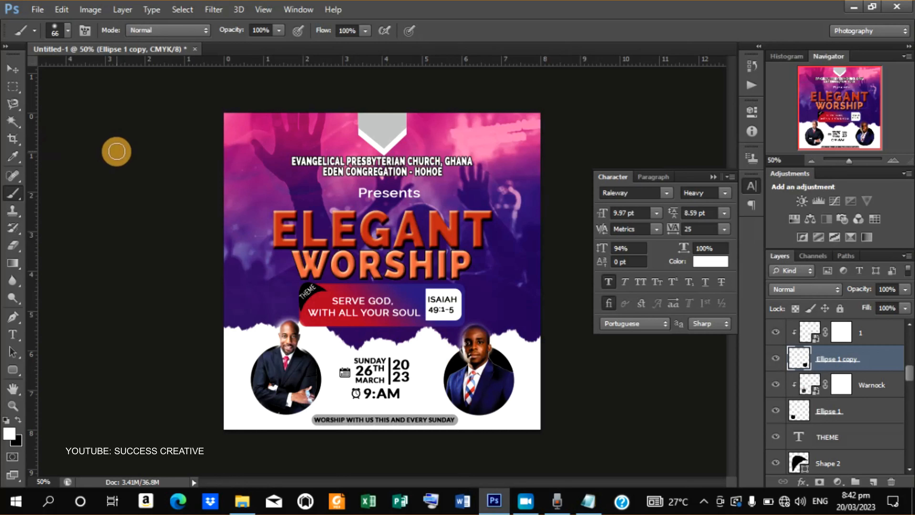
click(13, 71)
click(388, 139)
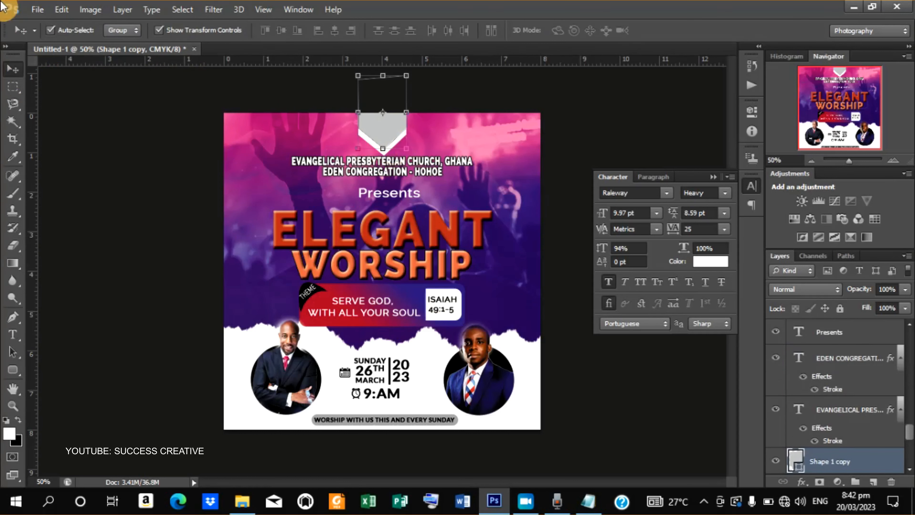
click(45, 11)
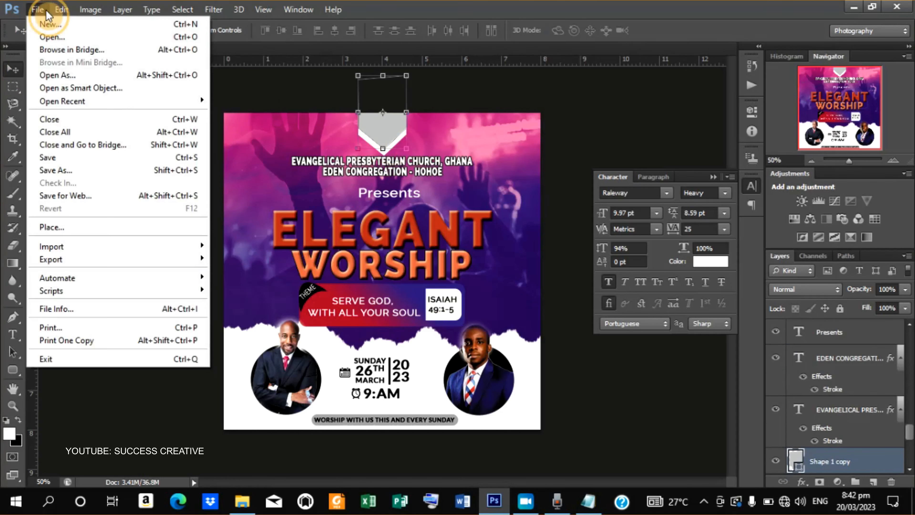
click(93, 226)
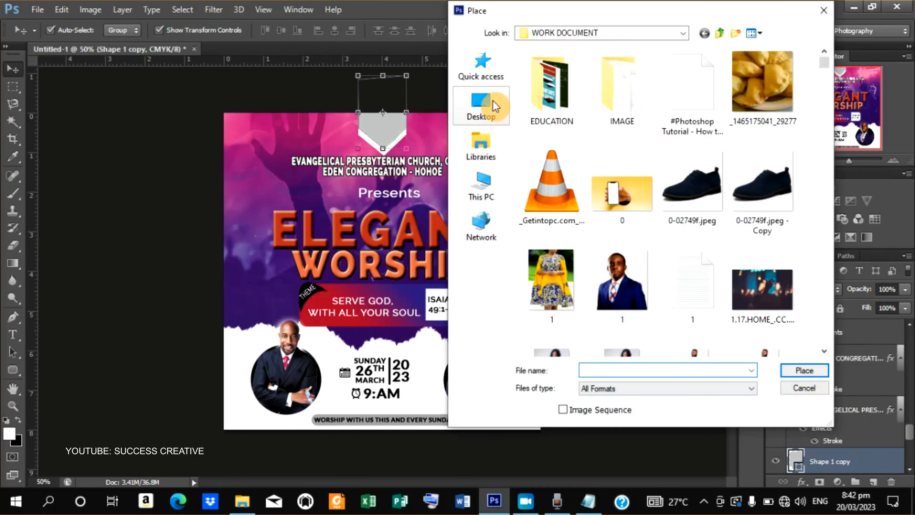
click(481, 105)
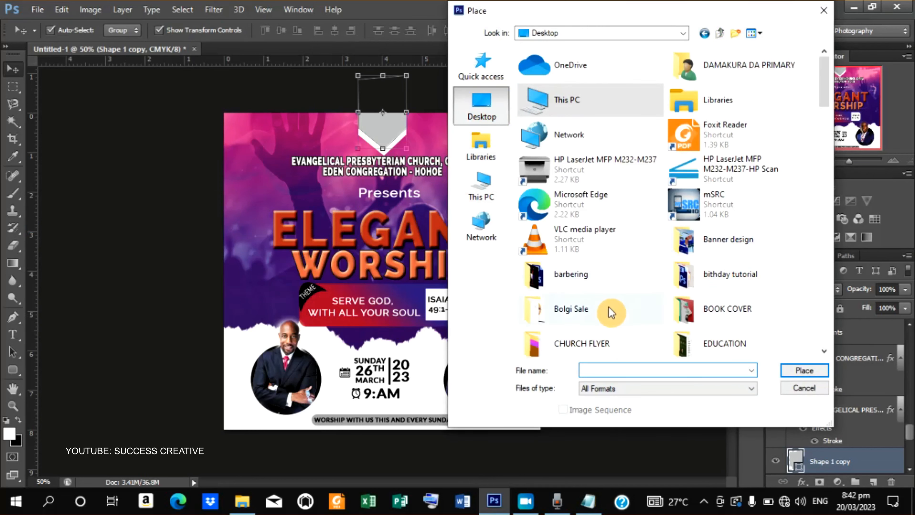
double_click(595, 343)
click(734, 88)
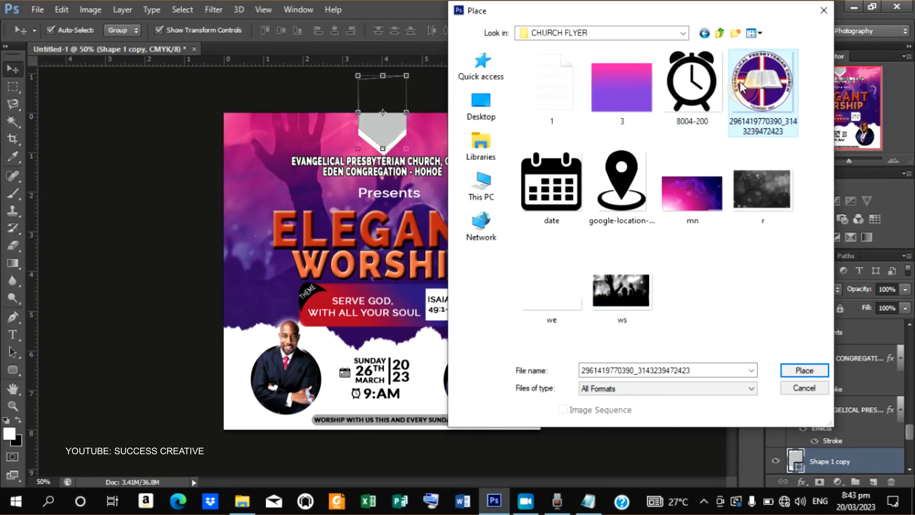
click(802, 373)
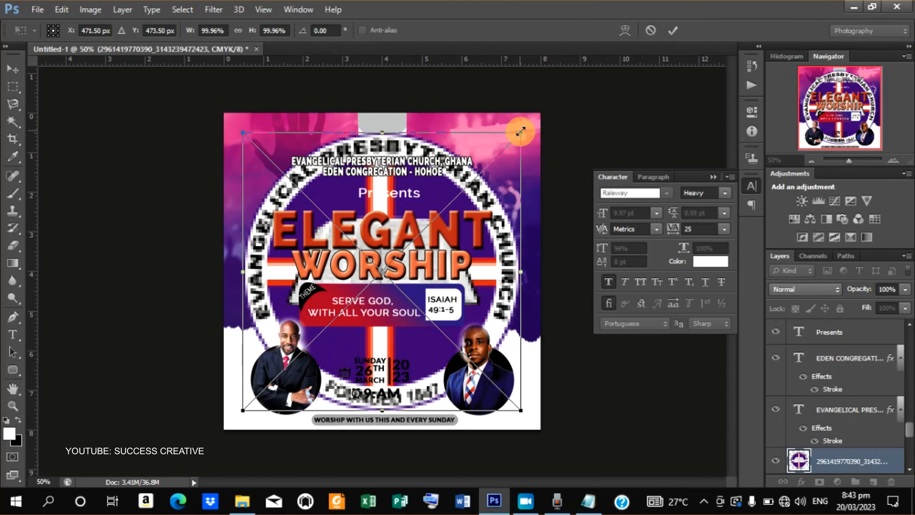
Step: Scale the placed church logo to about 8.9% over the grey badge, at X 480, Y 61 px
drag(520, 130, 385, 145)
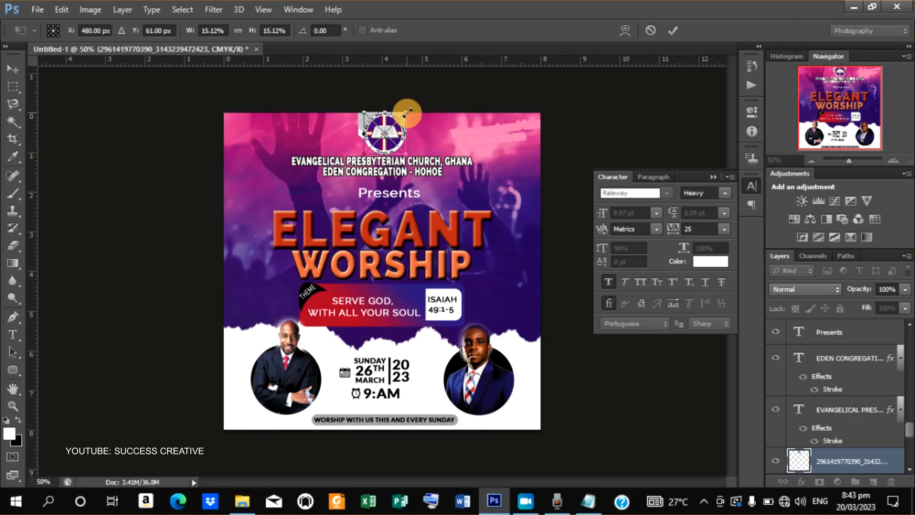
drag(409, 112, 399, 117)
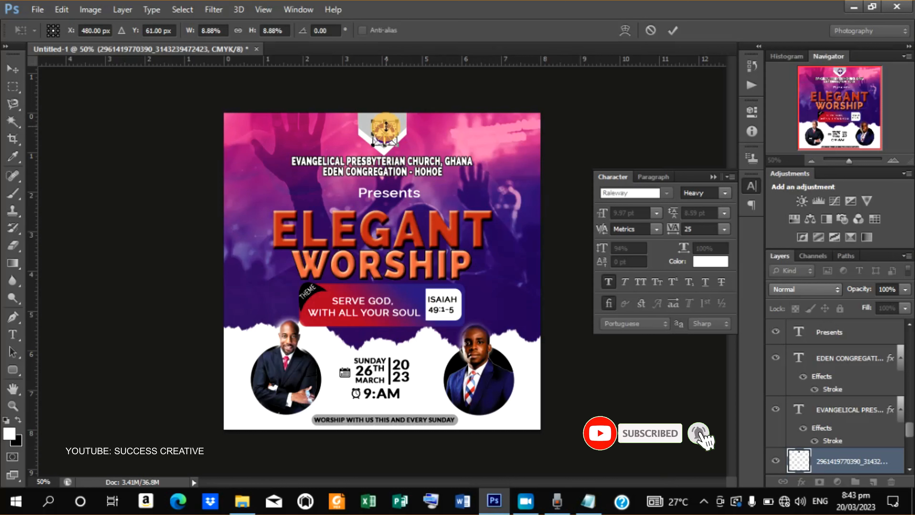
click(673, 30)
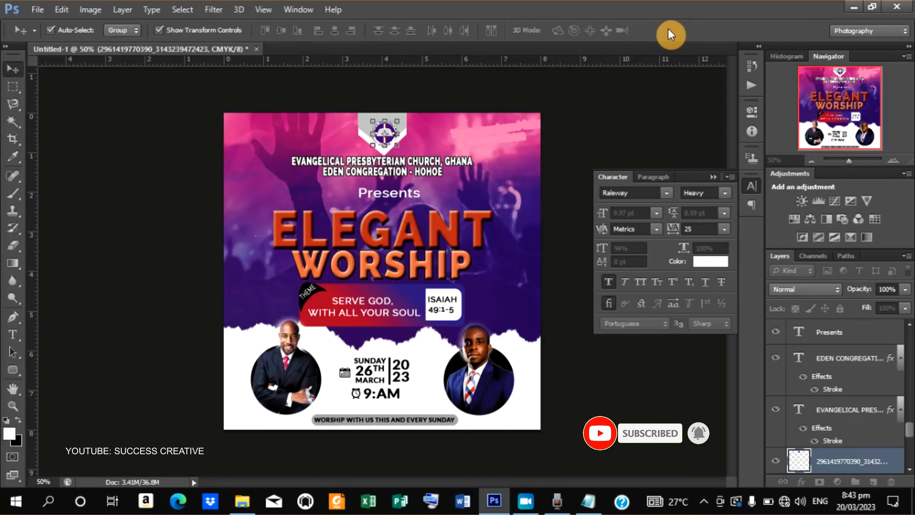
Step: Nudge the church logo slightly up and left to centre it inside the grey badge, and deselect it
key(Up)
key(Up)
key(Up)
key(Up)
key(Up)
key(Up)
key(Up)
key(Left)
key(Left)
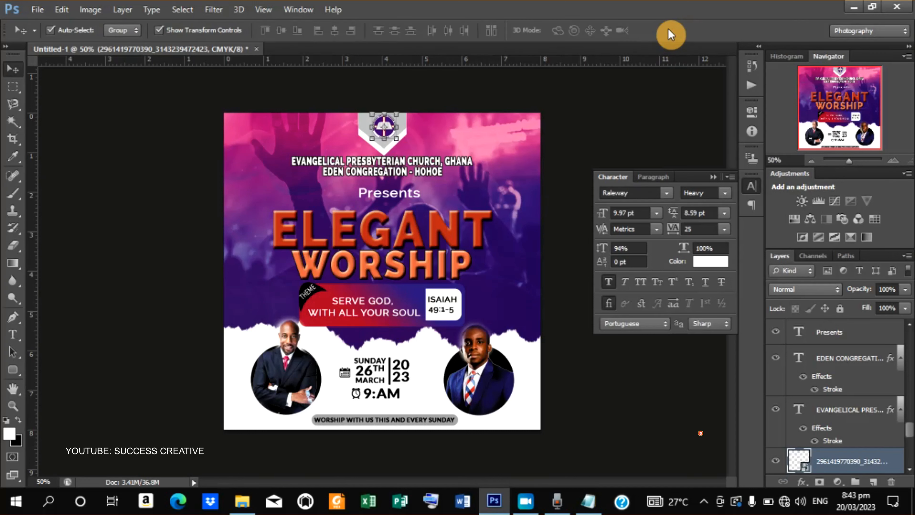
key(Left)
key(Down)
key(Down)
key(Down)
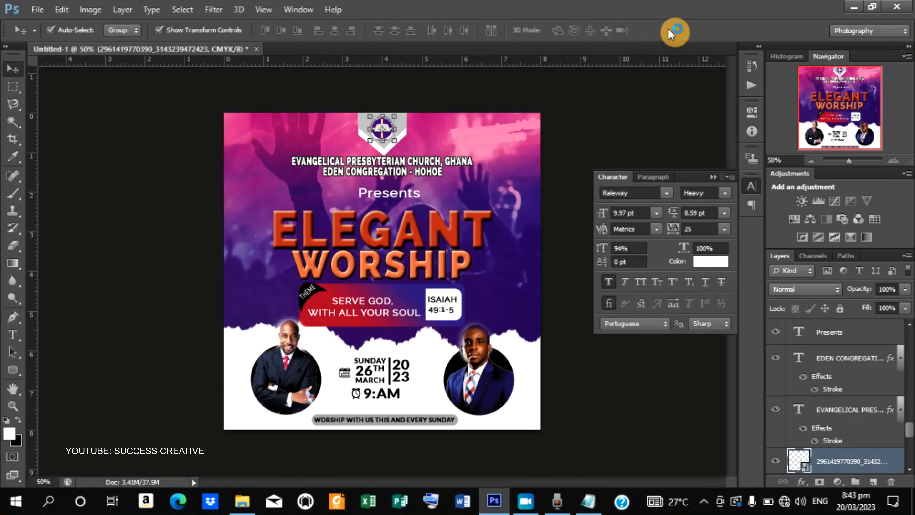
click(569, 117)
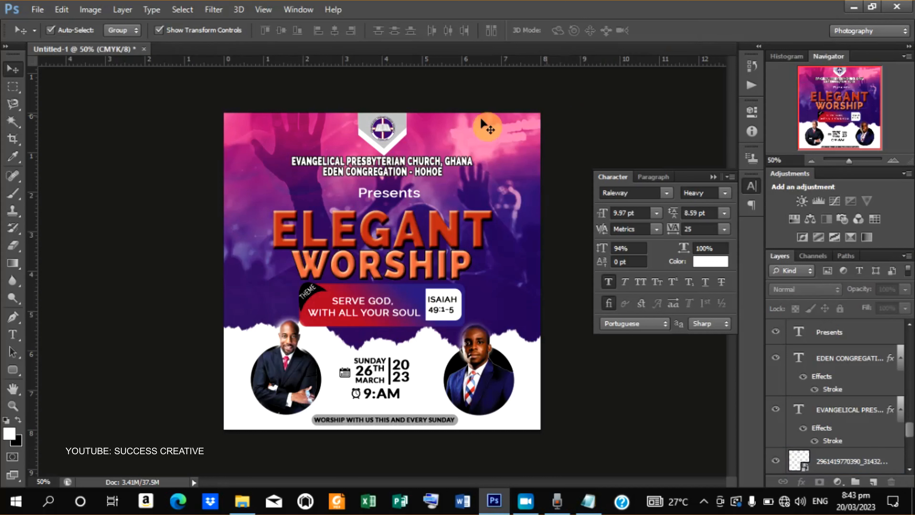